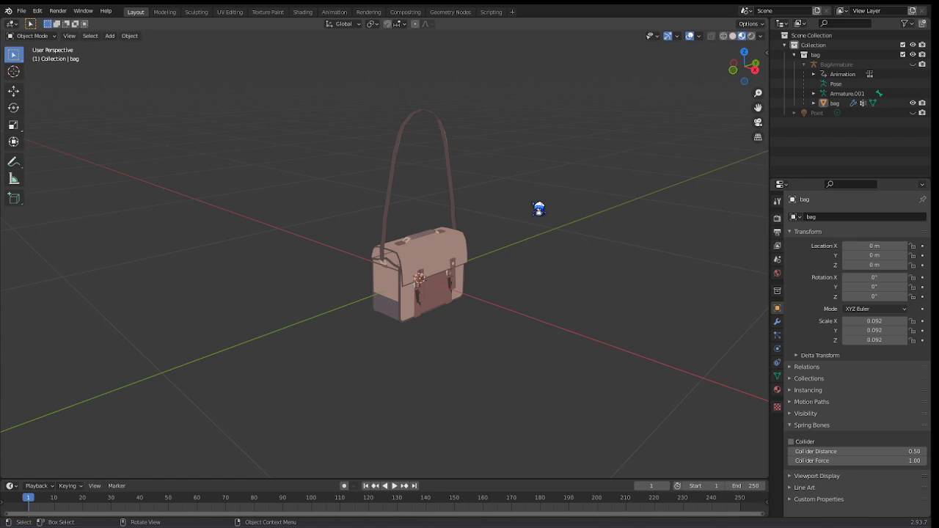
{"action": "left_click", "coordinate": [419, 265]}
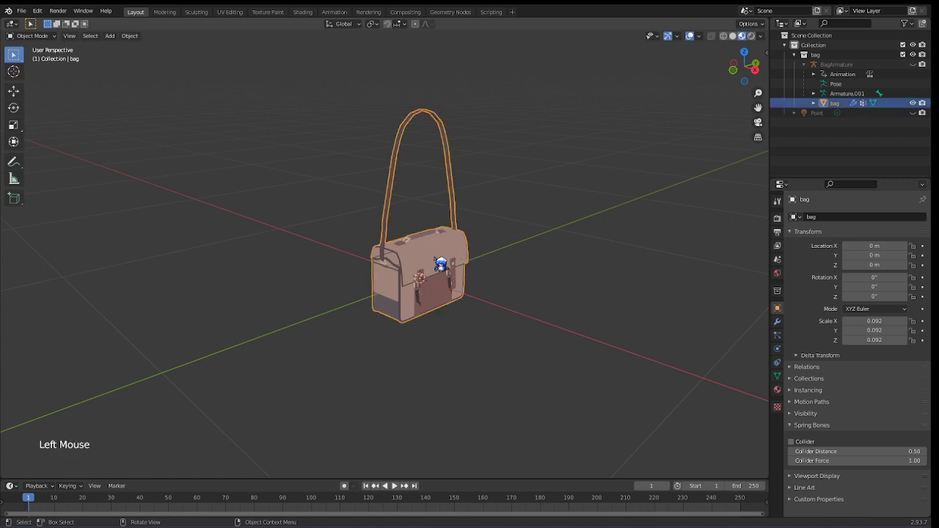
{"action": "left_click", "coordinate": [429, 222]}
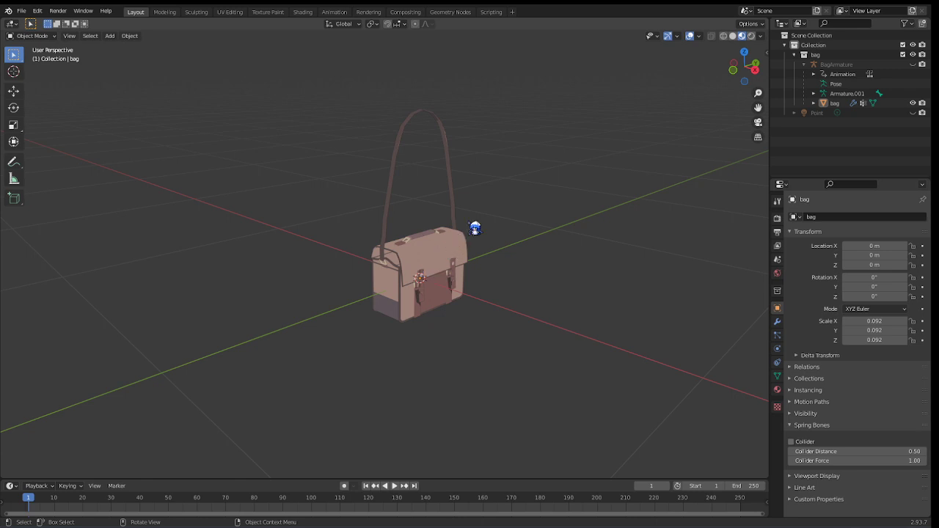
{"action": "middle_click_drag", "start_coordinate": [497, 215], "coordinate": [480, 254], "text": "shift"}
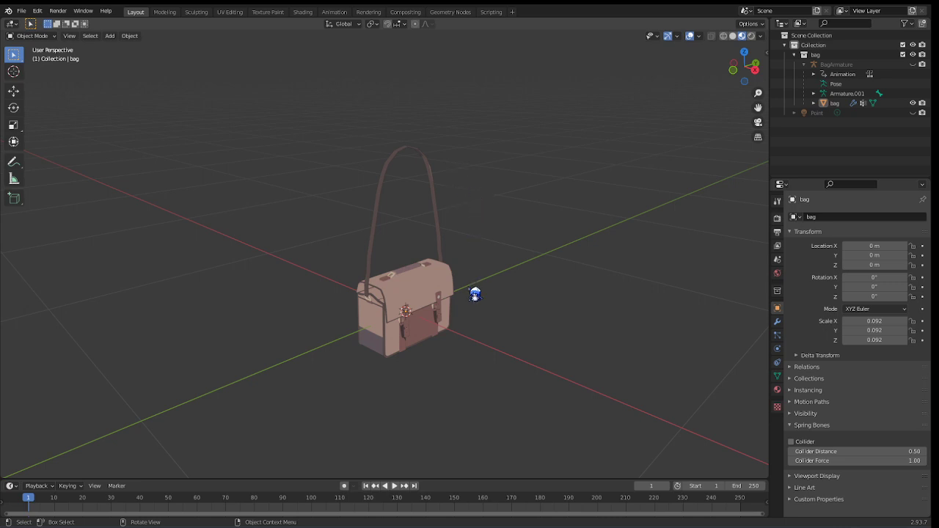
{"action": "middle_click_drag", "start_coordinate": [478, 318], "coordinate": [506, 276]}
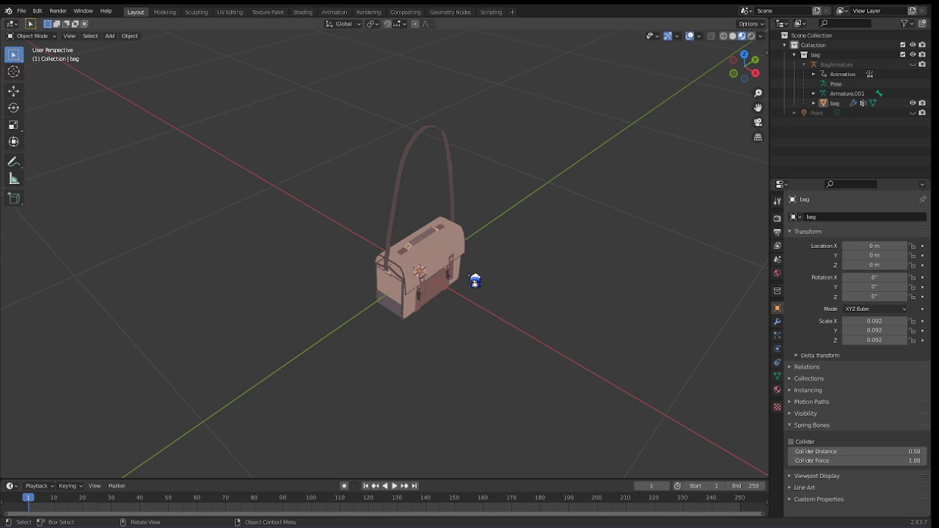
Enter Edit Mode on the bag mesh and inspect its topology from the front and side
{"action": "left_click", "coordinate": [434, 266]}
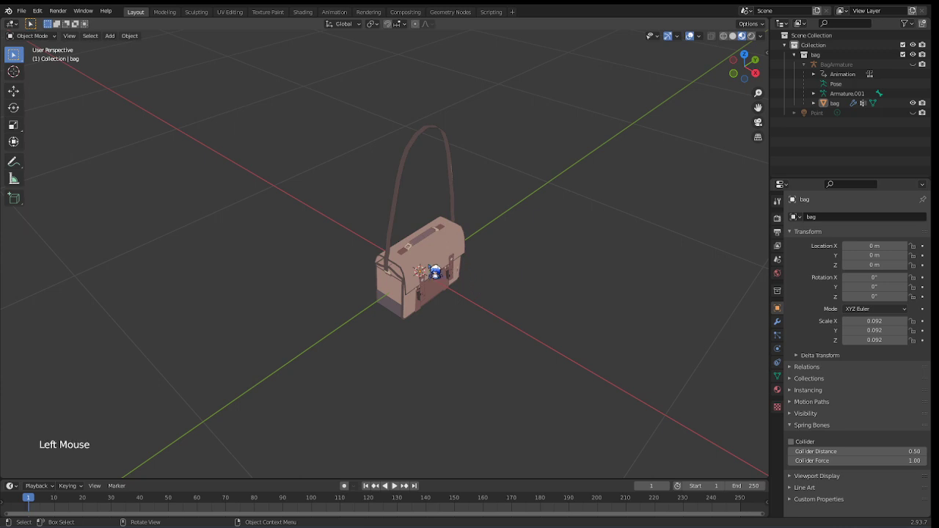
{"action": "key", "text": "Tab"}
{"action": "scroll", "coordinate": [507, 324], "scroll_direction": "up", "scroll_amount": 5}
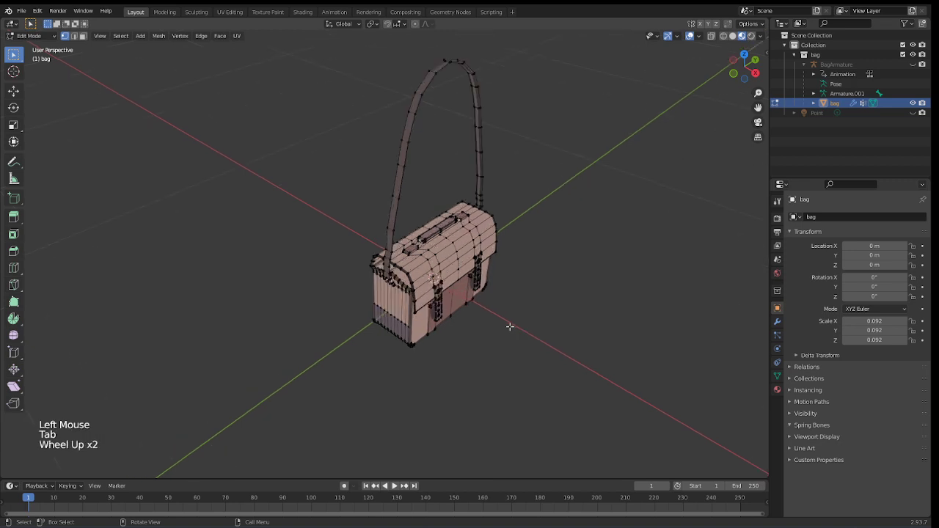
{"action": "middle_click_drag", "start_coordinate": [534, 321], "coordinate": [493, 279], "text": "shift"}
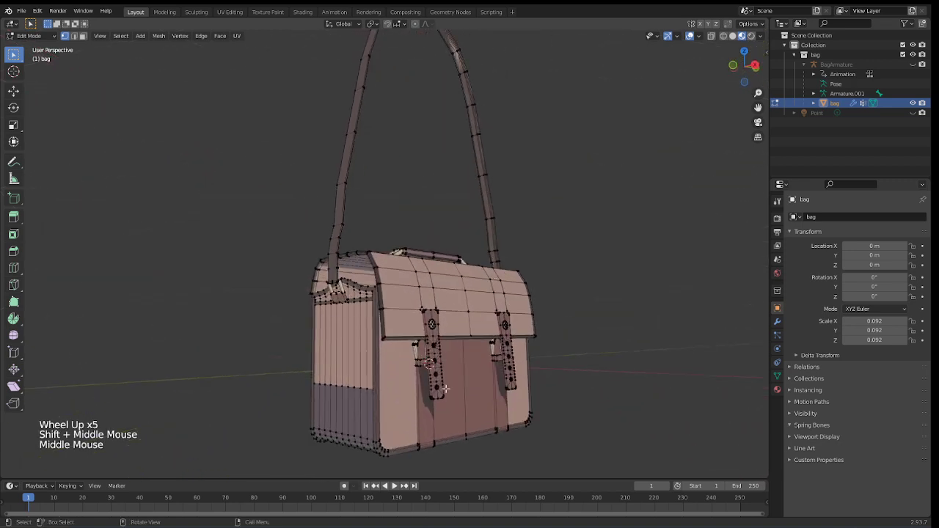
{"action": "middle_click_drag", "start_coordinate": [446, 388], "coordinate": [713, 383]}
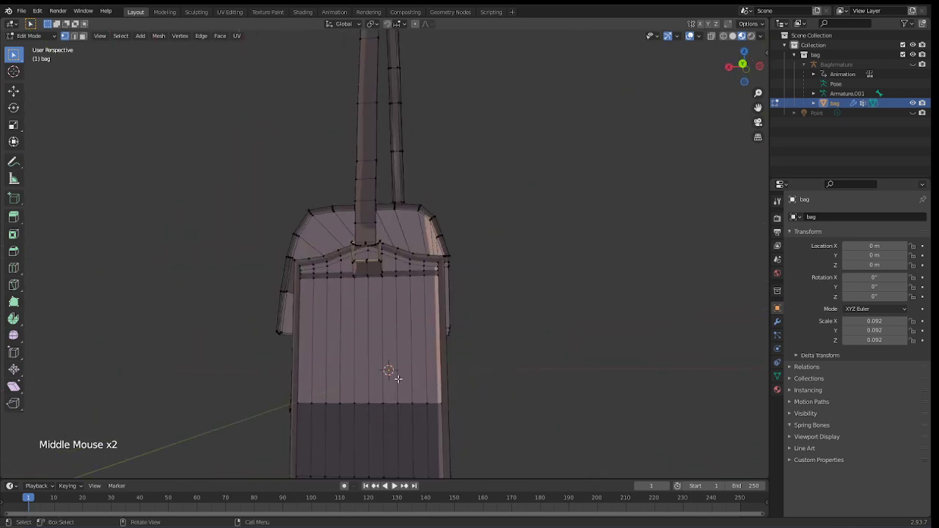
{"action": "middle_click_drag", "start_coordinate": [396, 378], "coordinate": [575, 396]}
{"action": "middle_click_drag", "start_coordinate": [552, 352], "coordinate": [536, 358]}
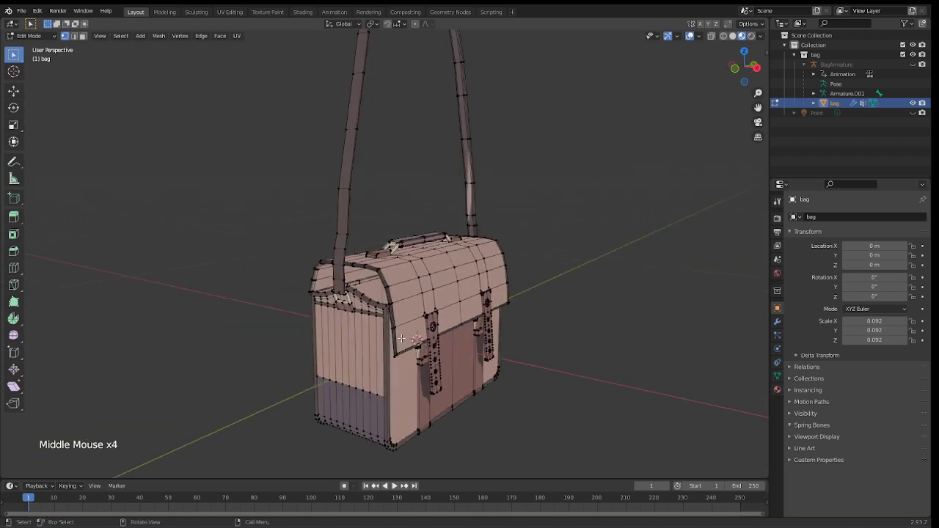
Select the bag's linked mesh pieces one at a time: the body, the flap and the shoulder strap, clearing the selection after each
{"action": "left_click", "coordinate": [375, 395]}
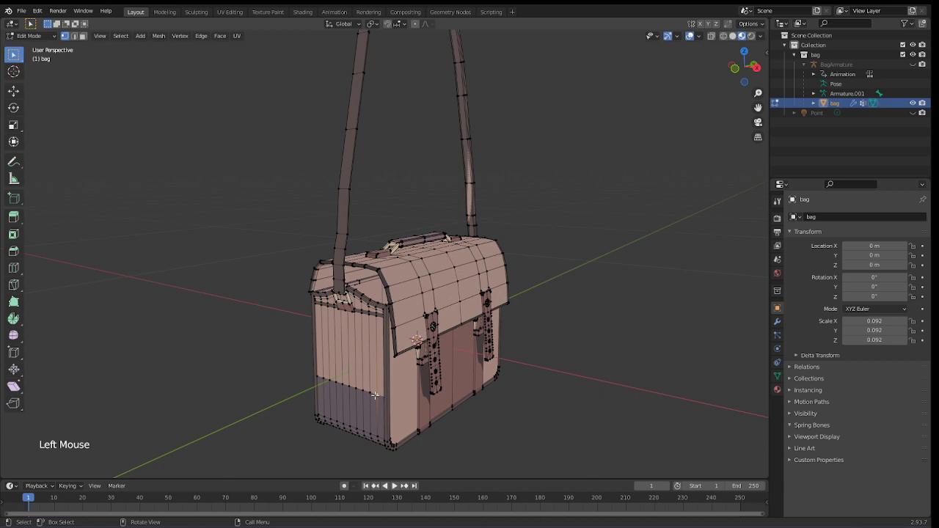
{"action": "key", "text": "l"}
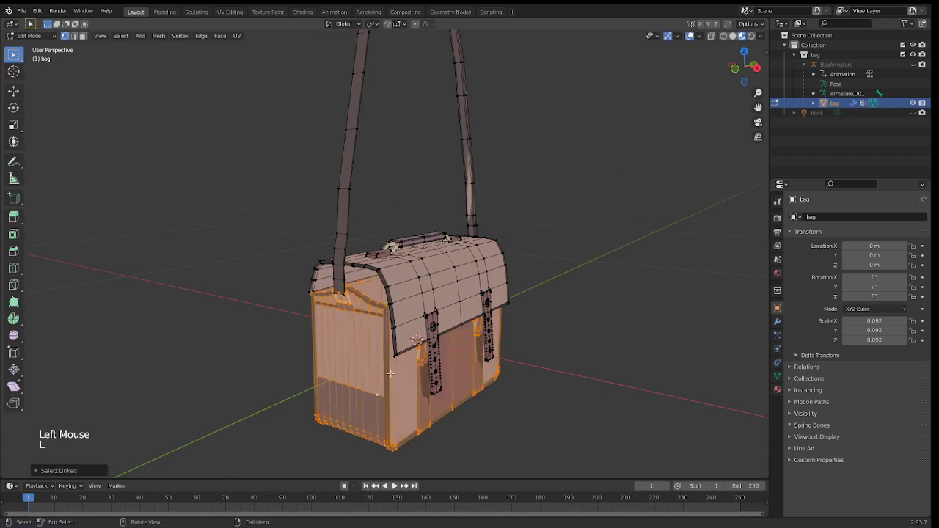
{"action": "left_click", "coordinate": [294, 347]}
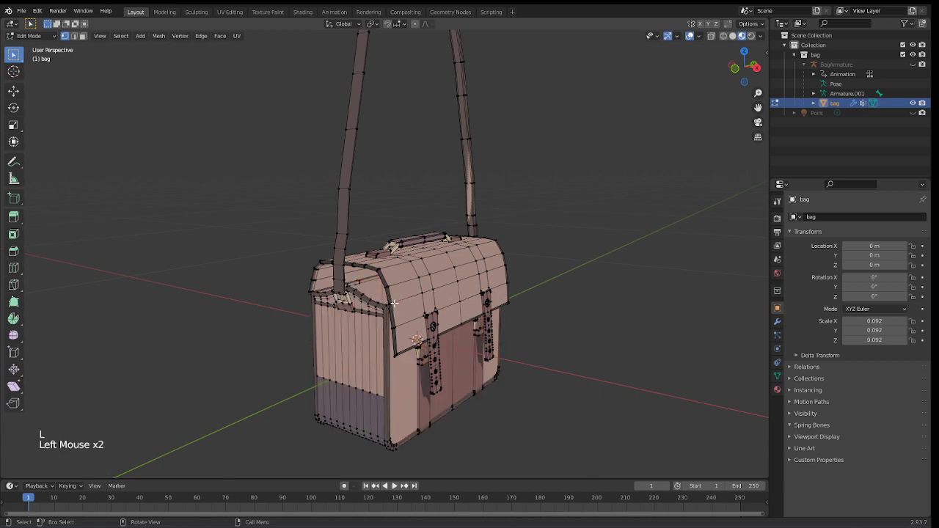
{"action": "key", "text": "l"}
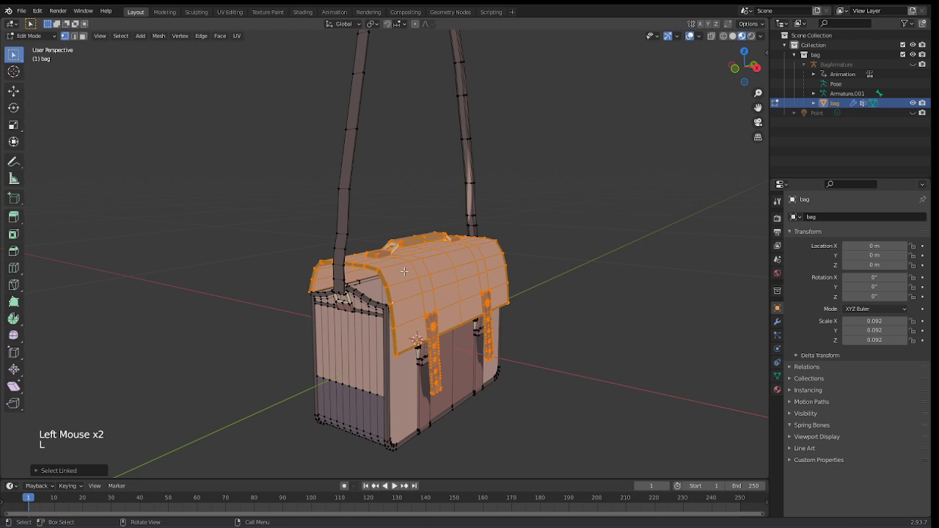
{"action": "left_click", "coordinate": [449, 167]}
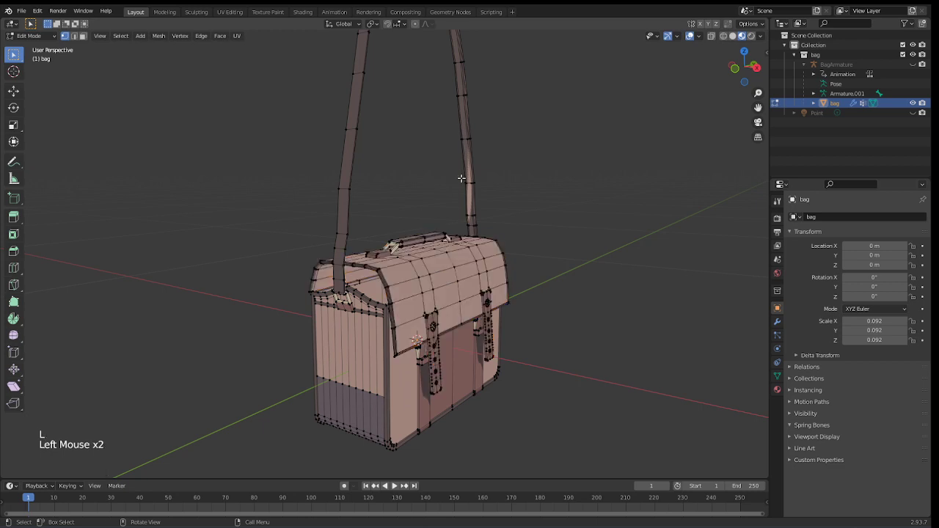
{"action": "left_click", "coordinate": [470, 182]}
{"action": "key", "text": "l"}
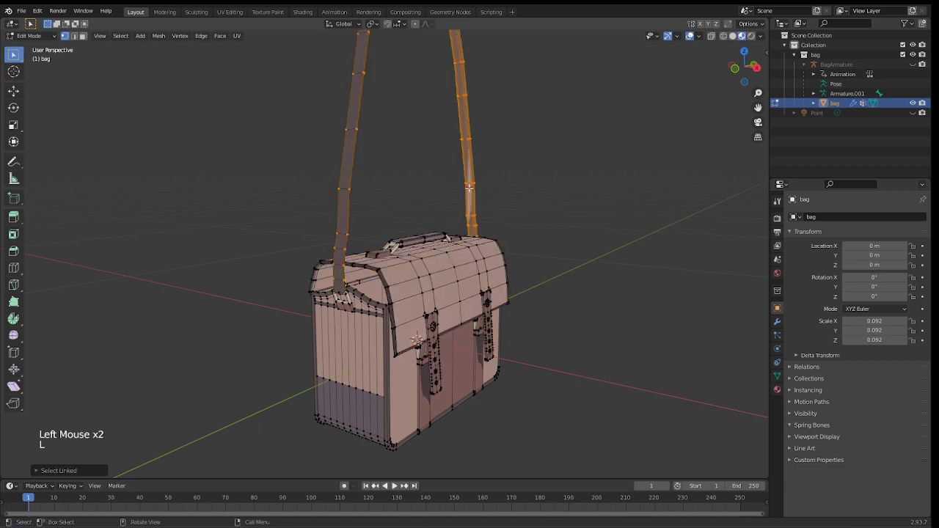
{"action": "left_click", "coordinate": [420, 181]}
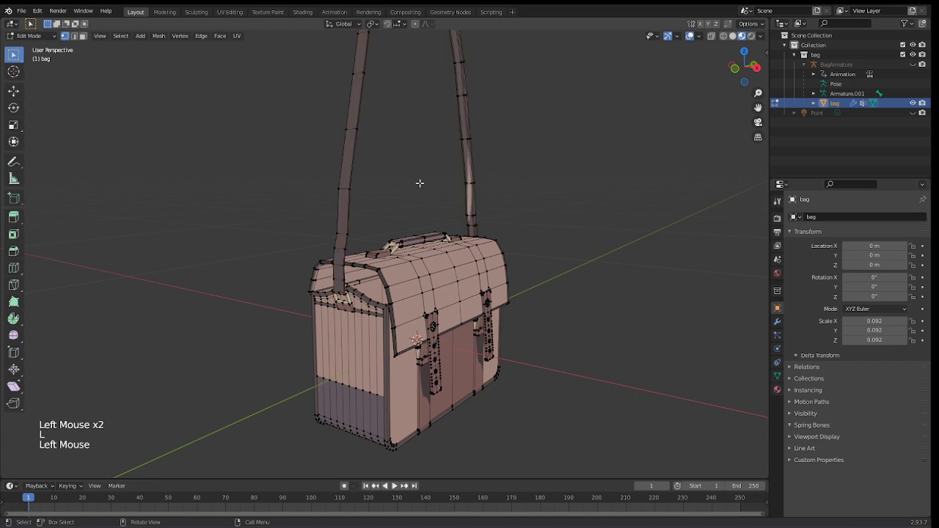
Examine the vertices across the lower part of the bag's side panel by selecting and deselecting that area
{"action": "middle_click_drag", "start_coordinate": [420, 183], "coordinate": [414, 134], "text": "shift"}
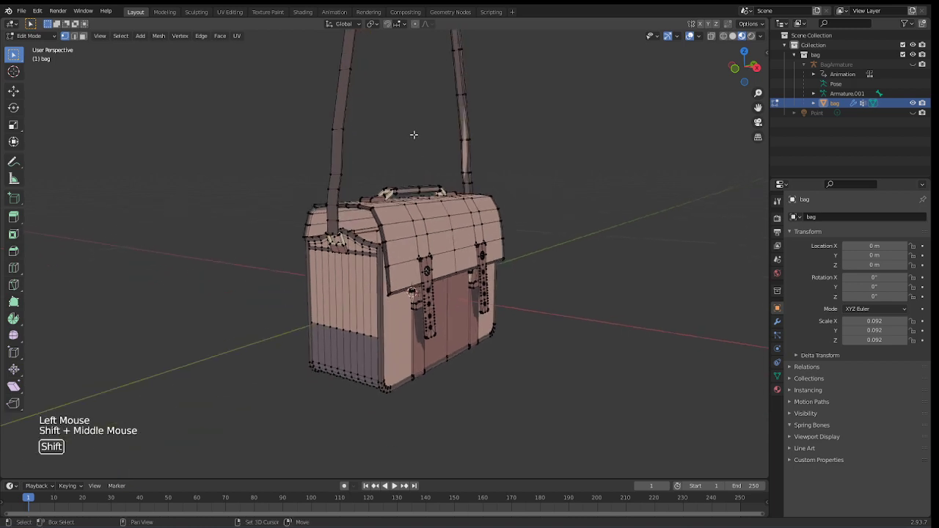
{"action": "middle_click_drag", "start_coordinate": [398, 327], "coordinate": [502, 308]}
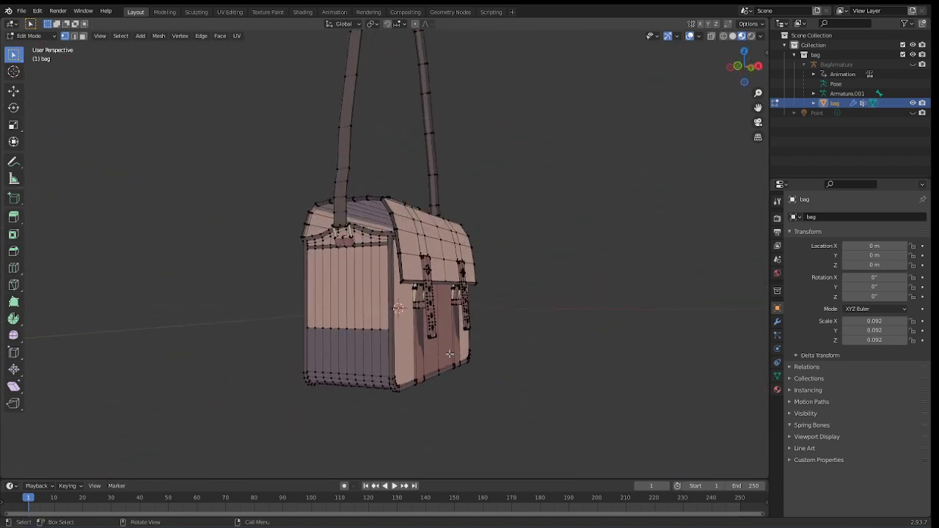
{"action": "scroll", "coordinate": [503, 309], "scroll_direction": "up", "scroll_amount": 2}
{"action": "middle_click_drag", "start_coordinate": [440, 315], "coordinate": [405, 281], "text": "shift"}
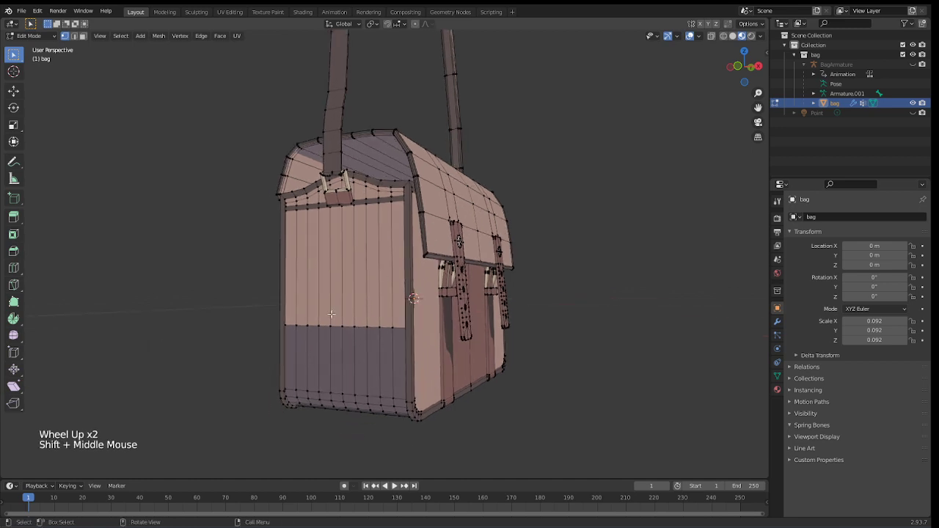
{"action": "left_click_drag", "start_coordinate": [262, 314], "coordinate": [449, 437]}
{"action": "left_click", "coordinate": [480, 422]}
{"action": "middle_click_drag", "start_coordinate": [480, 421], "coordinate": [440, 378]}
{"action": "scroll", "coordinate": [440, 379], "scroll_direction": "down", "scroll_amount": 1}
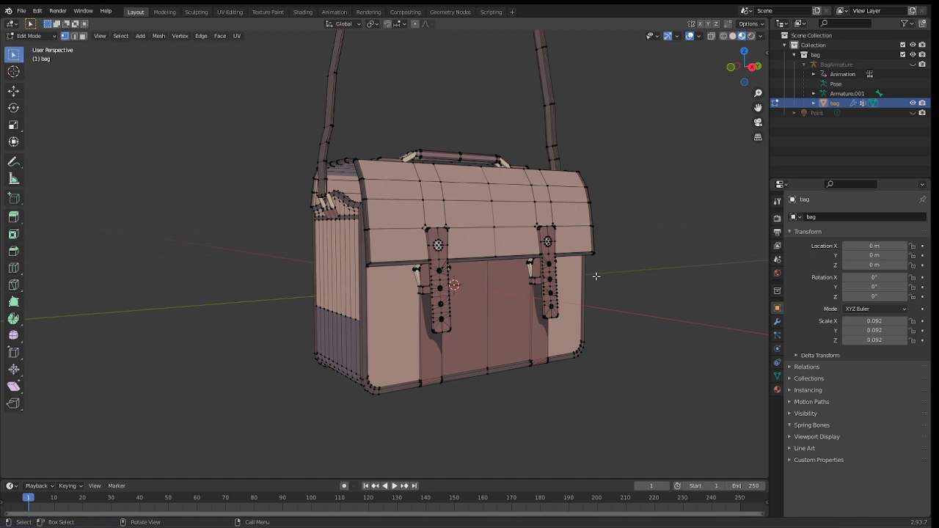
Examine the bag's rounded lower front corner by selecting and deselecting its vertices
{"action": "middle_click_drag", "start_coordinate": [597, 272], "coordinate": [544, 303], "text": "shift"}
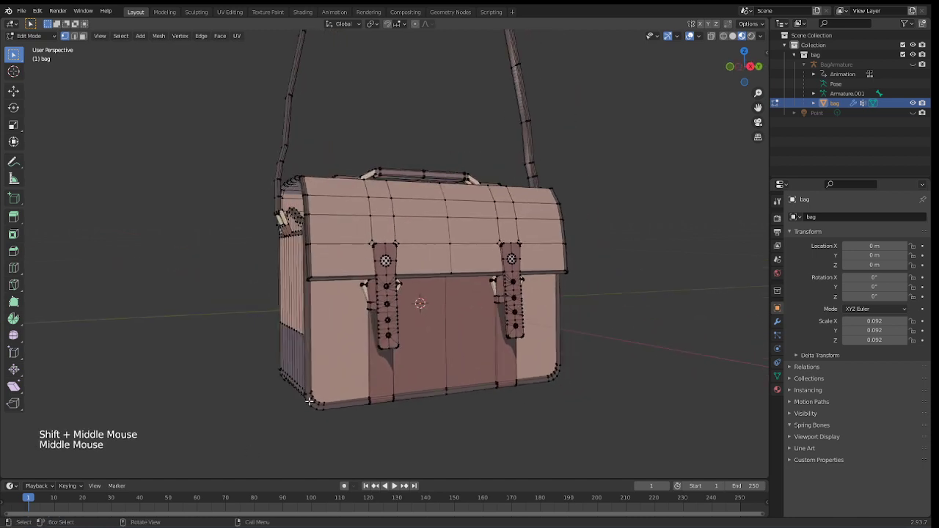
{"action": "left_click_drag", "start_coordinate": [303, 389], "coordinate": [333, 420]}
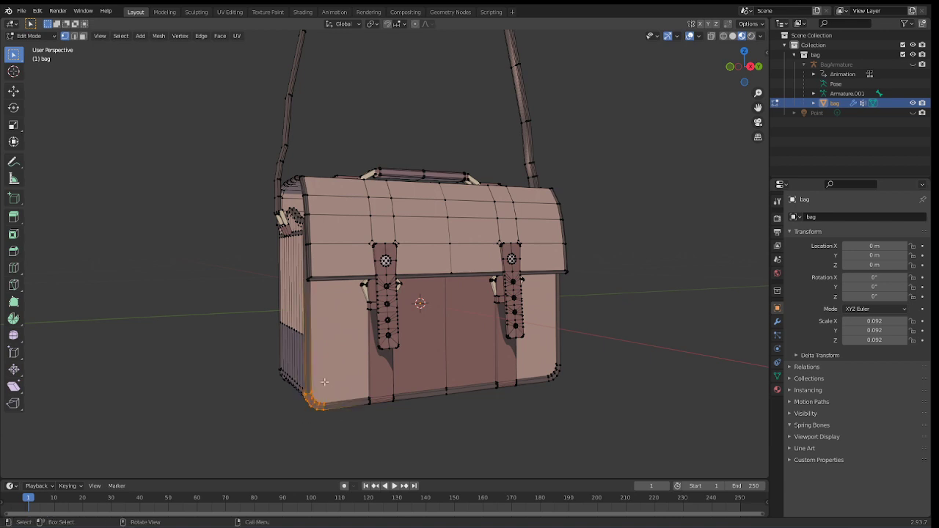
{"action": "left_click", "coordinate": [281, 381]}
{"action": "middle_click_drag", "start_coordinate": [270, 353], "coordinate": [444, 335], "text": "shift"}
{"action": "scroll", "coordinate": [443, 335], "scroll_direction": "down", "scroll_amount": 2}
{"action": "scroll", "coordinate": [366, 312], "scroll_direction": "down", "scroll_amount": 1}
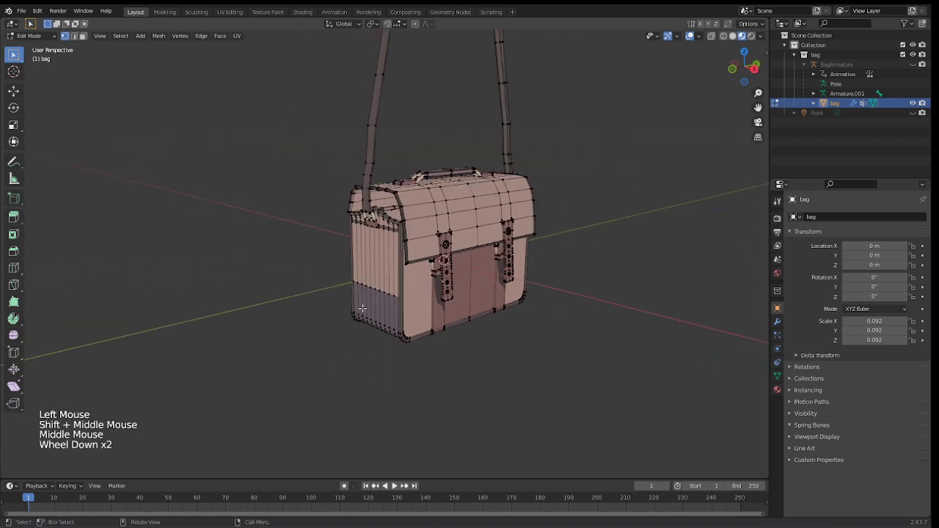
Add a cube to the bag mesh and scale it down to roughly enclose the bag's body
{"action": "key", "text": "shift+a"}
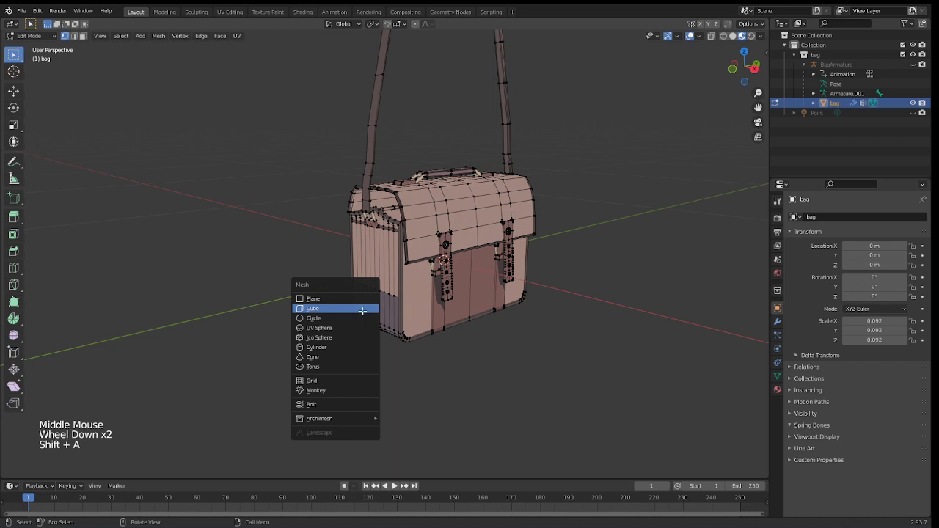
{"action": "left_click", "coordinate": [363, 309]}
{"action": "scroll", "coordinate": [362, 311], "scroll_direction": "down", "scroll_amount": 4}
{"action": "key", "text": "s"}
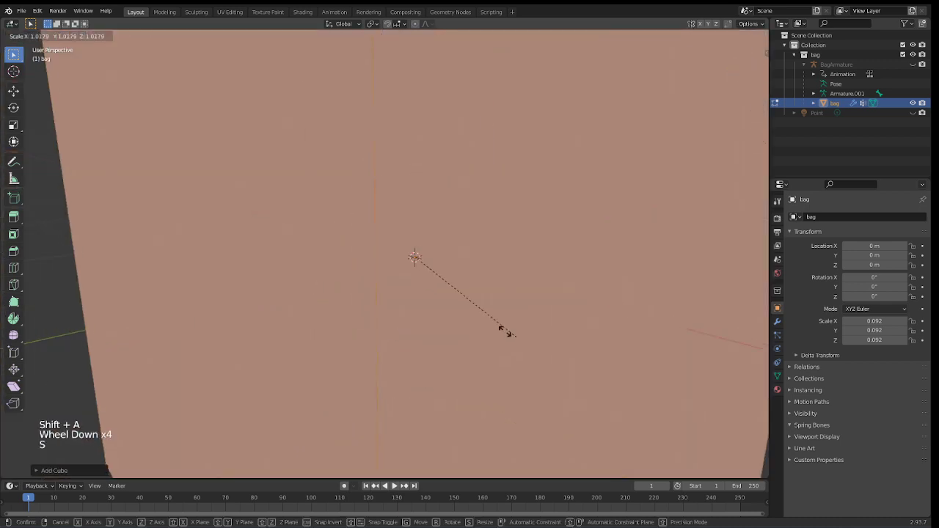
{"action": "left_click", "coordinate": [431, 277]}
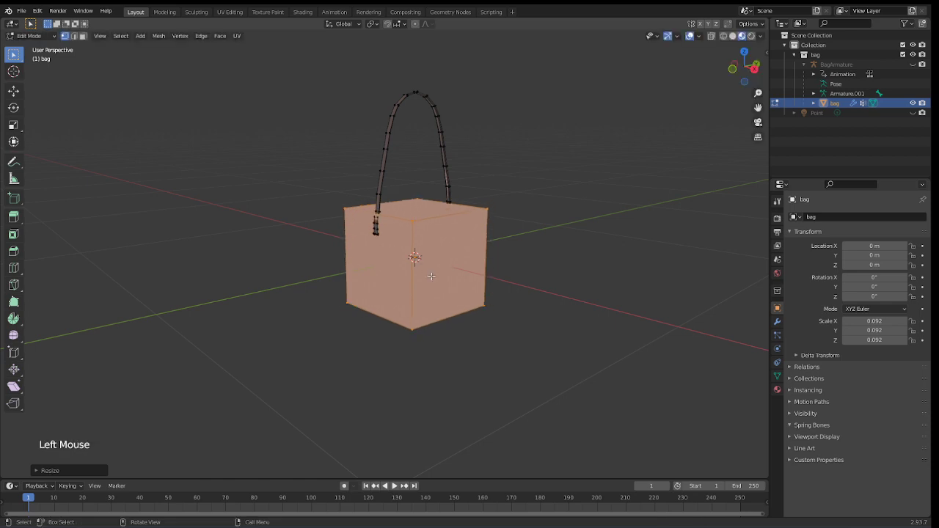
Move the cube along the Y axis until it stands clear beside the bag, and deselect it
{"action": "key", "text": "g"}
{"action": "key", "text": "y"}
{"action": "left_click", "coordinate": [276, 313]}
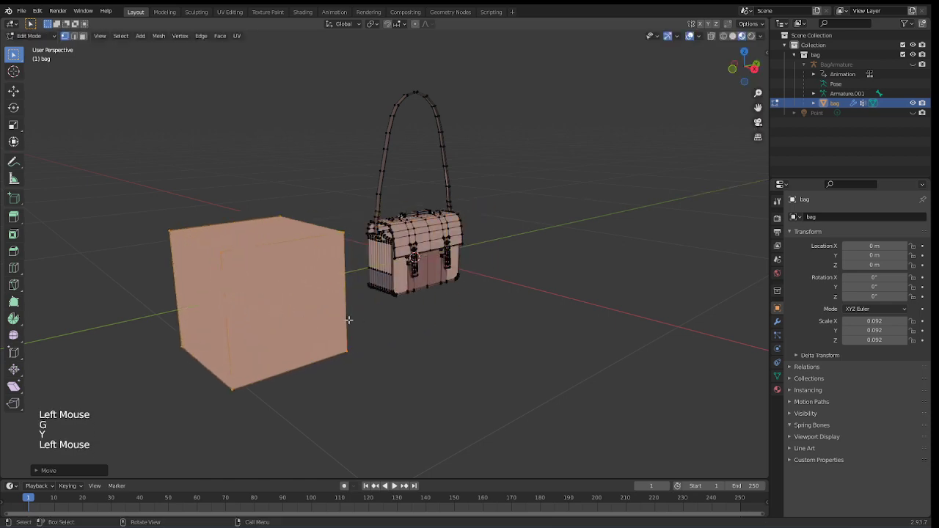
{"action": "left_click", "coordinate": [359, 326]}
Bevel the cube's lower front edge with five segments to form a rounded corner like the bag's
{"action": "scroll", "coordinate": [360, 326], "scroll_direction": "up", "scroll_amount": 1}
{"action": "middle_click_drag", "start_coordinate": [360, 327], "coordinate": [378, 298], "text": "shift"}
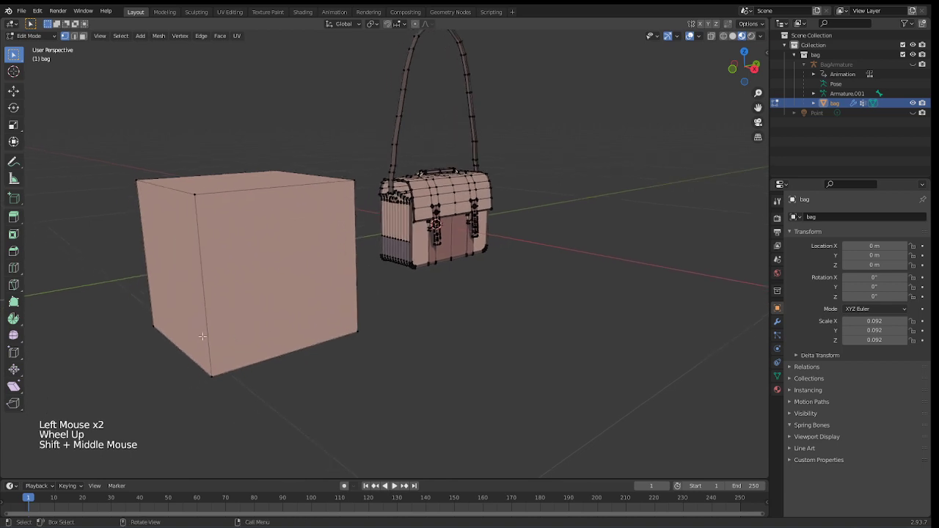
{"action": "left_click_drag", "start_coordinate": [203, 334], "coordinate": [461, 377]}
{"action": "left_click", "coordinate": [354, 329], "text": "shift"}
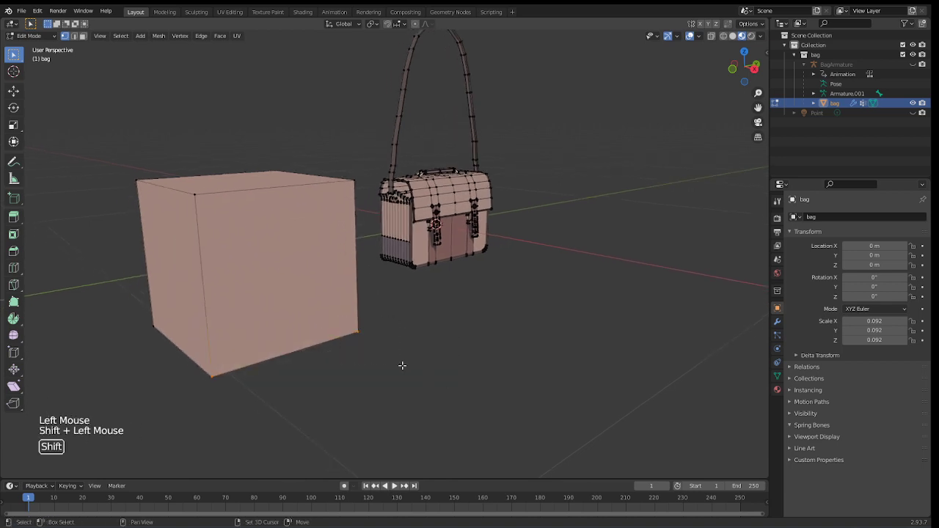
{"action": "key", "text": "ctrl+b"}
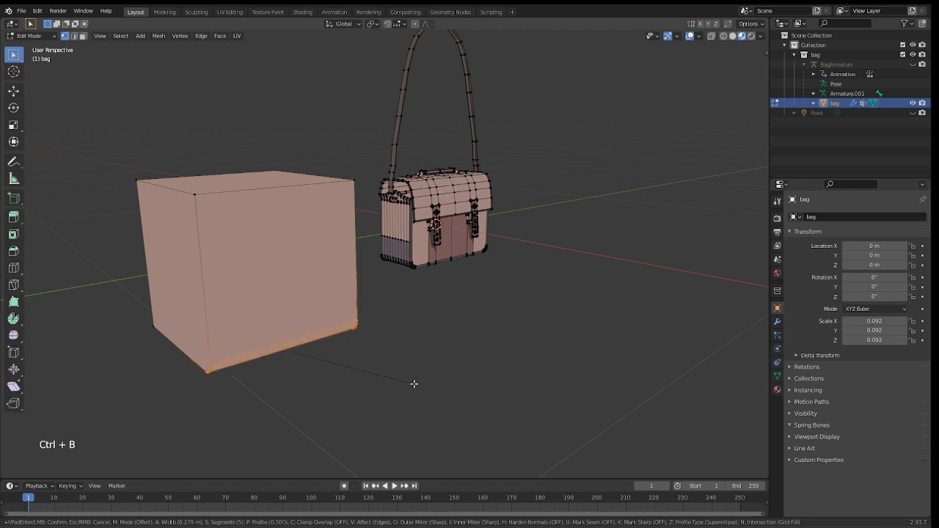
{"action": "scroll", "coordinate": [418, 383], "scroll_direction": "down", "scroll_amount": 2}
{"action": "scroll", "coordinate": [429, 386], "scroll_direction": "up", "scroll_amount": 3}
{"action": "scroll", "coordinate": [433, 388], "scroll_direction": "down", "scroll_amount": 2}
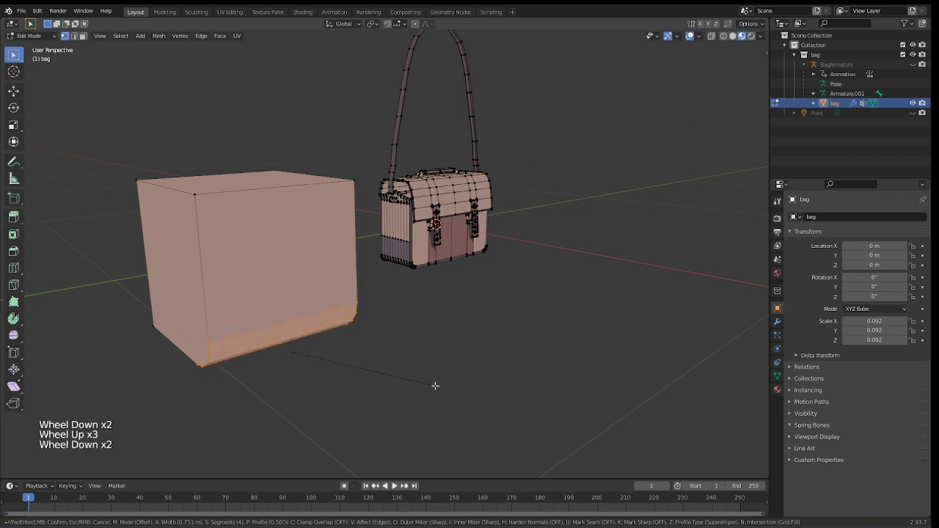
{"action": "scroll", "coordinate": [436, 386], "scroll_direction": "down", "scroll_amount": 2}
{"action": "scroll", "coordinate": [438, 388], "scroll_direction": "up", "scroll_amount": 2}
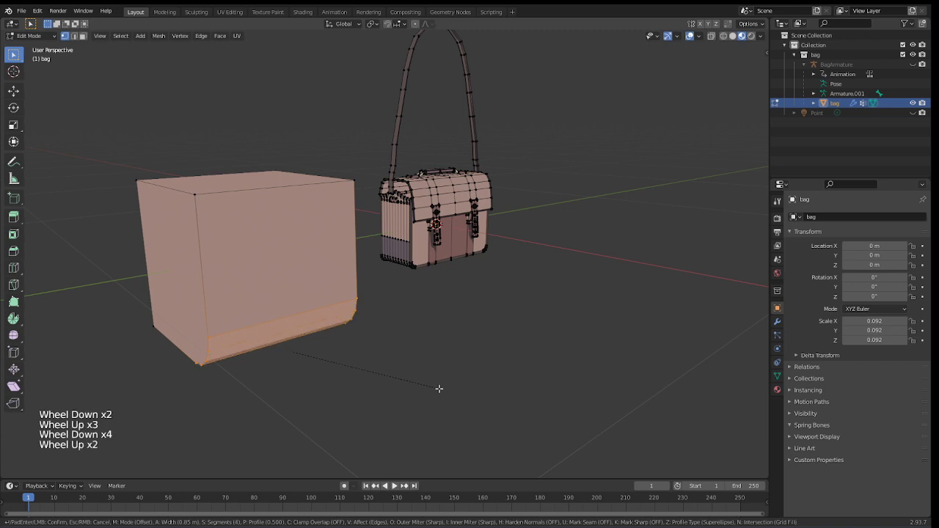
{"action": "scroll", "coordinate": [439, 388], "scroll_direction": "up", "scroll_amount": 1}
{"action": "left_click", "coordinate": [436, 389]}
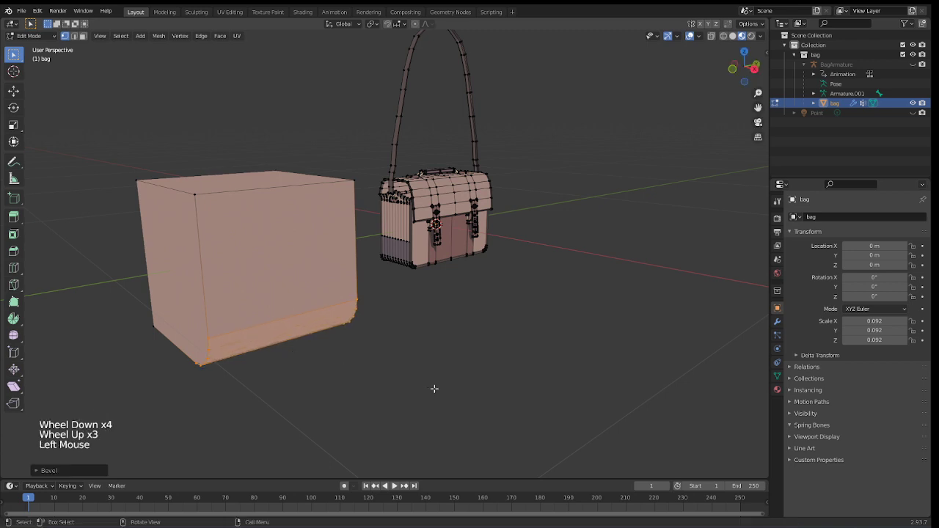
{"action": "middle_click_drag", "start_coordinate": [251, 366], "coordinate": [327, 362]}
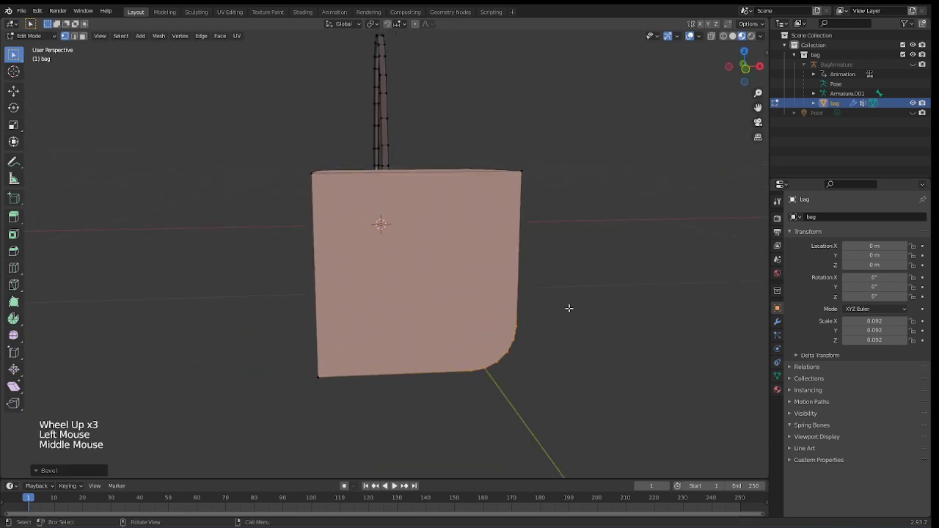
{"action": "middle_click_drag", "start_coordinate": [569, 308], "coordinate": [440, 313]}
{"action": "scroll", "coordinate": [438, 315], "scroll_direction": "up", "scroll_amount": 4}
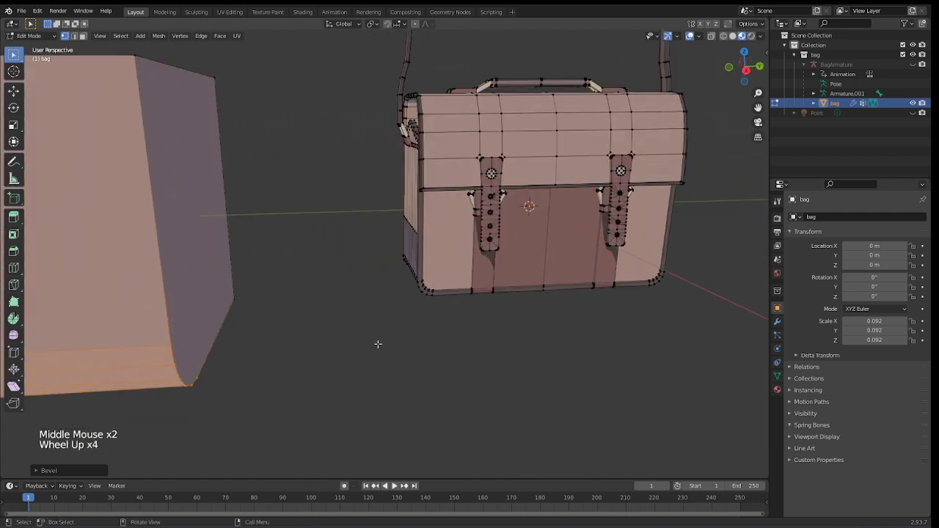
Undo the bevel on the cube's lower front edge
{"action": "scroll", "coordinate": [316, 370], "scroll_direction": "down", "scroll_amount": 1}
{"action": "middle_click_drag", "start_coordinate": [317, 370], "coordinate": [360, 362]}
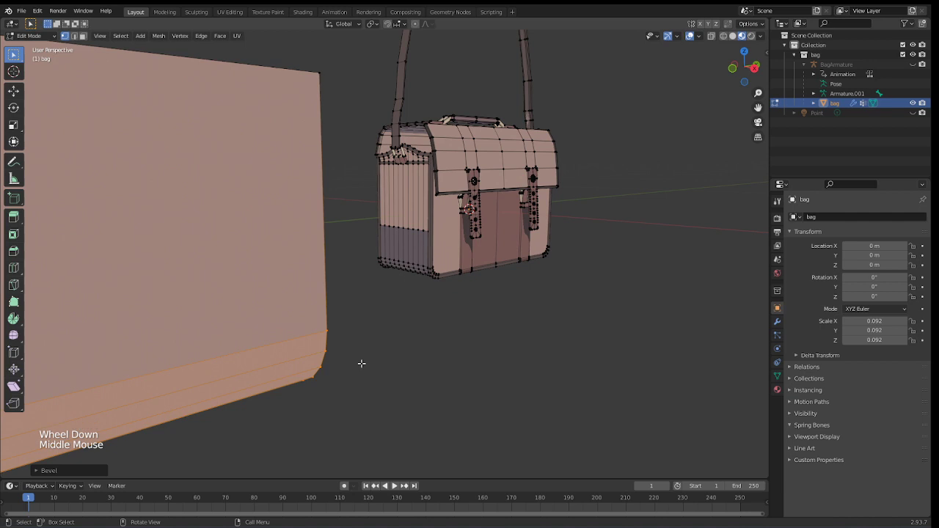
{"action": "key", "text": "ctrl"}
{"action": "key", "text": "ctrl+z"}
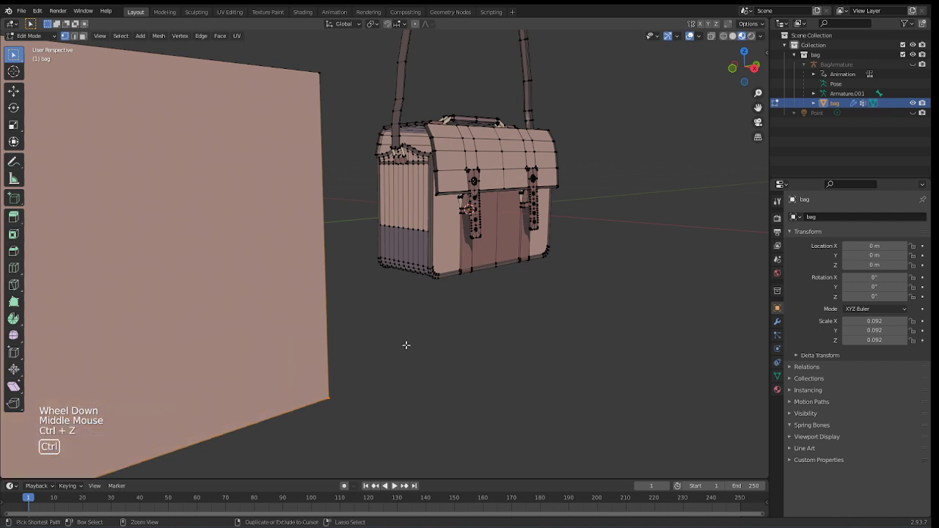
Examine the border around the bag's front panel and its rounded lower corner up close
{"action": "middle_click_drag", "start_coordinate": [530, 316], "coordinate": [494, 274], "text": "shift"}
{"action": "scroll", "coordinate": [433, 364], "scroll_direction": "up", "scroll_amount": 3}
{"action": "scroll", "coordinate": [437, 367], "scroll_direction": "up", "scroll_amount": 1}
{"action": "scroll", "coordinate": [386, 361], "scroll_direction": "up", "scroll_amount": 4}
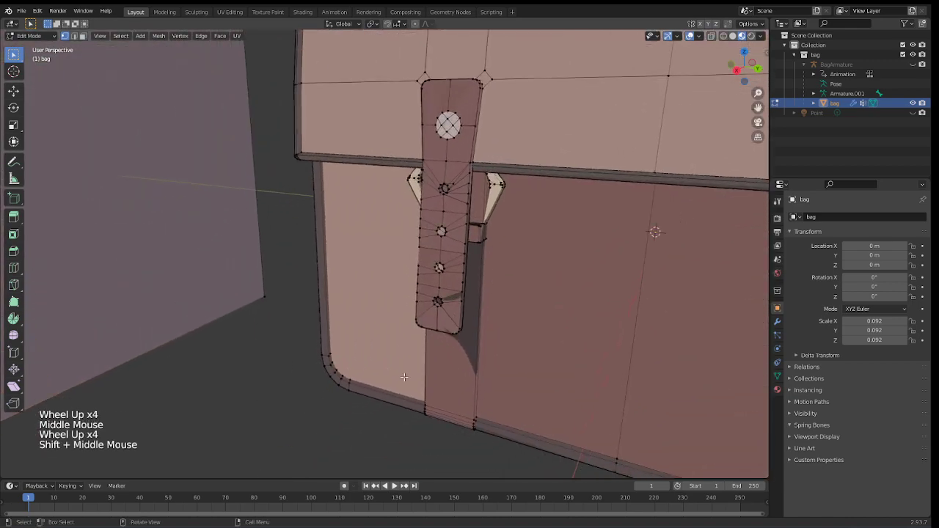
{"action": "scroll", "coordinate": [380, 394], "scroll_direction": "up", "scroll_amount": 2}
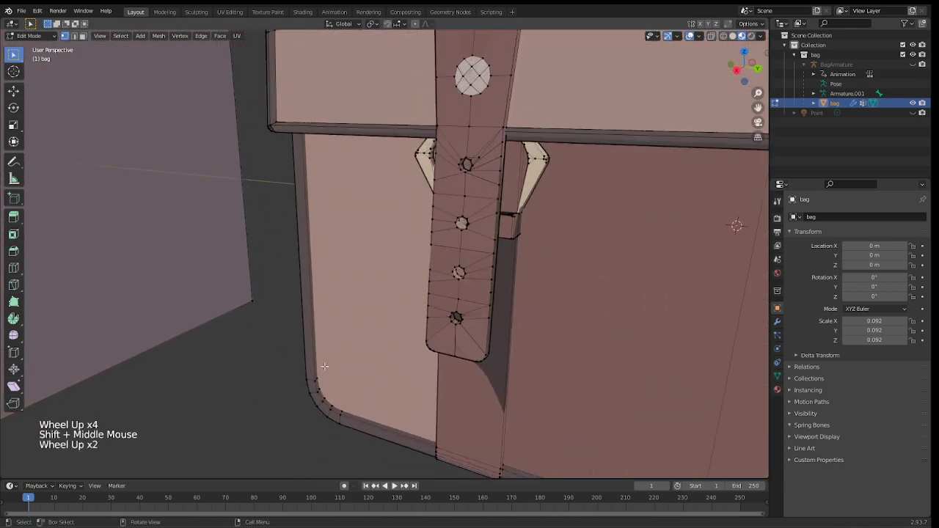
{"action": "middle_click_drag", "start_coordinate": [324, 351], "coordinate": [370, 385]}
{"action": "scroll", "coordinate": [380, 374], "scroll_direction": "down", "scroll_amount": 2}
{"action": "middle_click_drag", "start_coordinate": [246, 413], "coordinate": [307, 392]}
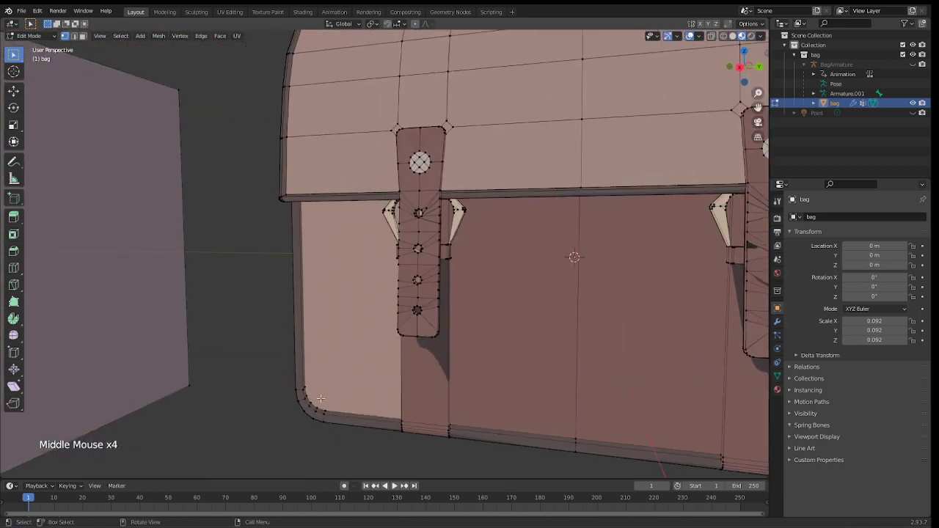
{"action": "scroll", "coordinate": [321, 377], "scroll_direction": "down", "scroll_amount": 5}
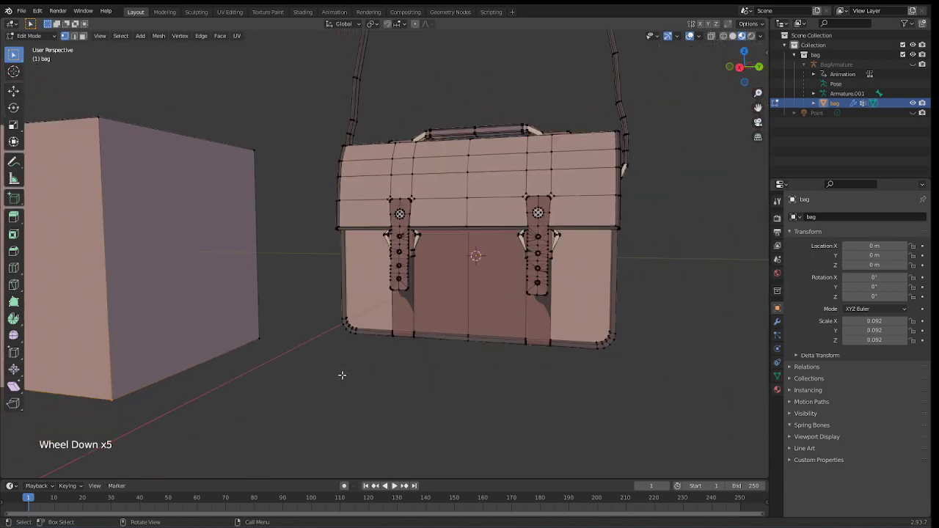
Inset the cube's large front face in face selection mode to create a narrow border around it
{"action": "middle_click_drag", "start_coordinate": [357, 368], "coordinate": [546, 376], "text": "shift"}
{"action": "middle_click_drag", "start_coordinate": [336, 381], "coordinate": [404, 386]}
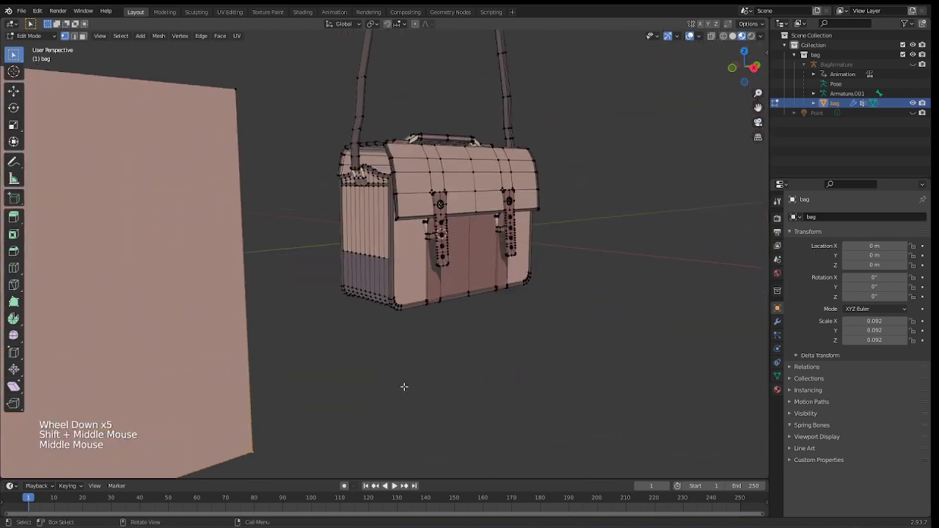
{"action": "scroll", "coordinate": [404, 381], "scroll_direction": "down", "scroll_amount": 2}
{"action": "middle_click_drag", "start_coordinate": [470, 375], "coordinate": [570, 369], "text": "shift"}
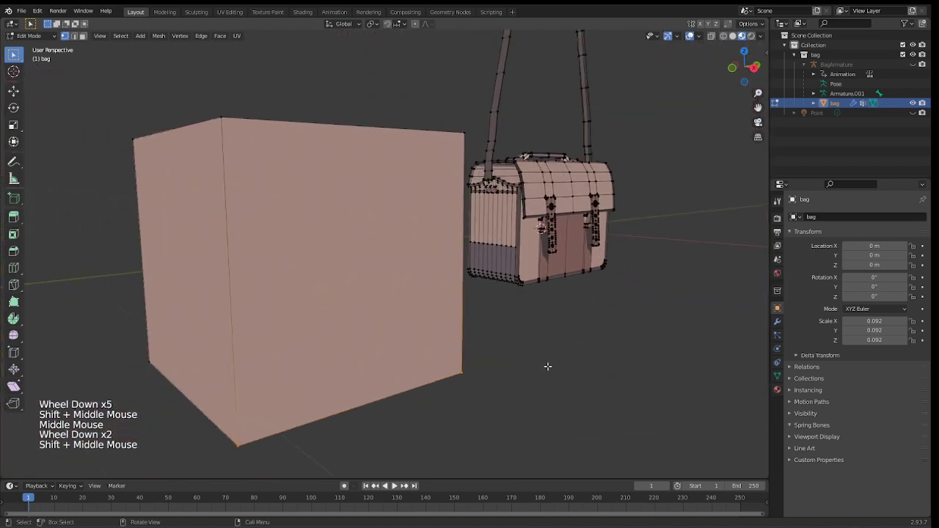
{"action": "left_click", "coordinate": [387, 325]}
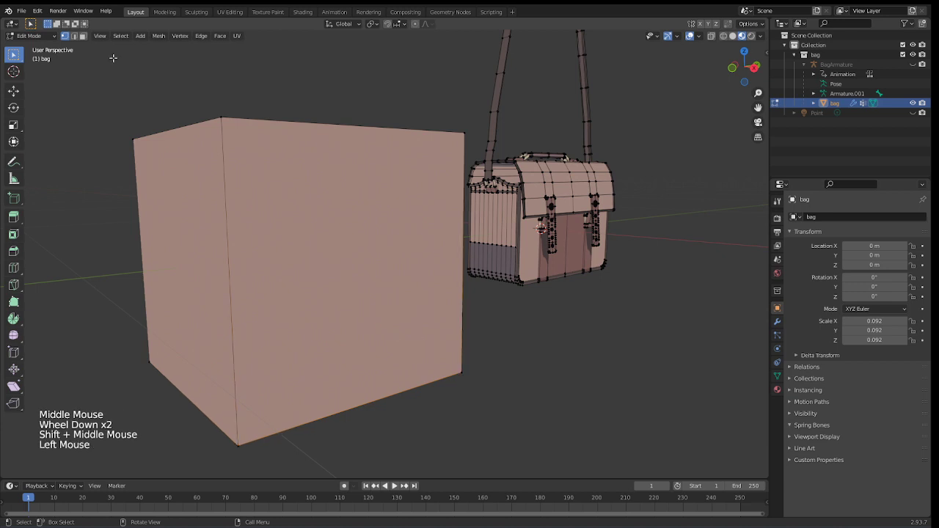
{"action": "left_click", "coordinate": [82, 35]}
{"action": "left_click", "coordinate": [338, 244]}
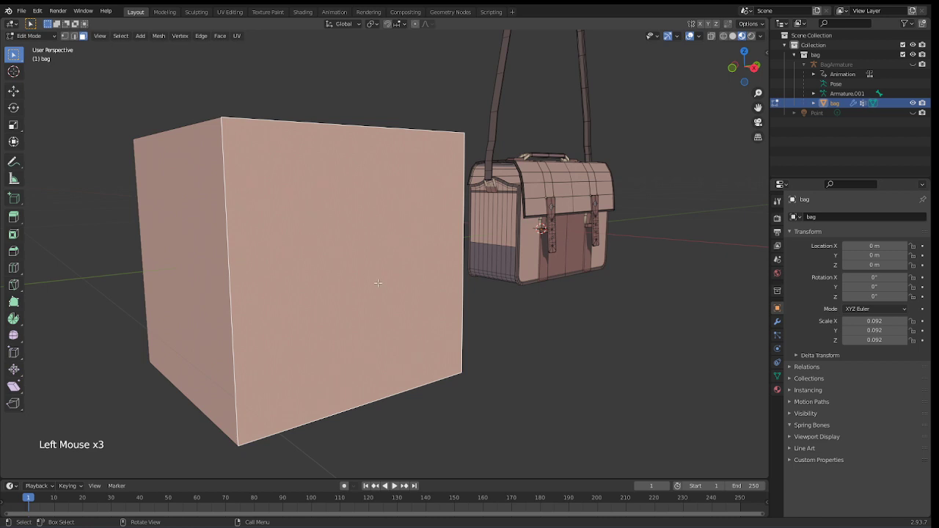
{"action": "key", "text": "i"}
{"action": "left_click", "coordinate": [499, 328]}
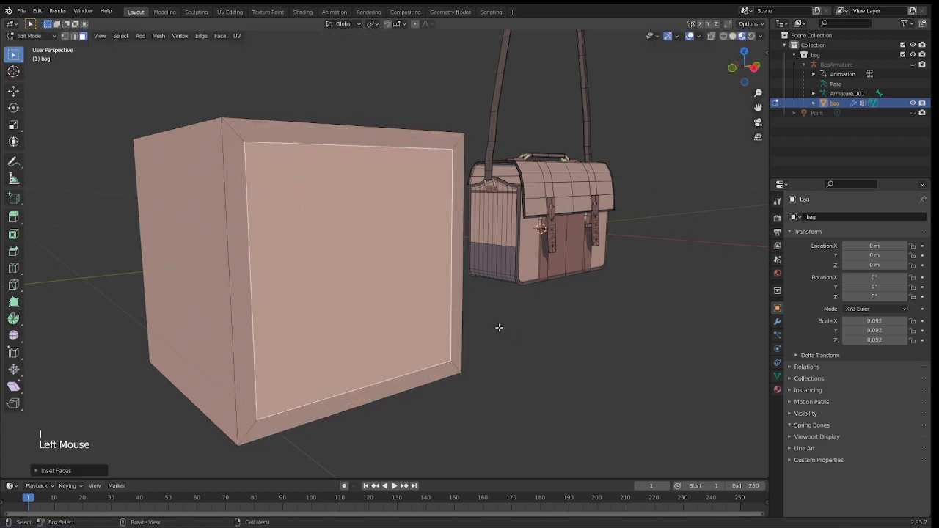
Extrude the inset face slightly inward to form a recessed panel, and deselect it
{"action": "key", "text": "e"}
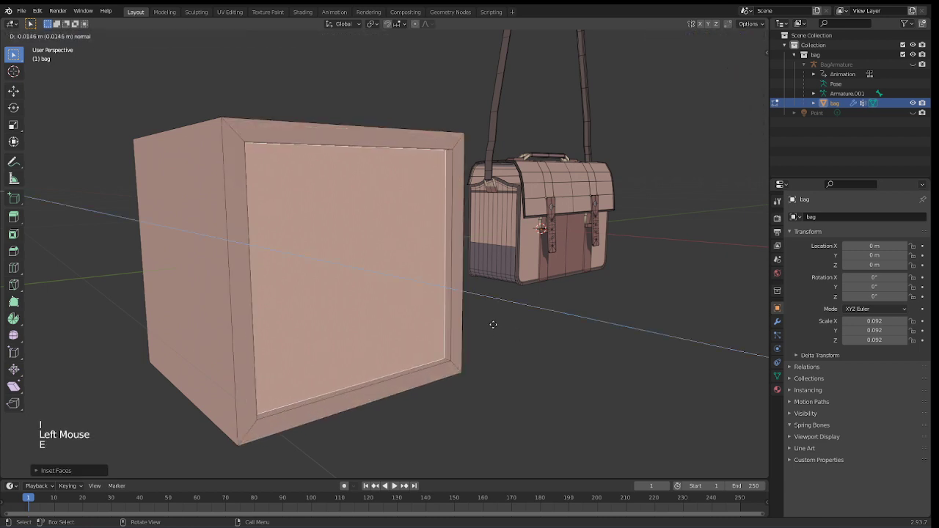
{"action": "left_click", "coordinate": [491, 325]}
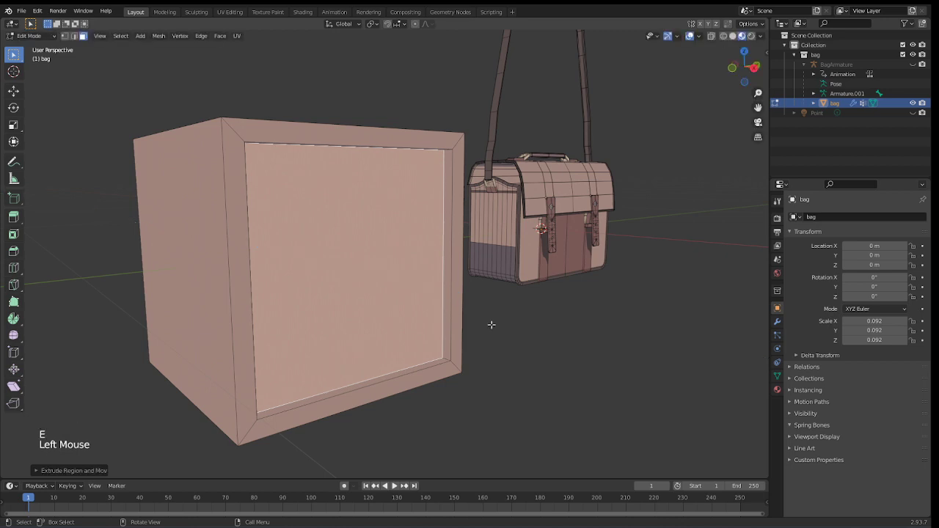
{"action": "left_click", "coordinate": [469, 322]}
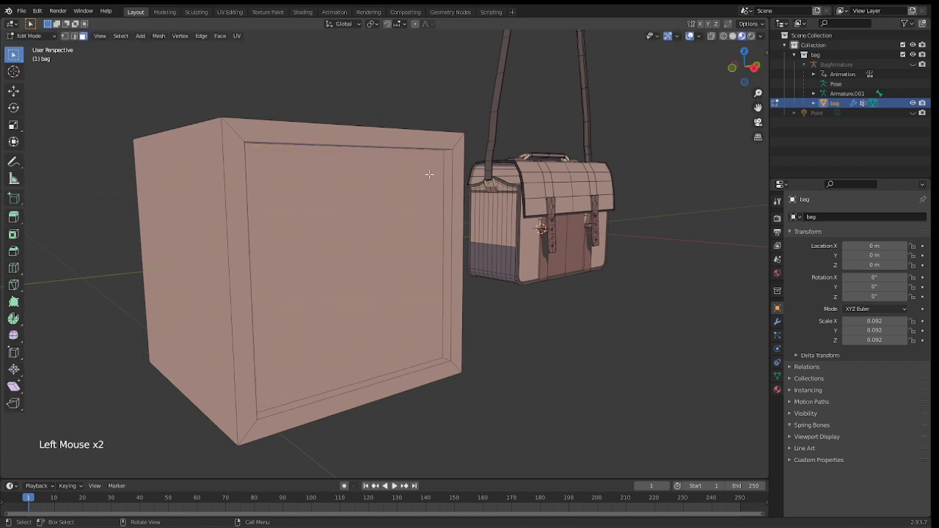
{"action": "middle_click_drag", "start_coordinate": [366, 313], "coordinate": [340, 304]}
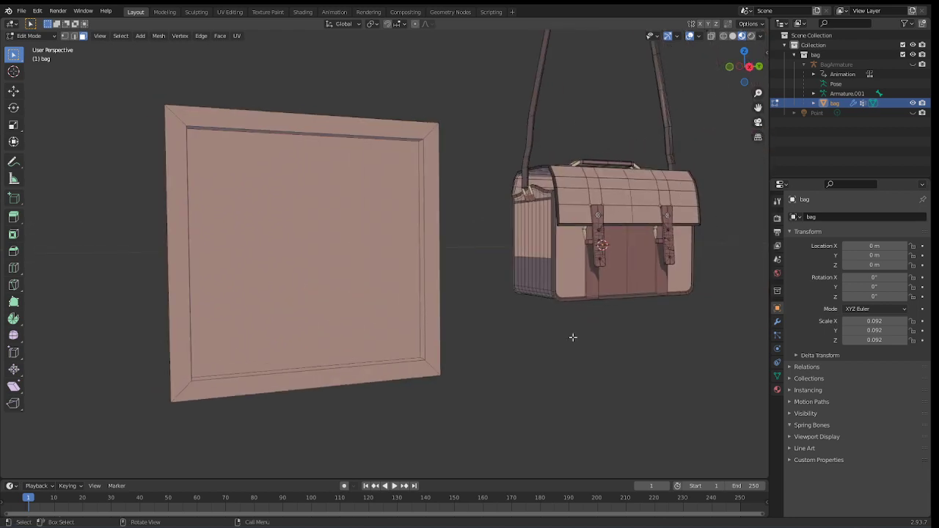
Examine the border framing the bag's front panel and its side panel from several angles
{"action": "middle_click_drag", "start_coordinate": [573, 337], "coordinate": [432, 363], "text": "shift"}
{"action": "scroll", "coordinate": [432, 392], "scroll_direction": "up", "scroll_amount": 4}
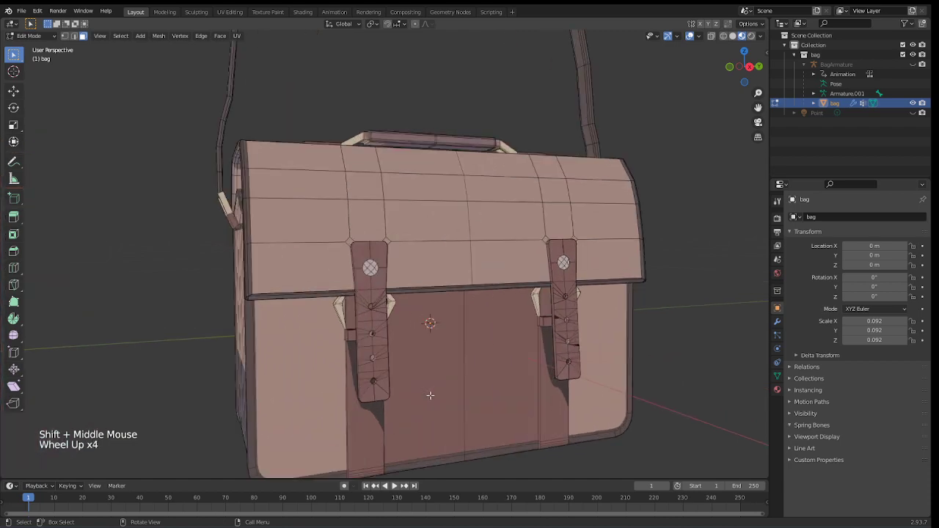
{"action": "scroll", "coordinate": [430, 395], "scroll_direction": "up", "scroll_amount": 1}
{"action": "middle_click_drag", "start_coordinate": [430, 395], "coordinate": [322, 395], "text": "shift"}
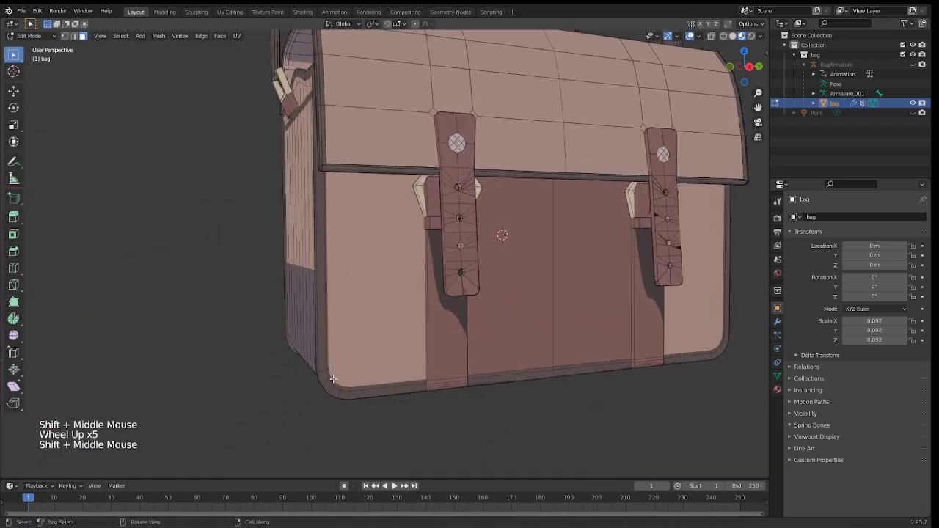
{"action": "middle_click_drag", "start_coordinate": [423, 376], "coordinate": [549, 359]}
{"action": "scroll", "coordinate": [471, 369], "scroll_direction": "down", "scroll_amount": 5}
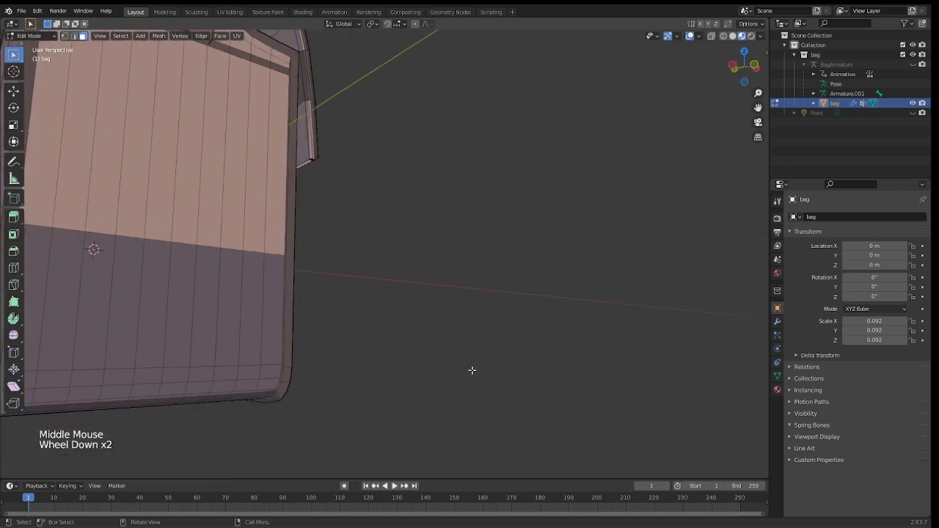
{"action": "scroll", "coordinate": [439, 330], "scroll_direction": "down", "scroll_amount": 1}
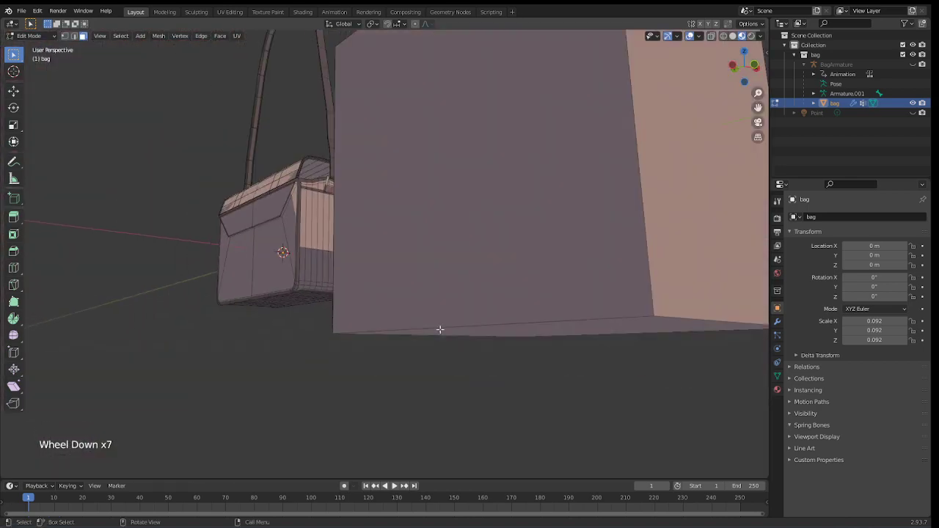
{"action": "middle_click_drag", "start_coordinate": [439, 329], "coordinate": [352, 360]}
{"action": "scroll", "coordinate": [413, 324], "scroll_direction": "up", "scroll_amount": 4}
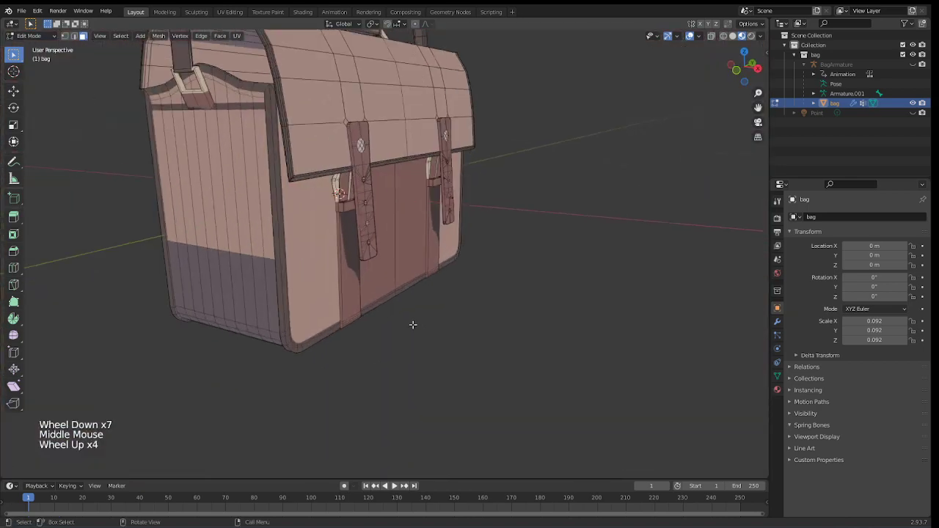
{"action": "middle_click_drag", "start_coordinate": [413, 324], "coordinate": [392, 202], "text": "shift"}
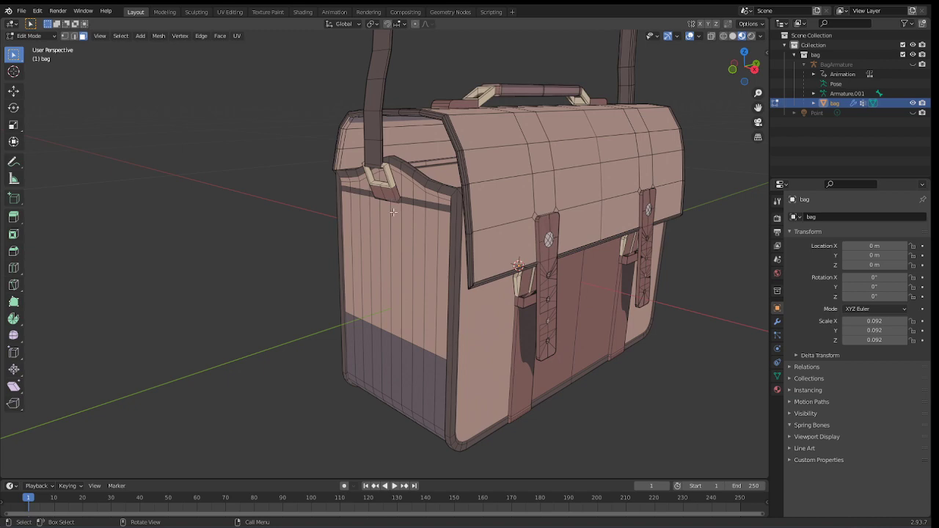
Switch to vertex selection and examine the metal strap ring at the top of the bag's side panel
{"action": "left_click", "coordinate": [65, 36]}
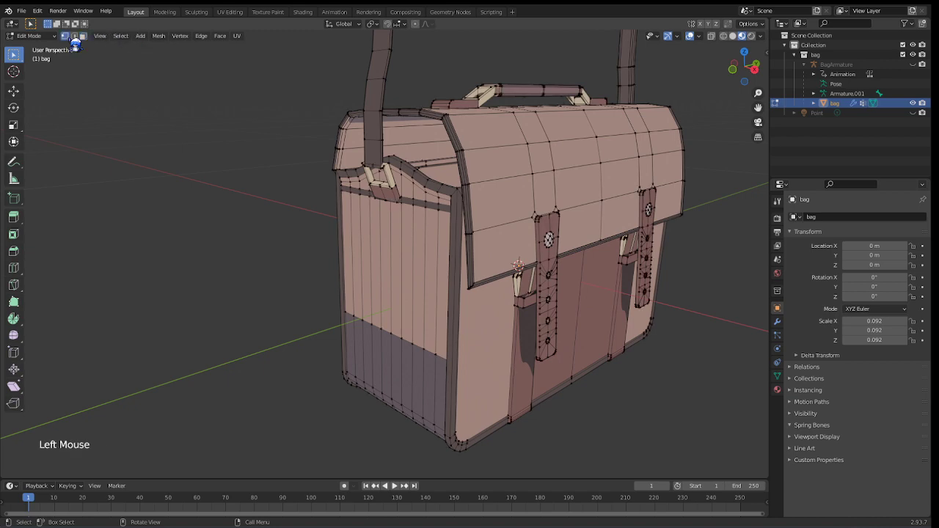
{"action": "middle_click_drag", "start_coordinate": [400, 174], "coordinate": [406, 191]}
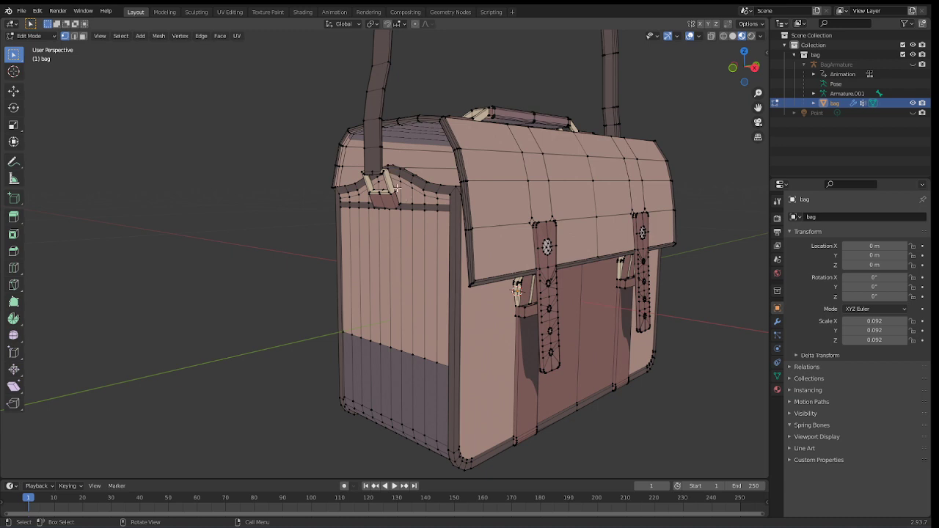
{"action": "left_click_drag", "start_coordinate": [396, 188], "coordinate": [390, 193]}
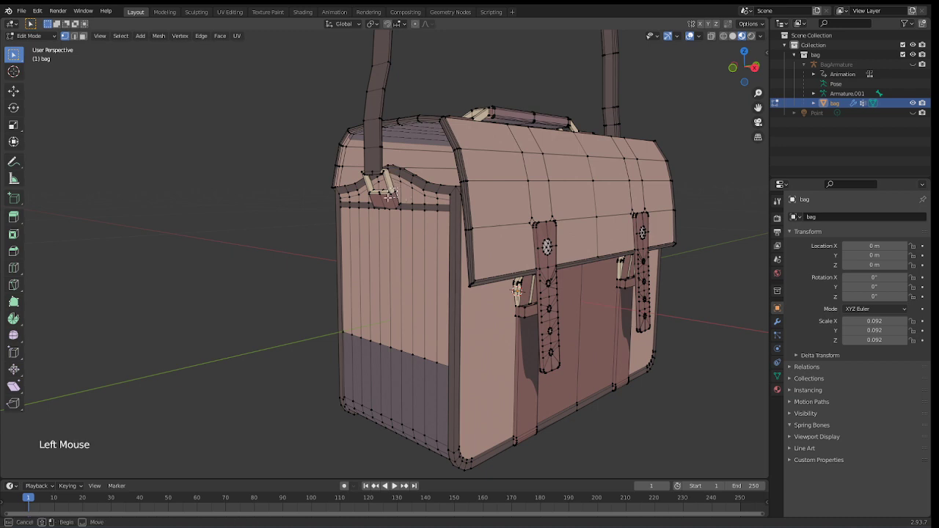
{"action": "left_click", "coordinate": [390, 193]}
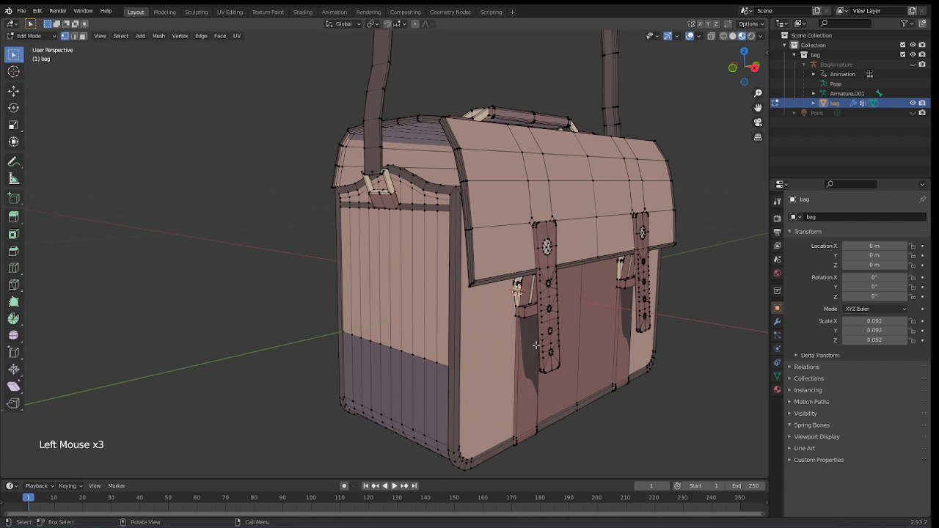
Examine the horizontal row of vertices across the bag's side panel by selecting and deselecting them
{"action": "middle_click_drag", "start_coordinate": [549, 356], "coordinate": [516, 291], "text": "shift"}
{"action": "mouse_move", "coordinate": [447, 303]}
{"action": "middle_mouse_down"}
{"action": "mouse_move", "coordinate": [437, 292]}
{"action": "mouse_move", "coordinate": [447, 316]}
{"action": "middle_mouse_up"}
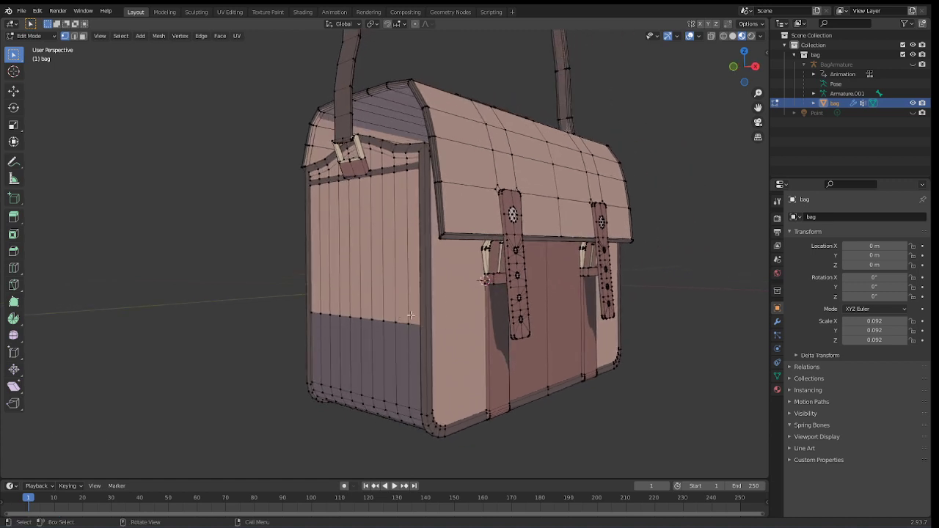
{"action": "left_click_drag", "start_coordinate": [414, 315], "coordinate": [428, 331]}
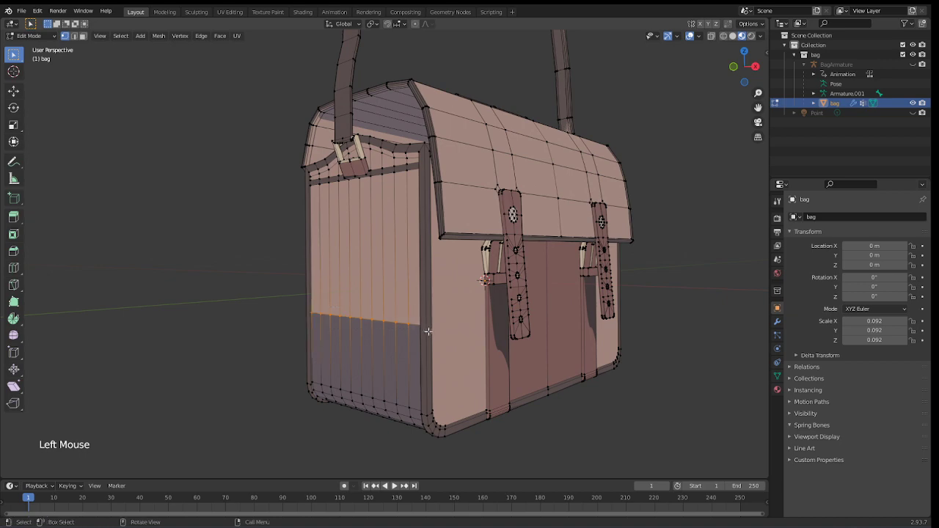
{"action": "left_click", "coordinate": [402, 308]}
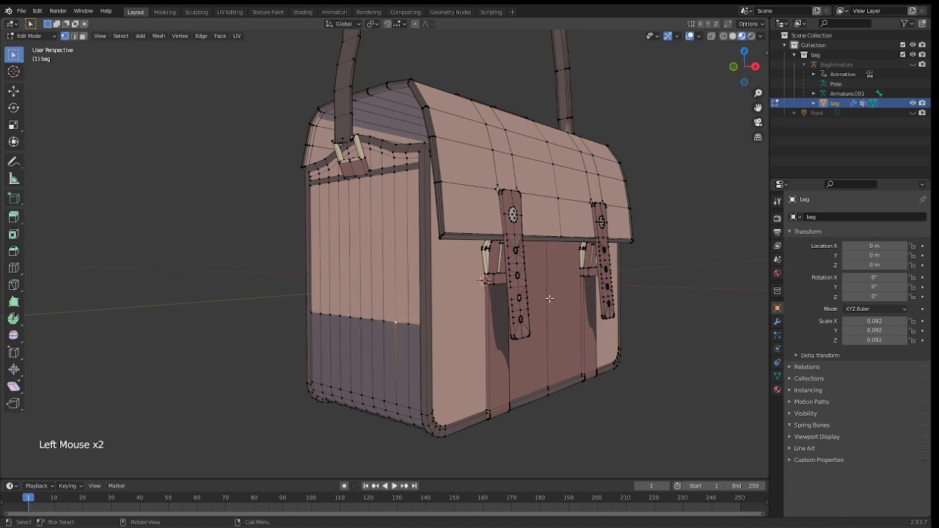
{"action": "middle_click_drag", "start_coordinate": [549, 298], "coordinate": [598, 320]}
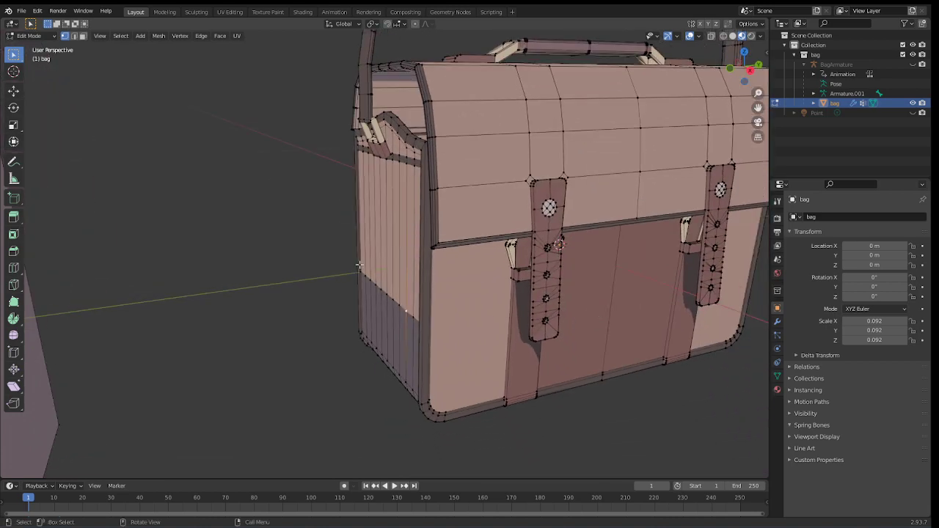
{"action": "middle_click_drag", "start_coordinate": [412, 351], "coordinate": [453, 356], "text": "shift"}
{"action": "left_click_drag", "start_coordinate": [391, 344], "coordinate": [536, 388]}
{"action": "left_click", "coordinate": [451, 332]}
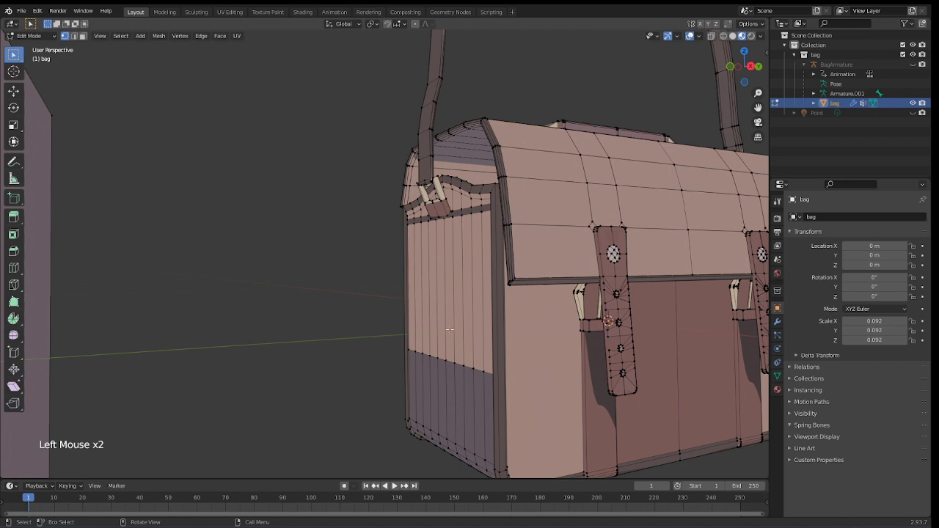
Inspect the bag's side panel and flap from the front, side and below
{"action": "middle_click_drag", "start_coordinate": [450, 330], "coordinate": [465, 315], "text": "shift"}
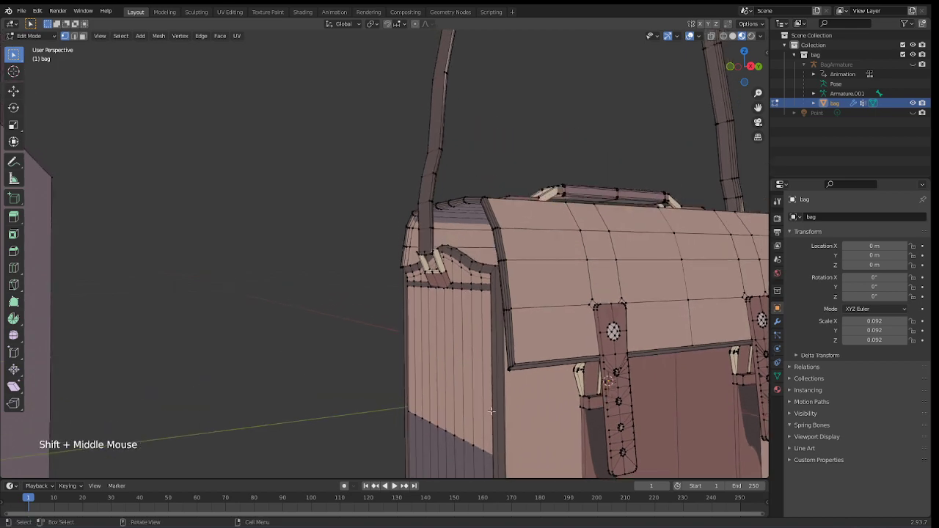
{"action": "middle_click_drag", "start_coordinate": [492, 410], "coordinate": [392, 294], "text": "shift"}
{"action": "middle_click_drag", "start_coordinate": [587, 403], "coordinate": [323, 361]}
{"action": "middle_click_drag", "start_coordinate": [588, 359], "coordinate": [495, 348]}
{"action": "scroll", "coordinate": [497, 346], "scroll_direction": "down", "scroll_amount": 2}
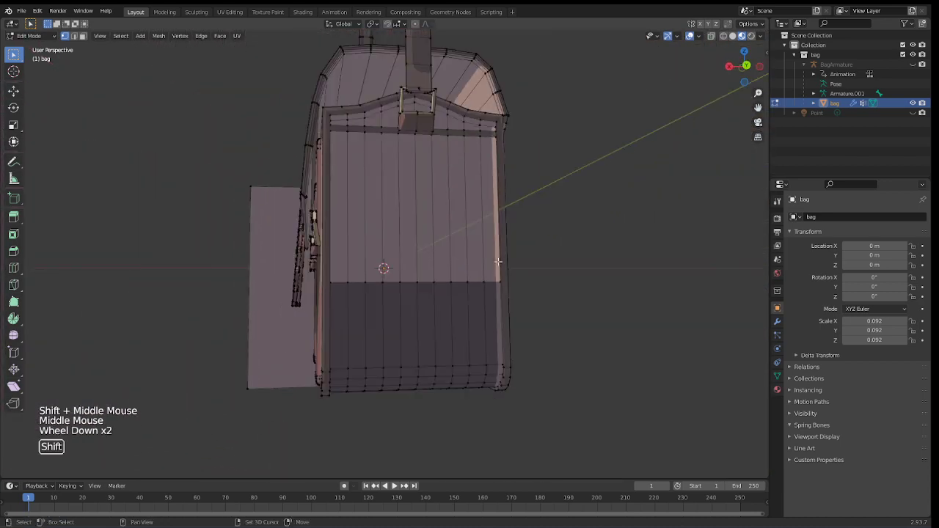
{"action": "middle_click_drag", "start_coordinate": [498, 261], "coordinate": [488, 352], "text": "shift"}
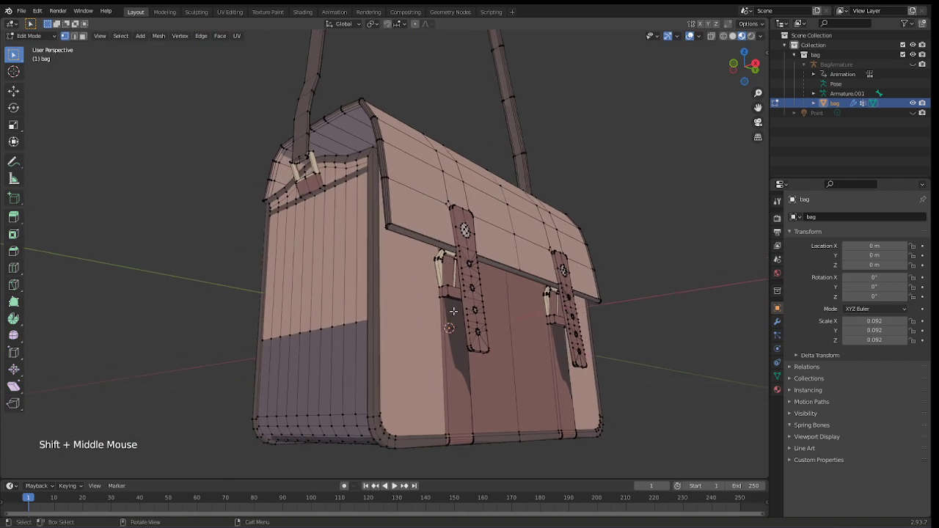
Examine the front strap beside its metal buckle by selecting a vertex on the strap's edge
{"action": "middle_click_drag", "start_coordinate": [499, 315], "coordinate": [465, 335], "text": "shift"}
{"action": "scroll", "coordinate": [468, 339], "scroll_direction": "up", "scroll_amount": 2}
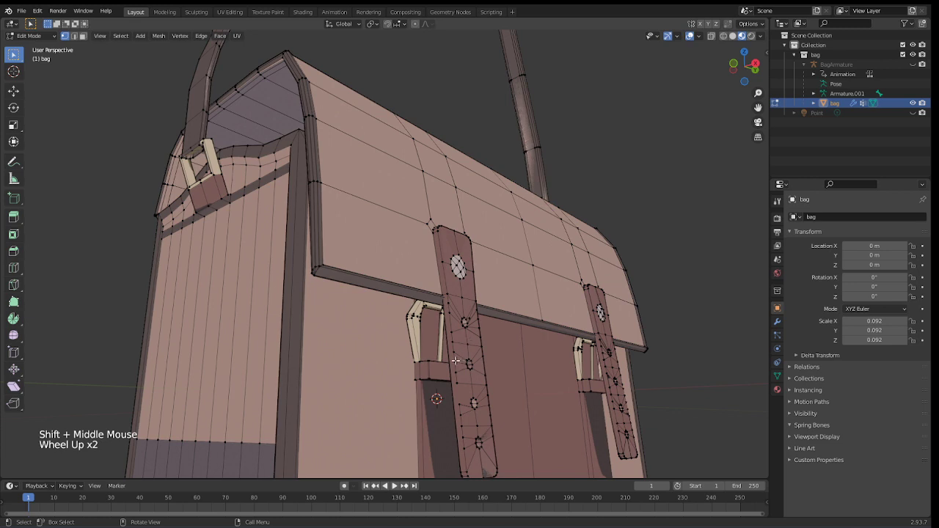
{"action": "left_click", "coordinate": [455, 361]}
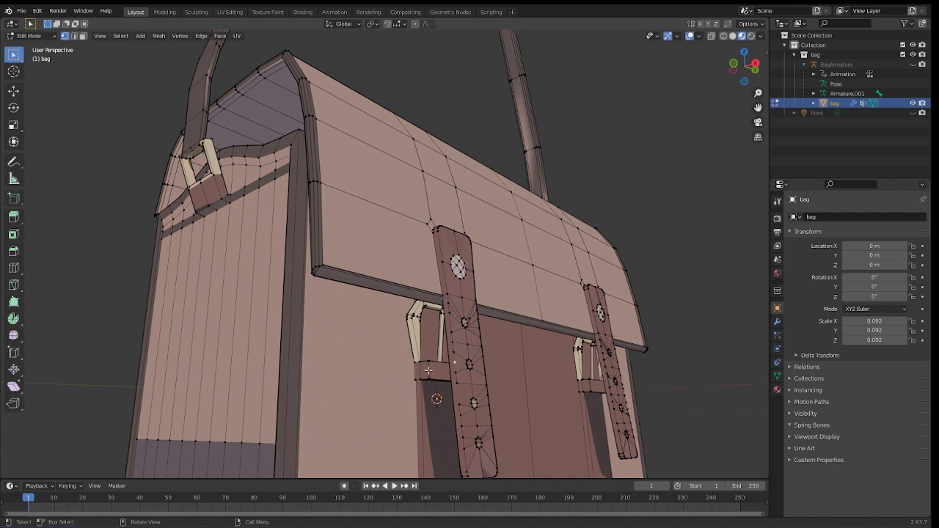
Examine the bag's front strap buckles and the flap's lower corner up close and from the front
{"action": "middle_click_drag", "start_coordinate": [405, 334], "coordinate": [455, 357]}
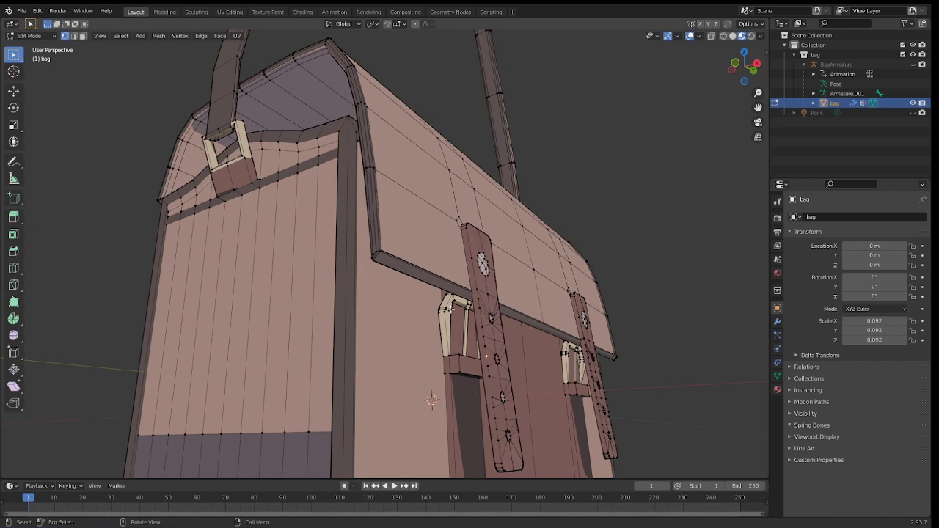
{"action": "scroll", "coordinate": [453, 312], "scroll_direction": "down", "scroll_amount": 3}
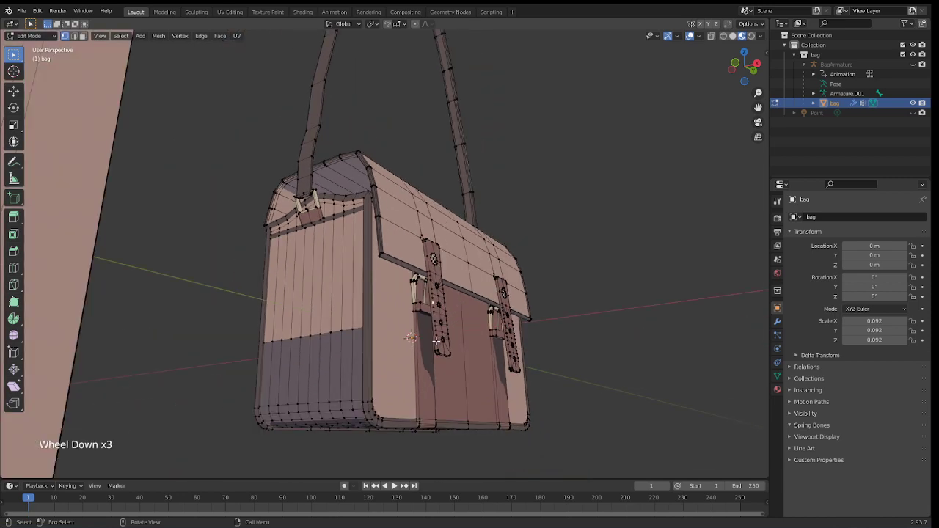
{"action": "scroll", "coordinate": [453, 336], "scroll_direction": "up", "scroll_amount": 4}
{"action": "scroll", "coordinate": [452, 337], "scroll_direction": "up", "scroll_amount": 1}
{"action": "scroll", "coordinate": [545, 409], "scroll_direction": "down", "scroll_amount": 2}
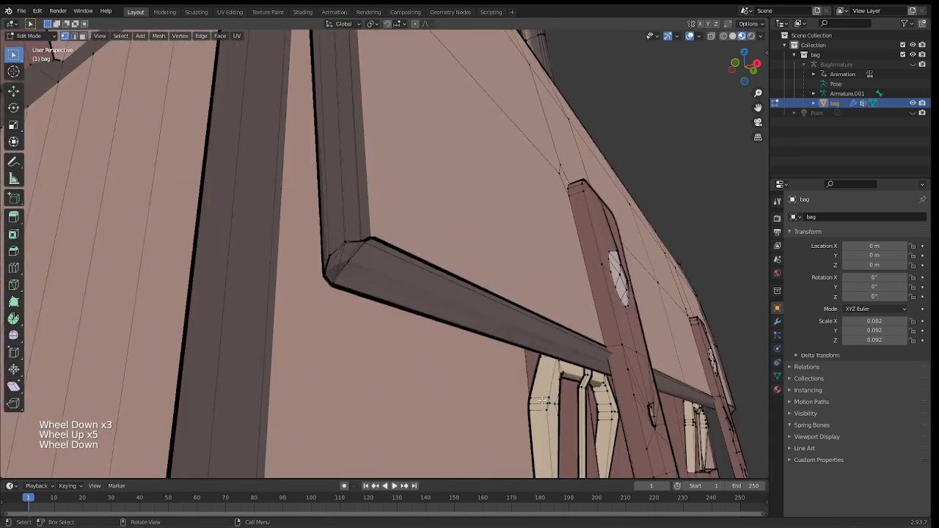
{"action": "middle_click_drag", "start_coordinate": [545, 409], "coordinate": [490, 354], "text": "shift"}
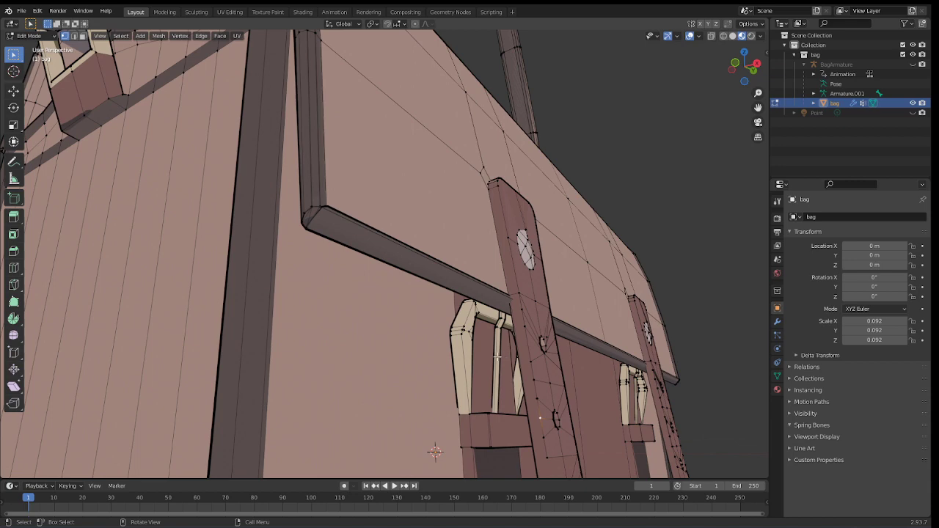
{"action": "middle_click_drag", "start_coordinate": [490, 333], "coordinate": [562, 331]}
{"action": "scroll", "coordinate": [469, 339], "scroll_direction": "down", "scroll_amount": 4}
{"action": "middle_click_drag", "start_coordinate": [249, 301], "coordinate": [479, 299], "text": "shift"}
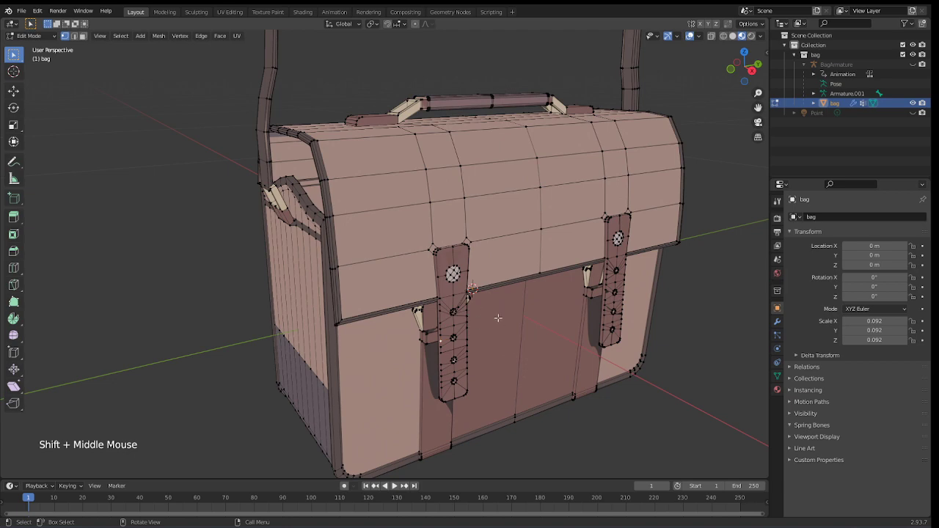
Delete all vertices of the demonstration cube beside the bag, selecting them in wireframe display and returning to the shaded display
{"action": "scroll", "coordinate": [418, 316], "scroll_direction": "down", "scroll_amount": 4}
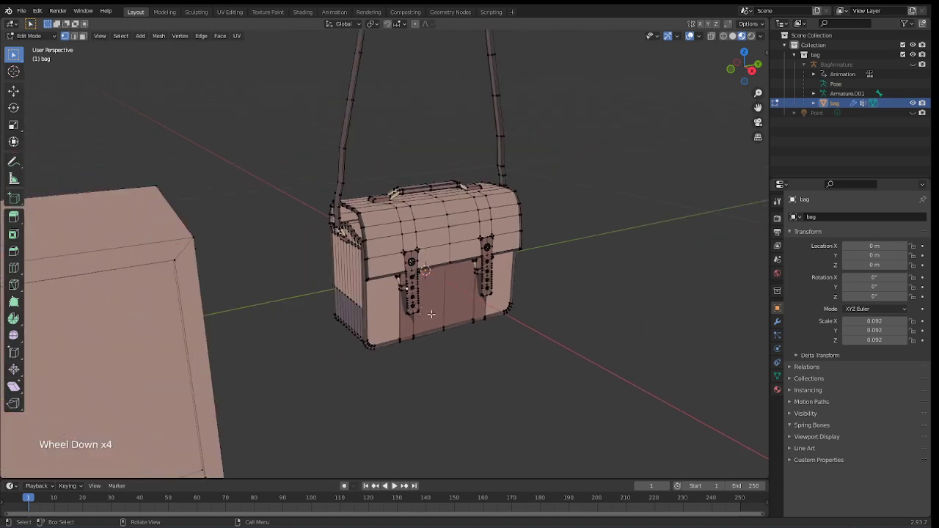
{"action": "scroll", "coordinate": [431, 314], "scroll_direction": "up", "scroll_amount": 2}
{"action": "scroll", "coordinate": [431, 314], "scroll_direction": "down", "scroll_amount": 4}
{"action": "middle_click_drag", "start_coordinate": [431, 314], "coordinate": [501, 314], "text": "shift"}
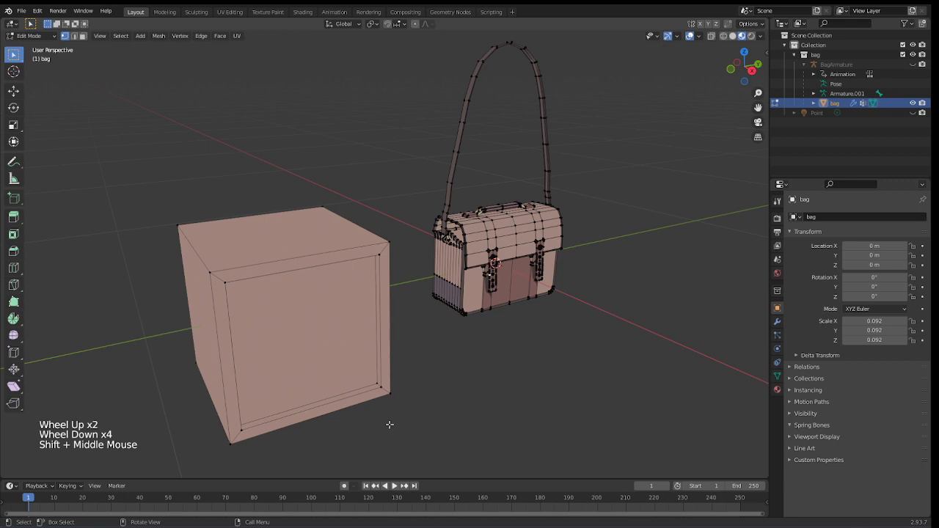
{"action": "scroll", "coordinate": [477, 347], "scroll_direction": "up", "scroll_amount": 2}
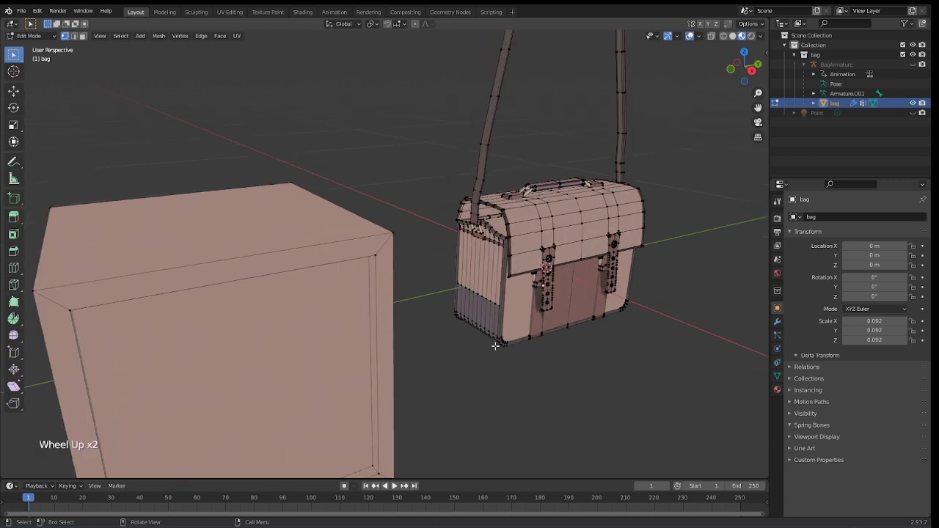
{"action": "scroll", "coordinate": [477, 346], "scroll_direction": "down", "scroll_amount": 2}
{"action": "key", "text": "shift+z"}
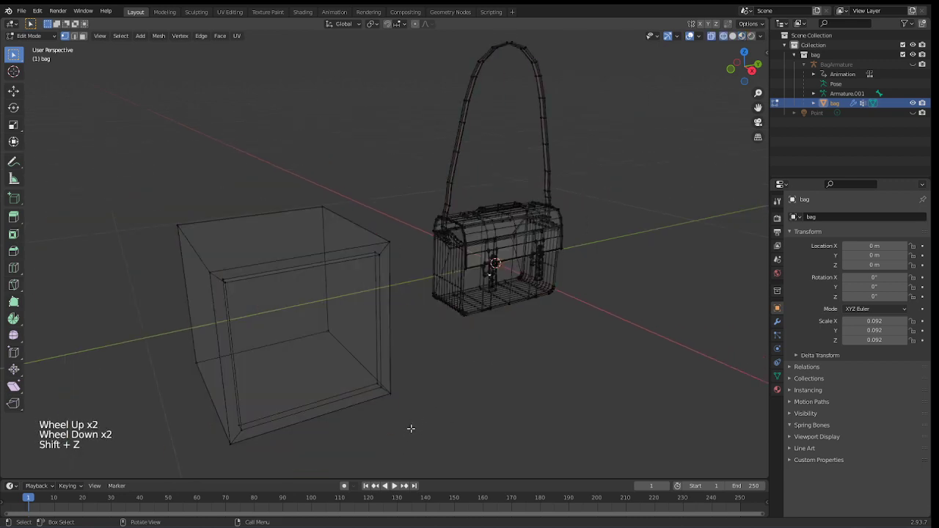
{"action": "left_click_drag", "start_coordinate": [412, 432], "coordinate": [151, 202]}
{"action": "left_click_drag", "start_coordinate": [176, 317], "coordinate": [339, 446], "text": "shift"}
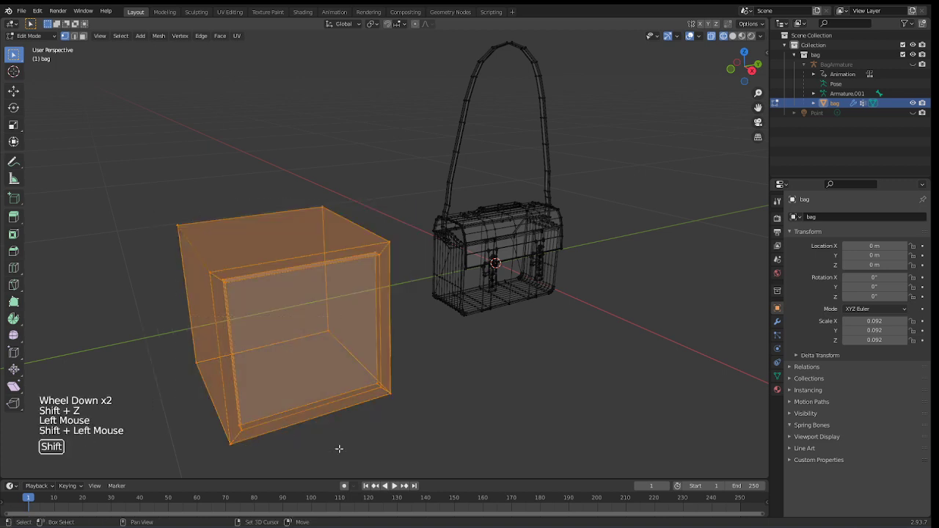
{"action": "key", "text": "x"}
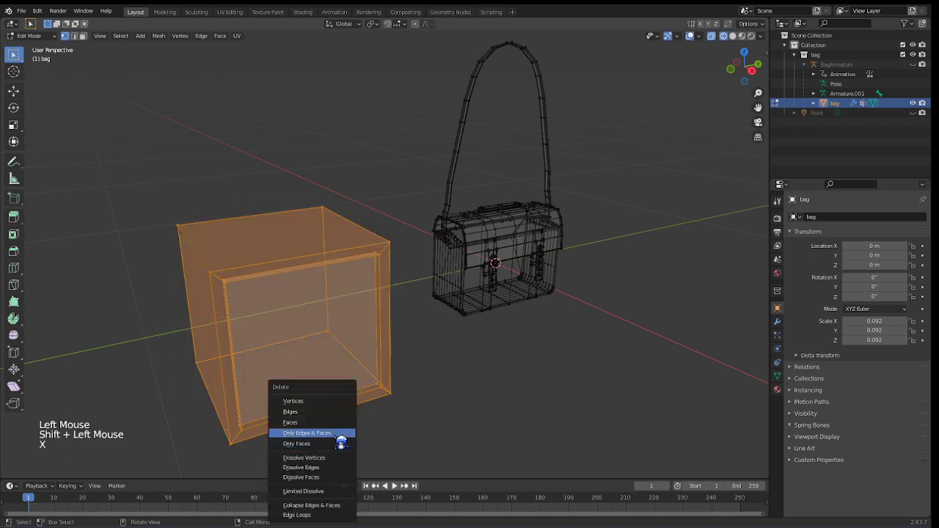
{"action": "left_click", "coordinate": [314, 401]}
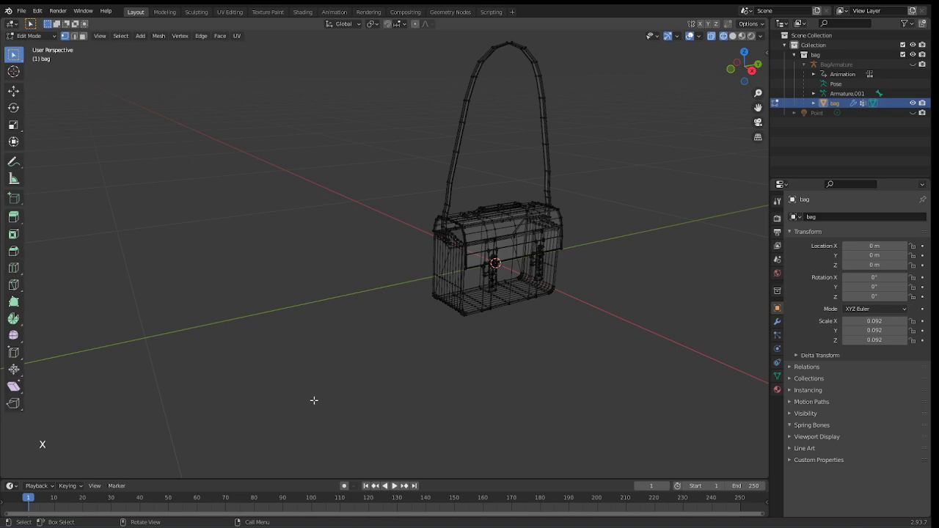
{"action": "left_click", "coordinate": [344, 339]}
{"action": "key", "text": "shift+z"}
Examine the bag's flap profile from the side, including its curved edge above the side panel
{"action": "scroll", "coordinate": [438, 309], "scroll_direction": "up", "scroll_amount": 5}
{"action": "mouse_move", "coordinate": [438, 311]}
{"action": "middle_mouse_down", "text": "shift"}
{"action": "mouse_move", "coordinate": [459, 293]}
{"action": "mouse_move", "coordinate": [293, 350]}
{"action": "middle_mouse_up", "text": "shift"}
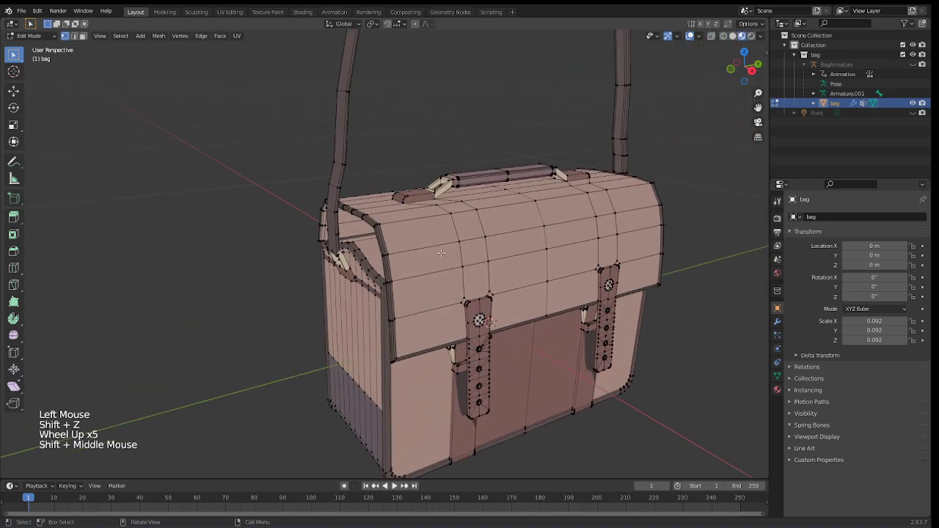
{"action": "middle_click_drag", "start_coordinate": [440, 253], "coordinate": [353, 231]}
{"action": "scroll", "coordinate": [501, 270], "scroll_direction": "up", "scroll_amount": 1}
{"action": "scroll", "coordinate": [501, 270], "scroll_direction": "up", "scroll_amount": 1}
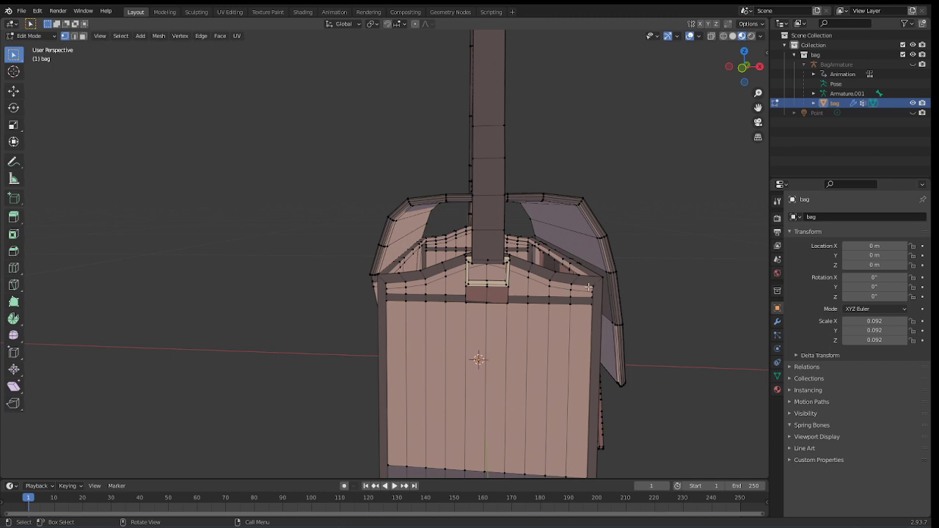
{"action": "middle_click_drag", "start_coordinate": [563, 280], "coordinate": [524, 308]}
{"action": "scroll", "coordinate": [554, 280], "scroll_direction": "down", "scroll_amount": 2}
{"action": "scroll", "coordinate": [522, 303], "scroll_direction": "down", "scroll_amount": 2}
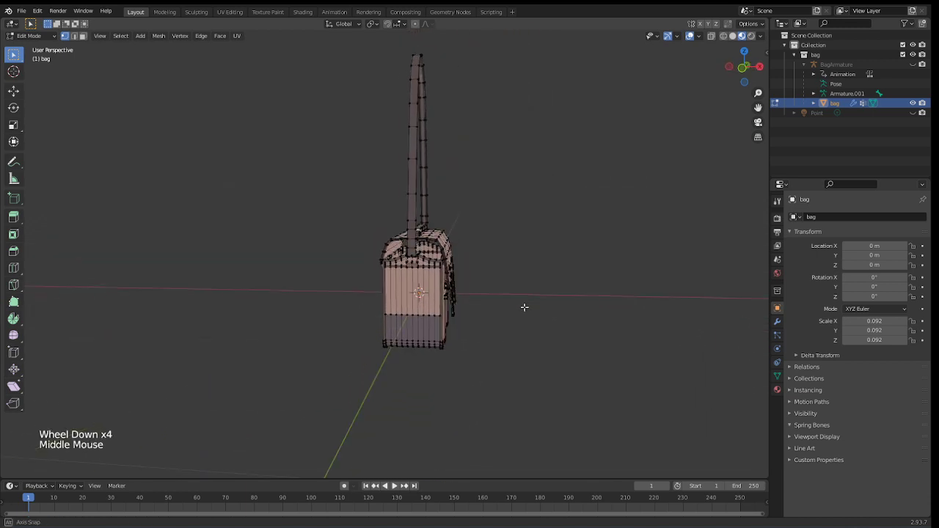
Leave mesh editing and add an Arc curve as a separate object in the scene
{"action": "key", "text": "shift+a"}
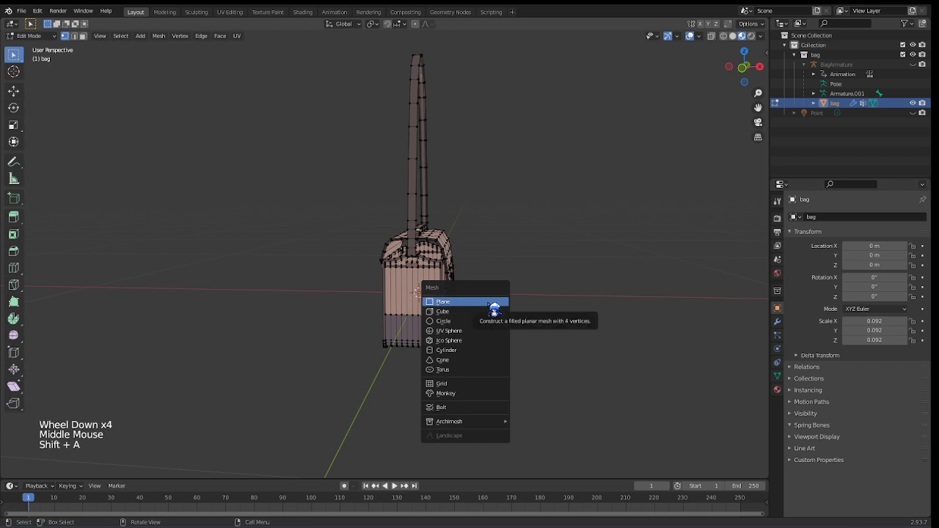
{"action": "key", "text": "Tab"}
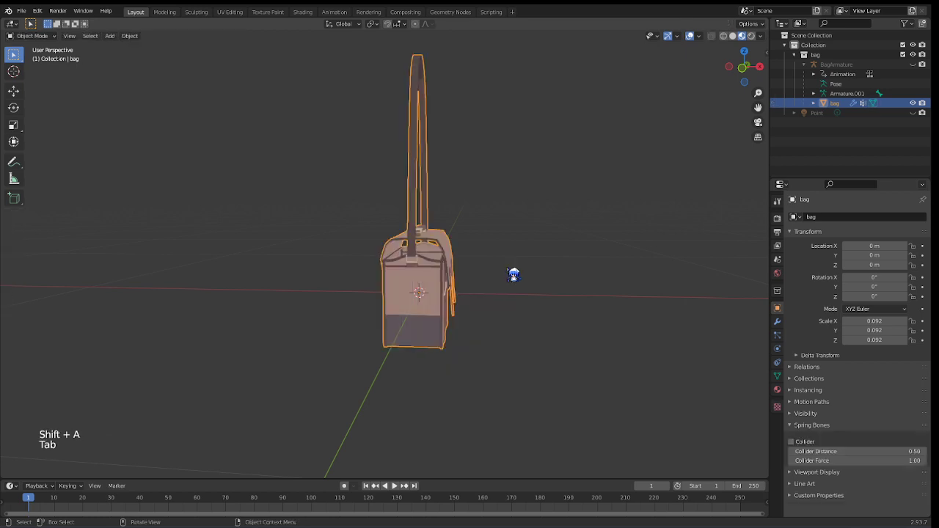
{"action": "middle_click_drag", "start_coordinate": [520, 283], "coordinate": [474, 277]}
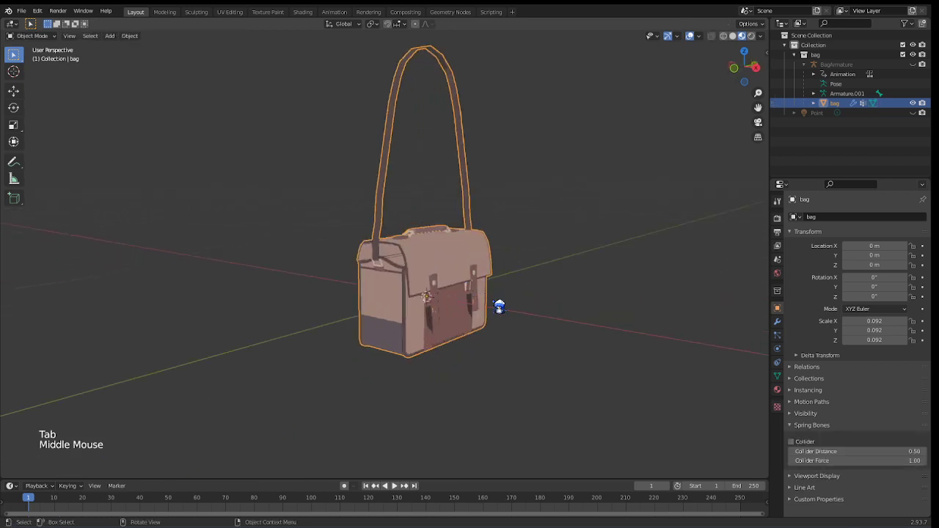
{"action": "key", "text": "shift+a"}
{"action": "mouse_move", "coordinate": [494, 198]}
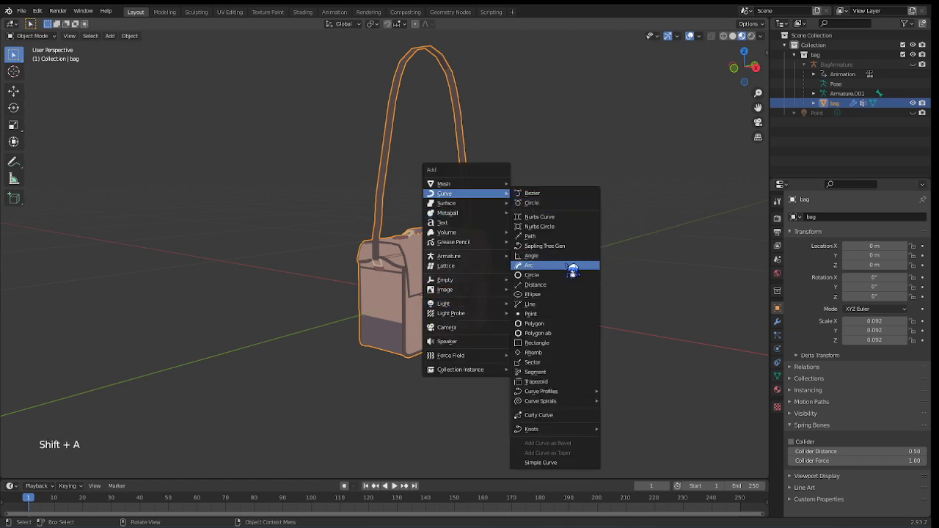
{"action": "key", "text": "Escape"}
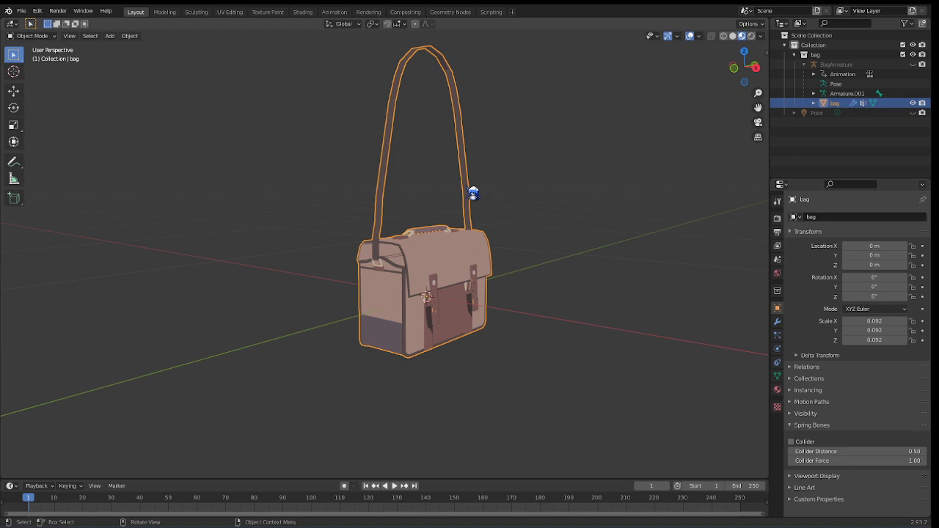
{"action": "key", "text": "shift+a"}
{"action": "mouse_move", "coordinate": [484, 150]}
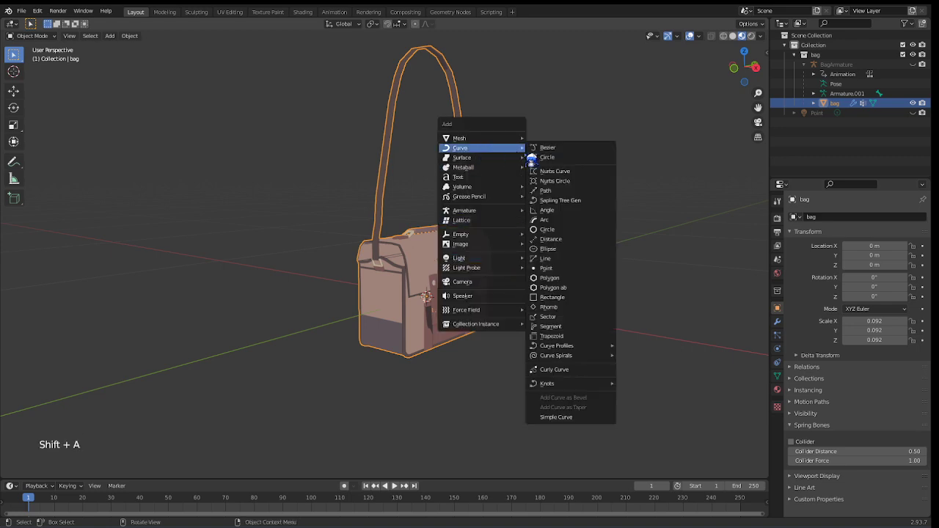
{"action": "left_click", "coordinate": [590, 221]}
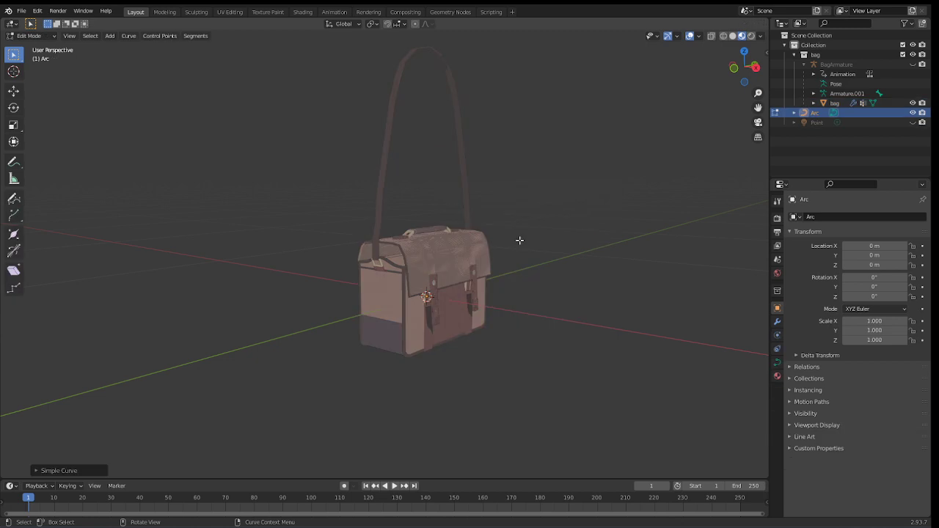
{"action": "scroll", "coordinate": [492, 264], "scroll_direction": "down", "scroll_amount": 3}
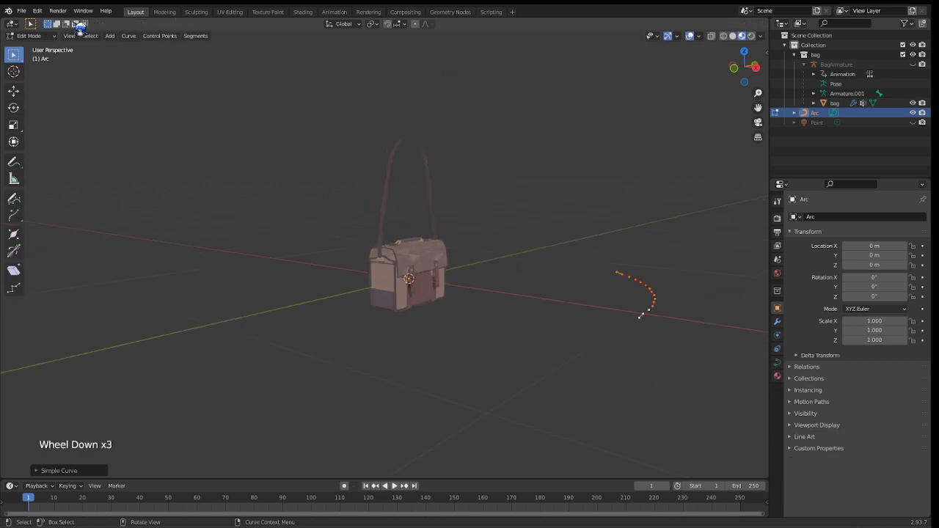
Check the curve add-ons in the preferences, including Add Curve: Extra Objects, and close the preferences
{"action": "left_click", "coordinate": [48, 17]}
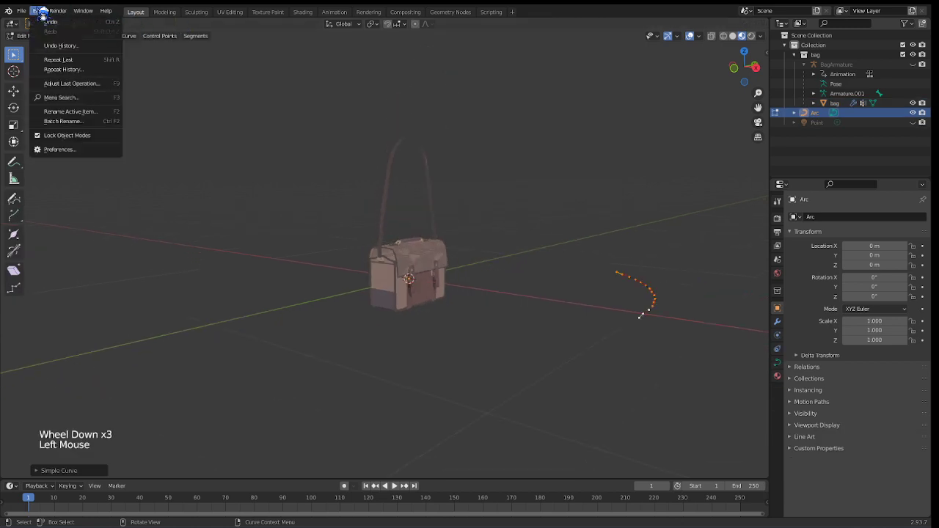
{"action": "left_click", "coordinate": [36, 11]}
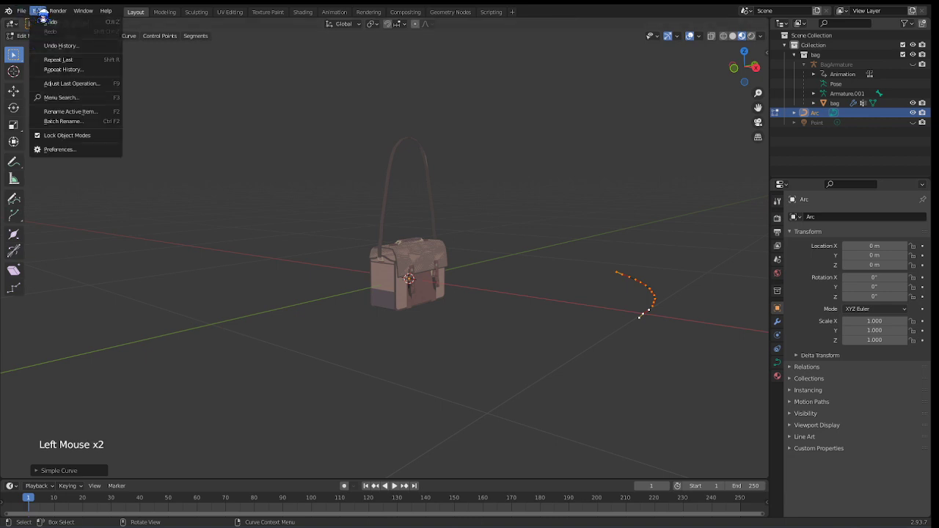
{"action": "left_click", "coordinate": [92, 151]}
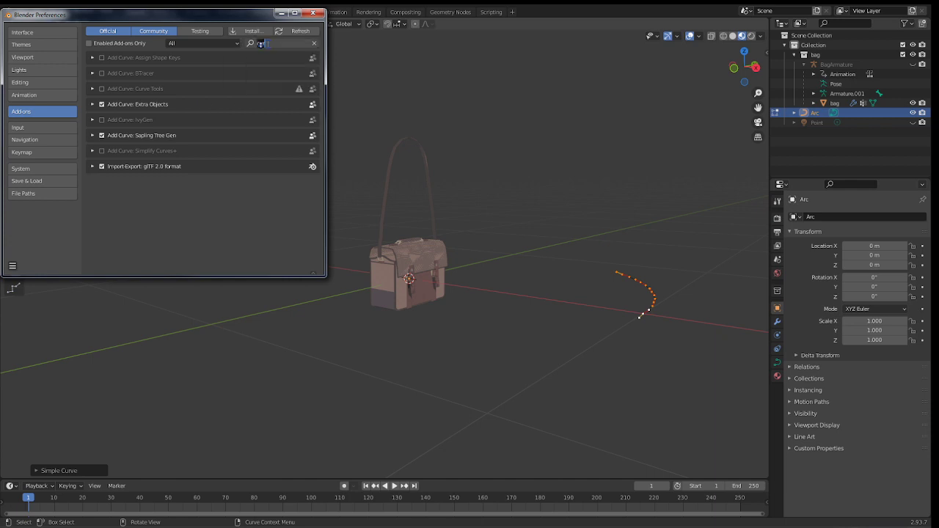
{"action": "key", "text": "BackSpace"}
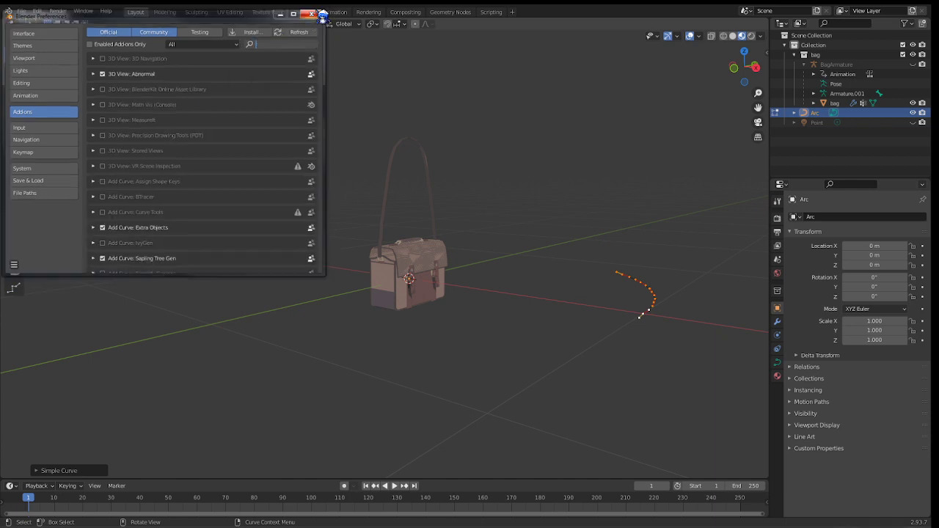
{"action": "left_click", "coordinate": [315, 13]}
{"action": "middle_click_drag", "start_coordinate": [571, 297], "coordinate": [356, 295]}
{"action": "scroll", "coordinate": [632, 309], "scroll_direction": "up", "scroll_amount": 3}
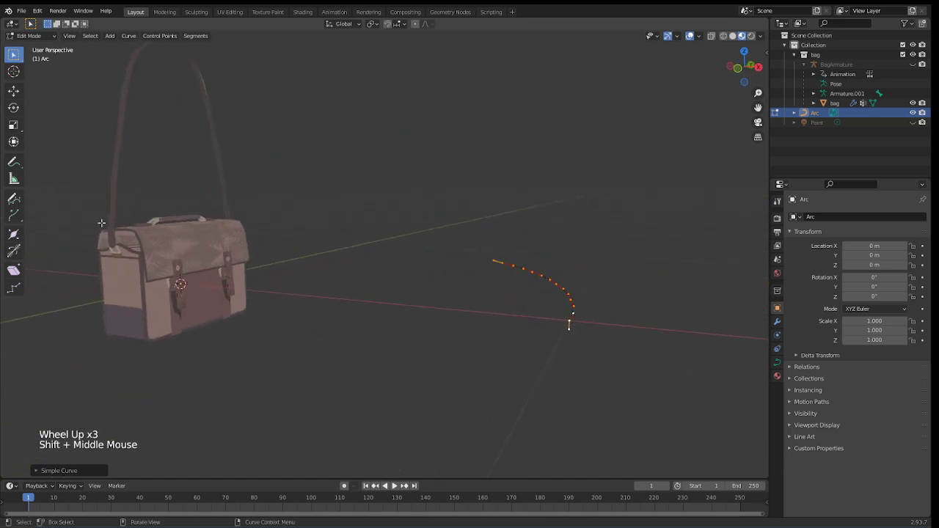
{"action": "middle_click_drag", "start_coordinate": [625, 291], "coordinate": [570, 294]}
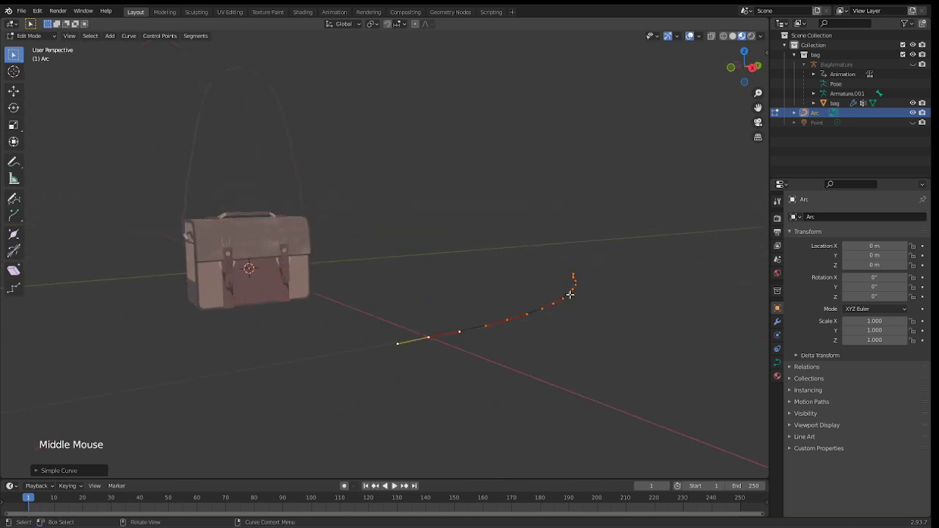
{"action": "middle_click_drag", "start_coordinate": [565, 338], "coordinate": [511, 331]}
{"action": "key", "text": "r"}
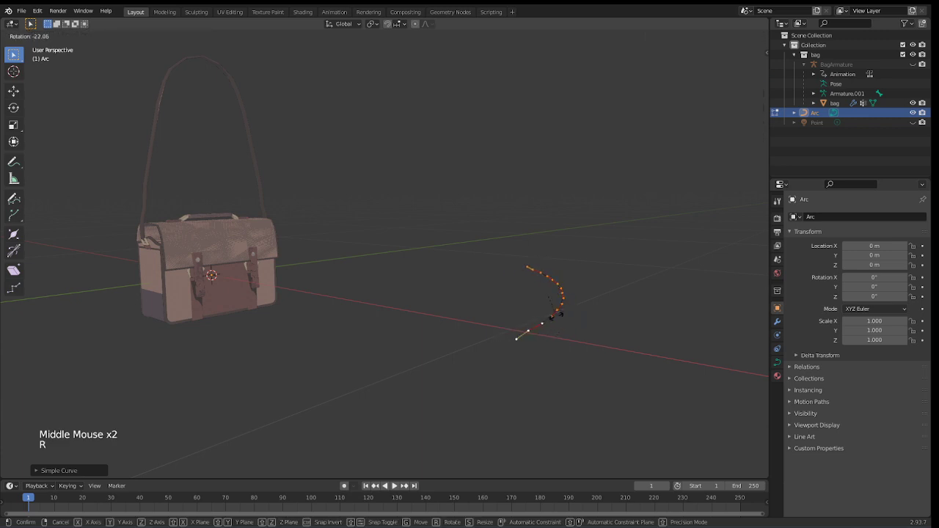
{"action": "key", "text": "y"}
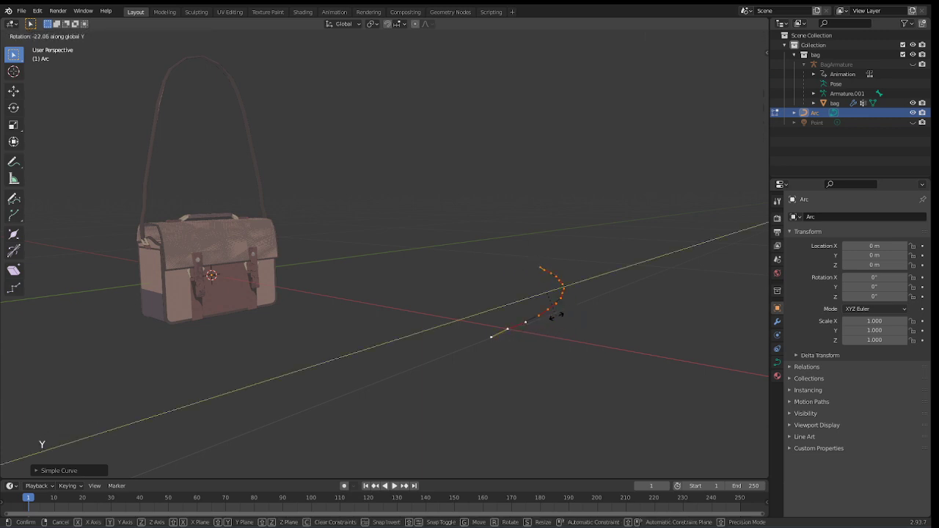
{"action": "key", "text": "z"}
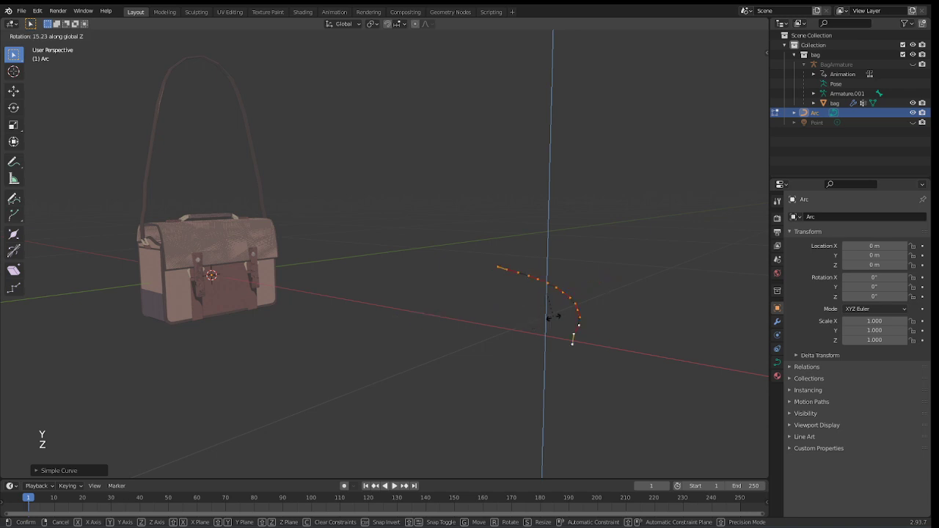
{"action": "right_click", "coordinate": [555, 316]}
Try to rotate all of the arc's control points 90° about the global X axis, and undo the rotation
{"action": "key", "text": "r"}
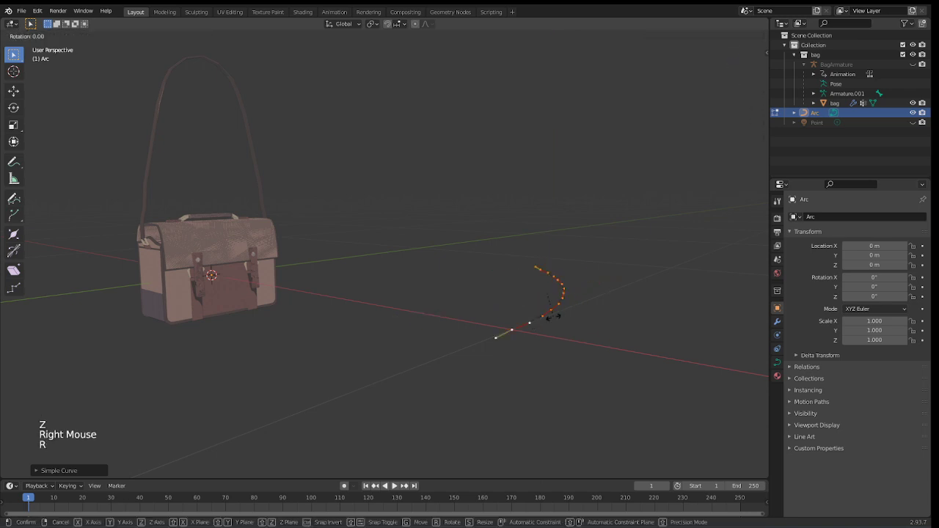
{"action": "key", "text": "y"}
{"action": "key", "text": "x"}
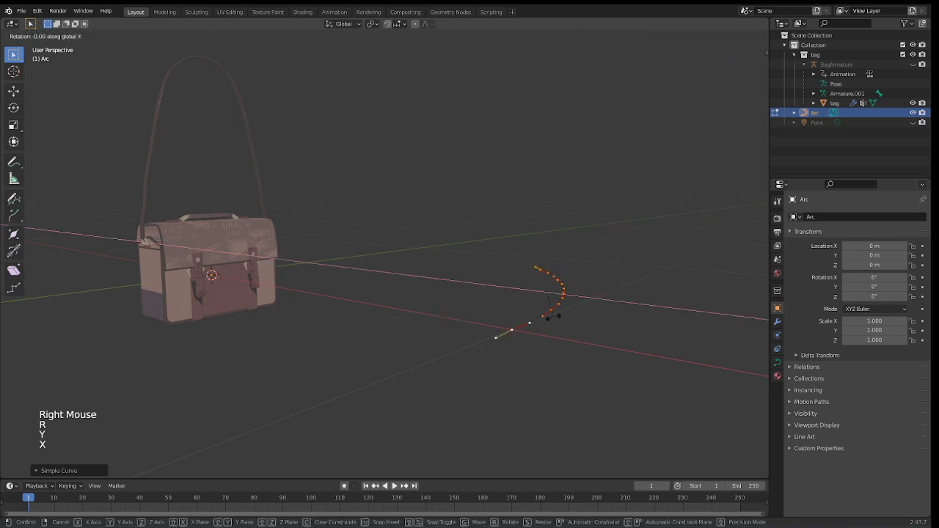
{"action": "type", "text": "90"}
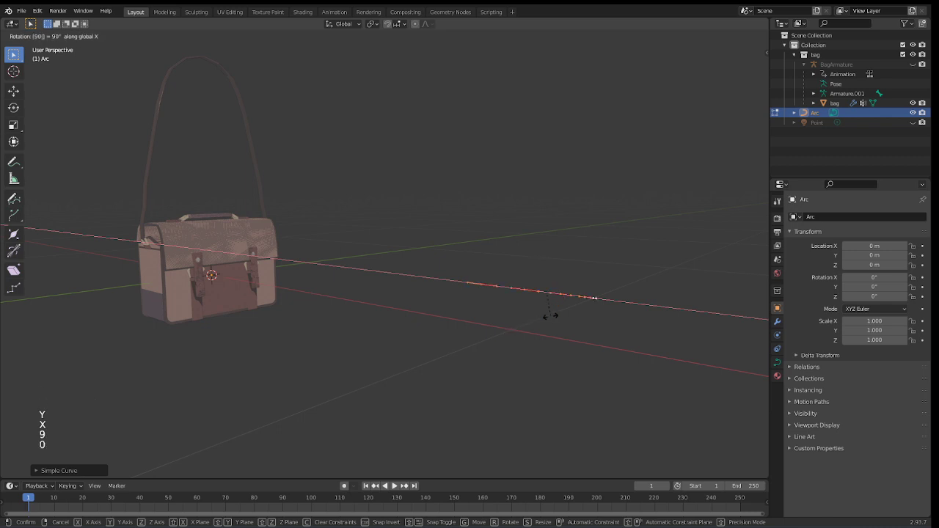
{"action": "right_click", "coordinate": [549, 316]}
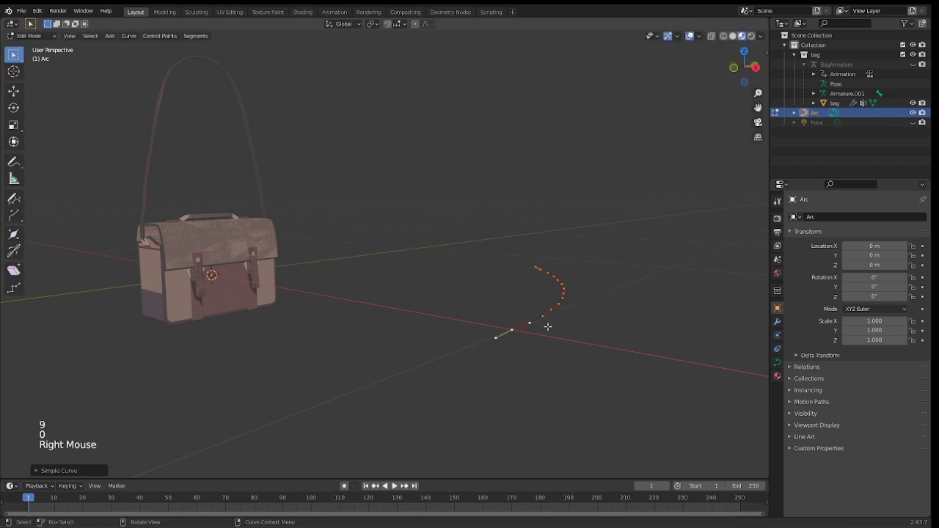
{"action": "middle_click_drag", "start_coordinate": [547, 326], "coordinate": [494, 321]}
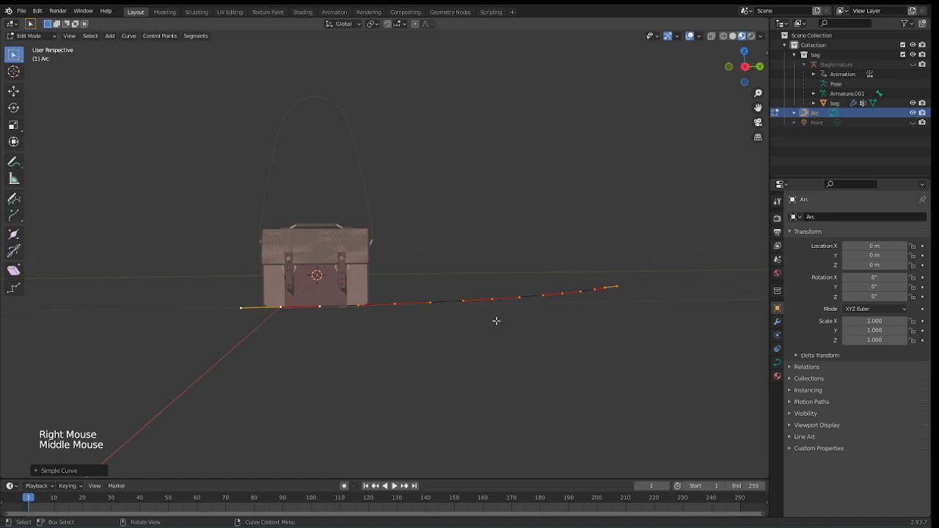
{"action": "key", "text": "r"}
{"action": "type", "text": "x"}
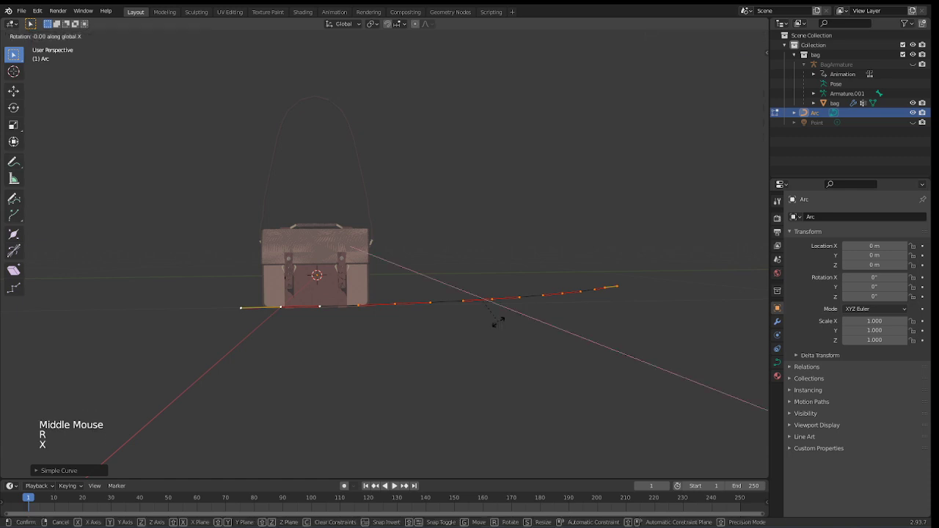
{"action": "type", "text": "90"}
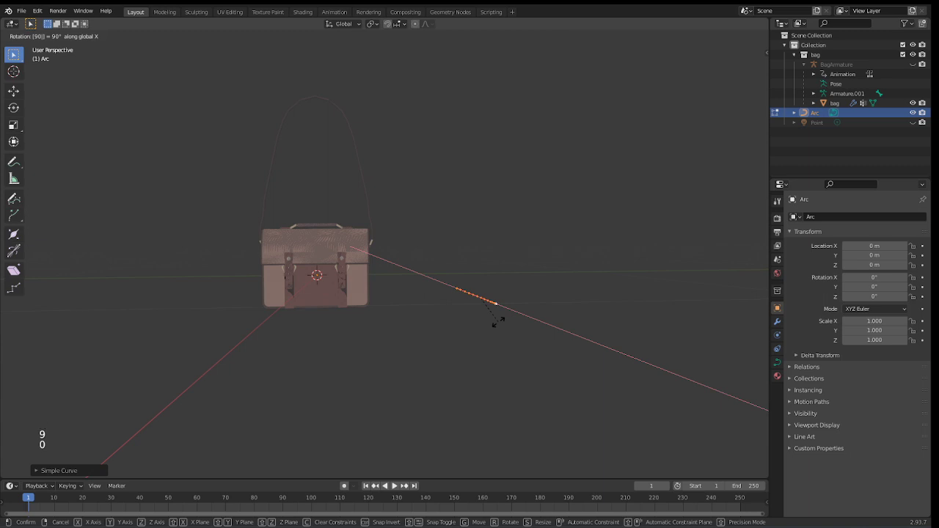
{"action": "left_click", "coordinate": [496, 321]}
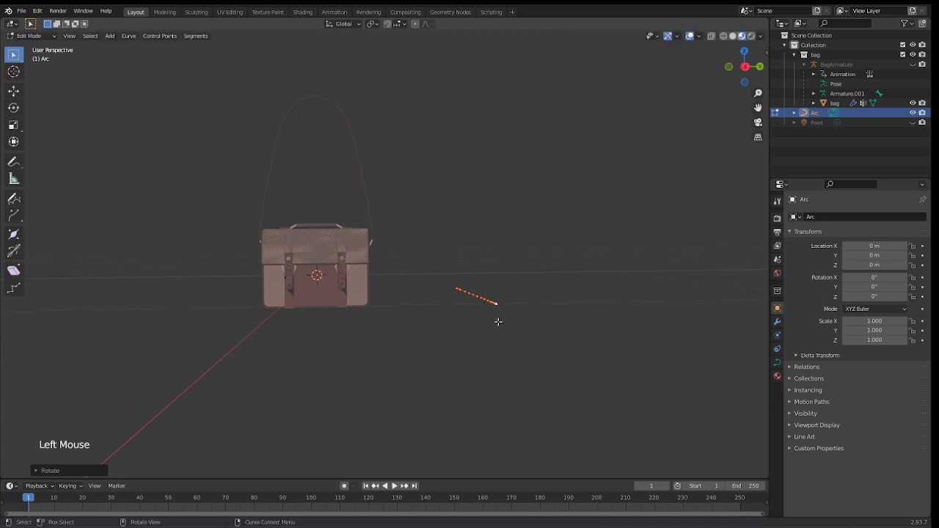
{"action": "middle_click_drag", "start_coordinate": [497, 321], "coordinate": [479, 290]}
{"action": "key", "text": "ctrl+z"}
{"action": "key", "text": "r"}
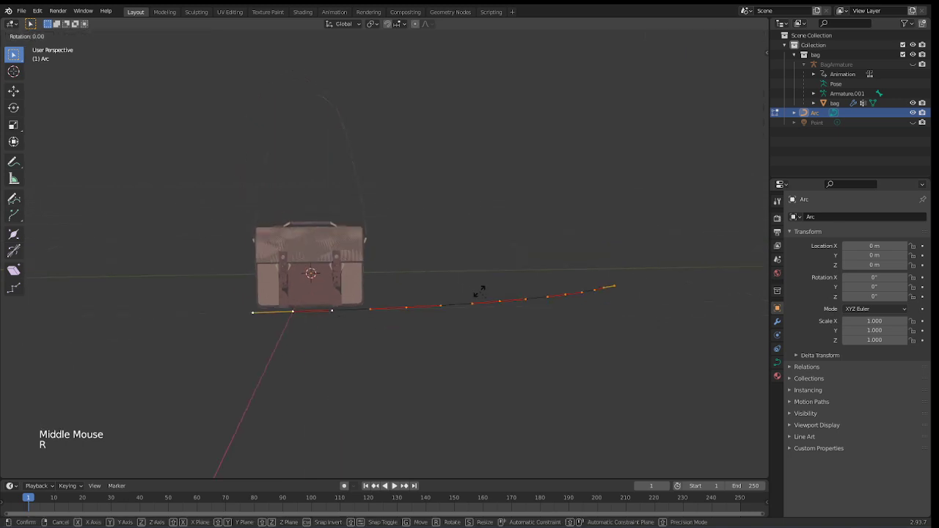
{"action": "key", "text": "z"}
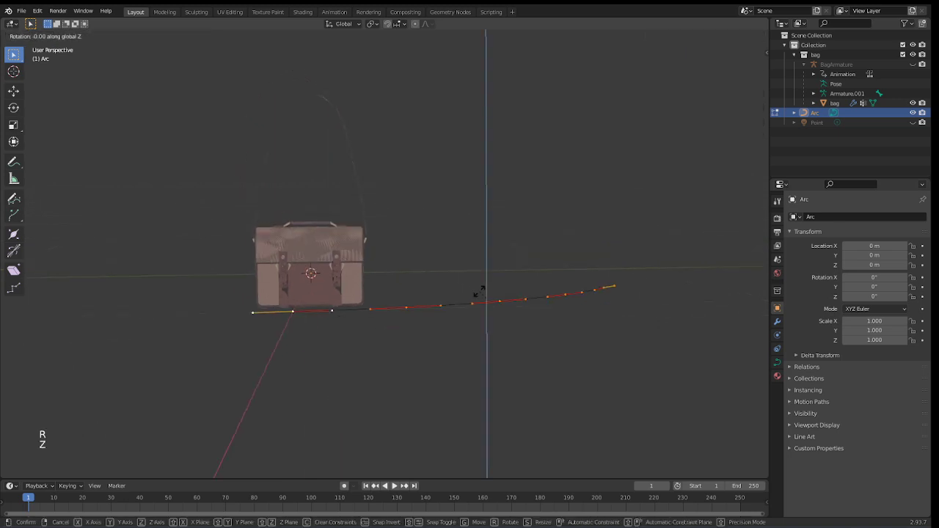
{"action": "type", "text": "90"}
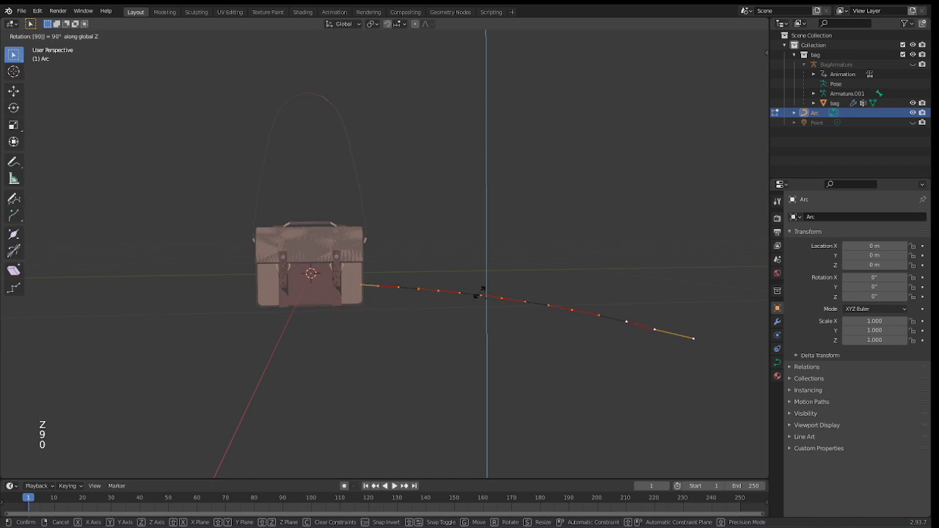
{"action": "right_click", "coordinate": [480, 292]}
{"action": "type", "text": "ry"}
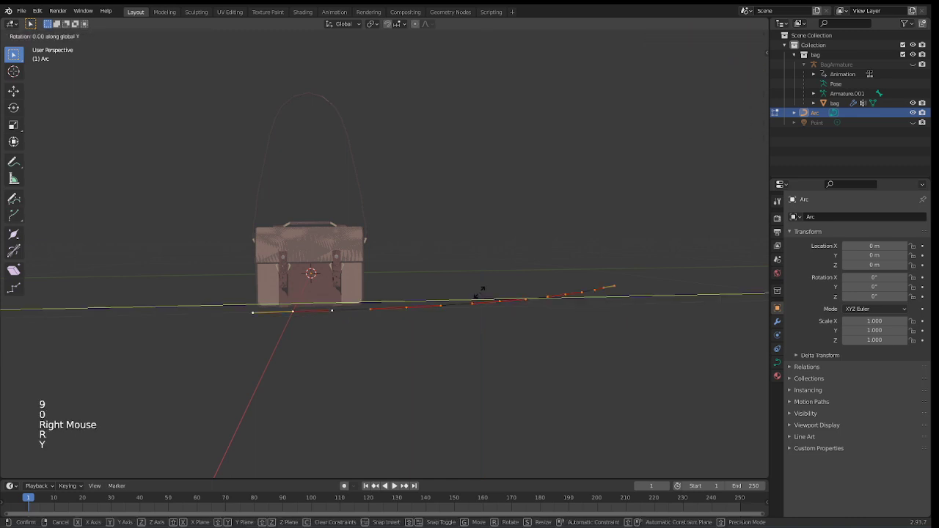
{"action": "type", "text": "90"}
{"action": "right_click", "coordinate": [481, 291]}
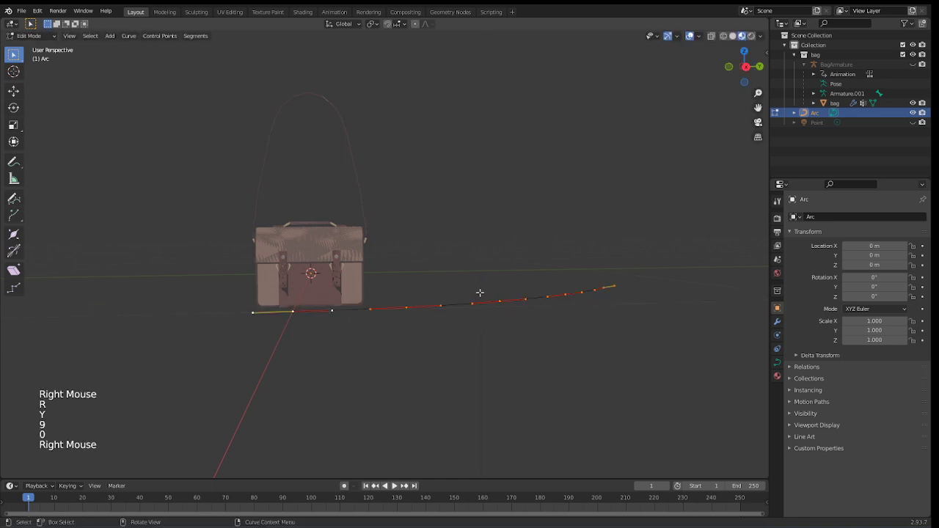
{"action": "key", "text": "r"}
{"action": "type", "text": "x"}
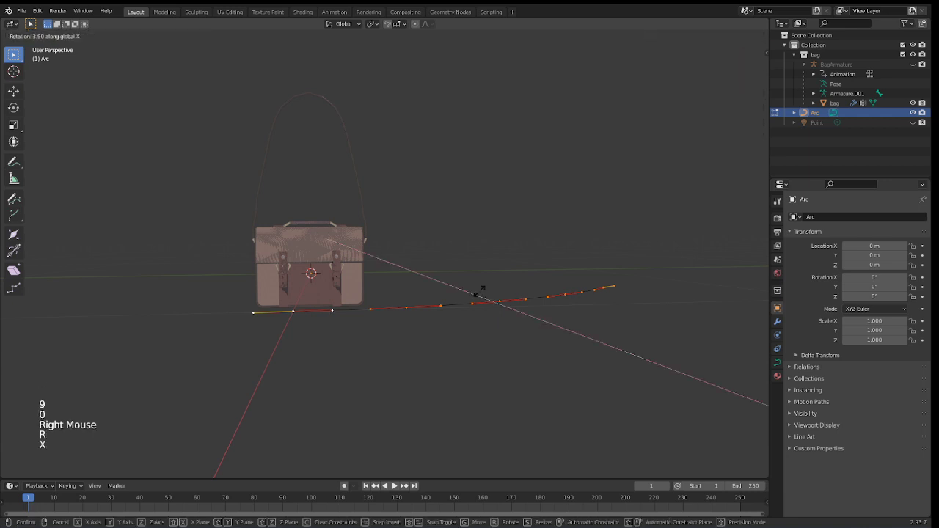
{"action": "type", "text": "180"}
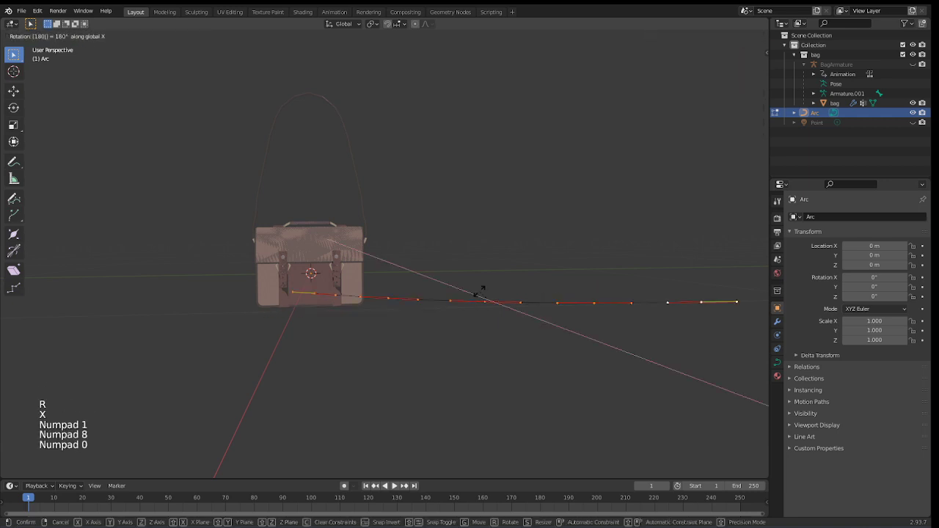
{"action": "right_click", "coordinate": [480, 292]}
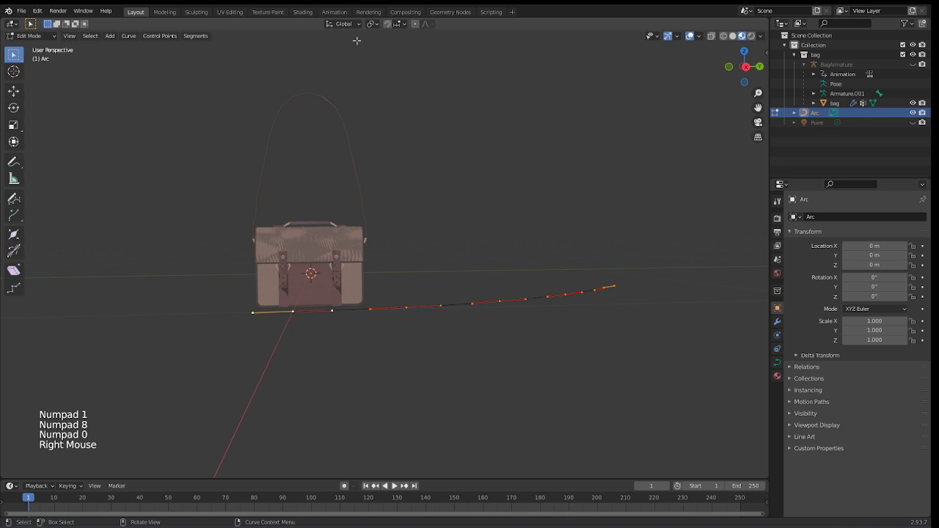
{"action": "left_click", "coordinate": [384, 27]}
{"action": "key", "text": "r"}
{"action": "key", "text": "x"}
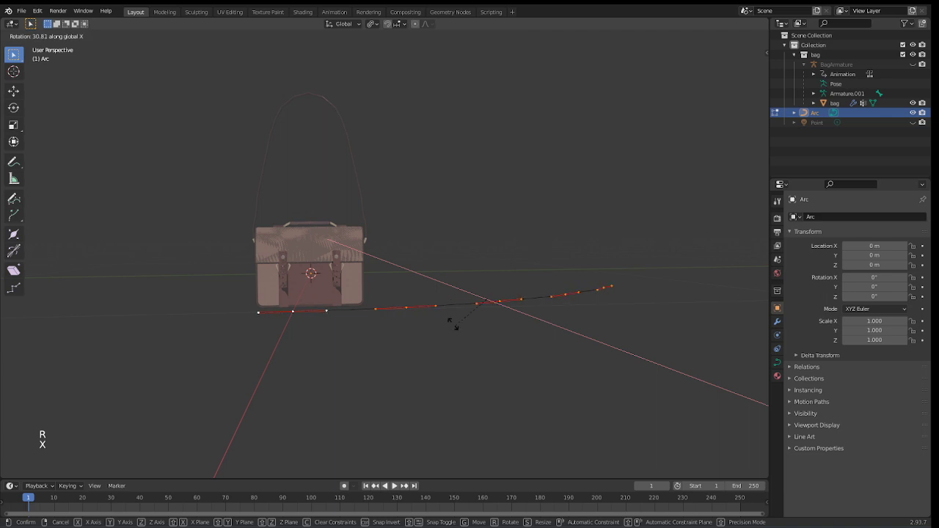
{"action": "right_click", "coordinate": [450, 317]}
Leave curve editing and rotate the whole Arc object 90° about the global X axis
{"action": "key", "text": "Tab"}
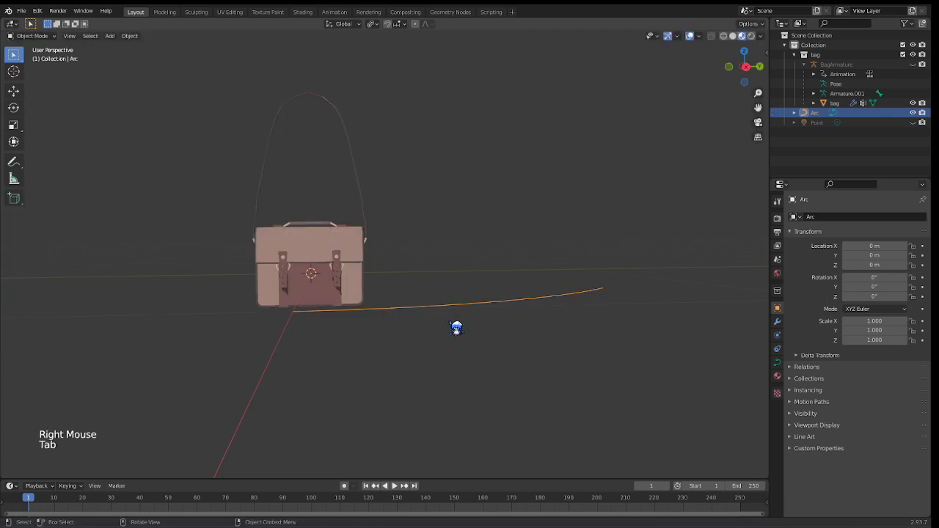
{"action": "key", "text": "r"}
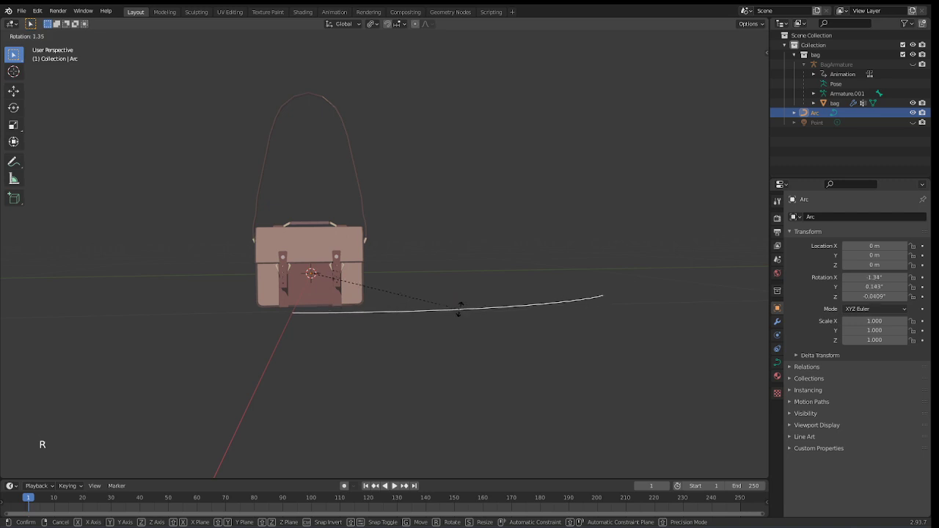
{"action": "type", "text": "x"}
{"action": "type", "text": "90"}
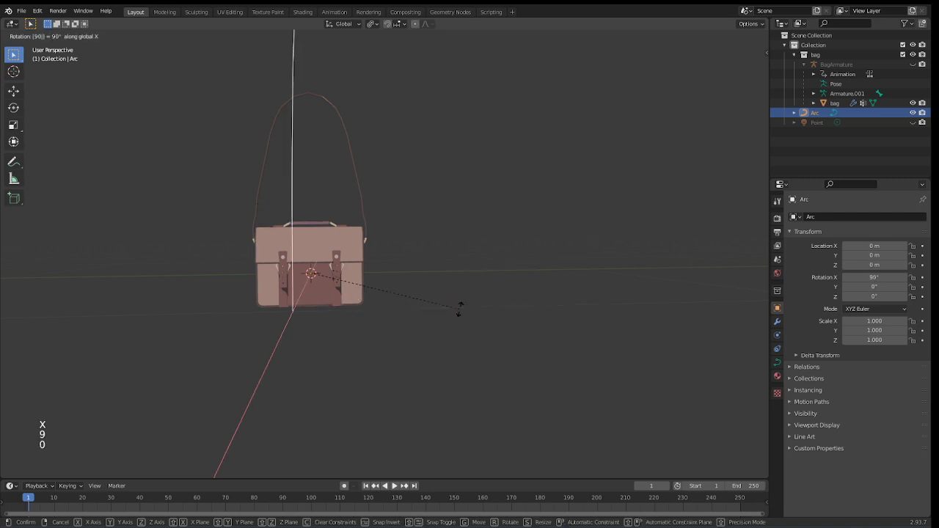
{"action": "left_click", "coordinate": [463, 314]}
Edit the arc's control points and move the outer handle at its upper end about 0.12 m toward the bag
{"action": "mouse_move", "coordinate": [417, 345]}
{"action": "middle_mouse_down"}
{"action": "mouse_move", "coordinate": [323, 314]}
{"action": "mouse_move", "coordinate": [366, 314]}
{"action": "mouse_move", "coordinate": [411, 278]}
{"action": "mouse_move", "coordinate": [409, 328]}
{"action": "middle_mouse_up"}
{"action": "scroll", "coordinate": [411, 279], "scroll_direction": "down", "scroll_amount": 2}
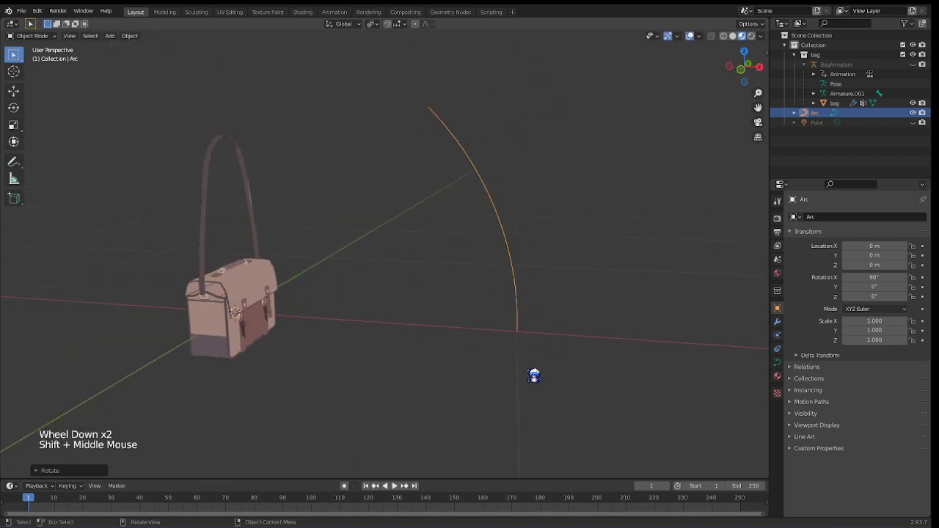
{"action": "key", "text": "Tab"}
{"action": "middle_click_drag", "start_coordinate": [526, 275], "coordinate": [586, 312], "text": "shift"}
{"action": "middle_click_drag", "start_coordinate": [518, 358], "coordinate": [543, 320]}
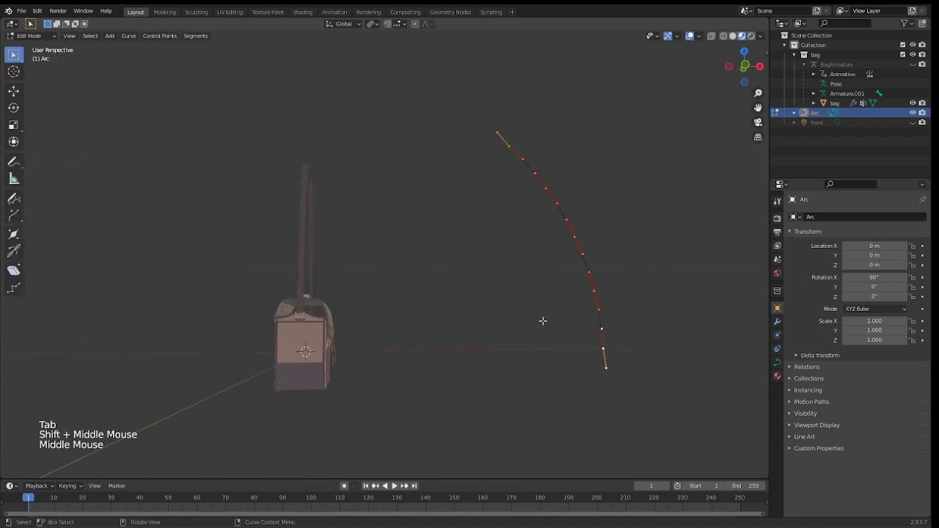
{"action": "left_click_drag", "start_coordinate": [485, 120], "coordinate": [511, 139]}
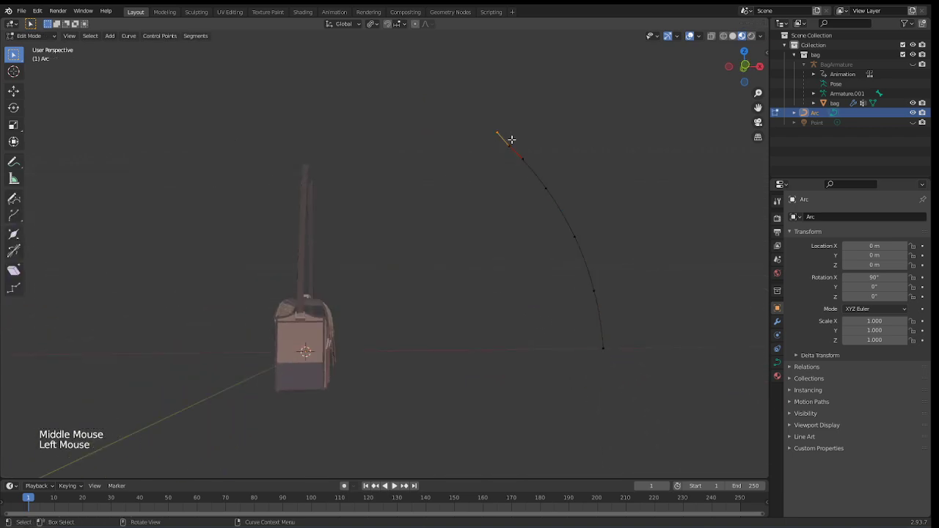
{"action": "key", "text": "g"}
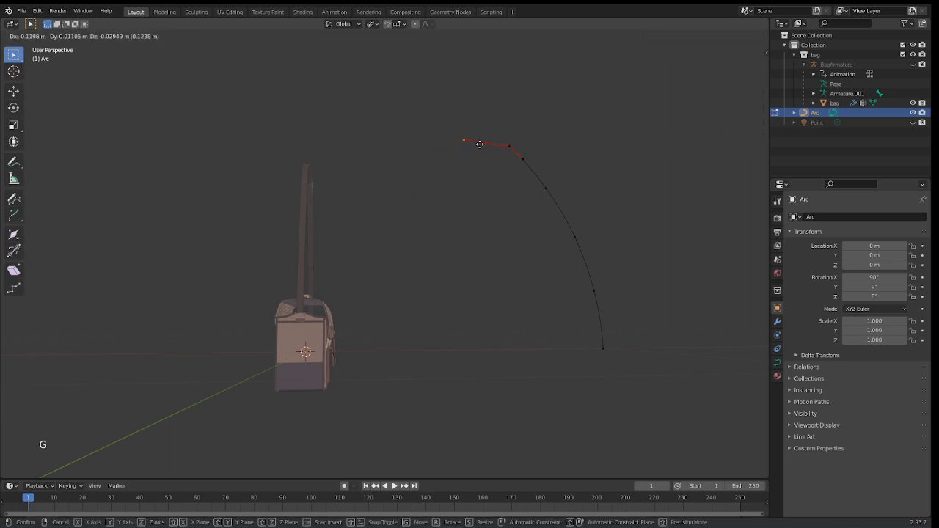
{"action": "left_click", "coordinate": [479, 144]}
Try to extend the arc toward the bag by extruding its upper end, and undo the extruded points
{"action": "key", "text": "e"}
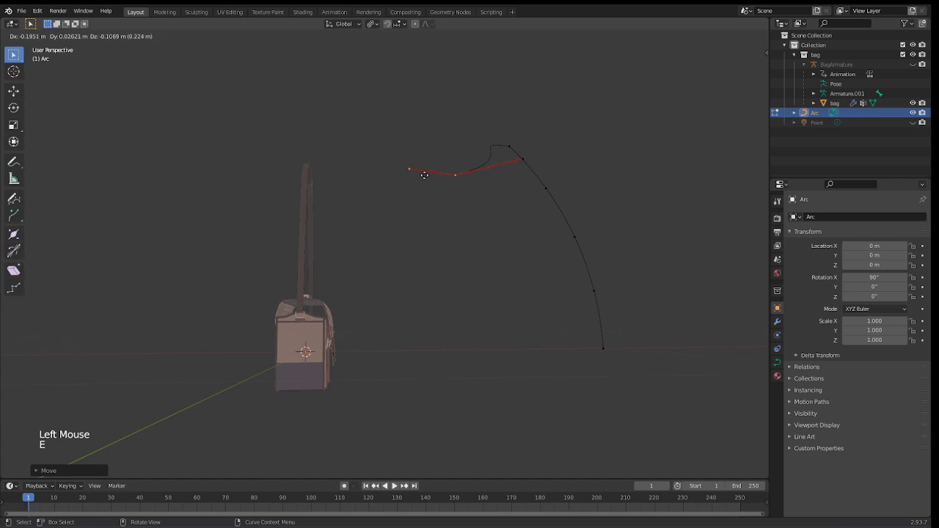
{"action": "right_click", "coordinate": [437, 160]}
{"action": "left_click", "coordinate": [469, 144]}
{"action": "key", "text": "e"}
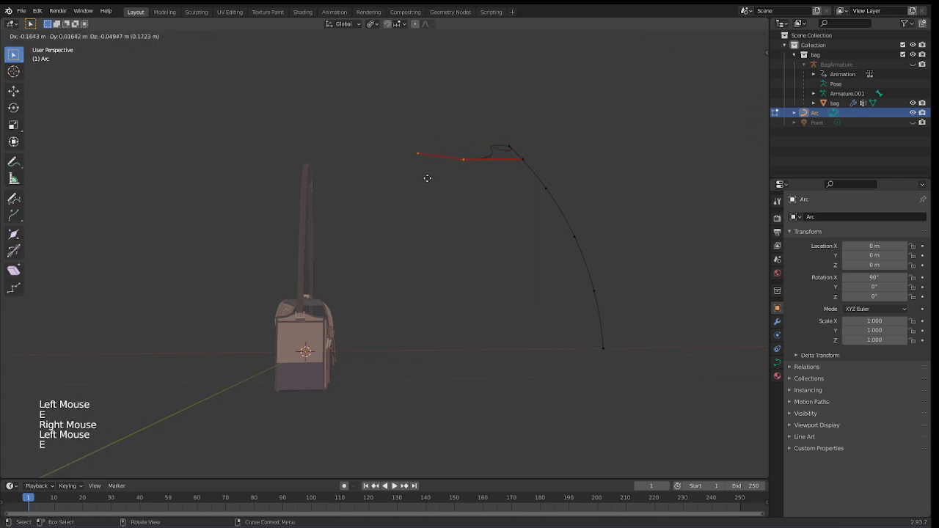
{"action": "right_click", "coordinate": [480, 140]}
{"action": "left_click", "coordinate": [510, 147]}
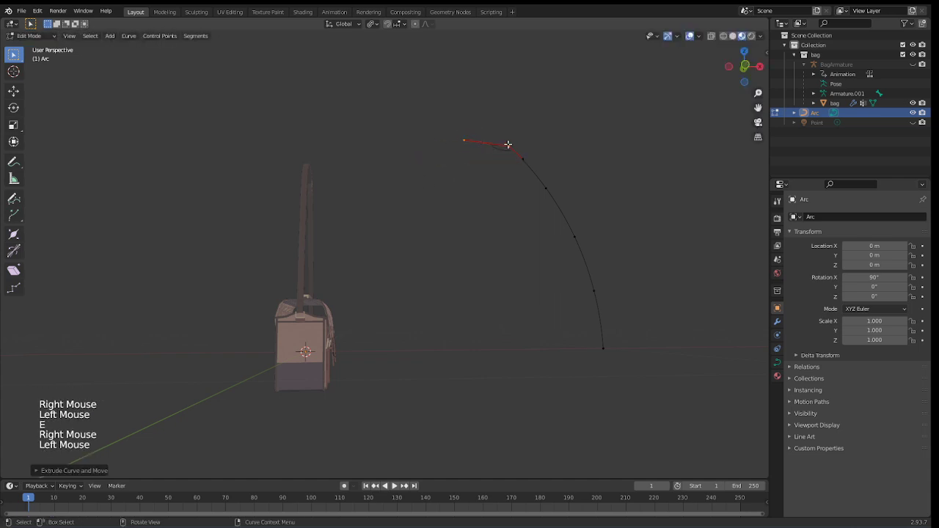
{"action": "key", "text": "g"}
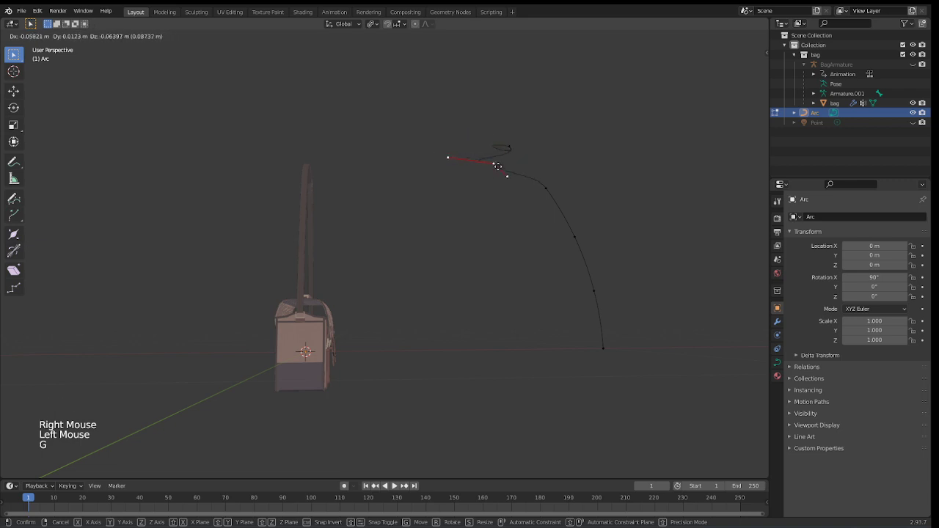
{"action": "right_click", "coordinate": [507, 152]}
{"action": "key", "text": "ctrl+z"}
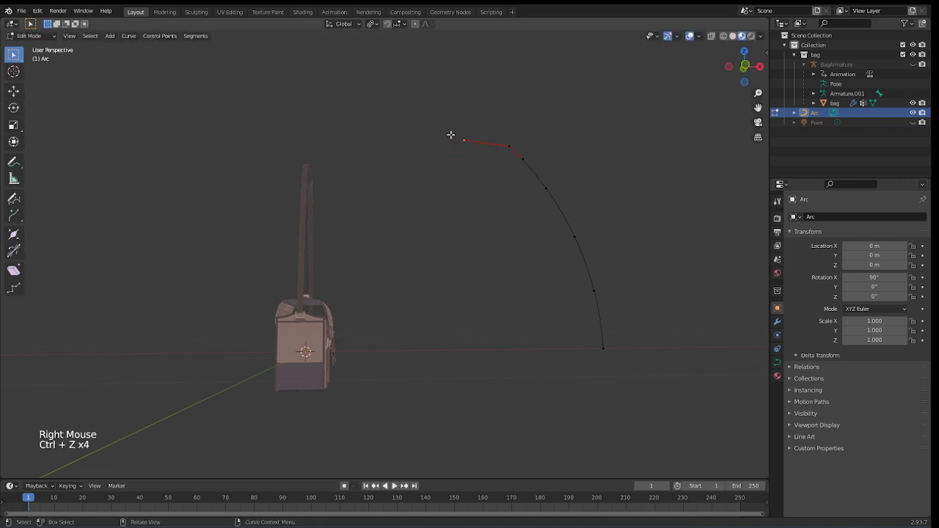
Move the outer handle at the arc's upper end about 0.05 m back toward its control point
{"action": "left_click", "coordinate": [474, 155]}
{"action": "key", "text": "g"}
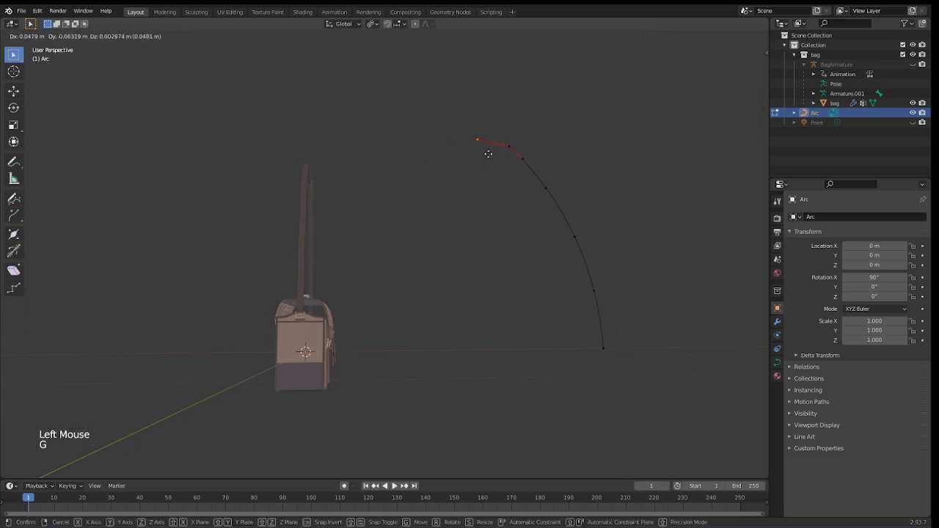
{"action": "left_click", "coordinate": [488, 153]}
Try extruding the control point at the arc's upper end toward the bag, and undo the extruded points
{"action": "key", "text": "e"}
{"action": "right_click", "coordinate": [456, 150]}
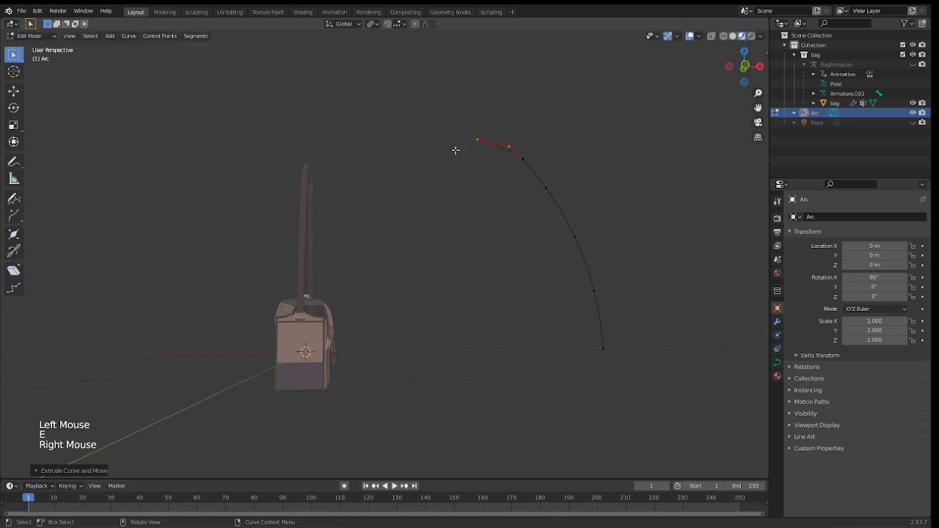
{"action": "left_click", "coordinate": [510, 144]}
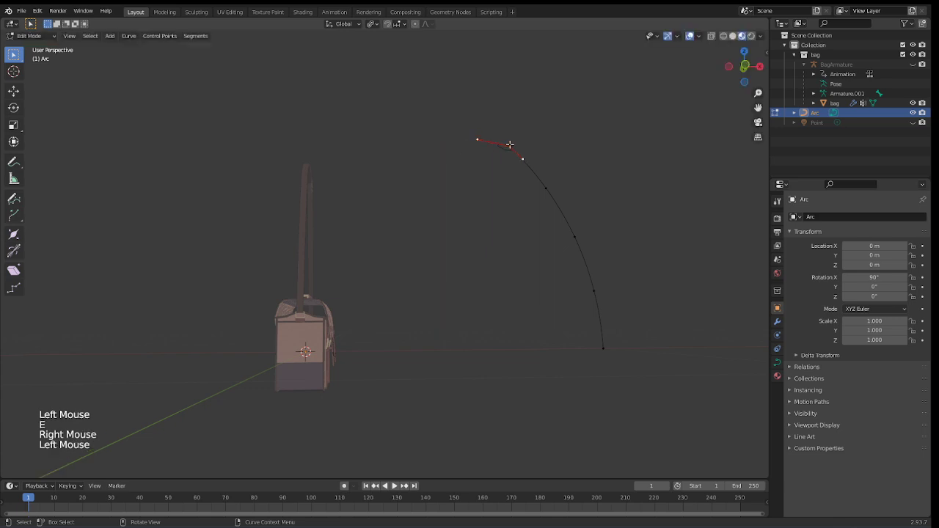
{"action": "key", "text": "g"}
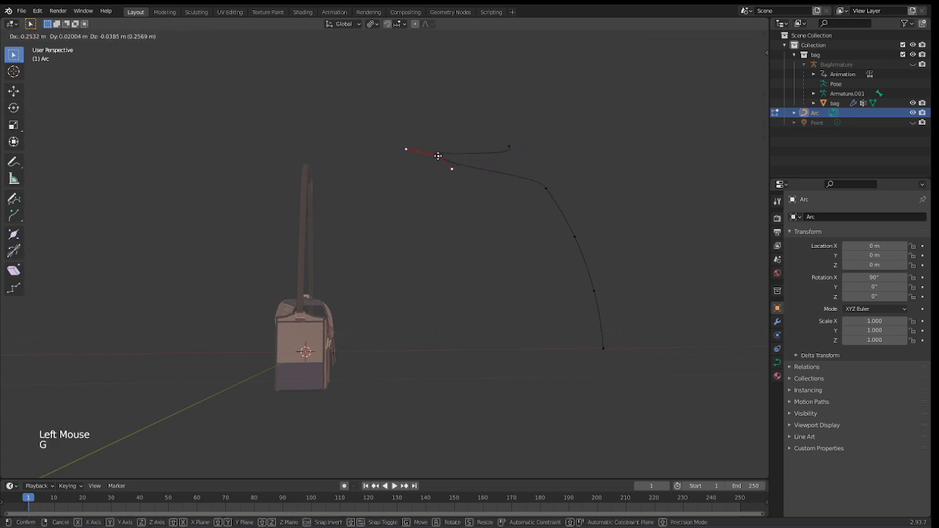
{"action": "left_click", "coordinate": [438, 156]}
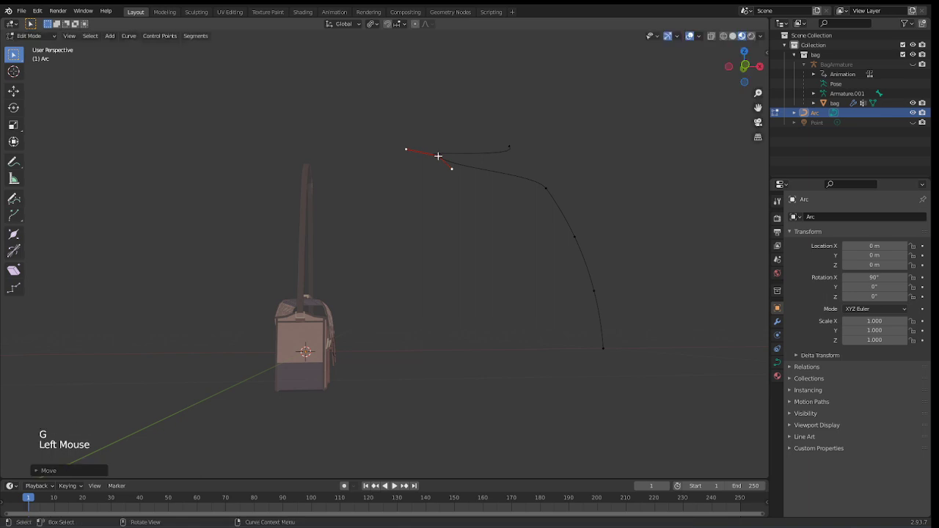
{"action": "key", "text": "e"}
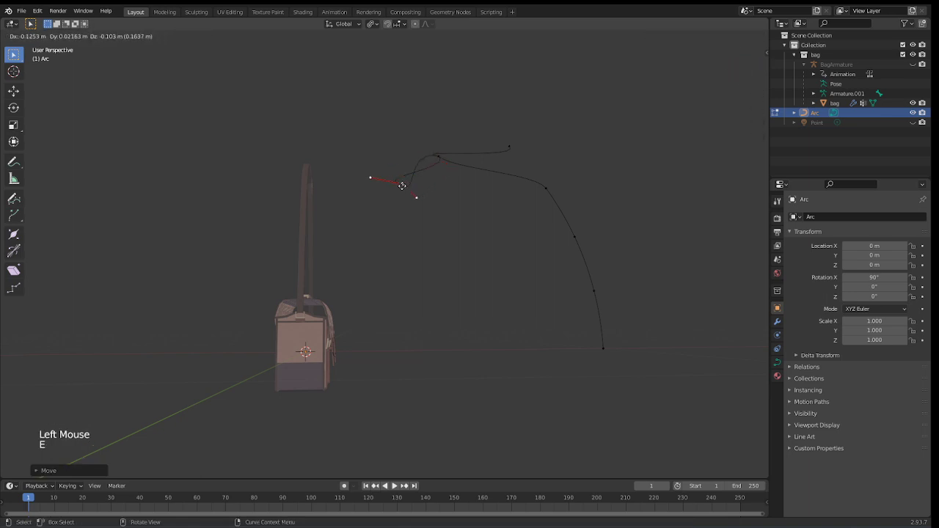
{"action": "right_click", "coordinate": [402, 185]}
{"action": "key", "text": "ctrl+z"}
{"action": "key", "text": "ctrl+z"}
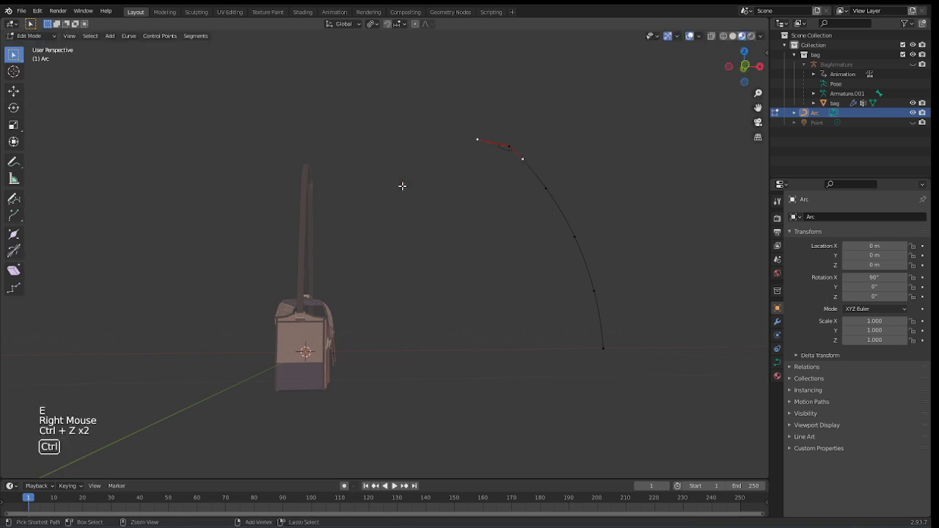
Move the arc's upper end control point, together with both handles, toward the bag and slightly down to lengthen the flap's top
{"action": "middle_click_drag", "start_coordinate": [606, 227], "coordinate": [551, 172]}
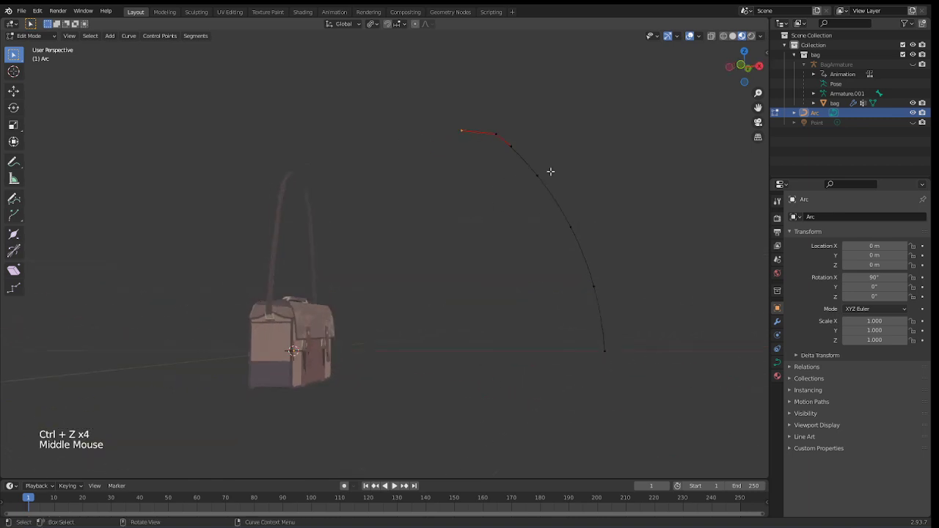
{"action": "left_click", "coordinate": [498, 137]}
{"action": "left_click", "coordinate": [505, 144]}
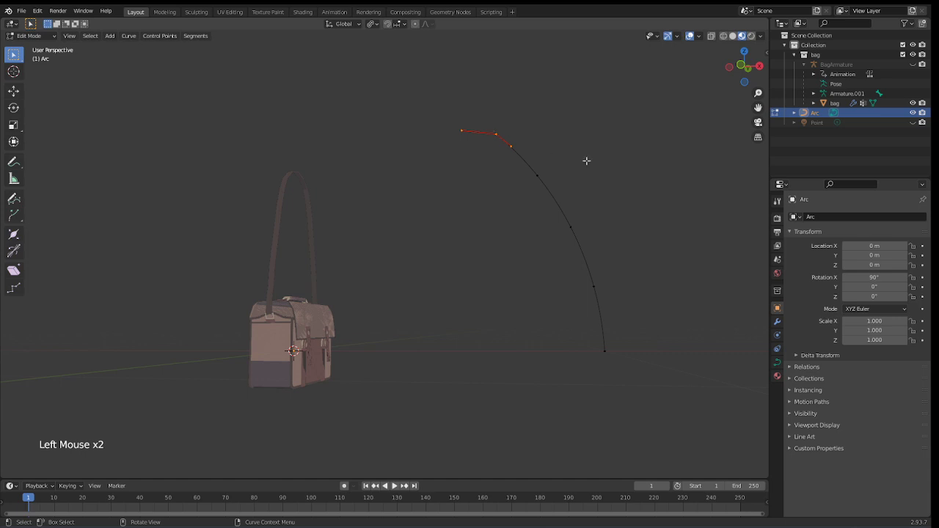
{"action": "key", "text": "g"}
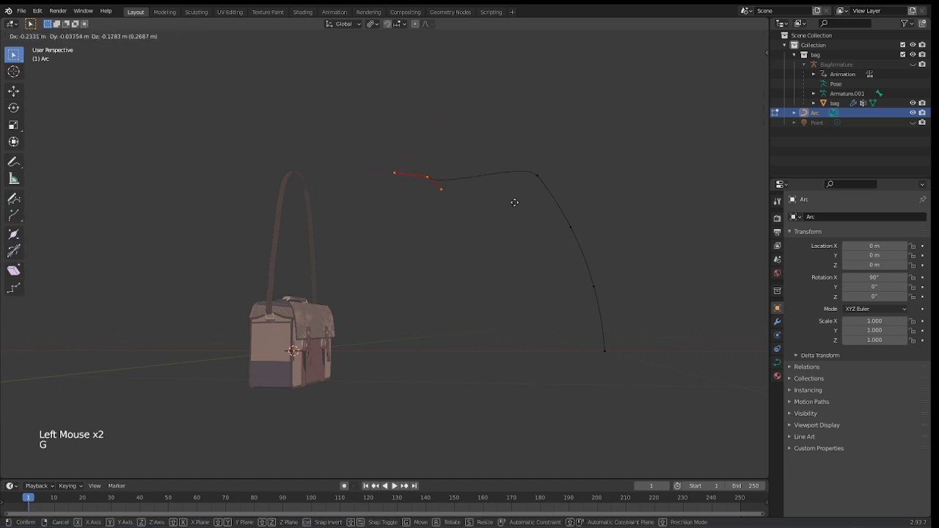
{"action": "left_click", "coordinate": [515, 188]}
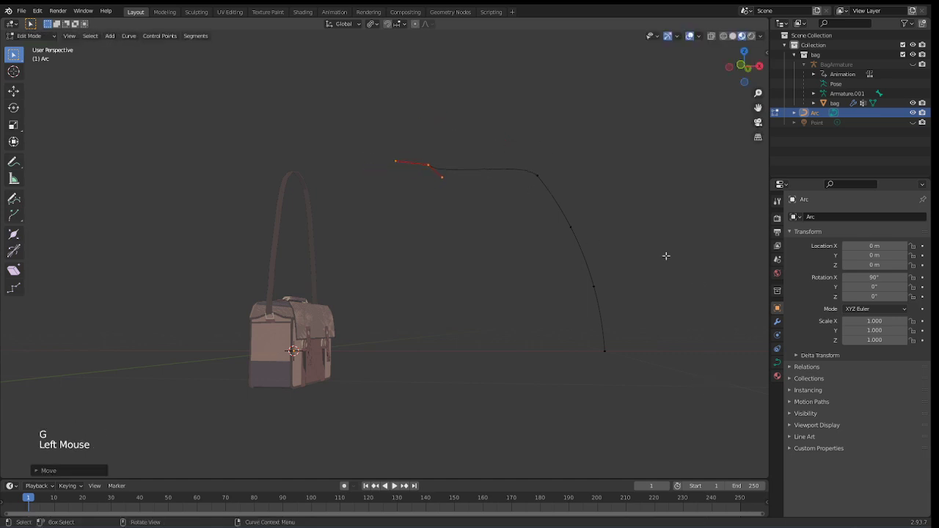
{"action": "middle_click_drag", "start_coordinate": [665, 255], "coordinate": [609, 300], "text": "shift"}
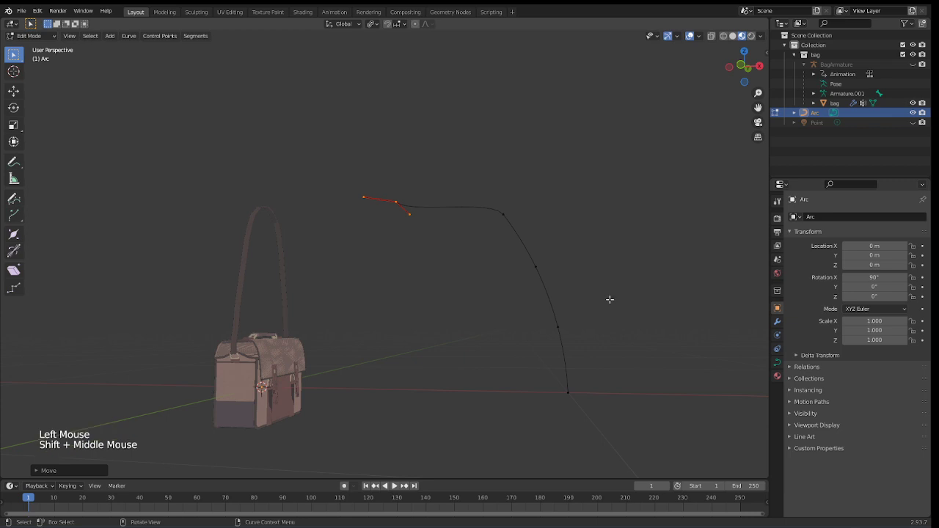
Set the arc's preview resolution to 1 and extrude the curve 0.28 m into a flap surface
{"action": "left_click", "coordinate": [777, 362]}
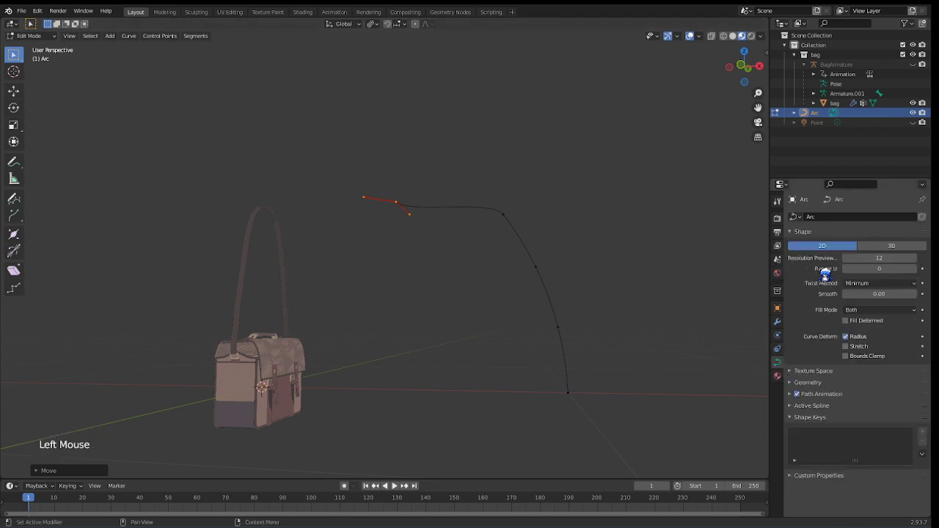
{"action": "left_click_drag", "start_coordinate": [879, 258], "coordinate": [836, 258]}
{"action": "left_click", "coordinate": [803, 383]}
{"action": "scroll", "coordinate": [860, 377], "scroll_direction": "down", "scroll_amount": 1}
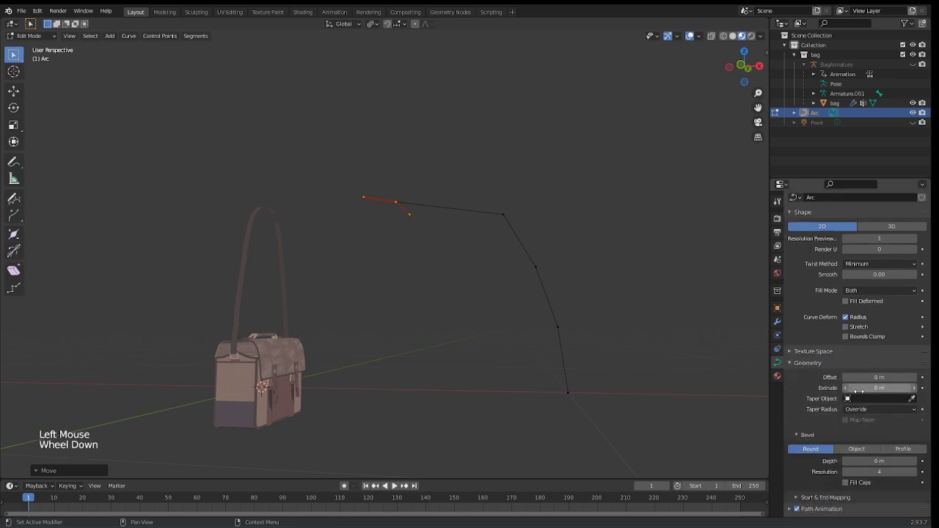
{"action": "left_click_drag", "start_coordinate": [860, 388], "coordinate": [886, 387]}
Compare the flap with the bag, widen its extrusion to 0.36 m and give it a bevel depth of 0.04 m
{"action": "middle_click_drag", "start_coordinate": [618, 330], "coordinate": [537, 366]}
{"action": "middle_click_drag", "start_coordinate": [473, 374], "coordinate": [516, 396]}
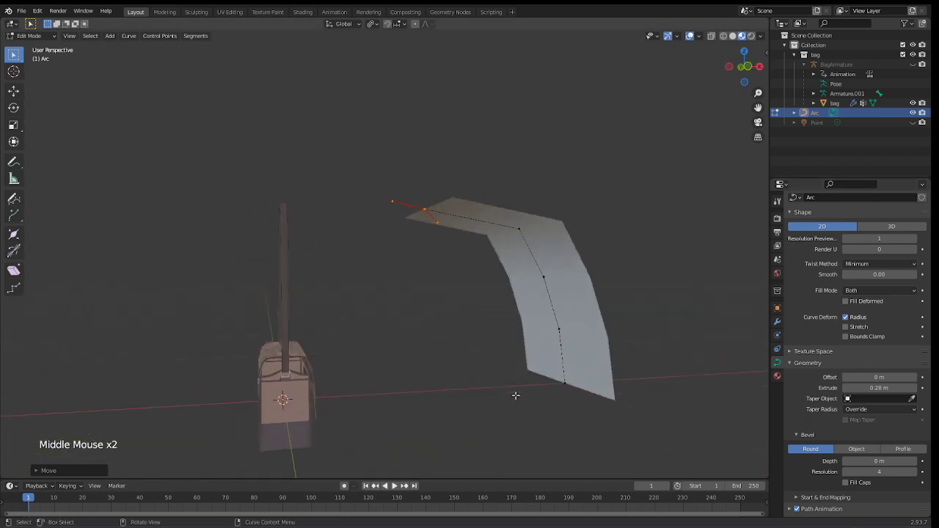
{"action": "middle_click_drag", "start_coordinate": [262, 348], "coordinate": [379, 372]}
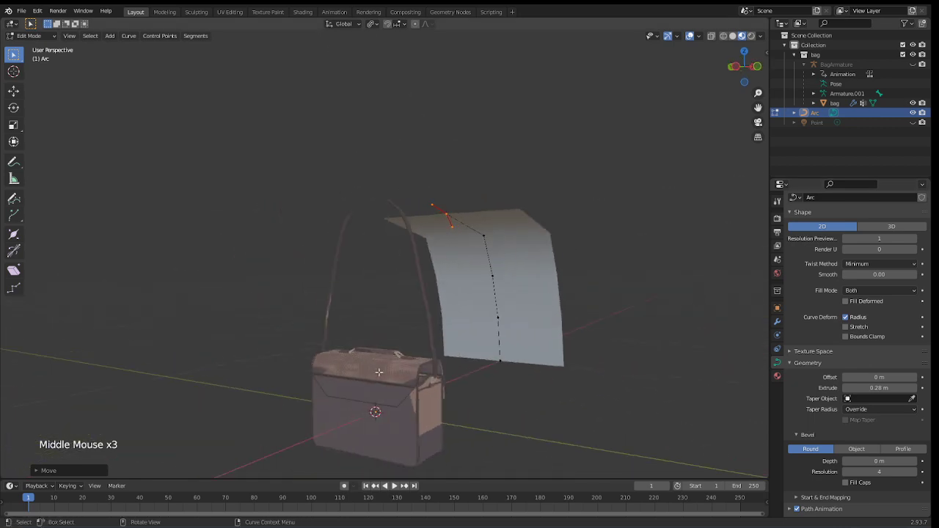
{"action": "middle_click_drag", "start_coordinate": [565, 336], "coordinate": [531, 339]}
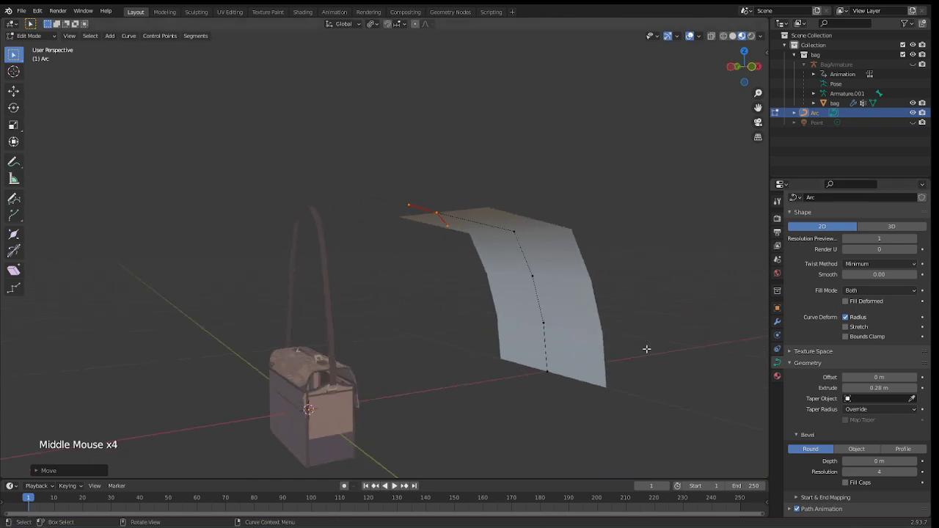
{"action": "middle_click_drag", "start_coordinate": [647, 349], "coordinate": [551, 360]}
{"action": "left_click_drag", "start_coordinate": [869, 388], "coordinate": [899, 387]}
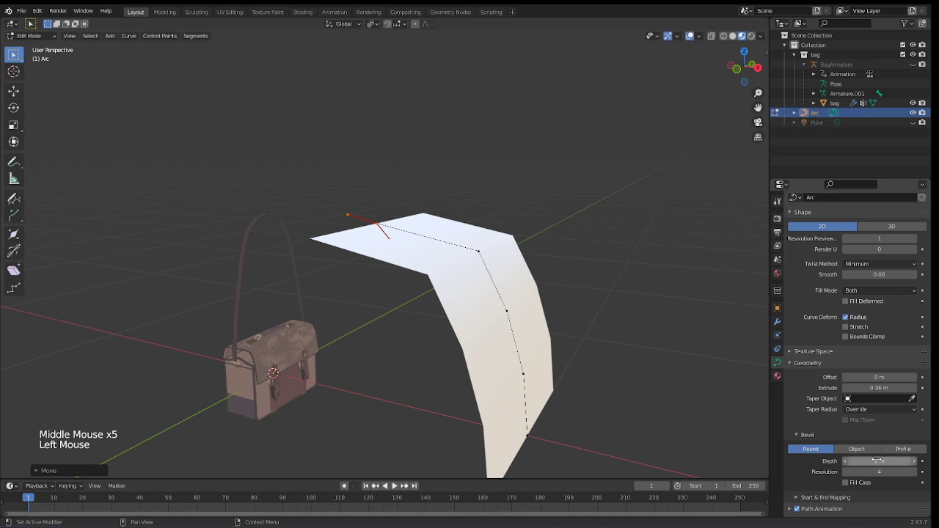
{"action": "left_click_drag", "start_coordinate": [877, 460], "coordinate": [886, 461]}
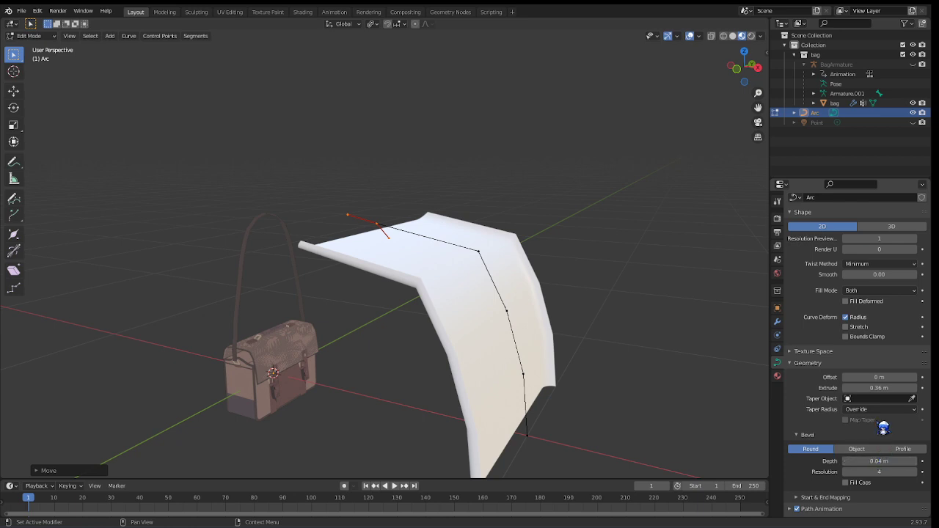
Enable Fill Deformed for the arc, compare the Back and Both fill modes, and set the fill mode to None
{"action": "left_click", "coordinate": [865, 292]}
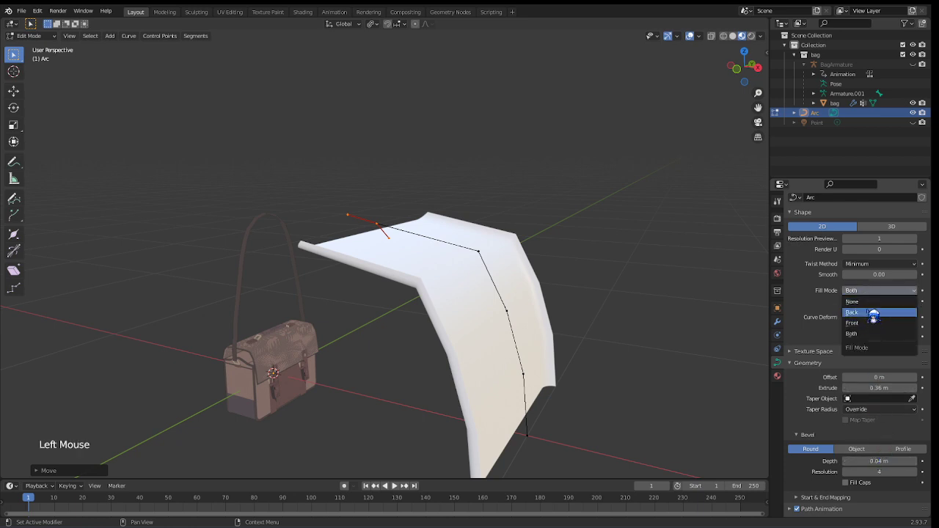
{"action": "left_click", "coordinate": [831, 309]}
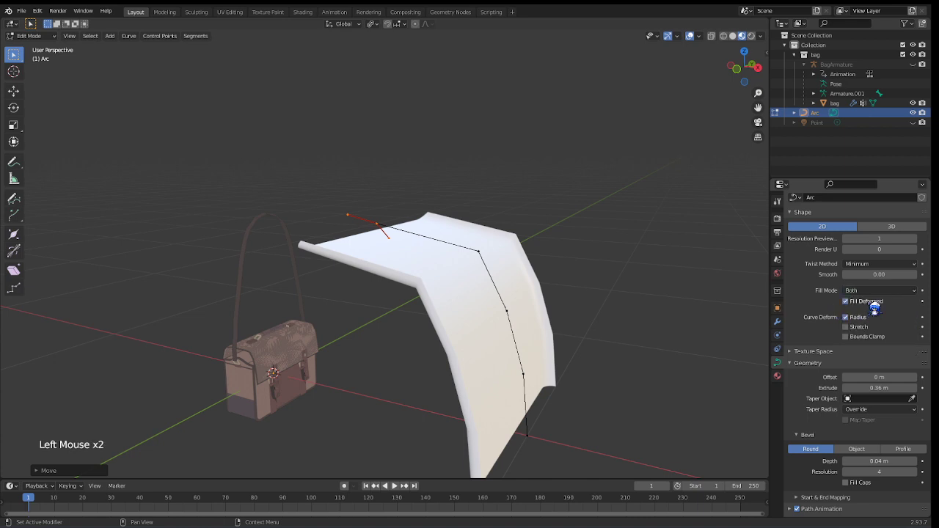
{"action": "left_click", "coordinate": [873, 291]}
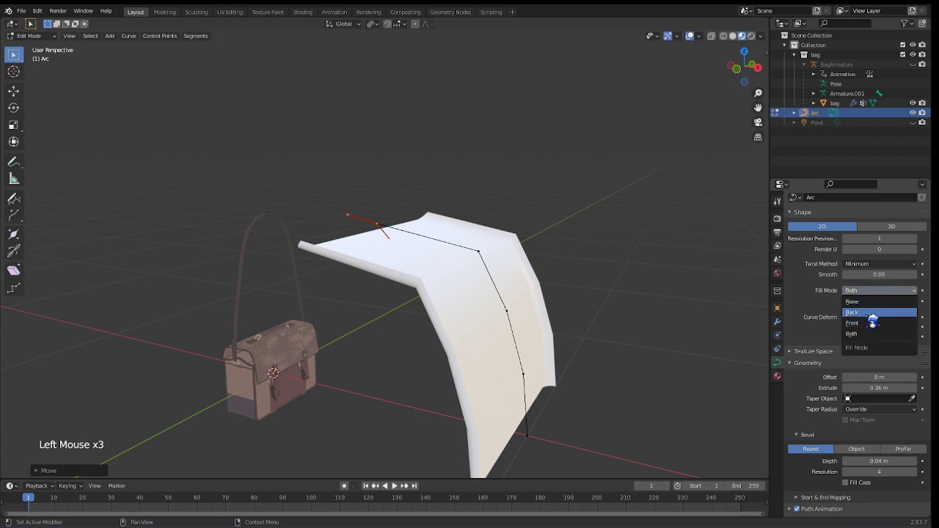
{"action": "left_click", "coordinate": [873, 314]}
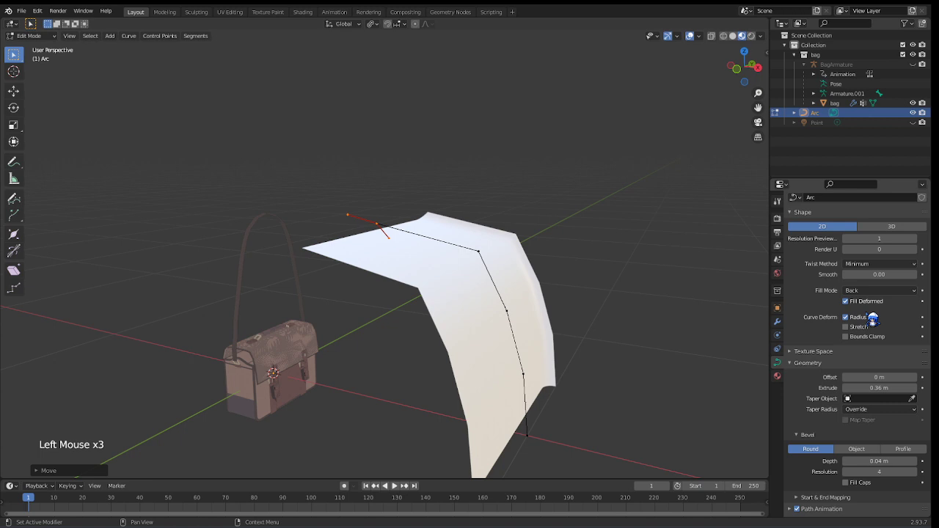
{"action": "left_click_drag", "start_coordinate": [873, 291], "coordinate": [868, 334]}
{"action": "left_click", "coordinate": [875, 293]}
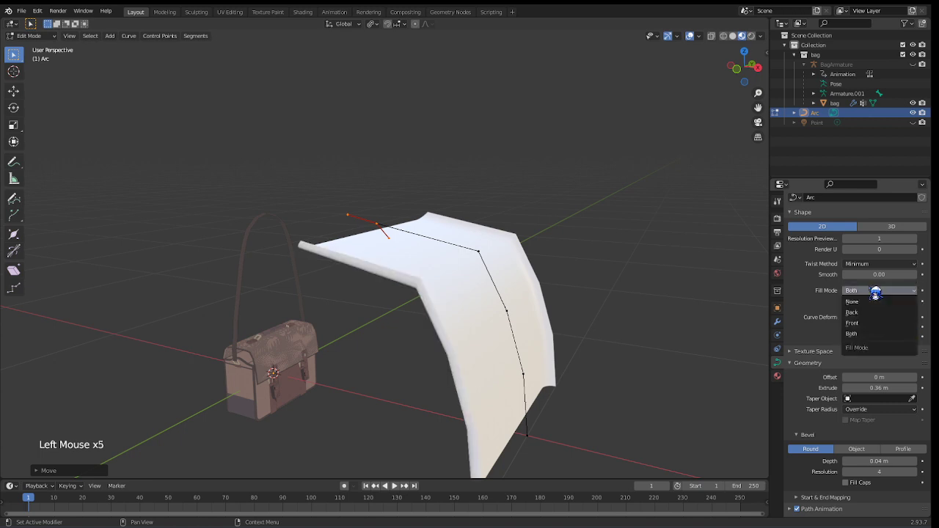
{"action": "left_click_drag", "start_coordinate": [876, 293], "coordinate": [853, 302]}
{"action": "middle_click_drag", "start_coordinate": [662, 308], "coordinate": [473, 307]}
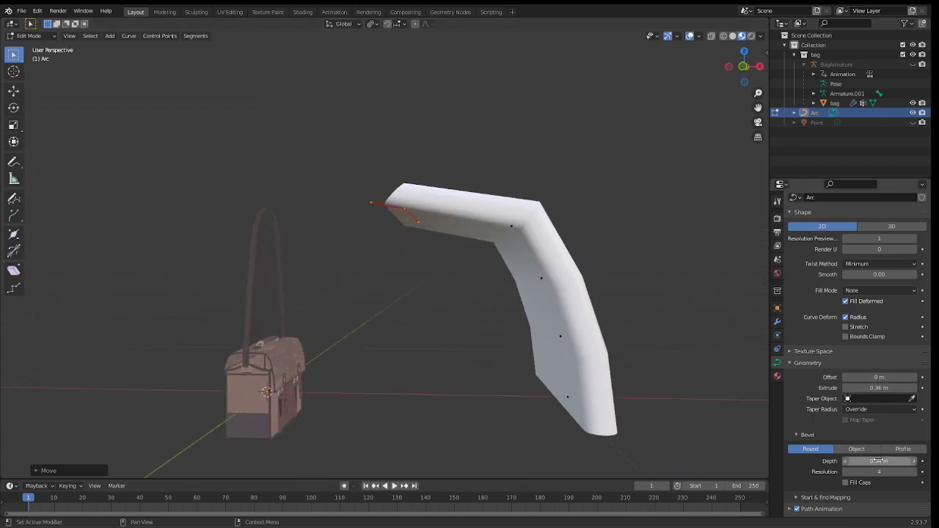
Set the flap curve's bevel resolution to 0
{"action": "left_click_drag", "start_coordinate": [878, 460], "coordinate": [880, 460]}
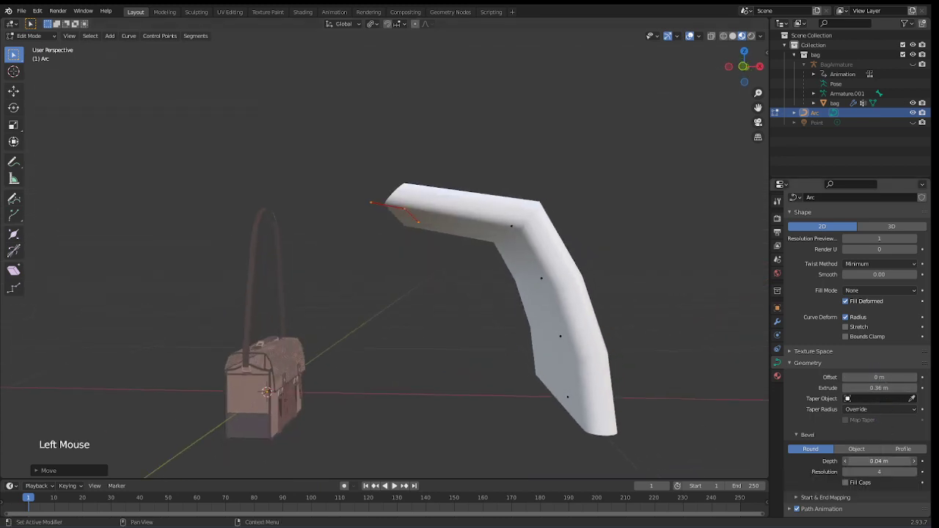
{"action": "left_click", "coordinate": [869, 461]}
{"action": "left_click", "coordinate": [876, 473]}
{"action": "left_click", "coordinate": [886, 473]}
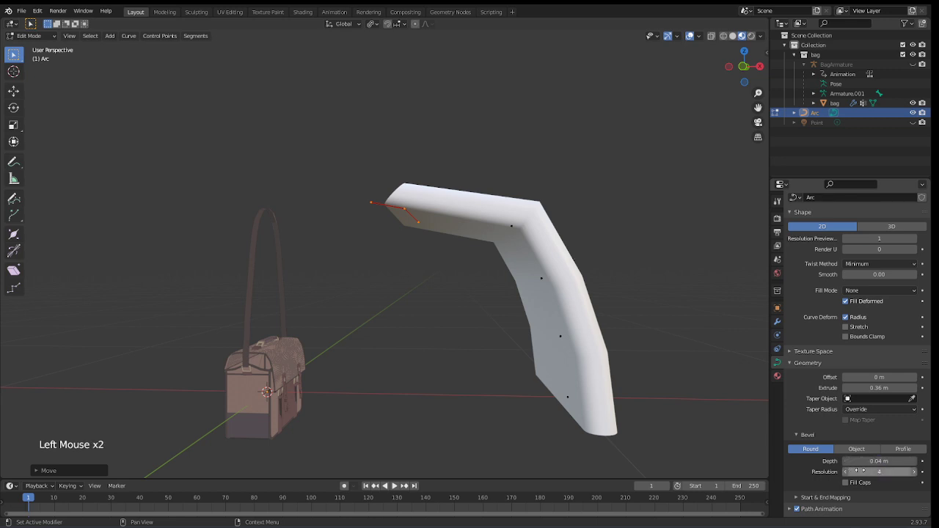
{"action": "left_click_drag", "start_coordinate": [863, 471], "coordinate": [844, 470]}
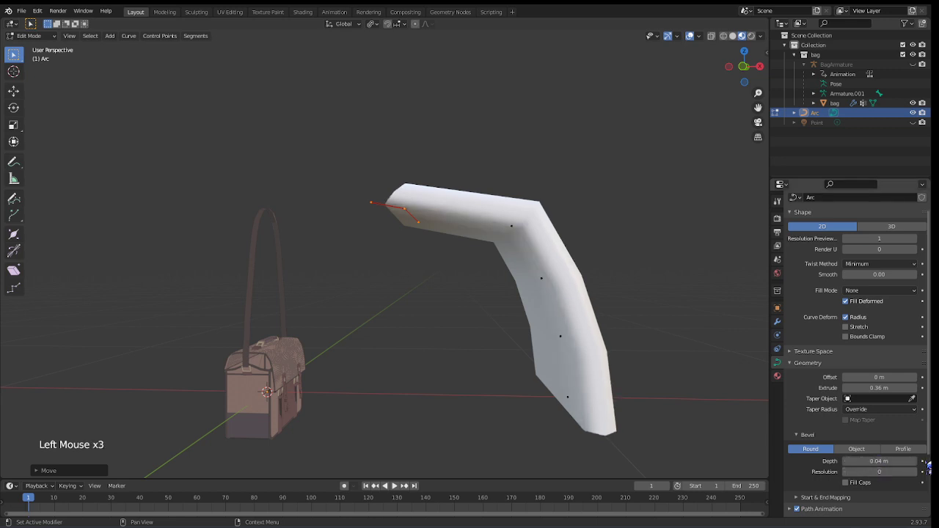
Thin the flap by reducing the curve's bevel depth to 0.01 m
{"action": "left_click", "coordinate": [879, 460]}
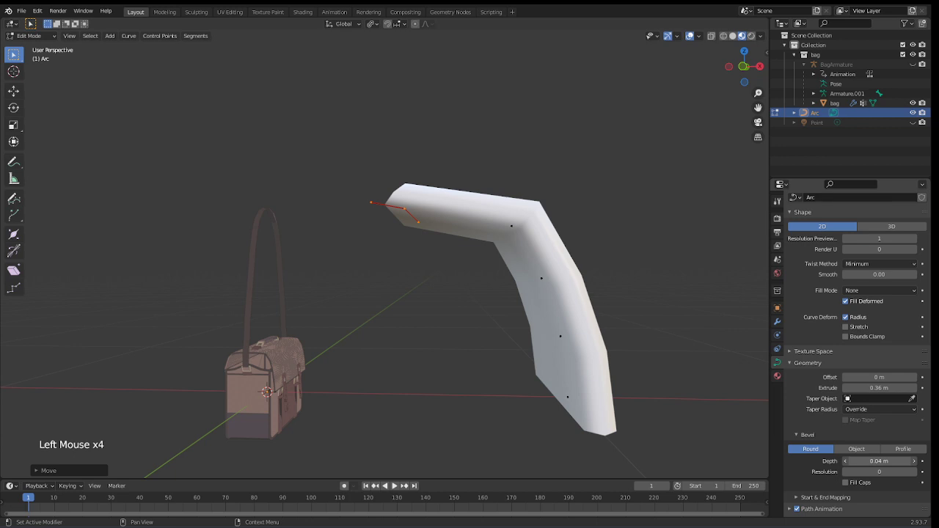
{"action": "mouse_move", "coordinate": [854, 462]}
{"action": "left_mouse_down"}
{"action": "mouse_move", "coordinate": [844, 461]}
{"action": "mouse_move", "coordinate": [855, 463]}
{"action": "left_mouse_up"}
{"action": "left_click", "coordinate": [846, 461]}
{"action": "left_click", "coordinate": [845, 461]}
{"action": "left_click", "coordinate": [846, 461]}
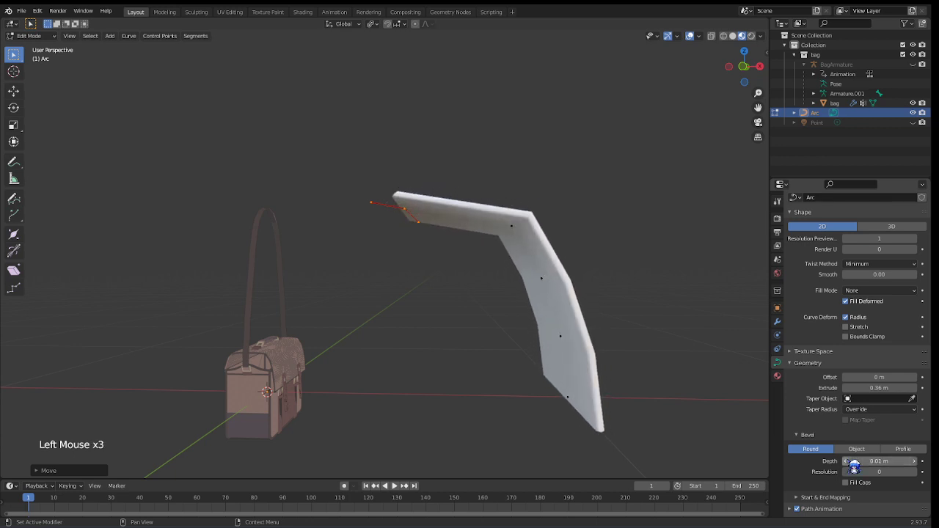
{"action": "middle_click_drag", "start_coordinate": [656, 401], "coordinate": [627, 344]}
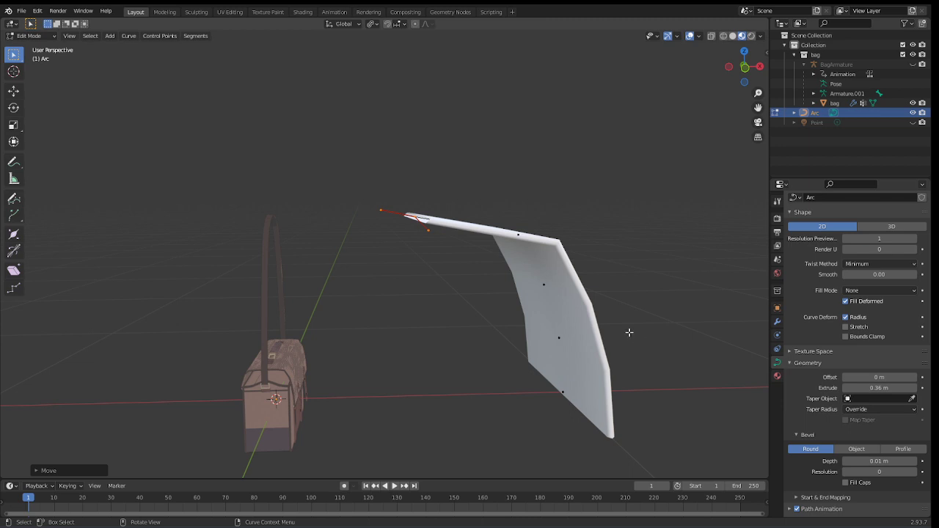
Leave curve editing and convert the Arc flap from a curve to a mesh
{"action": "left_click", "coordinate": [614, 285]}
{"action": "key", "text": "Tab"}
{"action": "middle_click_drag", "start_coordinate": [625, 293], "coordinate": [618, 270]}
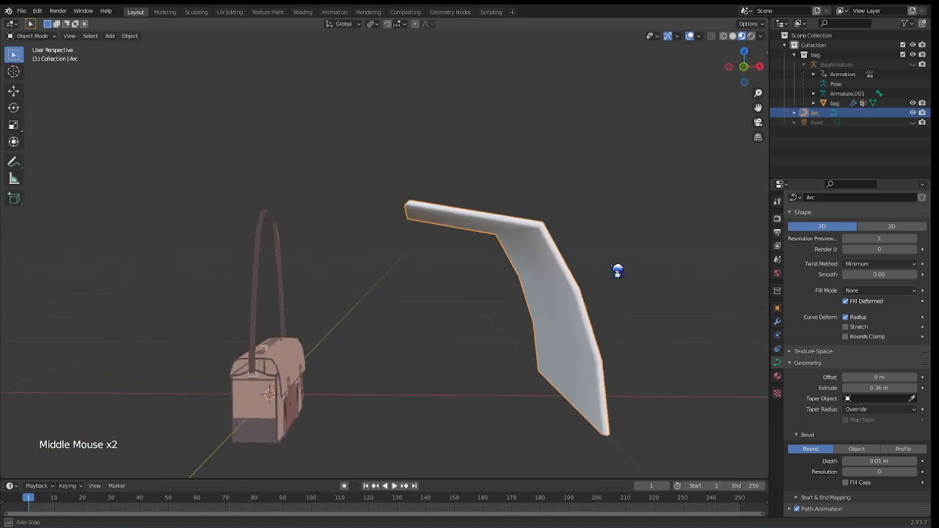
{"action": "right_click", "coordinate": [584, 305]}
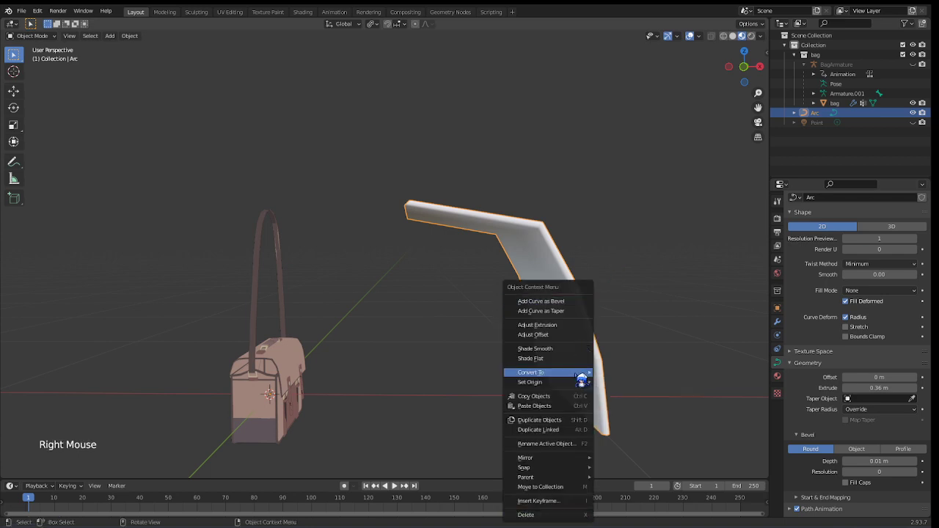
{"action": "mouse_move", "coordinate": [583, 372]}
{"action": "left_click", "coordinate": [626, 384]}
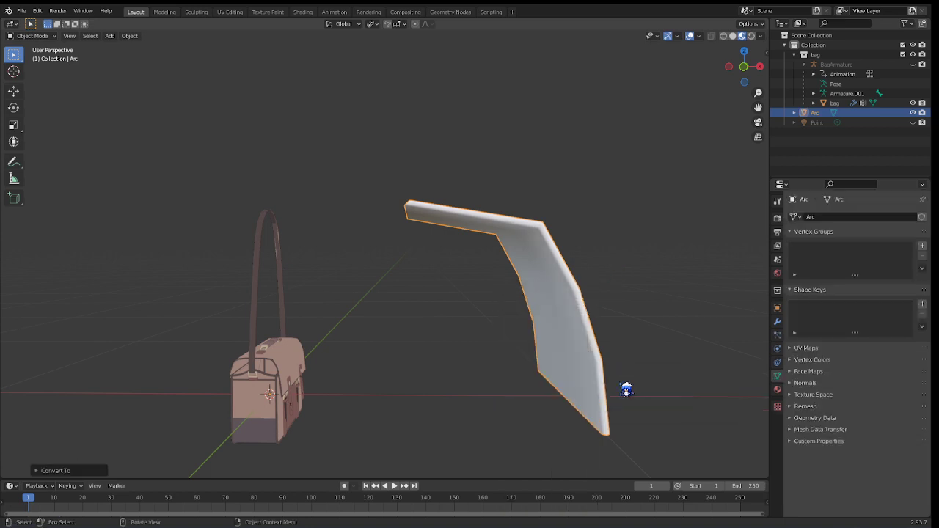
Examine the converted flap's mesh faces in Edit Mode and compare it with the bag, ending in Object Mode
{"action": "key", "text": "Tab"}
{"action": "middle_click_drag", "start_coordinate": [621, 306], "coordinate": [357, 281]}
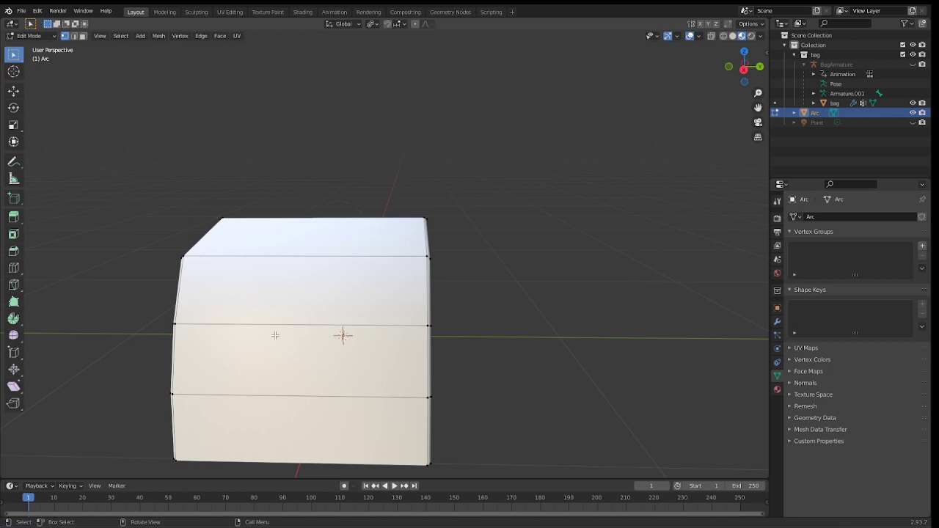
{"action": "middle_click_drag", "start_coordinate": [275, 336], "coordinate": [492, 275]}
{"action": "scroll", "coordinate": [461, 291], "scroll_direction": "up", "scroll_amount": 2}
{"action": "scroll", "coordinate": [470, 279], "scroll_direction": "up", "scroll_amount": 3}
{"action": "scroll", "coordinate": [495, 277], "scroll_direction": "down", "scroll_amount": 4}
{"action": "key", "text": "Tab"}
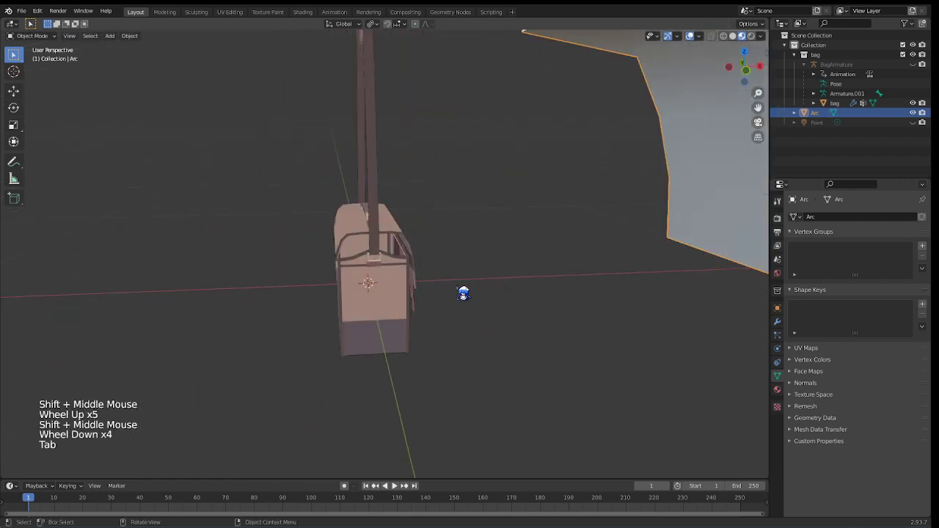
Open the bag mesh in Edit Mode and examine the topology of its curved flap, side edges and top handle
{"action": "left_click", "coordinate": [410, 301]}
{"action": "key", "text": "Tab"}
{"action": "scroll", "coordinate": [461, 296], "scroll_direction": "up", "scroll_amount": 4}
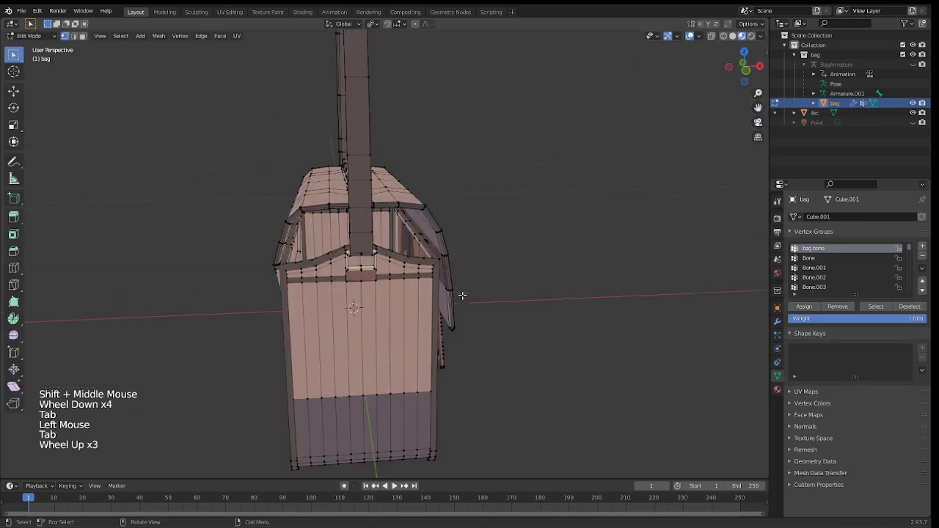
{"action": "middle_click_drag", "start_coordinate": [464, 297], "coordinate": [548, 331], "text": "shift"}
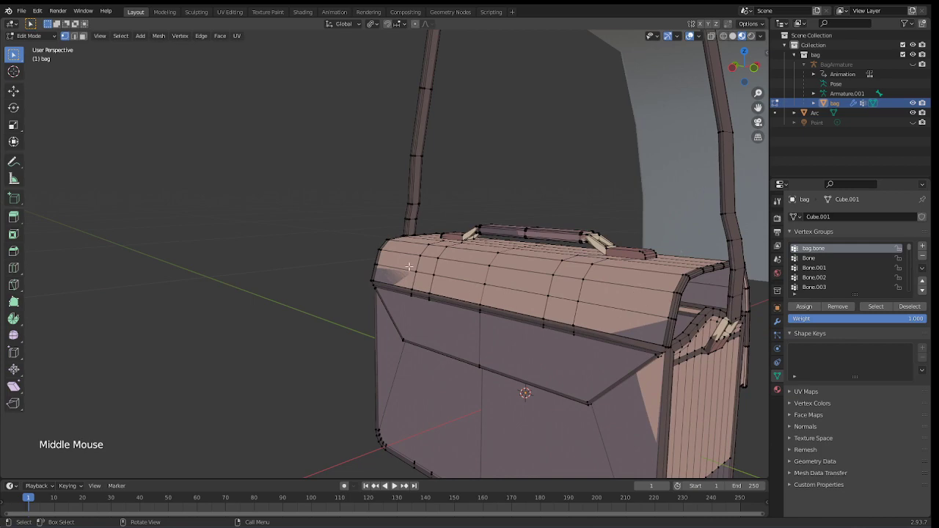
{"action": "middle_click_drag", "start_coordinate": [549, 264], "coordinate": [474, 284]}
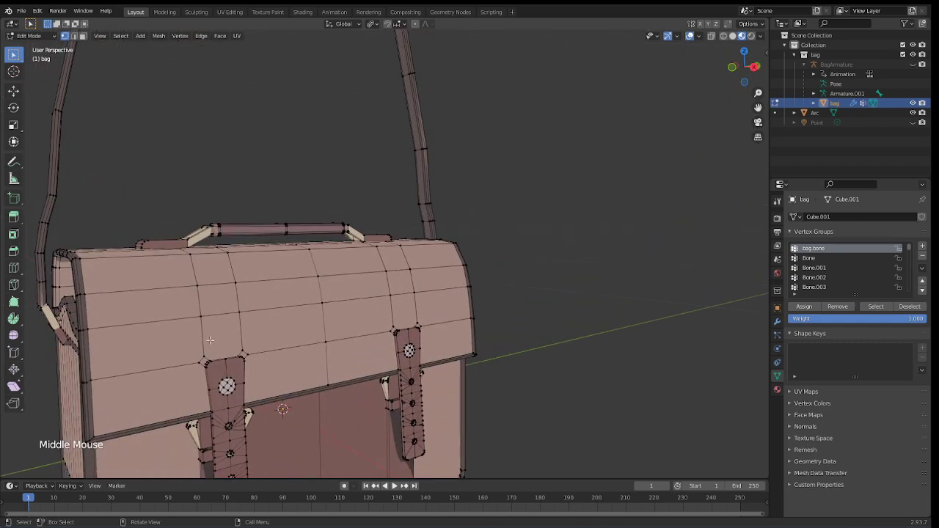
{"action": "middle_click_drag", "start_coordinate": [222, 405], "coordinate": [253, 401], "text": "shift"}
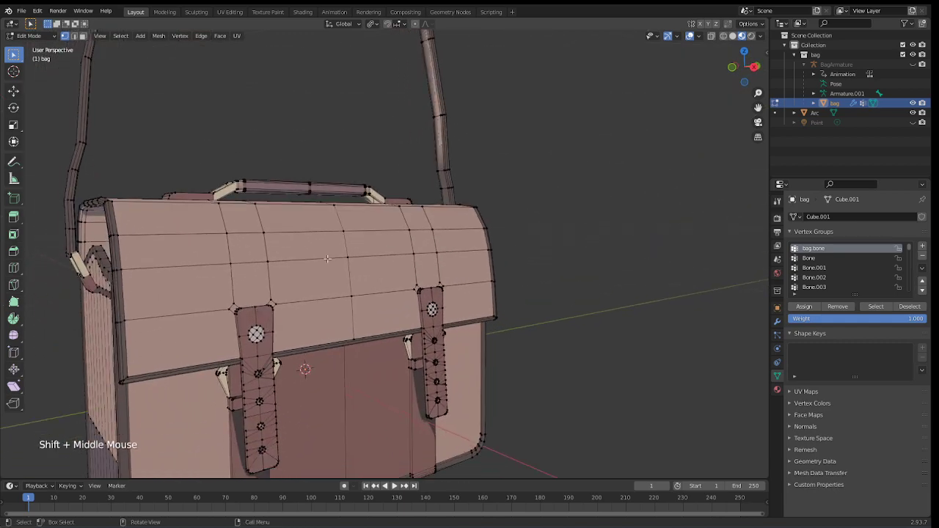
{"action": "middle_click_drag", "start_coordinate": [327, 258], "coordinate": [380, 353], "text": "shift"}
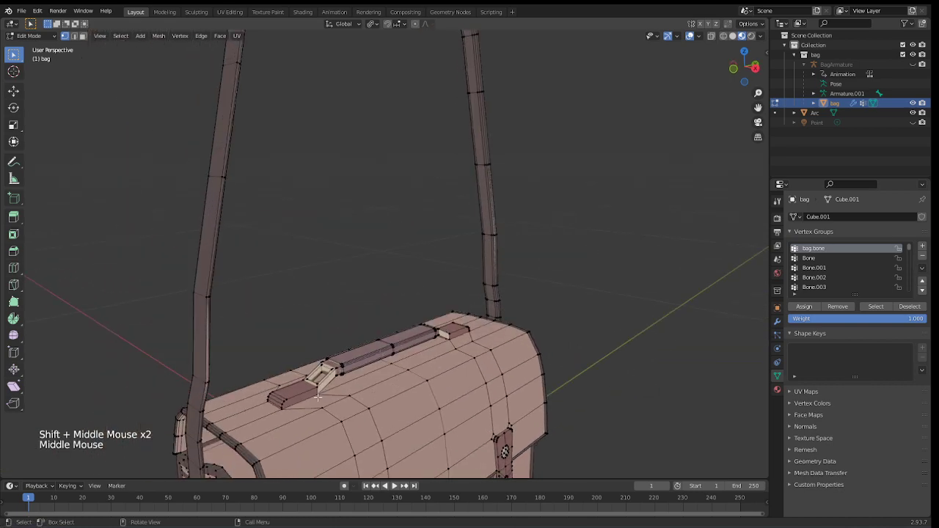
{"action": "middle_click_drag", "start_coordinate": [445, 397], "coordinate": [443, 371]}
{"action": "middle_click_drag", "start_coordinate": [443, 371], "coordinate": [427, 220], "text": "shift"}
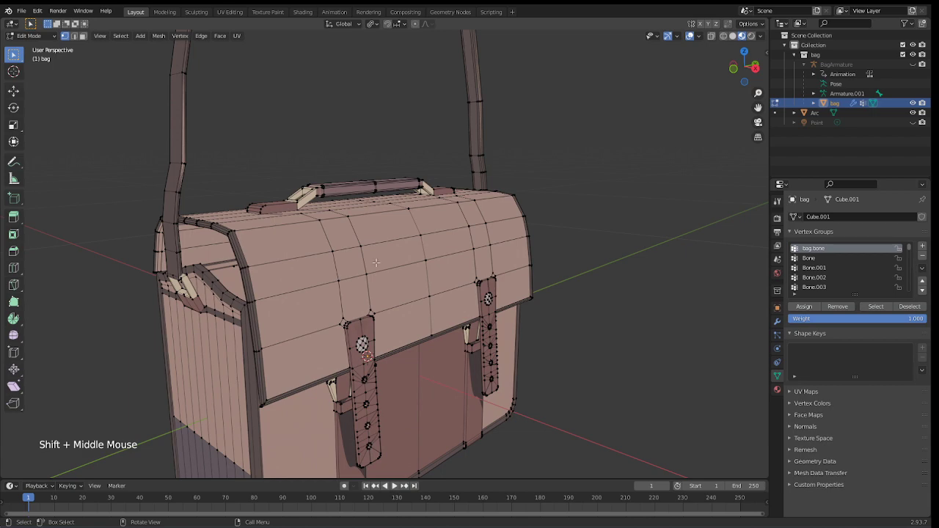
{"action": "middle_click_drag", "start_coordinate": [376, 262], "coordinate": [407, 309], "text": "shift"}
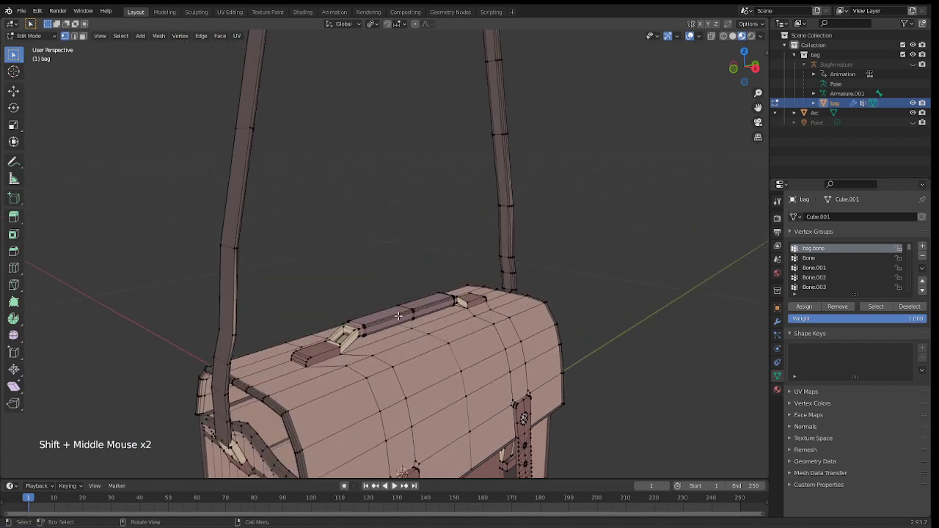
{"action": "middle_click_drag", "start_coordinate": [415, 302], "coordinate": [444, 270]}
{"action": "middle_click_drag", "start_coordinate": [532, 300], "coordinate": [459, 265], "text": "shift"}
{"action": "scroll", "coordinate": [457, 278], "scroll_direction": "down", "scroll_amount": 2}
{"action": "scroll", "coordinate": [448, 277], "scroll_direction": "down", "scroll_amount": 1}
{"action": "scroll", "coordinate": [464, 325], "scroll_direction": "up", "scroll_amount": 4}
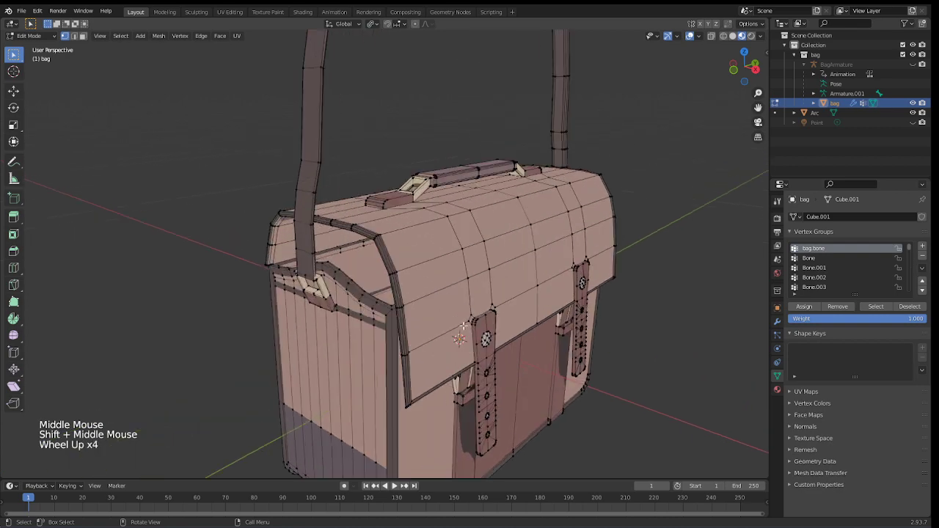
Examine the front closure straps and the topology around their punched holes, ending in Object Mode
{"action": "middle_click_drag", "start_coordinate": [463, 325], "coordinate": [438, 272], "text": "shift"}
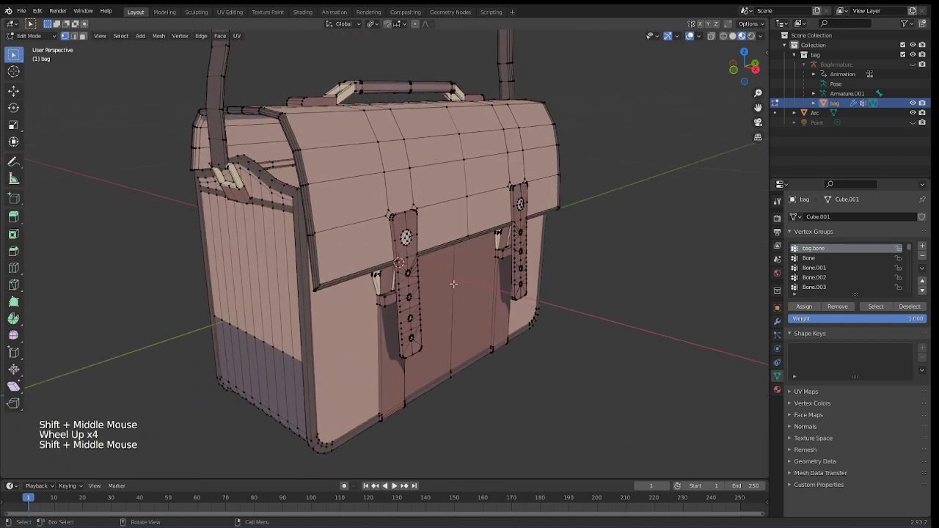
{"action": "scroll", "coordinate": [454, 284], "scroll_direction": "up", "scroll_amount": 3}
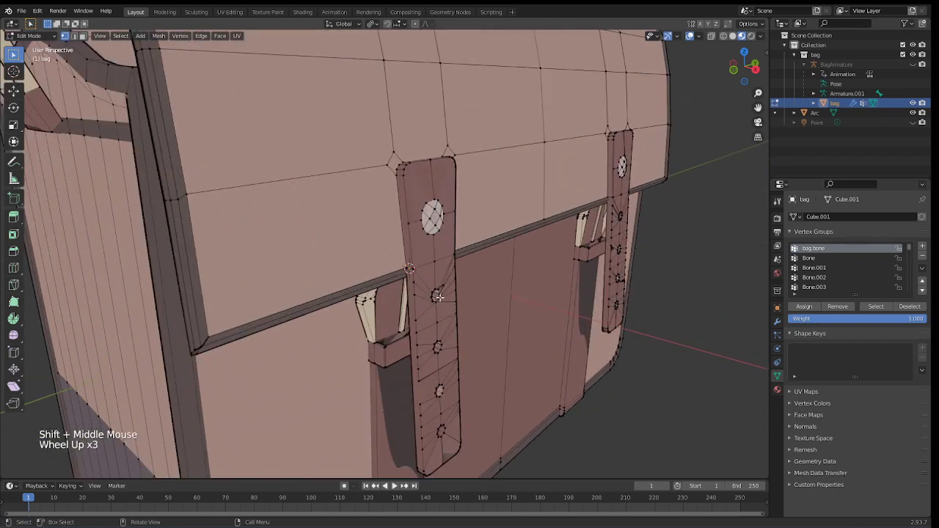
{"action": "middle_click_drag", "start_coordinate": [438, 296], "coordinate": [365, 226]}
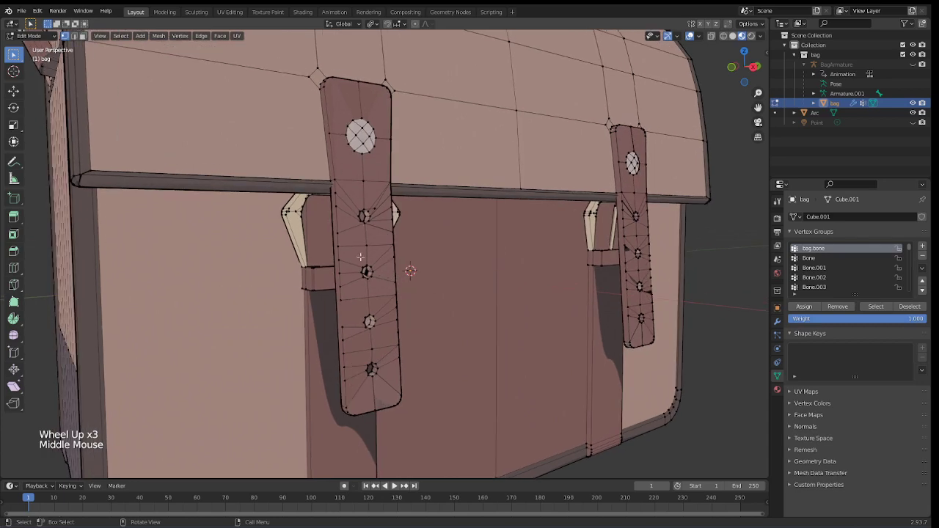
{"action": "scroll", "coordinate": [441, 312], "scroll_direction": "down", "scroll_amount": 5}
{"action": "middle_click_drag", "start_coordinate": [494, 284], "coordinate": [462, 303]}
{"action": "scroll", "coordinate": [499, 253], "scroll_direction": "down", "scroll_amount": 5}
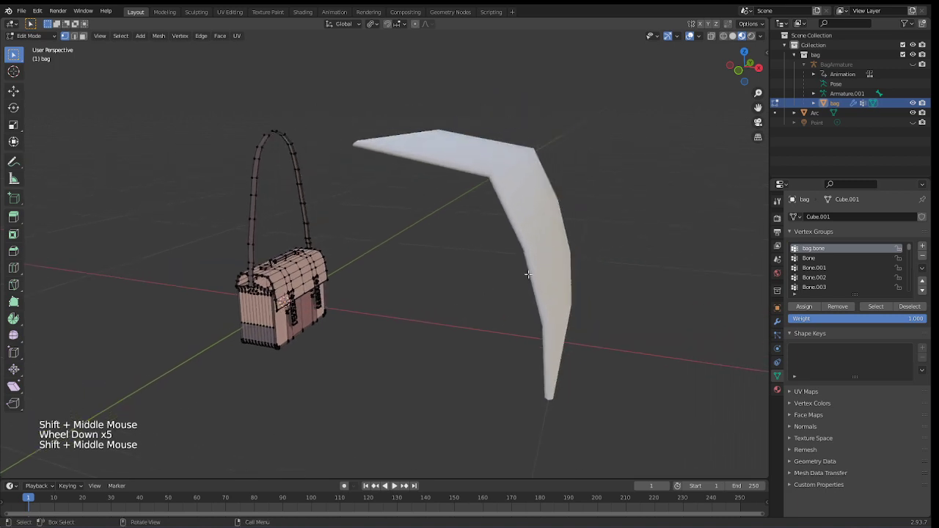
{"action": "key", "text": "Tab"}
Add a mesh cylinder at the bag's location and scale it down to roughly the bag's size
{"action": "left_click", "coordinate": [449, 300]}
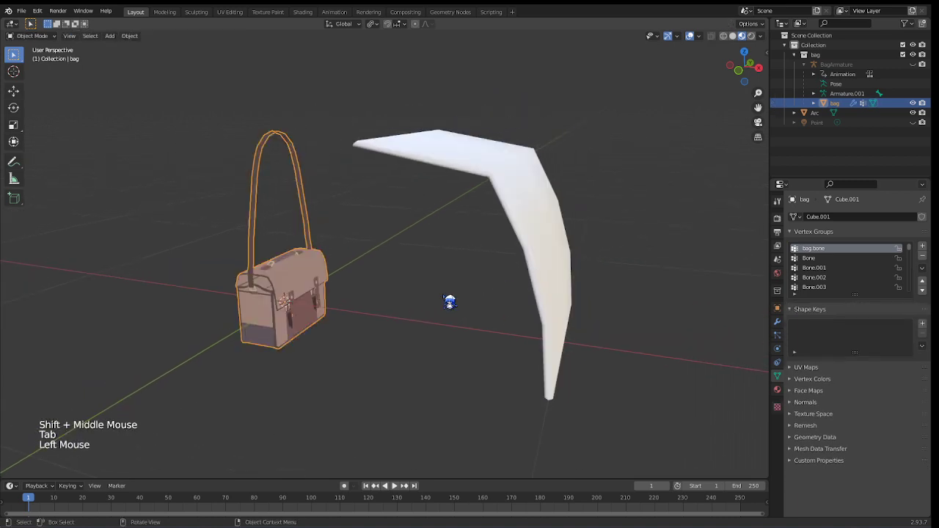
{"action": "key", "text": "shift+a"}
{"action": "mouse_move", "coordinate": [450, 290]}
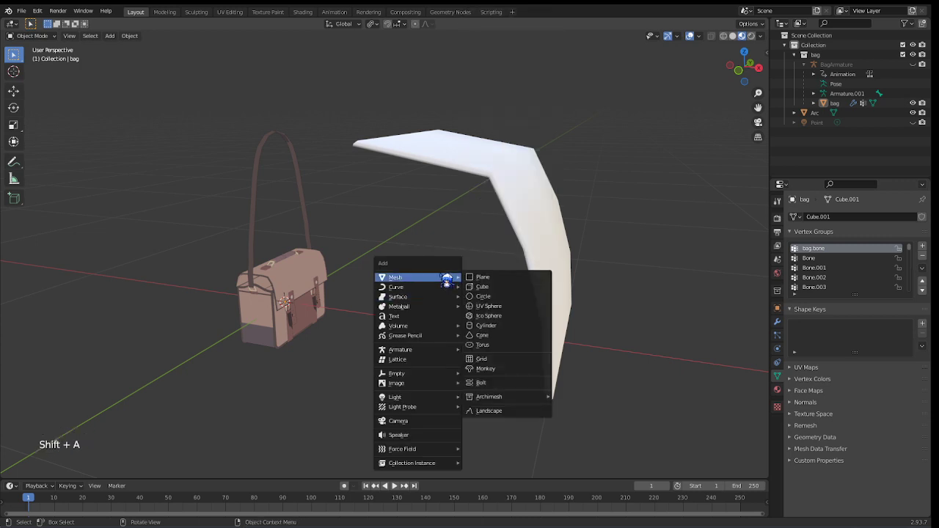
{"action": "left_click", "coordinate": [503, 327]}
{"action": "key", "text": "s"}
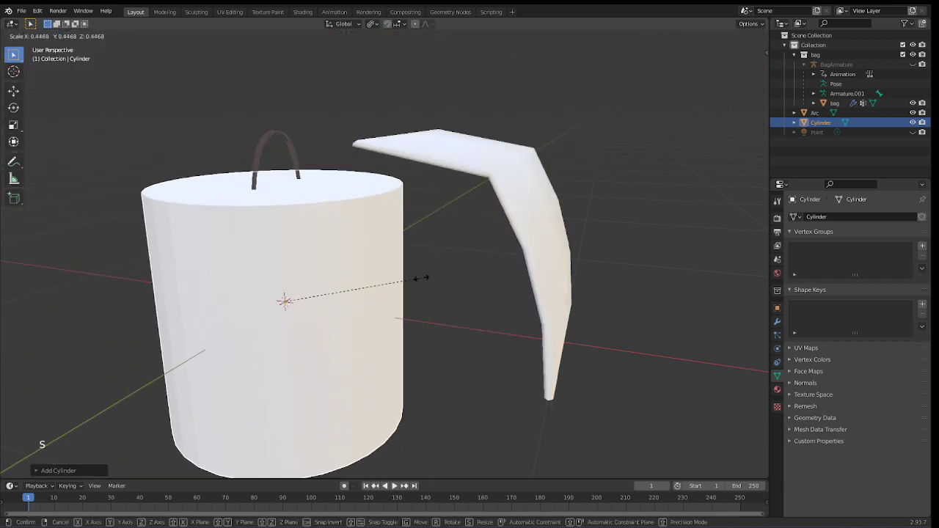
{"action": "left_click", "coordinate": [349, 298]}
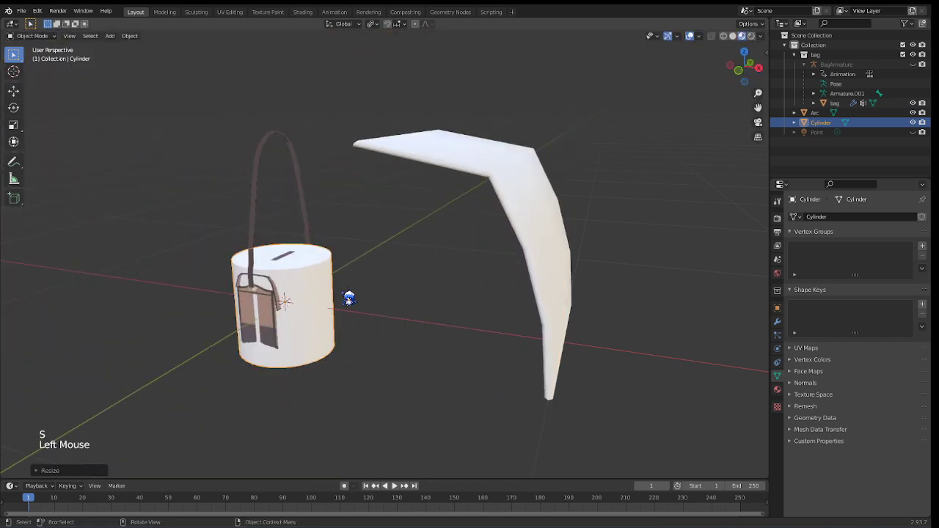
Rotate the cylinder 90° around the global Y axis so that it lies horizontally
{"action": "key", "text": "r"}
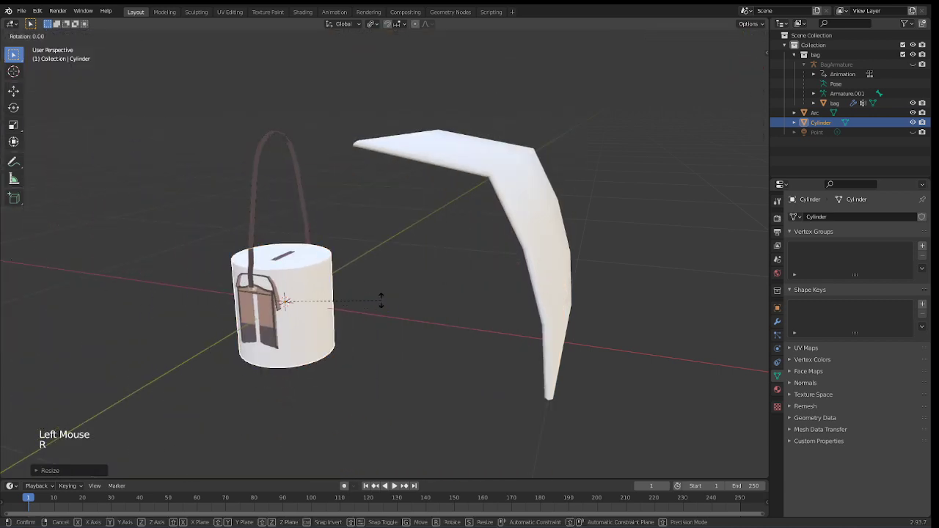
{"action": "key", "text": "y"}
{"action": "key", "text": "9"}
{"action": "key", "text": "0"}
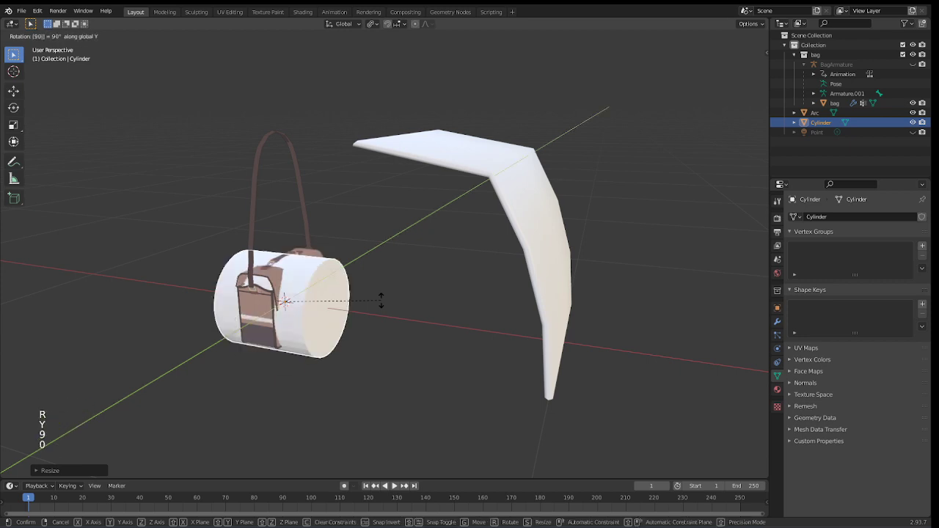
{"action": "key", "text": "Return"}
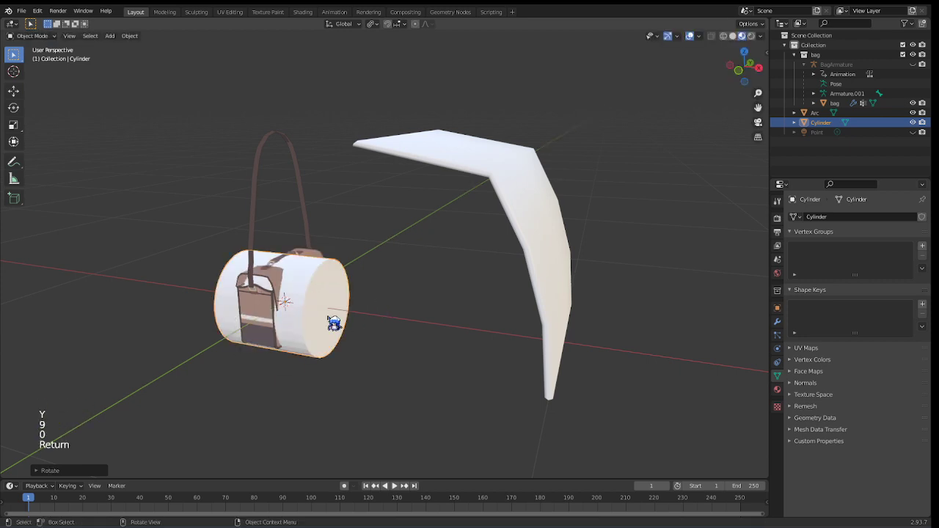
Move the cylinder onto the Arc flap so that it passes through the middle of its front face
{"action": "key", "text": "g"}
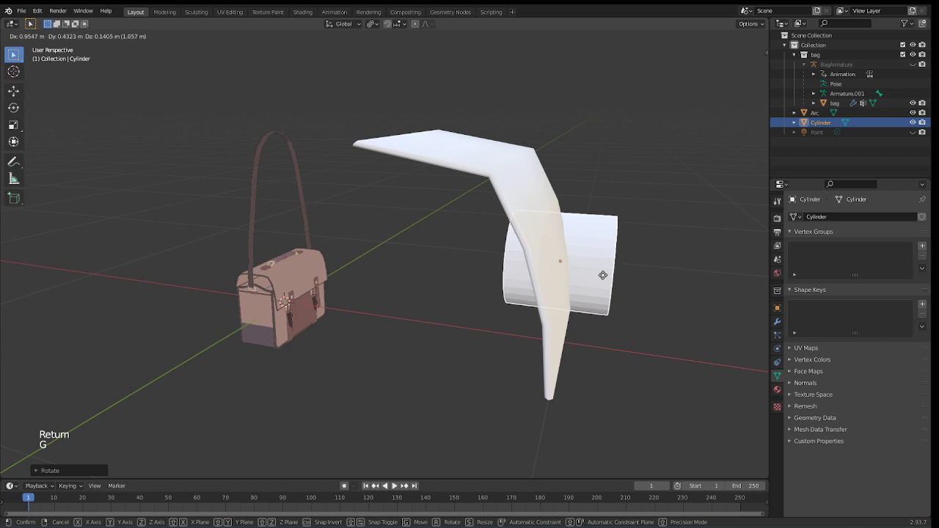
{"action": "left_click", "coordinate": [598, 278]}
{"action": "middle_click_drag", "start_coordinate": [593, 283], "coordinate": [486, 289]}
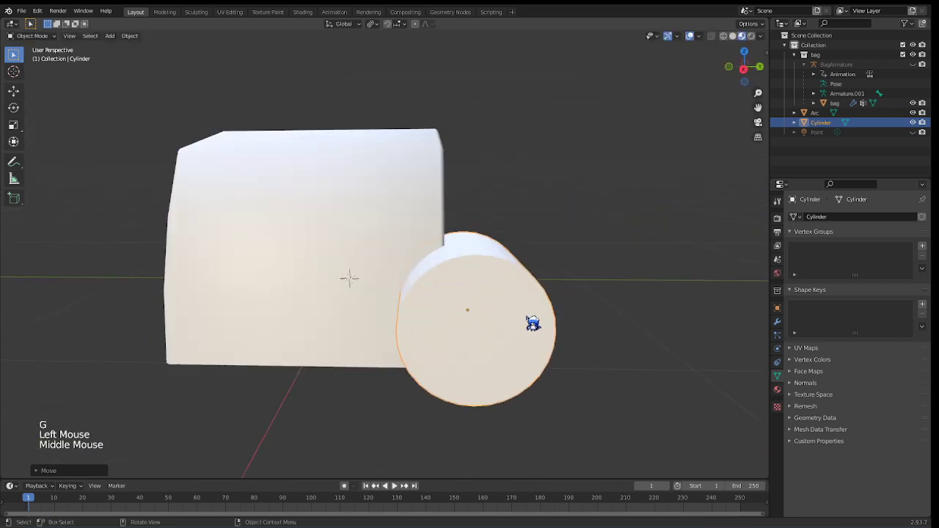
{"action": "key", "text": "g"}
{"action": "left_click", "coordinate": [350, 273]}
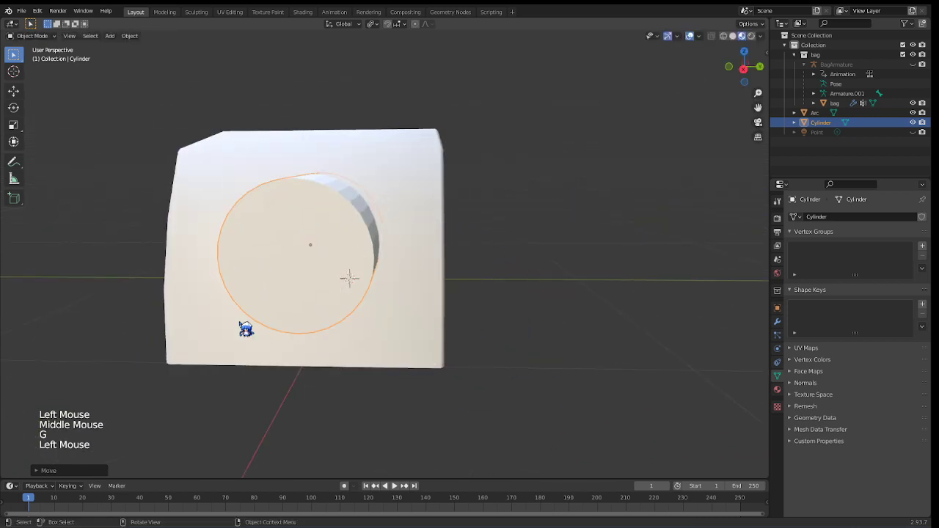
{"action": "middle_click_drag", "start_coordinate": [245, 327], "coordinate": [348, 330]}
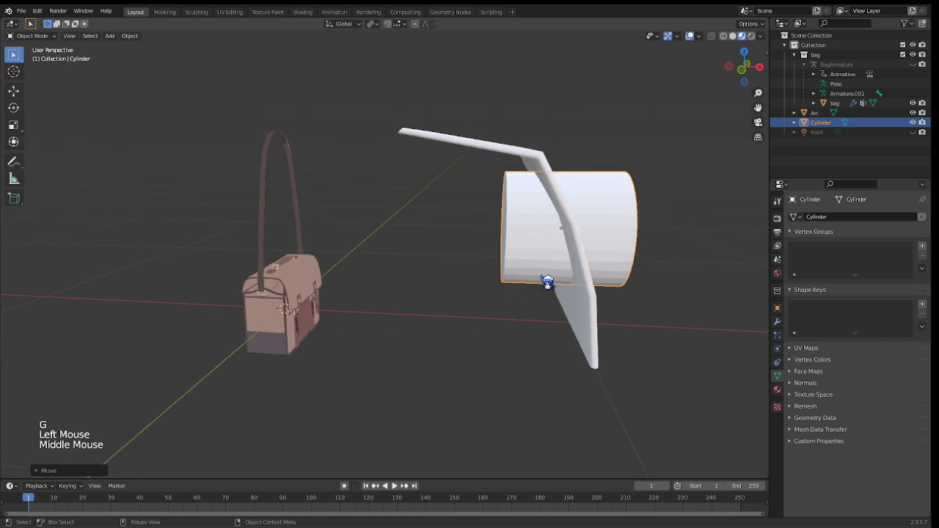
Add a Boolean modifier set to Difference on the Arc flap, with the Cylinder as its object
{"action": "middle_click_drag", "start_coordinate": [548, 284], "coordinate": [474, 295], "text": "shift"}
{"action": "left_click", "coordinate": [493, 339]}
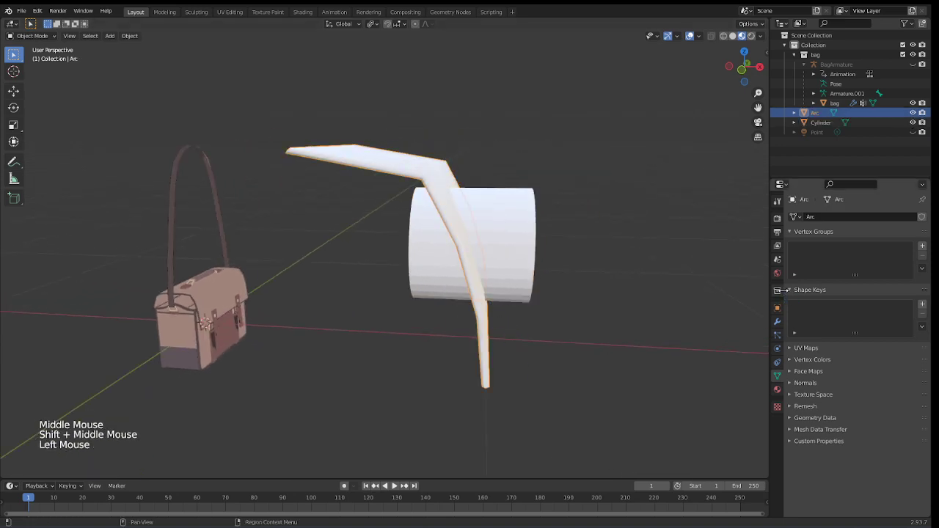
{"action": "left_click", "coordinate": [780, 321]}
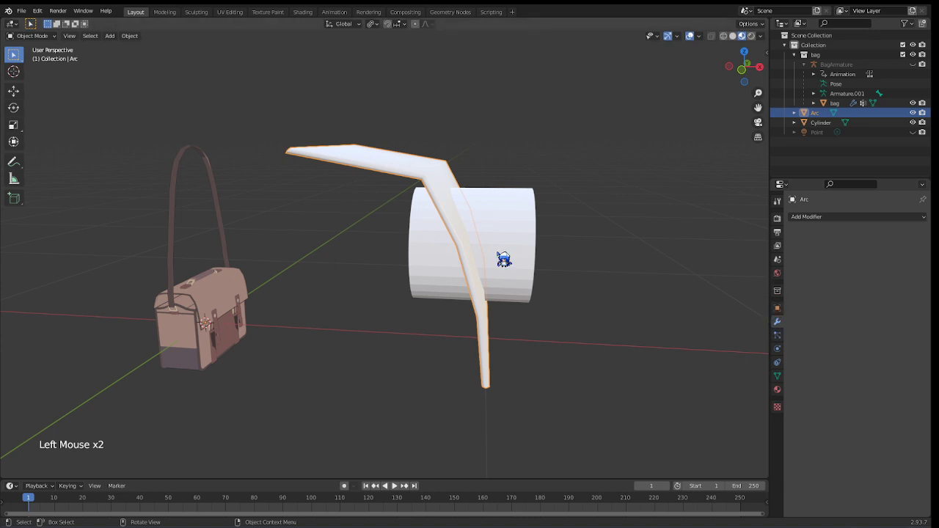
{"action": "left_click", "coordinate": [526, 258]}
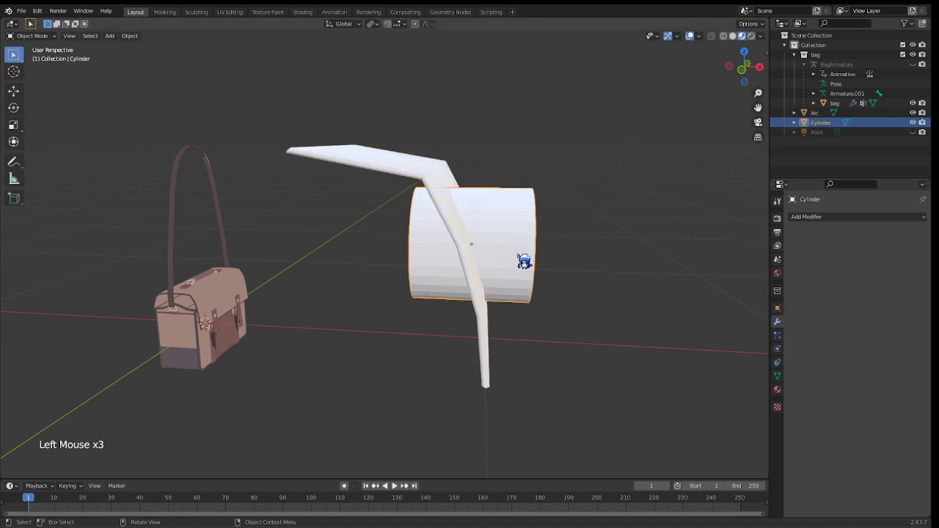
{"action": "left_click", "coordinate": [491, 337]}
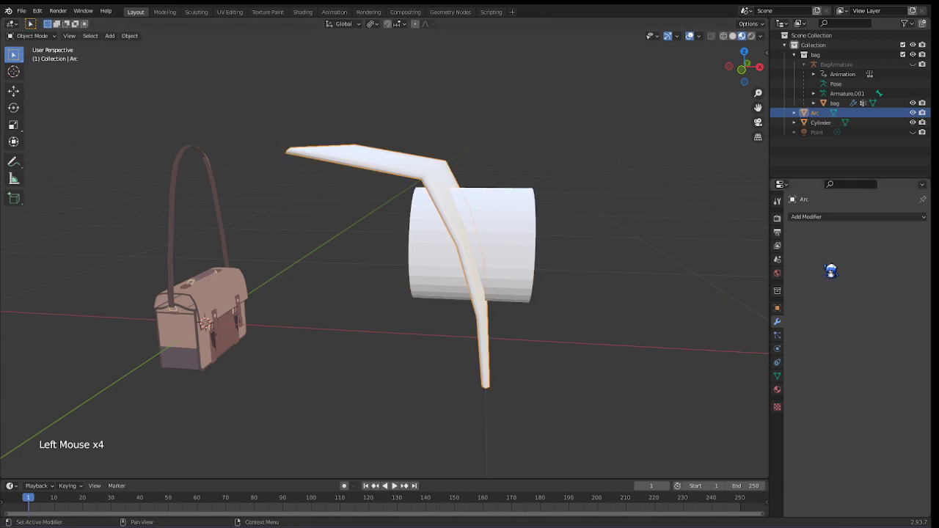
{"action": "left_click", "coordinate": [840, 218]}
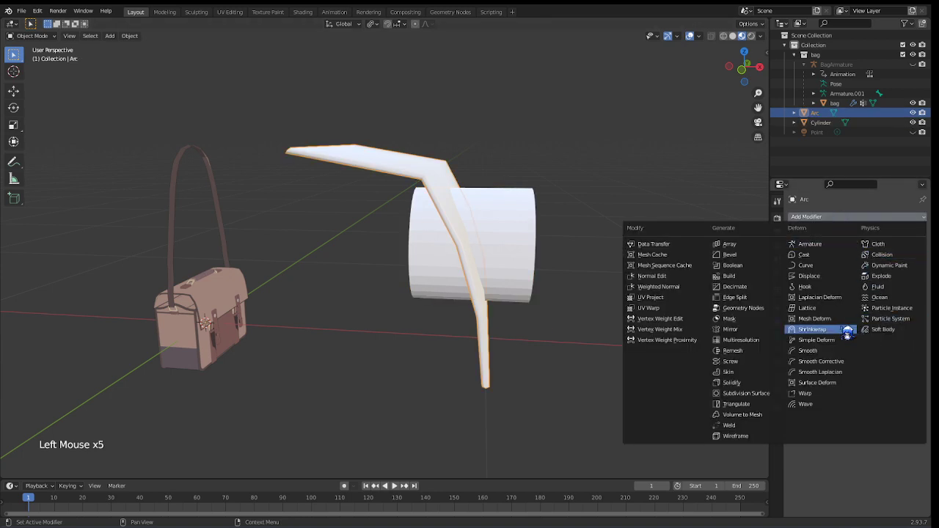
{"action": "left_click", "coordinate": [730, 265]}
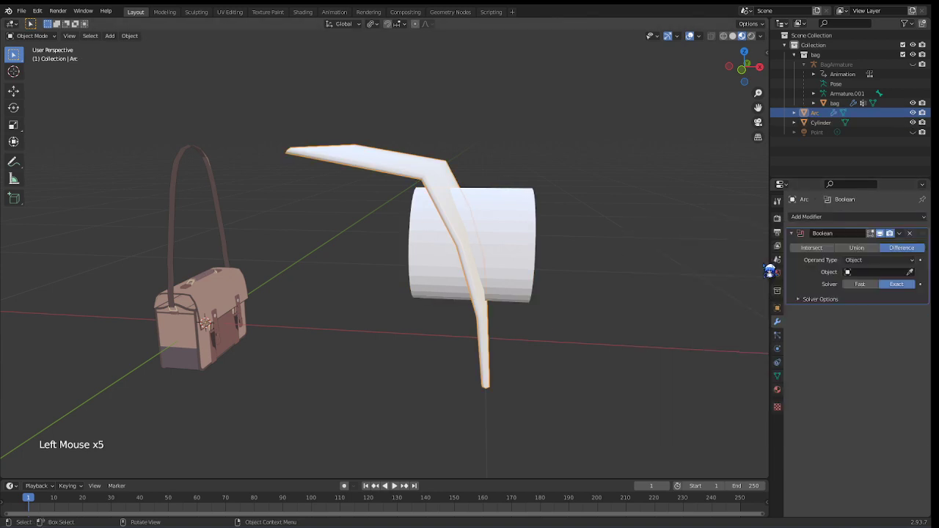
{"action": "left_click", "coordinate": [910, 273]}
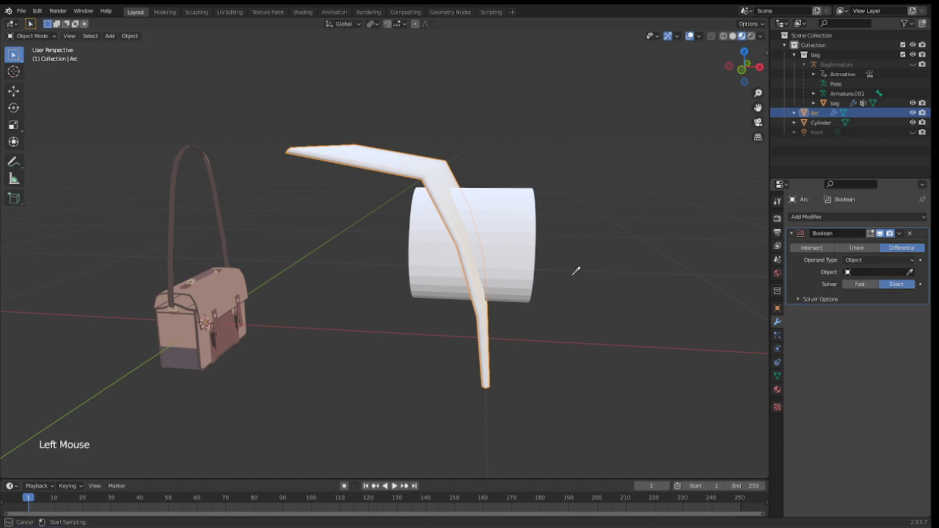
{"action": "left_click", "coordinate": [529, 224]}
Hide the cylinder to inspect the hole cut through the flap, and make the cylinder visible again
{"action": "middle_click_drag", "start_coordinate": [531, 237], "coordinate": [661, 295]}
{"action": "left_click", "coordinate": [517, 254]}
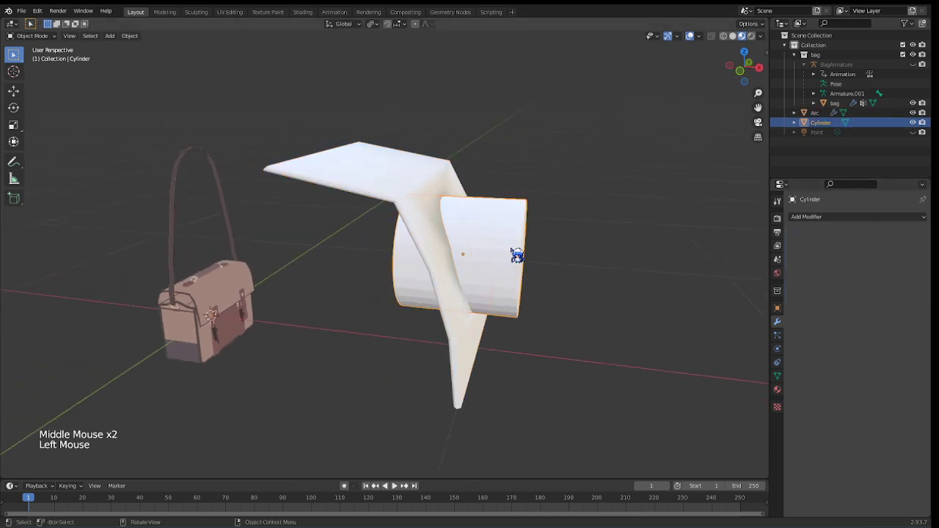
{"action": "key", "text": "h"}
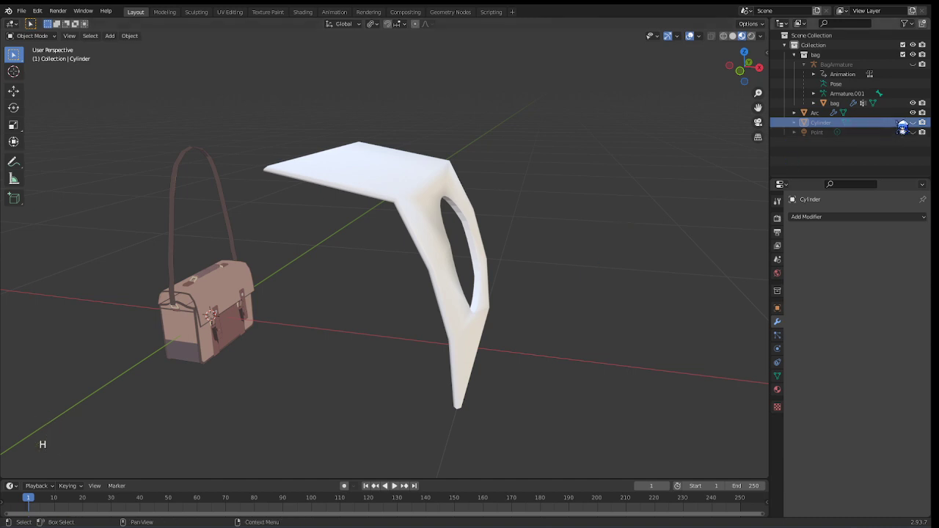
{"action": "left_click", "coordinate": [914, 123]}
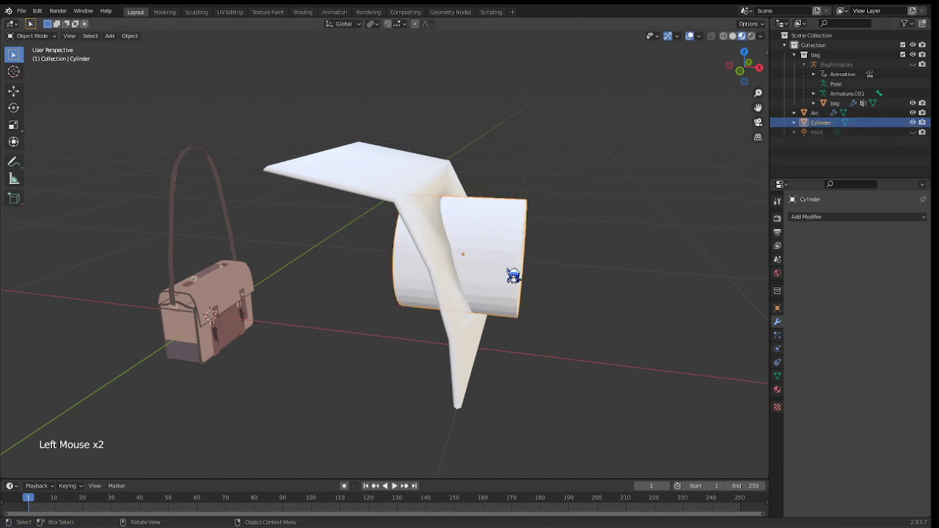
Try moving the cylinder away from the Arc flap and undo the move
{"action": "key", "text": "g"}
{"action": "left_click", "coordinate": [655, 236]}
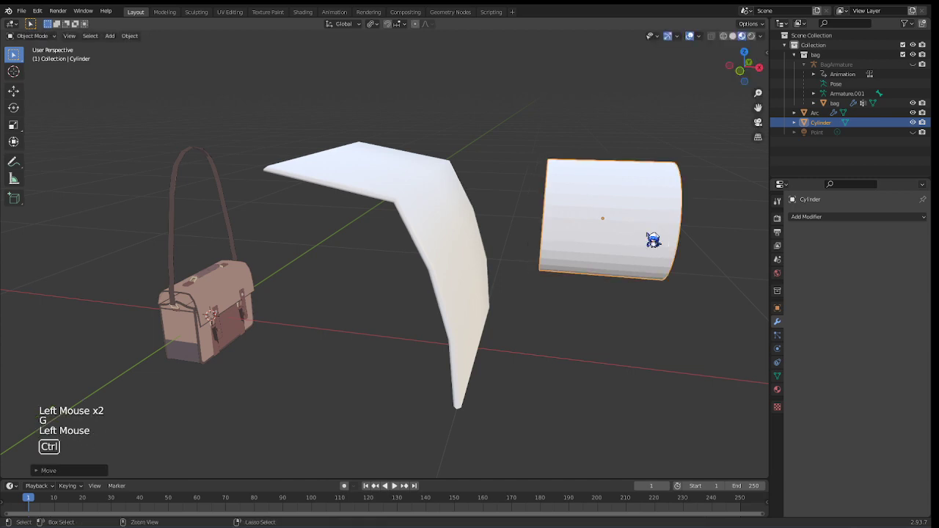
{"action": "key", "text": "ctrl+z"}
Apply the Boolean modifier on the Arc flap
{"action": "left_click", "coordinate": [472, 329]}
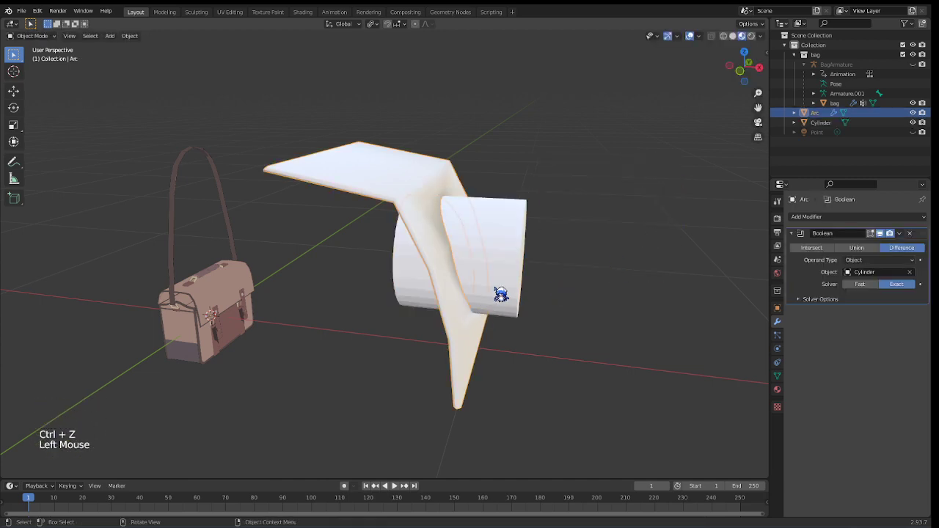
{"action": "middle_click_drag", "start_coordinate": [502, 289], "coordinate": [499, 263]}
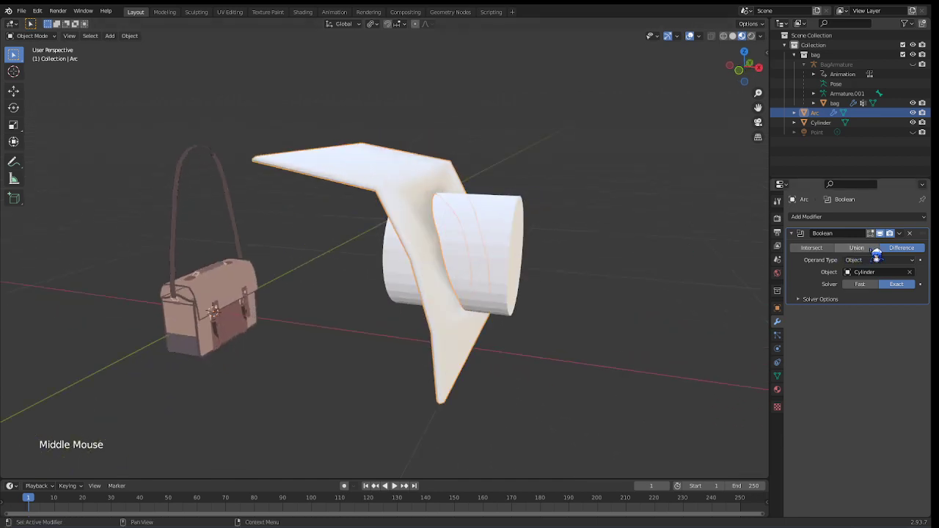
{"action": "left_click", "coordinate": [900, 234]}
{"action": "left_click", "coordinate": [879, 253]}
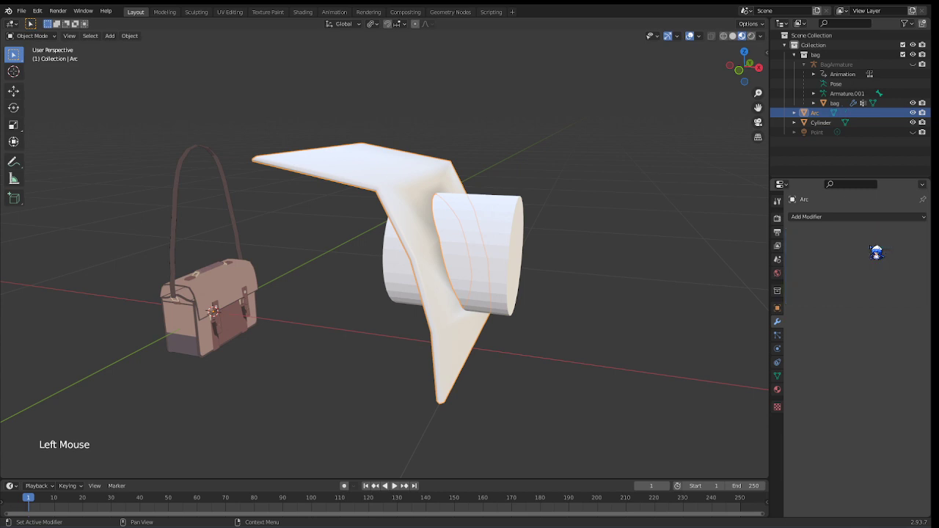
Move the cylinder away from the Arc flap so that it clears the cut hole
{"action": "left_click", "coordinate": [477, 252]}
{"action": "key", "text": "g"}
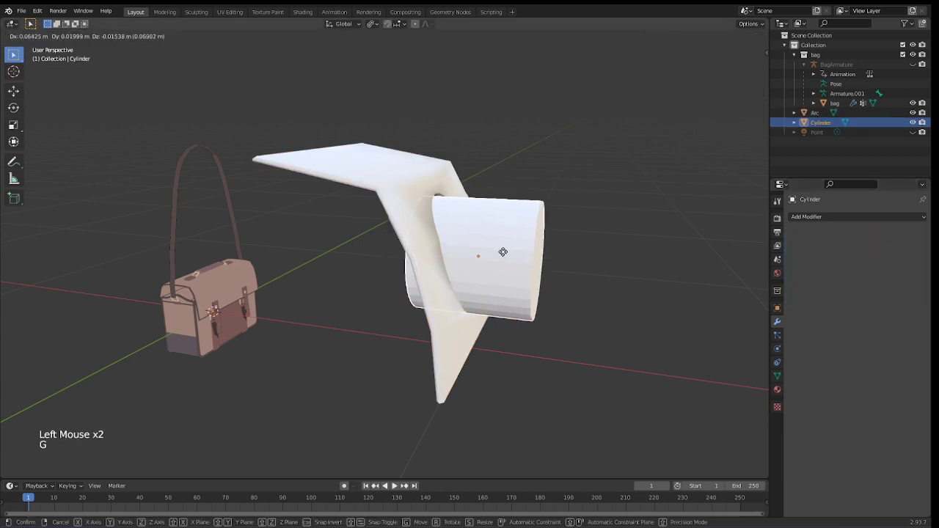
{"action": "left_click", "coordinate": [627, 212]}
{"action": "mouse_move", "coordinate": [526, 287]}
{"action": "middle_mouse_down"}
{"action": "mouse_move", "coordinate": [447, 310]}
{"action": "mouse_move", "coordinate": [430, 286]}
{"action": "mouse_move", "coordinate": [436, 296]}
{"action": "mouse_move", "coordinate": [537, 304]}
{"action": "mouse_move", "coordinate": [589, 285]}
{"action": "mouse_move", "coordinate": [537, 300]}
{"action": "mouse_move", "coordinate": [471, 300]}
{"action": "mouse_move", "coordinate": [513, 293]}
{"action": "middle_mouse_up"}
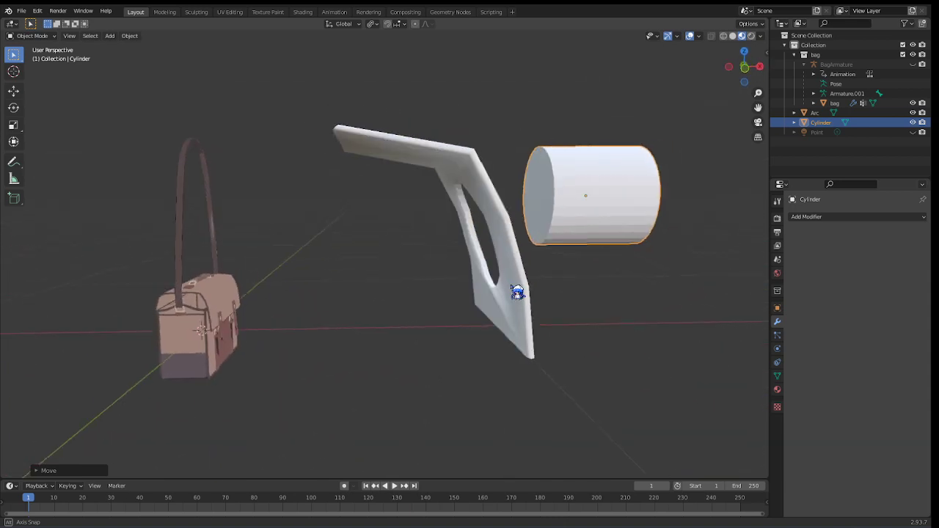
{"action": "middle_click_drag", "start_coordinate": [443, 308], "coordinate": [408, 325], "text": "shift"}
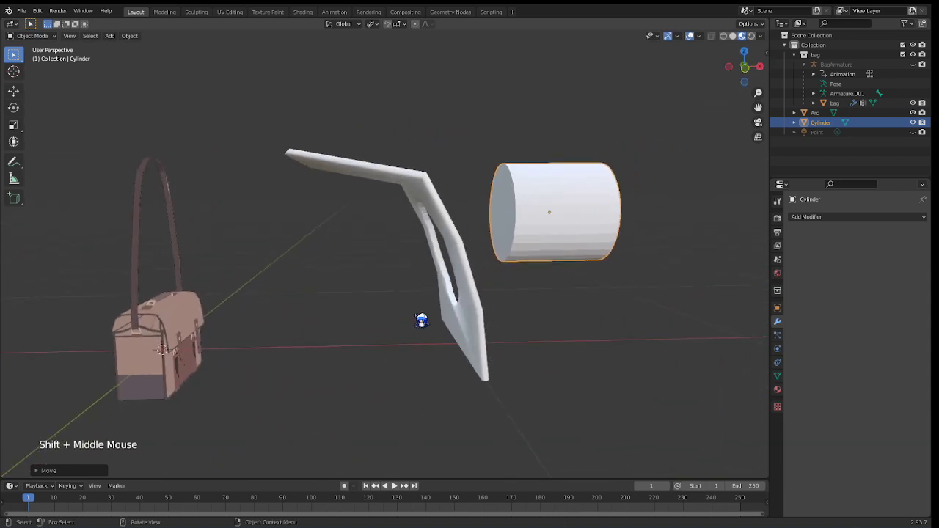
Examine the satchel bag's mesh in Edit Mode and return it to Object Mode
{"action": "middle_click_drag", "start_coordinate": [580, 321], "coordinate": [295, 315]}
{"action": "scroll", "coordinate": [237, 374], "scroll_direction": "up", "scroll_amount": 3}
{"action": "scroll", "coordinate": [325, 316], "scroll_direction": "up", "scroll_amount": 2}
{"action": "left_click", "coordinate": [317, 315]}
{"action": "key", "text": "Tab"}
{"action": "scroll", "coordinate": [318, 283], "scroll_direction": "down", "scroll_amount": 4}
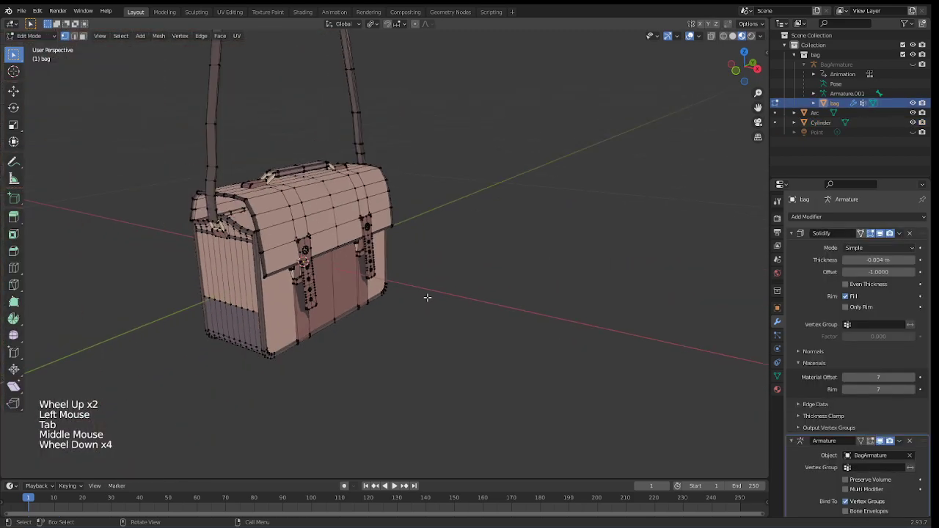
{"action": "key", "text": "Tab"}
{"action": "key", "text": "Tab"}
{"action": "key", "text": "Tab"}
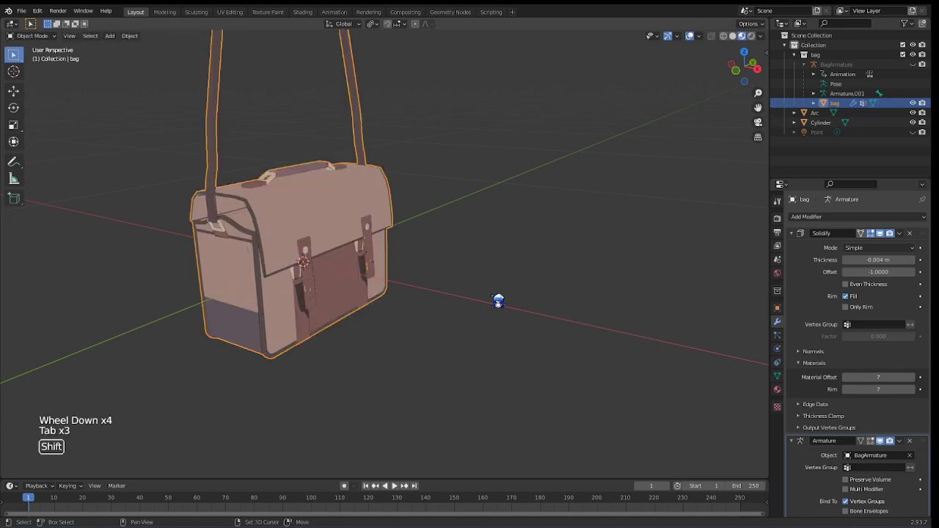
Examine the mesh edges around the hole in the Arc flap in Edit Mode, and return to Object Mode
{"action": "middle_click_drag", "start_coordinate": [499, 303], "coordinate": [336, 303], "text": "shift"}
{"action": "scroll", "coordinate": [371, 281], "scroll_direction": "down", "scroll_amount": 1}
{"action": "left_click", "coordinate": [444, 273]}
{"action": "key", "text": "Tab"}
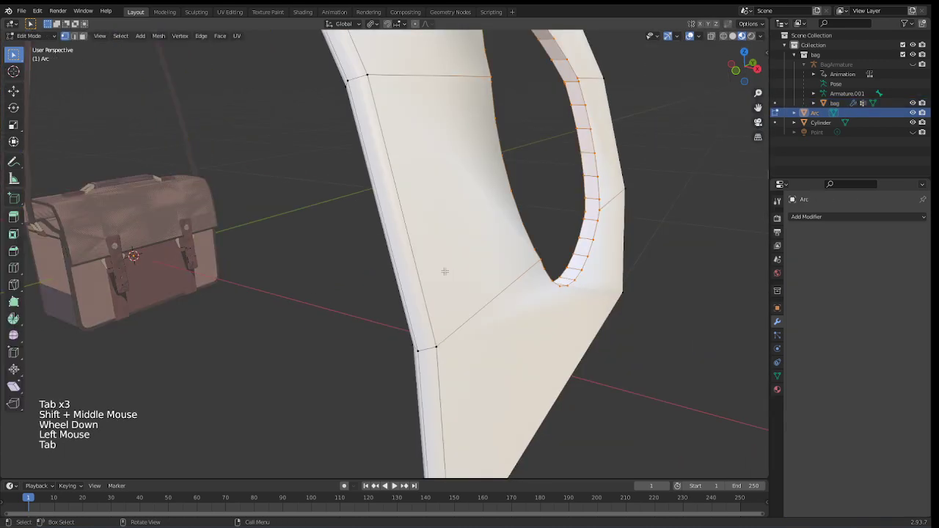
{"action": "middle_click_drag", "start_coordinate": [444, 271], "coordinate": [478, 266]}
{"action": "scroll", "coordinate": [462, 266], "scroll_direction": "down", "scroll_amount": 2}
{"action": "middle_click_drag", "start_coordinate": [265, 153], "coordinate": [343, 224], "text": "shift"}
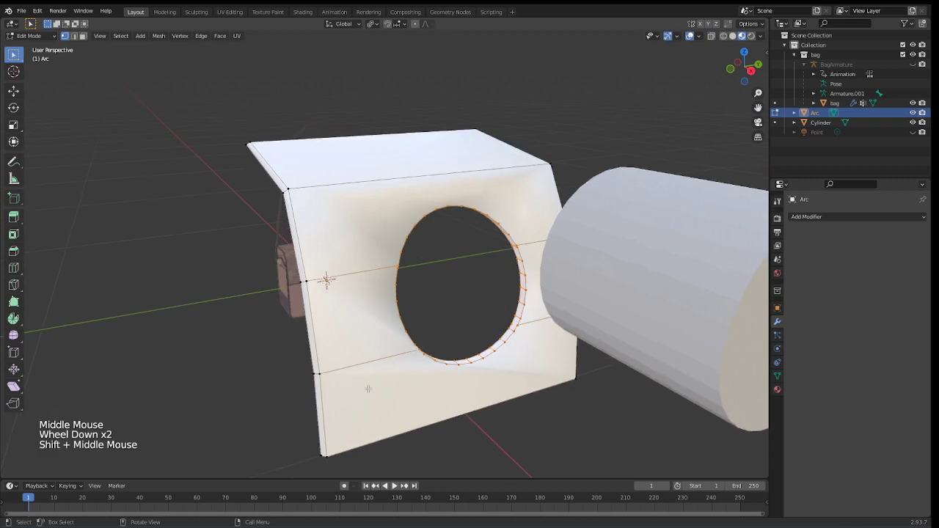
{"action": "key", "text": "Tab"}
Examine the bag mesh around the holes of the two front straps in Edit Mode
{"action": "middle_click_drag", "start_coordinate": [340, 365], "coordinate": [489, 322]}
{"action": "scroll", "coordinate": [389, 356], "scroll_direction": "up", "scroll_amount": 4}
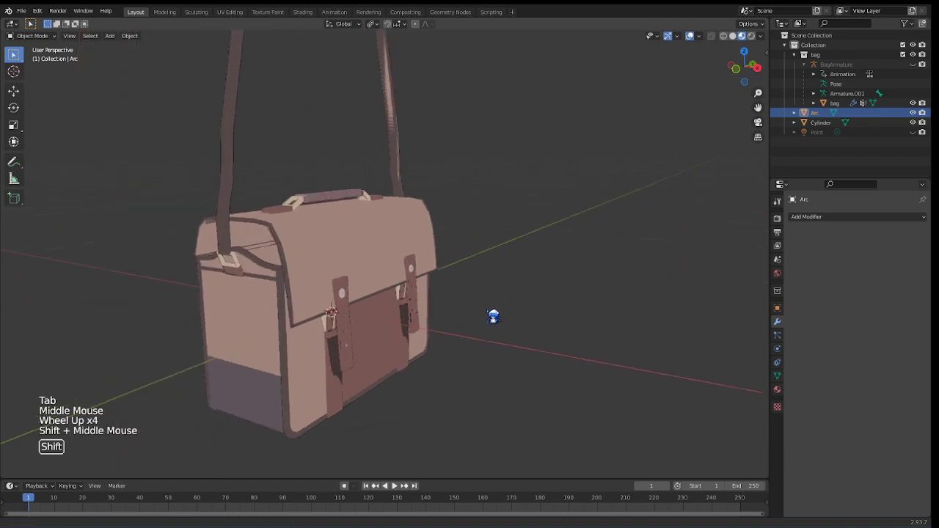
{"action": "key", "text": "Tab"}
{"action": "scroll", "coordinate": [383, 342], "scroll_direction": "up", "scroll_amount": 3}
{"action": "key", "text": "Tab"}
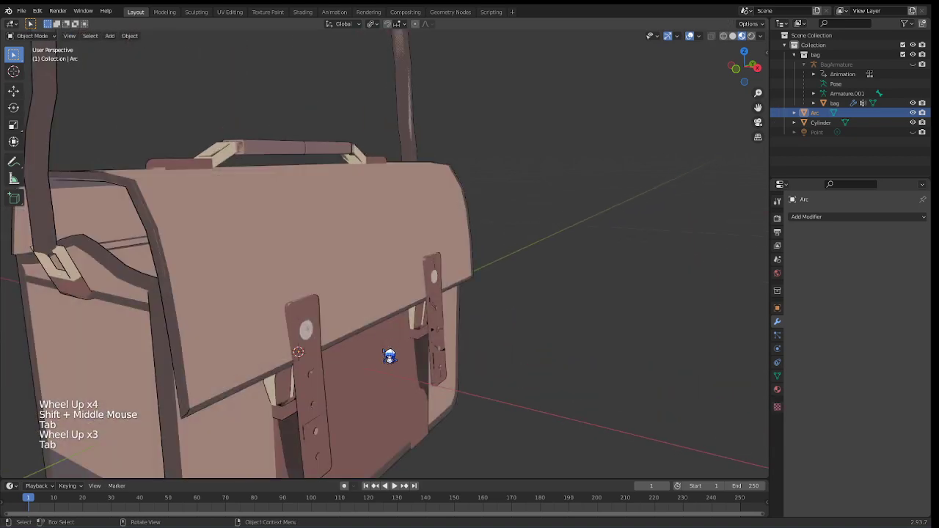
{"action": "left_click", "coordinate": [387, 355]}
{"action": "key", "text": "Tab"}
{"action": "middle_click_drag", "start_coordinate": [394, 346], "coordinate": [395, 242], "text": "shift"}
{"action": "scroll", "coordinate": [390, 325], "scroll_direction": "up", "scroll_amount": 3}
{"action": "scroll", "coordinate": [393, 325], "scroll_direction": "down", "scroll_amount": 1}
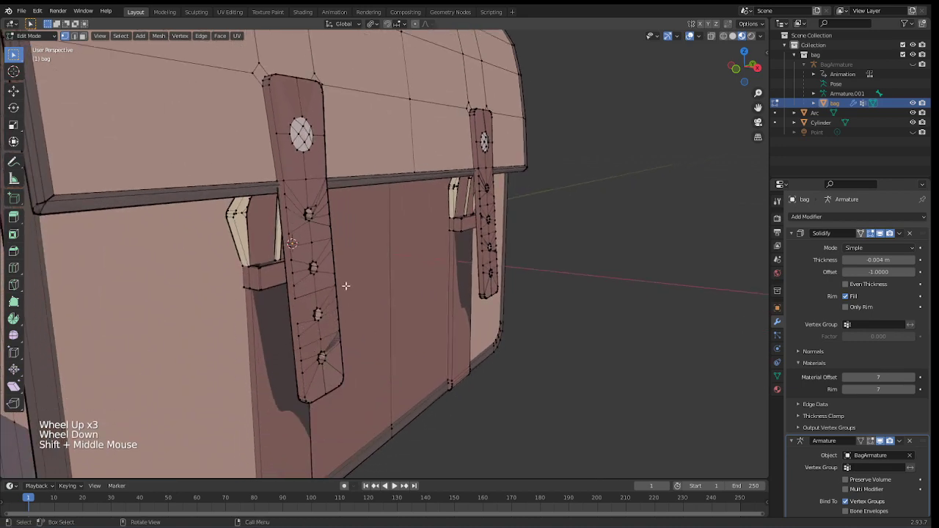
{"action": "middle_click_drag", "start_coordinate": [345, 285], "coordinate": [308, 279]}
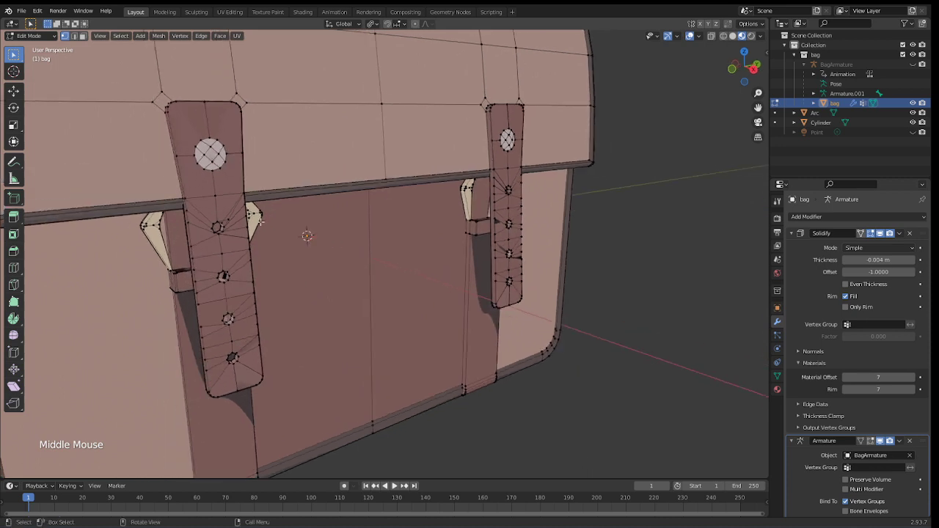
{"action": "middle_click_drag", "start_coordinate": [261, 222], "coordinate": [229, 201]}
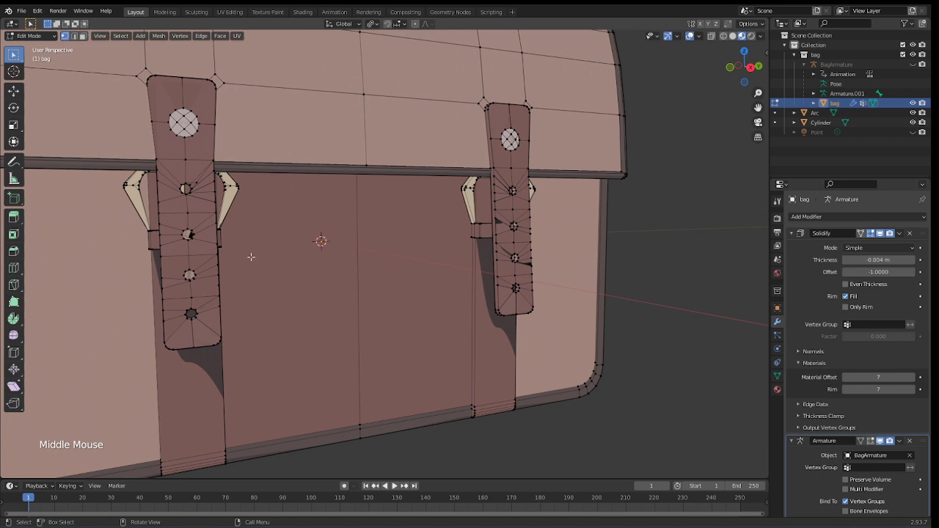
{"action": "scroll", "coordinate": [272, 232], "scroll_direction": "up", "scroll_amount": 1}
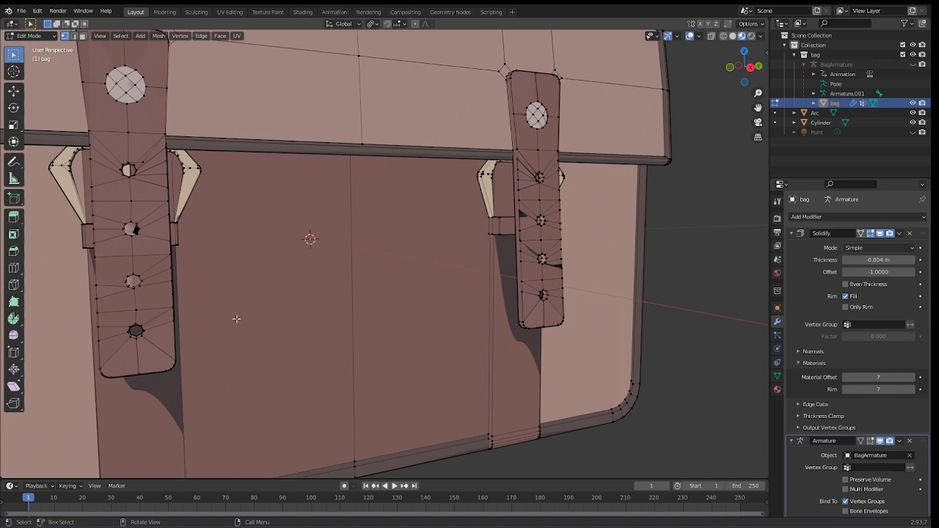
Compare the bag's front straps in Edit and Object Mode, and examine the whole bag from the front and side
{"action": "key", "text": "Tab"}
{"action": "key", "text": "Tab"}
{"action": "key", "text": "Tab"}
{"action": "key", "text": "Tab"}
{"action": "key", "text": "Tab"}
{"action": "scroll", "coordinate": [338, 242], "scroll_direction": "down", "scroll_amount": 2}
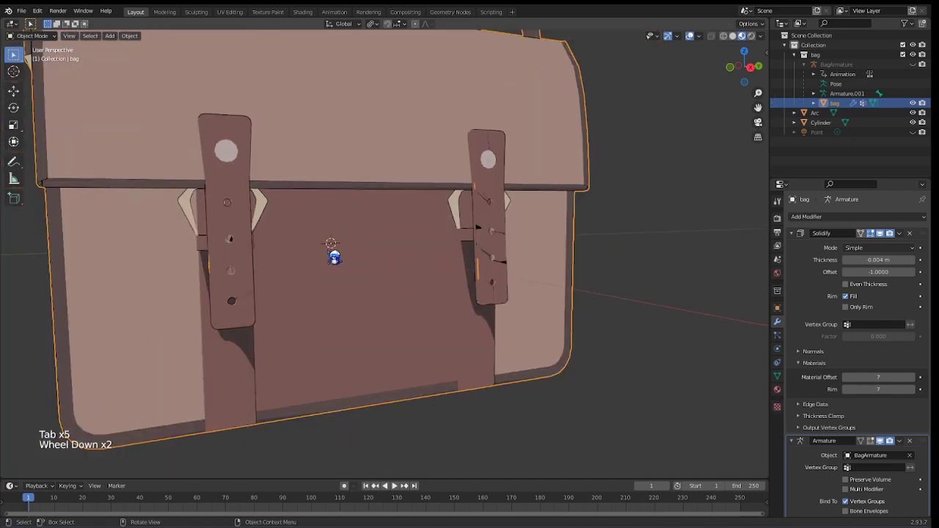
{"action": "middle_click_drag", "start_coordinate": [330, 256], "coordinate": [372, 295]}
{"action": "middle_click_drag", "start_coordinate": [378, 296], "coordinate": [340, 291]}
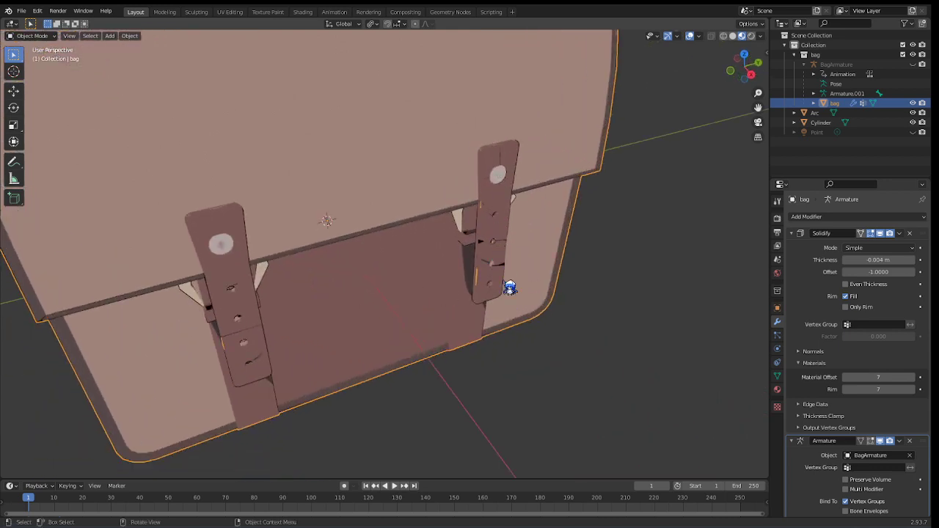
{"action": "scroll", "coordinate": [435, 248], "scroll_direction": "down", "scroll_amount": 3}
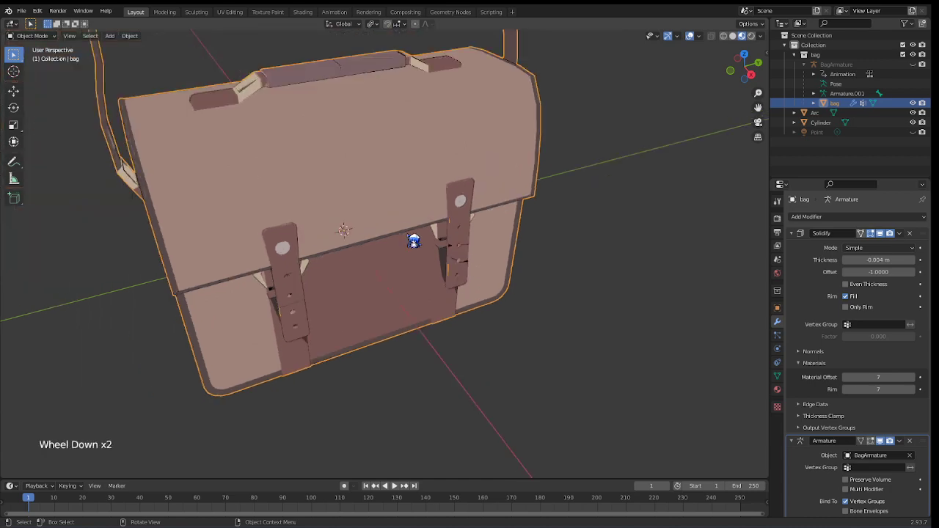
{"action": "middle_click_drag", "start_coordinate": [368, 232], "coordinate": [452, 212]}
{"action": "scroll", "coordinate": [464, 243], "scroll_direction": "down", "scroll_amount": 3}
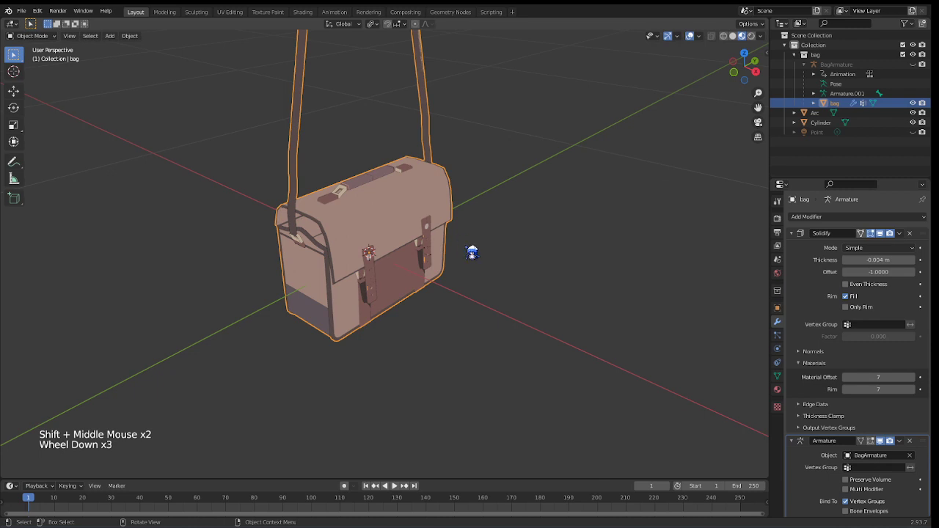
{"action": "scroll", "coordinate": [472, 252], "scroll_direction": "down", "scroll_amount": 2}
{"action": "scroll", "coordinate": [461, 267], "scroll_direction": "up", "scroll_amount": 5}
{"action": "middle_click_drag", "start_coordinate": [448, 262], "coordinate": [434, 291], "text": "shift"}
{"action": "middle_click_drag", "start_coordinate": [389, 312], "coordinate": [429, 289]}
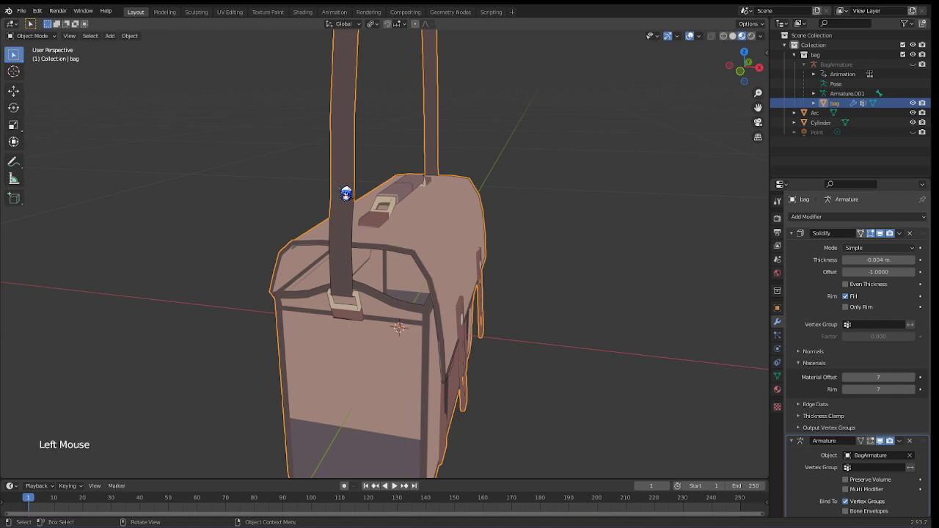
Show the bag's shoulder strap mesh in Edit Mode and compare the bag with the Arc flap
{"action": "key", "text": "Tab"}
{"action": "left_click_drag", "start_coordinate": [301, 148], "coordinate": [374, 94]}
{"action": "middle_click_drag", "start_coordinate": [478, 154], "coordinate": [275, 218]}
{"action": "scroll", "coordinate": [445, 247], "scroll_direction": "down", "scroll_amount": 2}
{"action": "scroll", "coordinate": [540, 210], "scroll_direction": "down", "scroll_amount": 2}
{"action": "middle_click_drag", "start_coordinate": [579, 231], "coordinate": [522, 228], "text": "shift"}
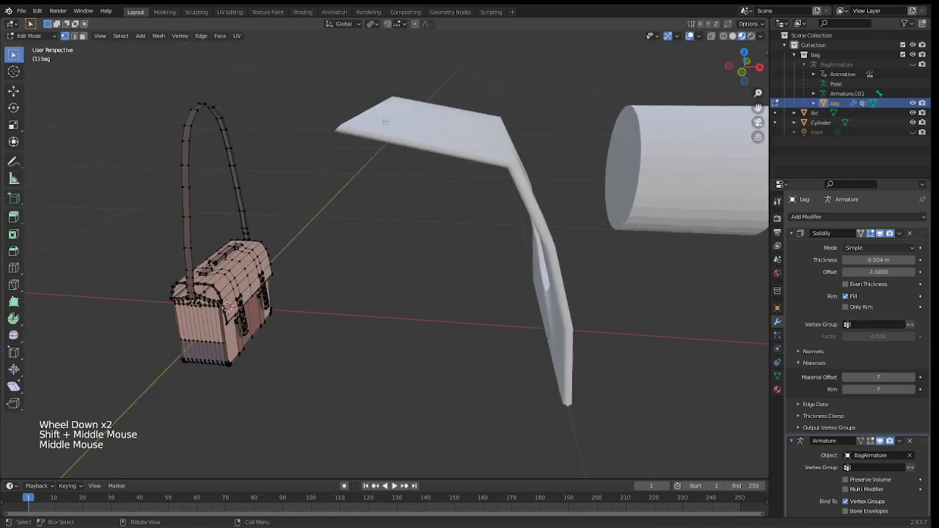
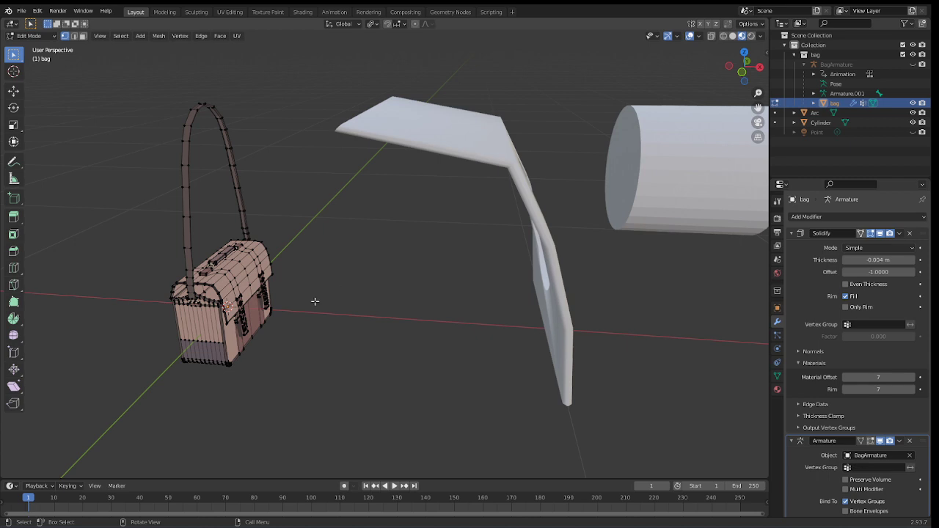
Examine the mesh of the bag's side panel and shoulder strap from several angles, and return to Object Mode
{"action": "middle_click_drag", "start_coordinate": [315, 301], "coordinate": [426, 316], "text": "shift"}
{"action": "scroll", "coordinate": [404, 331], "scroll_direction": "up", "scroll_amount": 3}
{"action": "scroll", "coordinate": [404, 331], "scroll_direction": "up", "scroll_amount": 2}
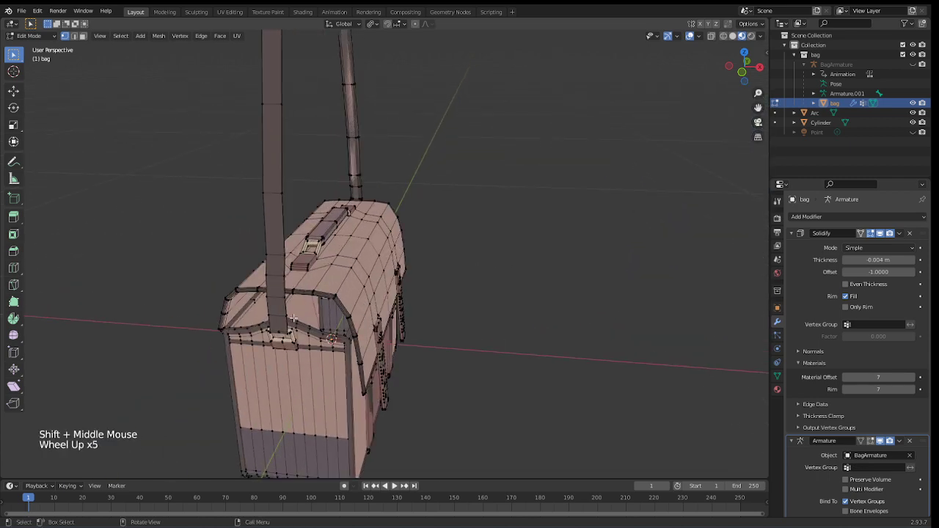
{"action": "middle_click_drag", "start_coordinate": [283, 327], "coordinate": [472, 223]}
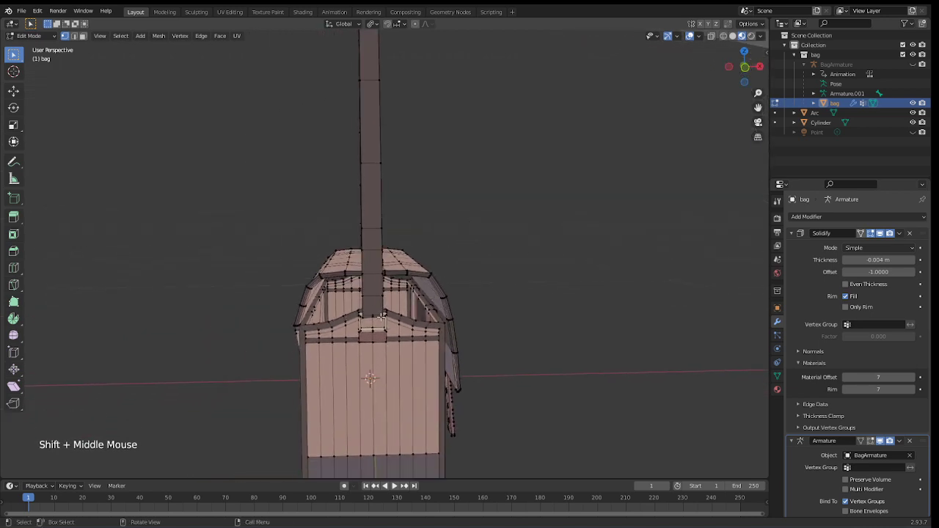
{"action": "middle_click_drag", "start_coordinate": [381, 317], "coordinate": [511, 345]}
{"action": "scroll", "coordinate": [572, 298], "scroll_direction": "down", "scroll_amount": 2}
{"action": "scroll", "coordinate": [576, 294], "scroll_direction": "down", "scroll_amount": 2}
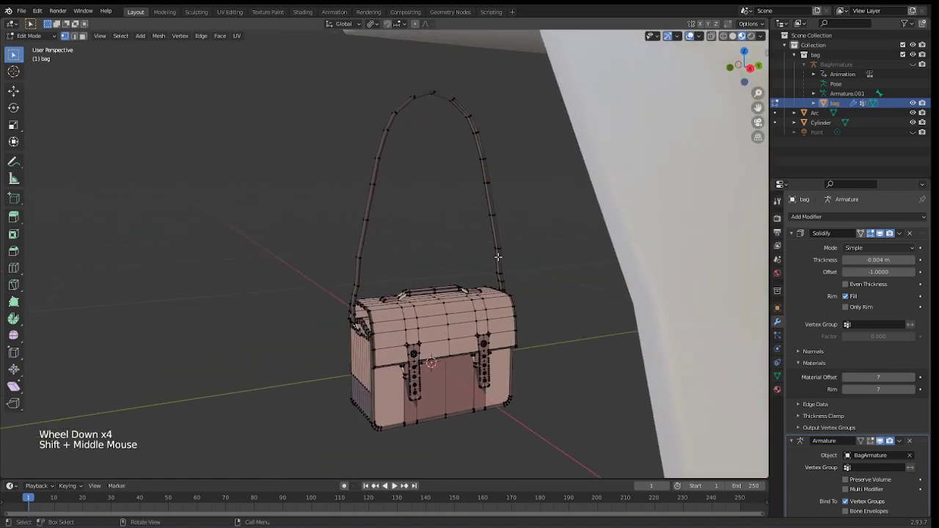
{"action": "middle_click_drag", "start_coordinate": [424, 335], "coordinate": [497, 329]}
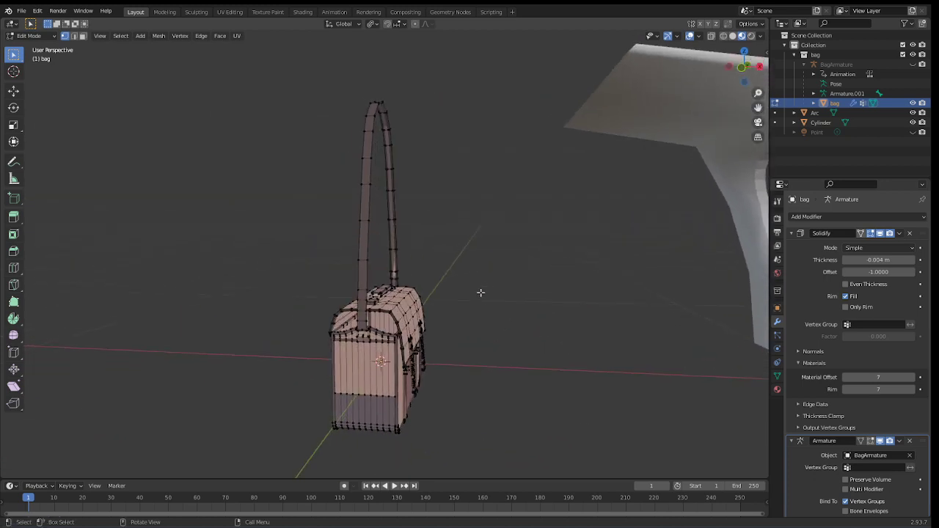
{"action": "left_click_drag", "start_coordinate": [480, 292], "coordinate": [562, 339]}
{"action": "middle_click_drag", "start_coordinate": [540, 339], "coordinate": [523, 384]}
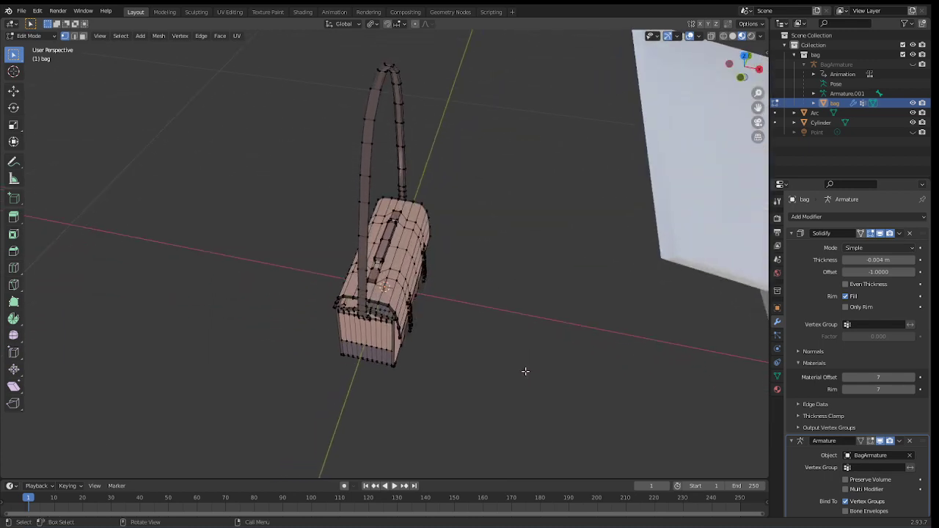
{"action": "key", "text": "Tab"}
{"action": "middle_click_drag", "start_coordinate": [628, 297], "coordinate": [547, 301], "text": "shift"}
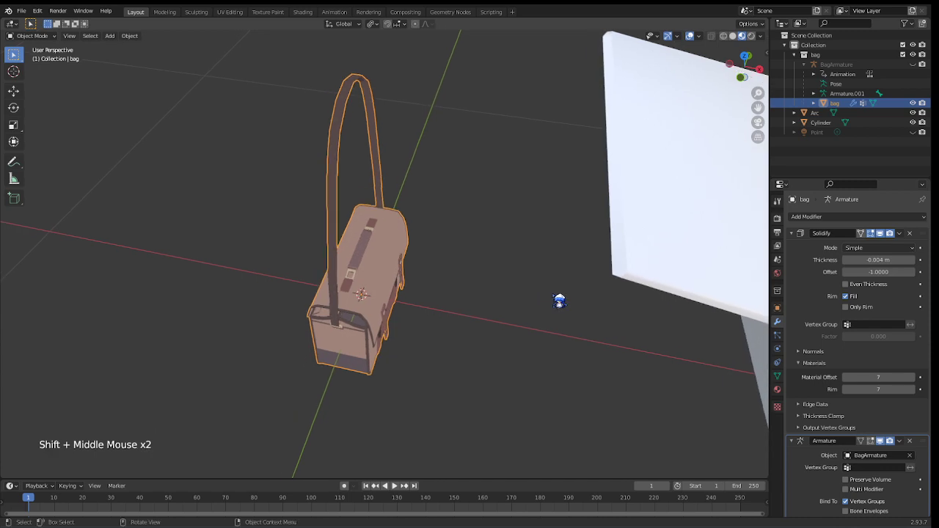
{"action": "middle_click_drag", "start_coordinate": [544, 320], "coordinate": [536, 290]}
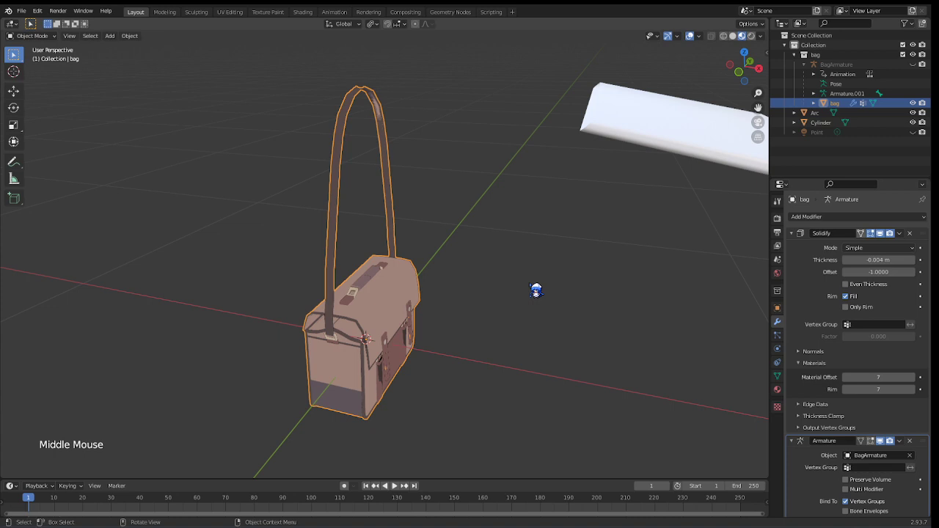
Switch to the Shading workspace with Material Preview shading and bring all the bag material's nodes into view
{"action": "left_click", "coordinate": [307, 12]}
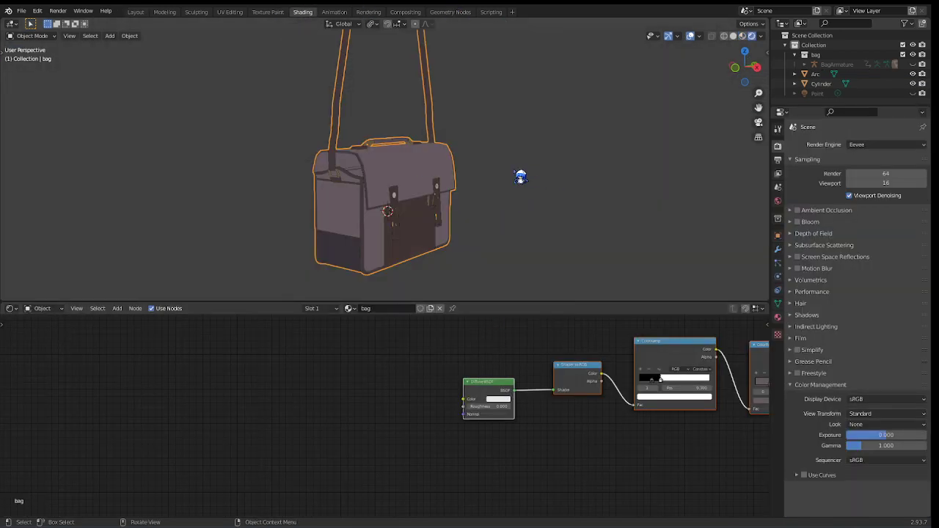
{"action": "left_click", "coordinate": [742, 36]}
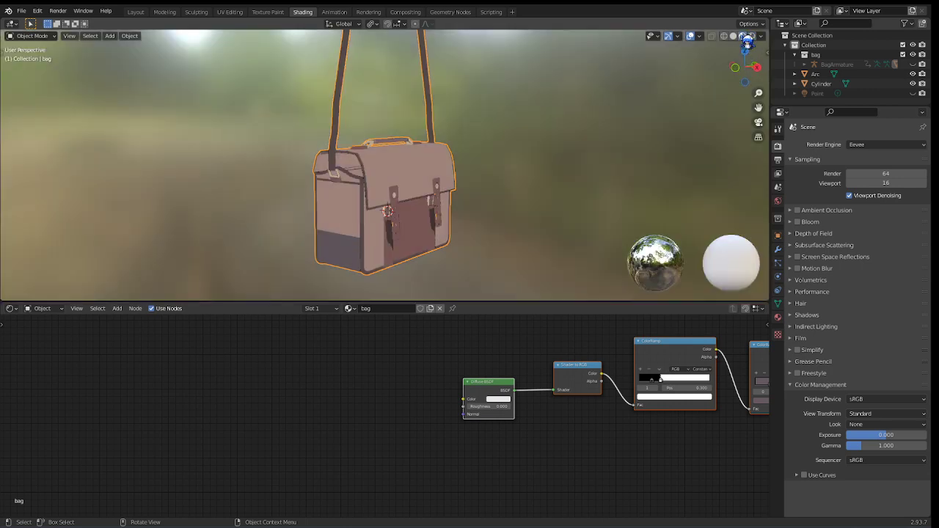
{"action": "middle_click_drag", "start_coordinate": [543, 359], "coordinate": [295, 391]}
Put the bag in Edit Mode and look through its list of material slots
{"action": "key", "text": "Tab"}
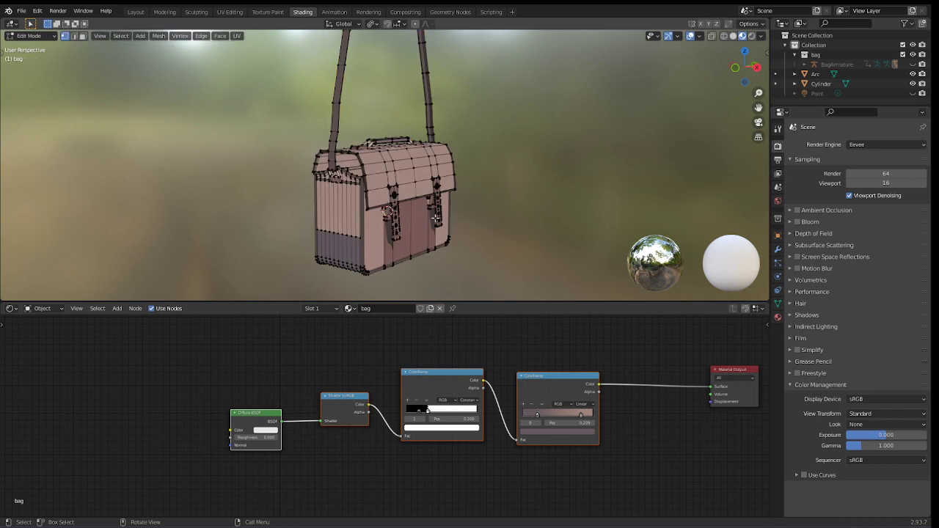
{"action": "left_click", "coordinate": [778, 317]}
{"action": "scroll", "coordinate": [844, 181], "scroll_direction": "down", "scroll_amount": 1}
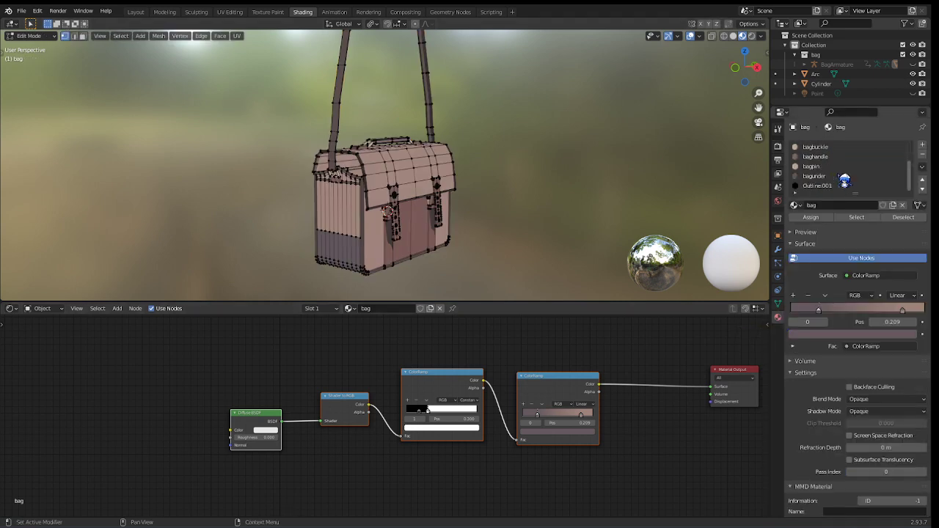
{"action": "scroll", "coordinate": [842, 190], "scroll_direction": "up", "scroll_amount": 1}
{"action": "scroll", "coordinate": [841, 189], "scroll_direction": "down", "scroll_amount": 1}
{"action": "scroll", "coordinate": [832, 167], "scroll_direction": "down", "scroll_amount": 2}
{"action": "scroll", "coordinate": [837, 181], "scroll_direction": "up", "scroll_amount": 3}
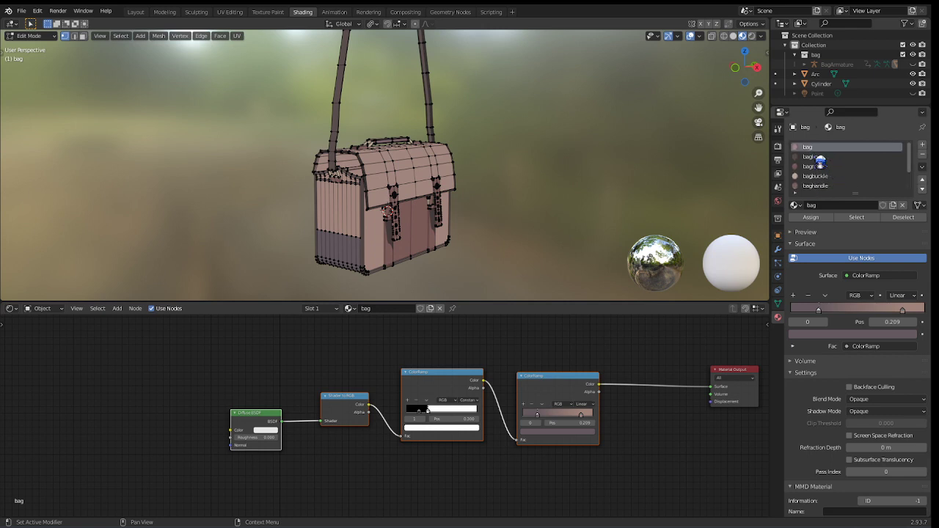
Look at the bagline, bagstrap and bagbuckle material slots of the bag, and return to the bag slot
{"action": "scroll", "coordinate": [477, 243], "scroll_direction": "up", "scroll_amount": 4}
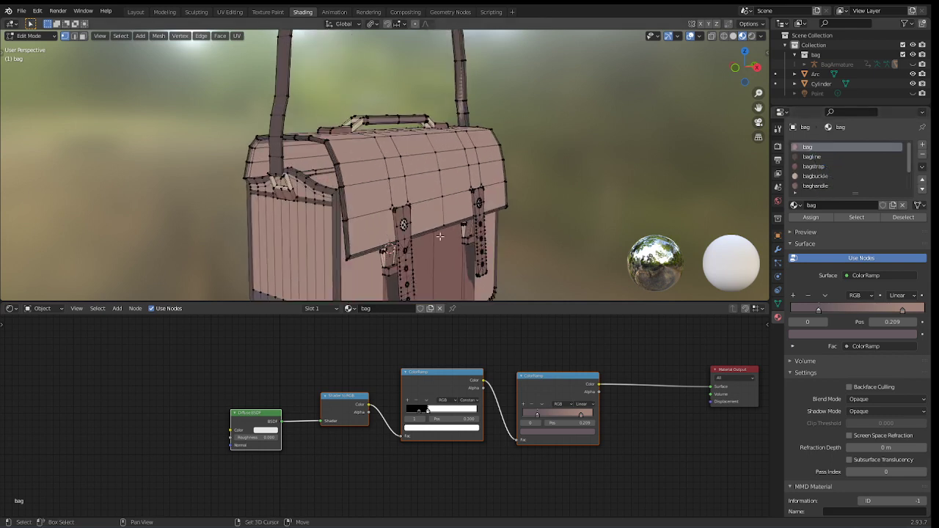
{"action": "middle_click_drag", "start_coordinate": [467, 223], "coordinate": [523, 125], "text": "shift"}
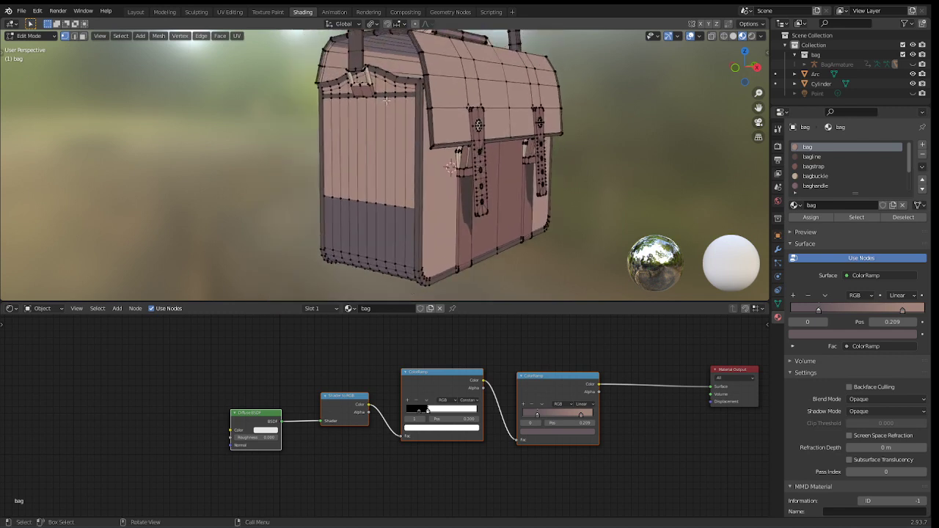
{"action": "left_click_drag", "start_coordinate": [382, 90], "coordinate": [411, 110]}
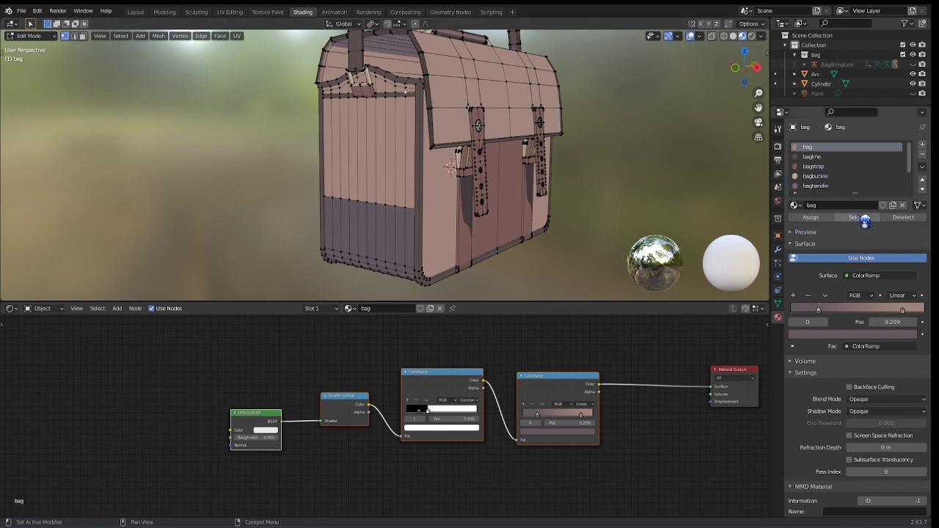
{"action": "left_click", "coordinate": [823, 157]}
{"action": "left_click", "coordinate": [824, 167]}
{"action": "left_click", "coordinate": [826, 176]}
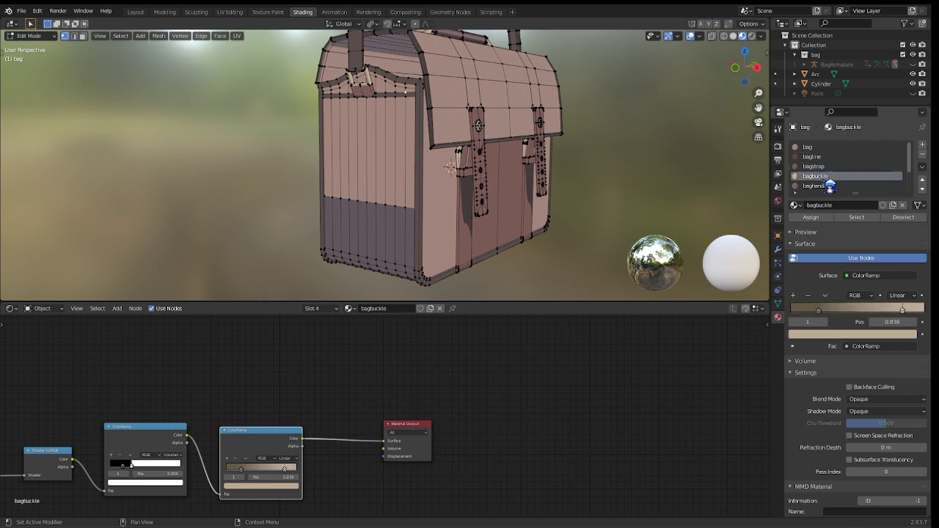
{"action": "left_click", "coordinate": [820, 167]}
{"action": "left_click", "coordinate": [819, 157]}
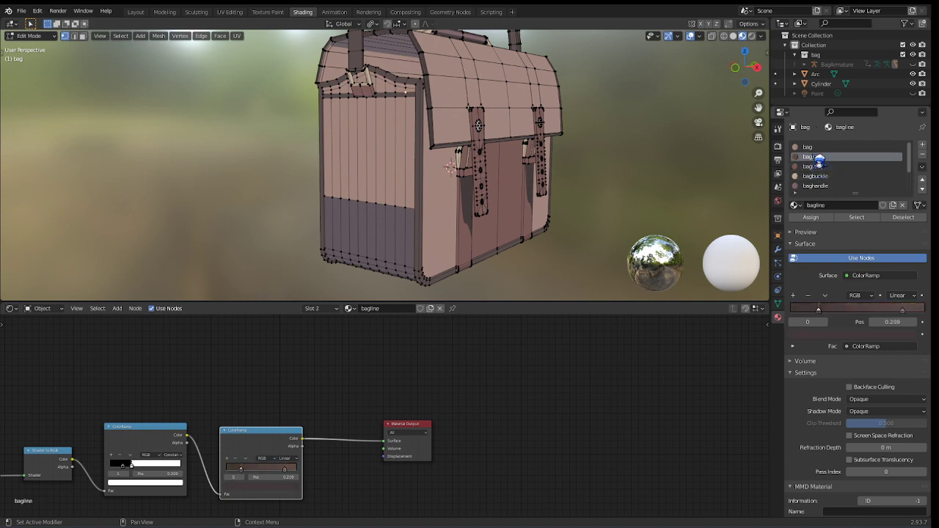
{"action": "left_click", "coordinate": [817, 148]}
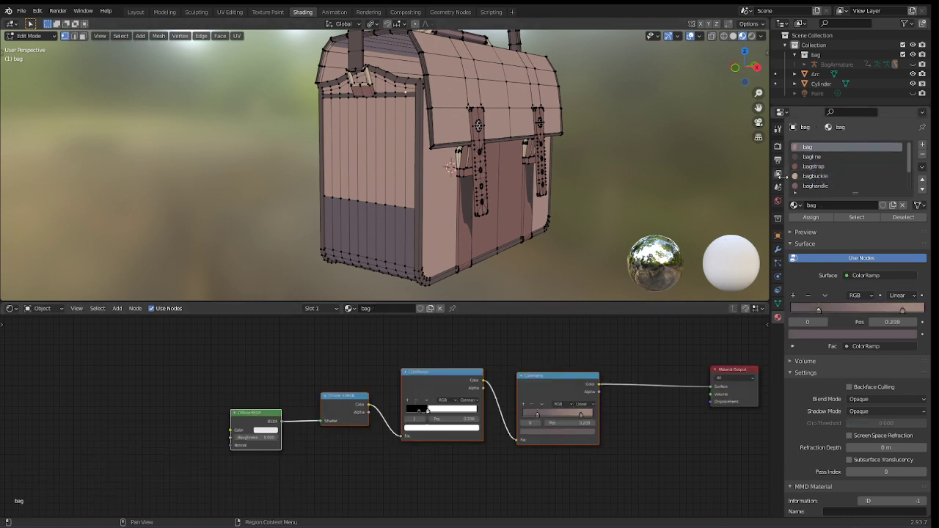
Shift the bag material's shader nodes slightly, space the second ColorRamp farther from the first, and select the first ramp's black stop
{"action": "left_click_drag", "start_coordinate": [263, 416], "coordinate": [262, 409]}
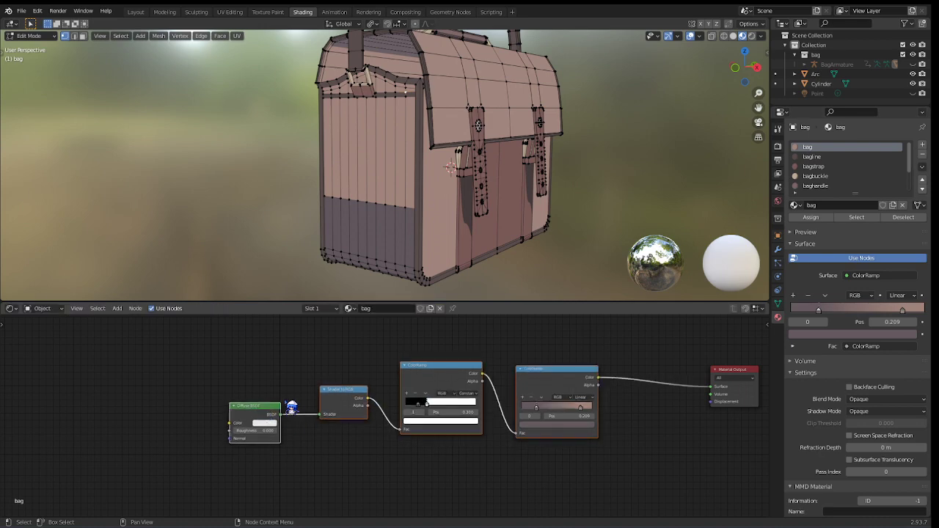
{"action": "left_click", "coordinate": [451, 367]}
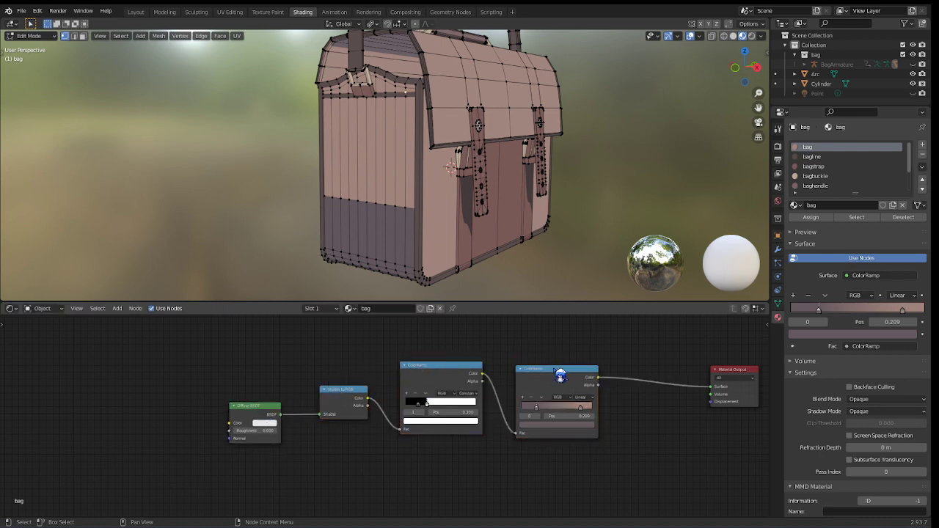
{"action": "left_click_drag", "start_coordinate": [560, 376], "coordinate": [583, 372]}
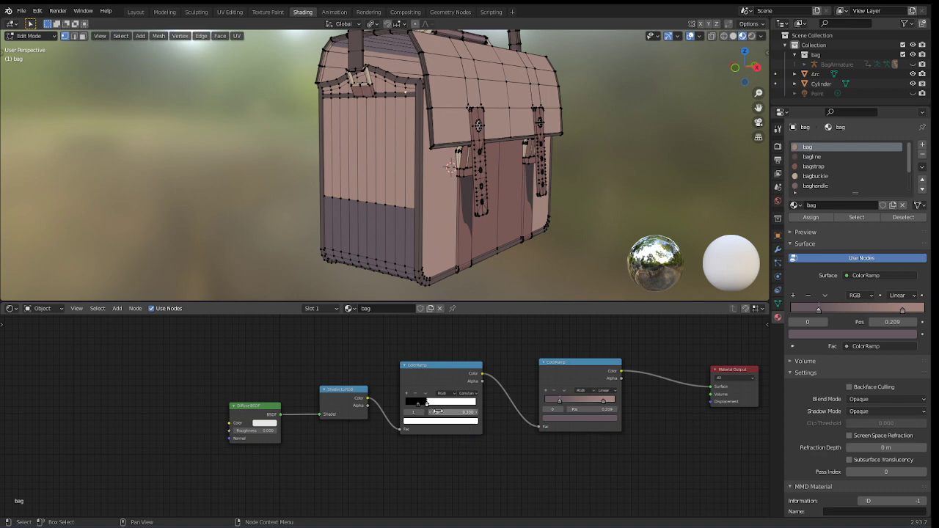
{"action": "left_click", "coordinate": [427, 404]}
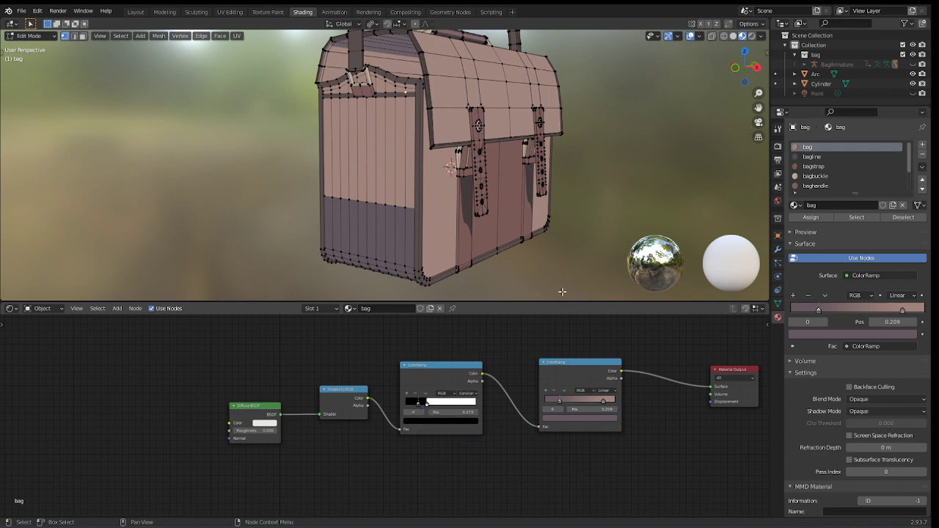
Switch the viewport to Rendered shading and unhide the Point light
{"action": "left_click", "coordinate": [756, 37]}
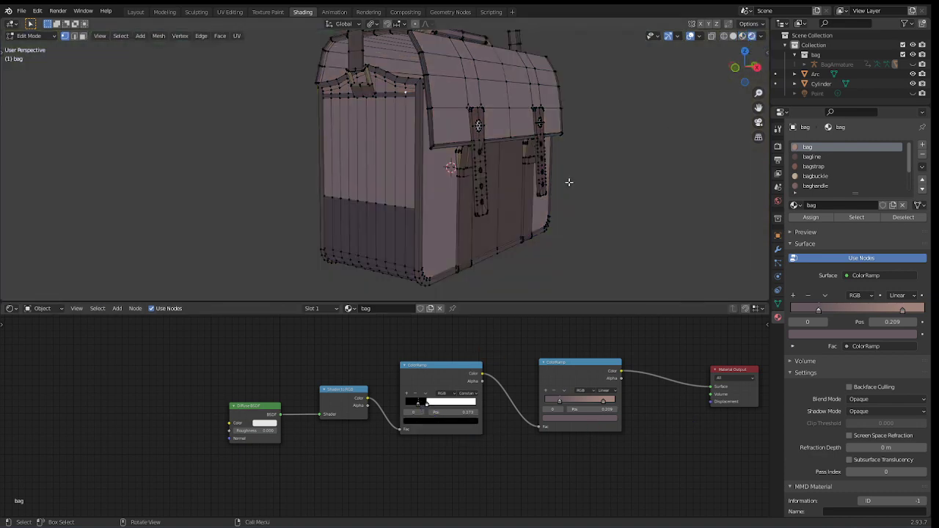
{"action": "scroll", "coordinate": [569, 182], "scroll_direction": "down", "scroll_amount": 3}
{"action": "left_click", "coordinate": [921, 99]}
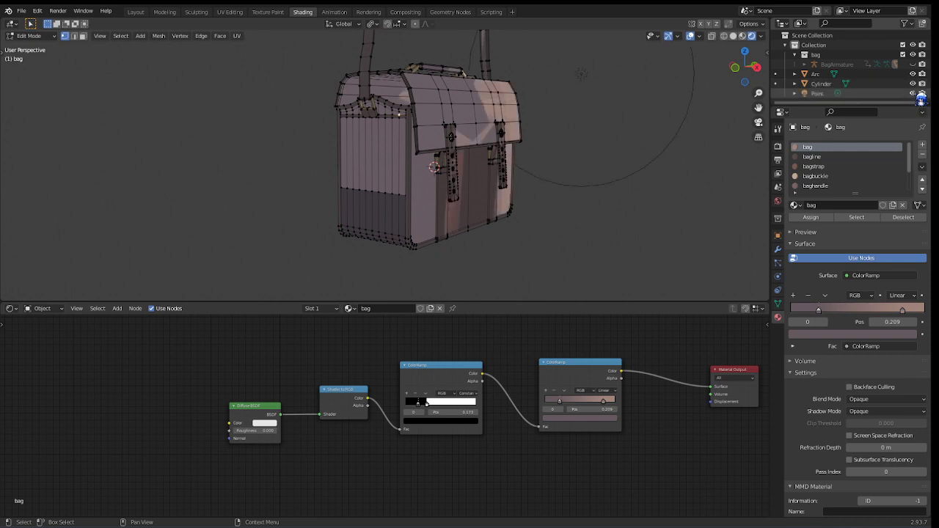
Move the white stop of the bag material's Constant ColorRamp farther along to enlarge the shadow area, and check the bag's side
{"action": "middle_click_drag", "start_coordinate": [557, 176], "coordinate": [514, 193]}
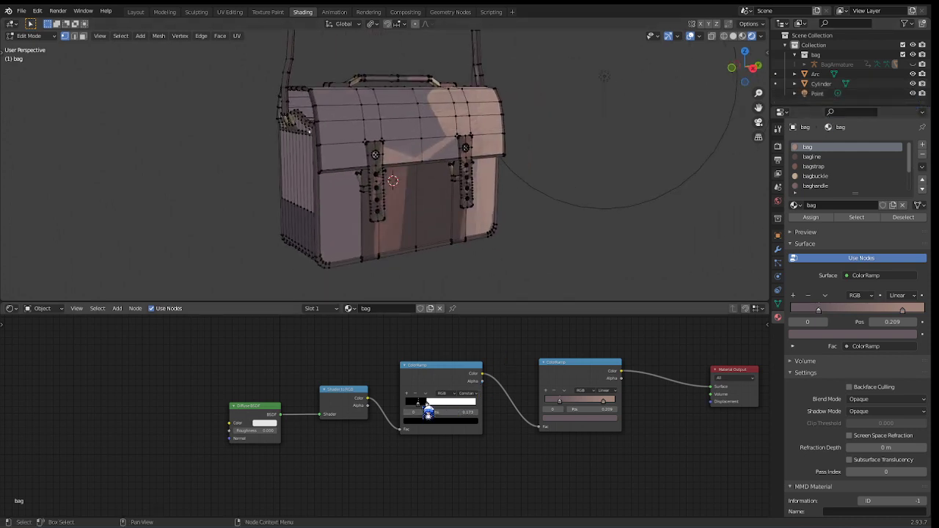
{"action": "mouse_move", "coordinate": [419, 406]}
{"action": "left_mouse_down"}
{"action": "mouse_move", "coordinate": [448, 409]}
{"action": "mouse_move", "coordinate": [438, 412]}
{"action": "left_mouse_up"}
{"action": "middle_click_drag", "start_coordinate": [484, 191], "coordinate": [519, 50]}
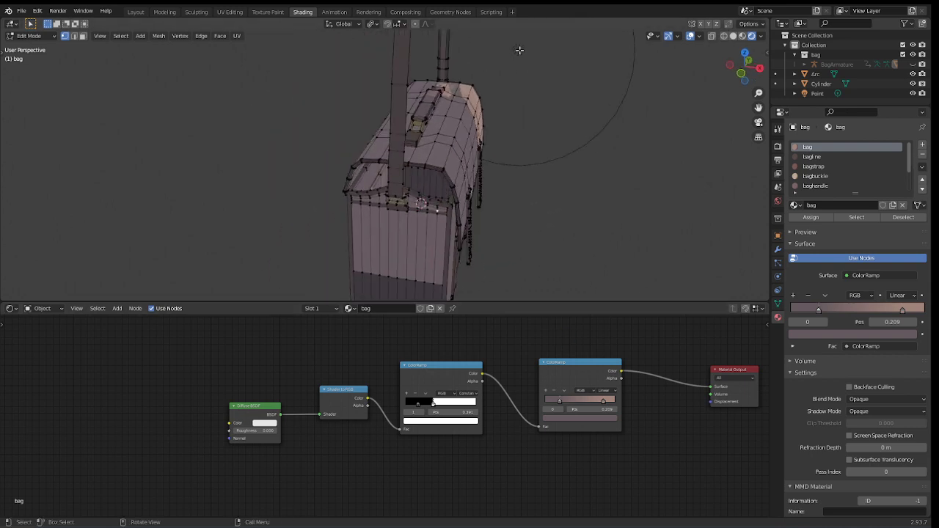
Return to Object Mode and move the Point light to the bag's rear side, bringing the whole back into view
{"action": "key", "text": "Tab"}
{"action": "left_click", "coordinate": [519, 50]}
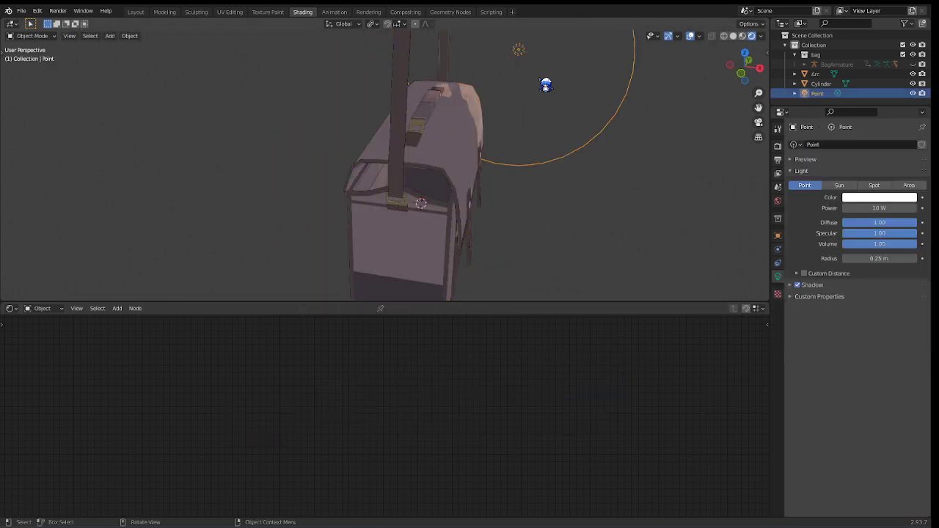
{"action": "key", "text": "g"}
{"action": "left_click", "coordinate": [294, 207]}
{"action": "middle_click_drag", "start_coordinate": [294, 210], "coordinate": [468, 185]}
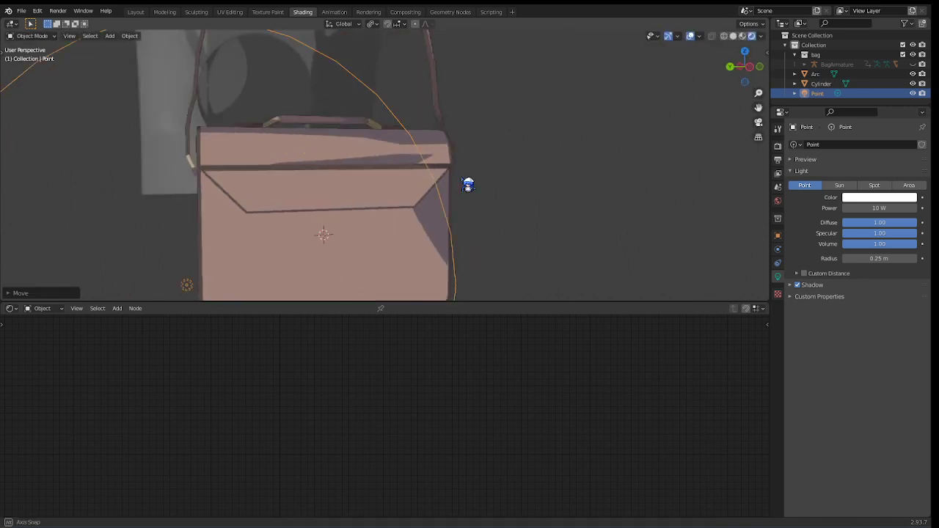
{"action": "scroll", "coordinate": [452, 191], "scroll_direction": "down", "scroll_amount": 3}
{"action": "middle_click_drag", "start_coordinate": [398, 196], "coordinate": [398, 130], "text": "shift"}
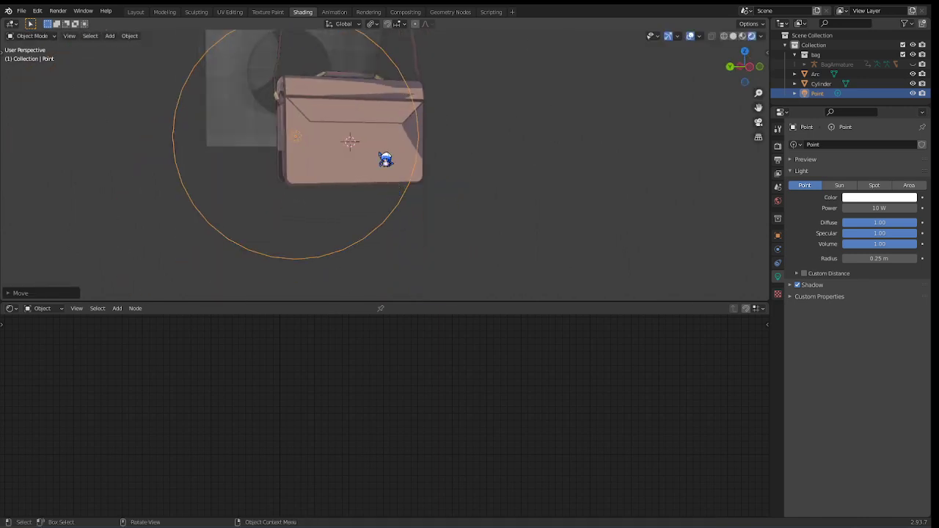
Select the bag and try out the stops of its Constant ColorRamp against the lit back panel
{"action": "left_click", "coordinate": [385, 160]}
{"action": "scroll", "coordinate": [421, 180], "scroll_direction": "up", "scroll_amount": 2}
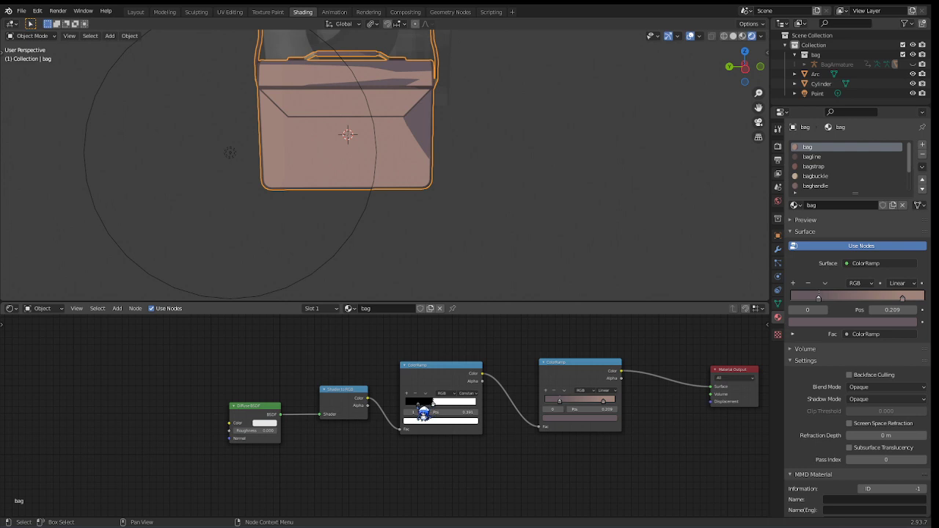
{"action": "mouse_move", "coordinate": [418, 407]}
{"action": "left_mouse_down"}
{"action": "mouse_move", "coordinate": [476, 411]}
{"action": "mouse_move", "coordinate": [438, 422]}
{"action": "mouse_move", "coordinate": [436, 411]}
{"action": "left_mouse_up"}
{"action": "left_click", "coordinate": [426, 404]}
{"action": "scroll", "coordinate": [437, 413], "scroll_direction": "down", "scroll_amount": 1}
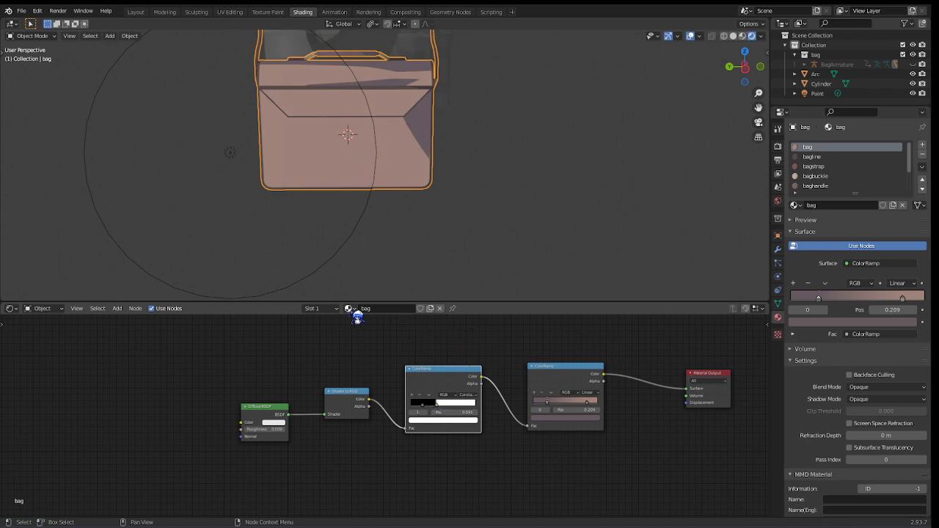
Compare the node setups of the bagline, bagstrap, bagbuckle and baghandle materials
{"action": "left_click", "coordinate": [833, 158]}
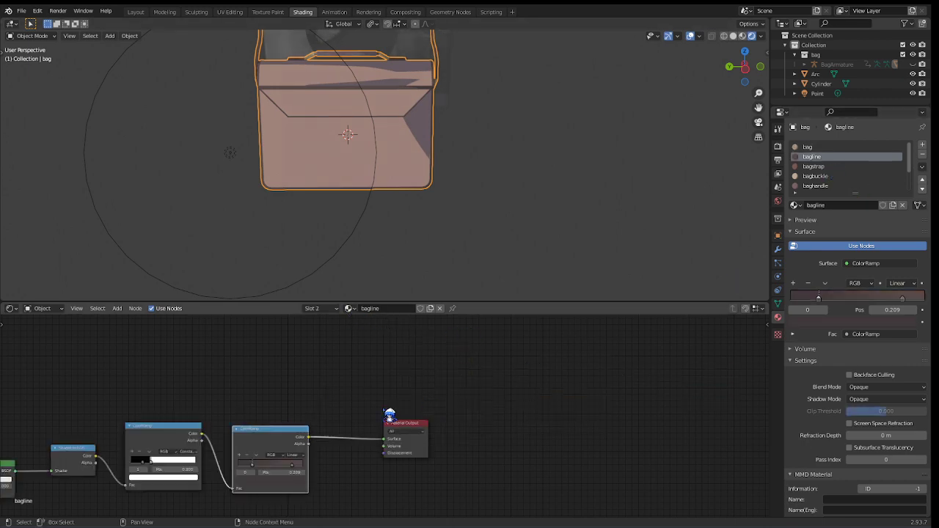
{"action": "middle_click_drag", "start_coordinate": [392, 413], "coordinate": [576, 343]}
{"action": "left_click", "coordinate": [820, 167]}
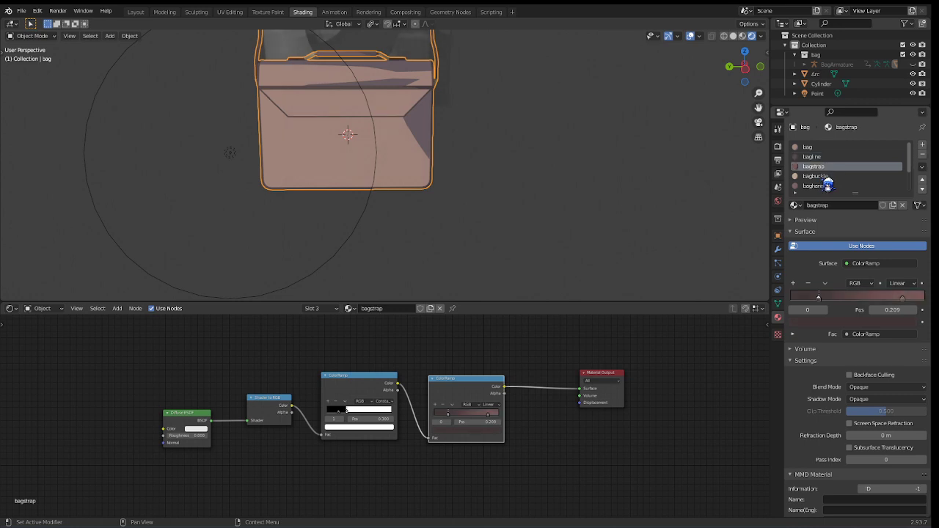
{"action": "left_click", "coordinate": [821, 176]}
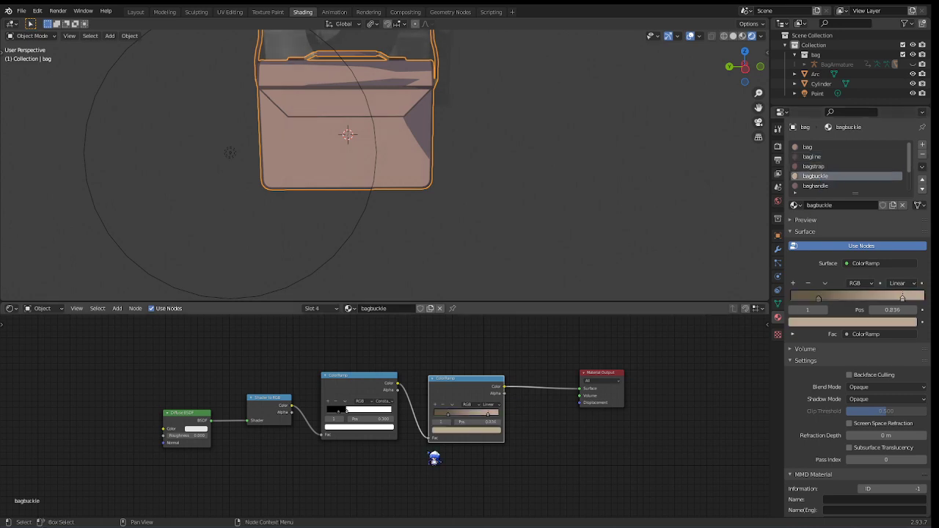
{"action": "left_click", "coordinate": [816, 186]}
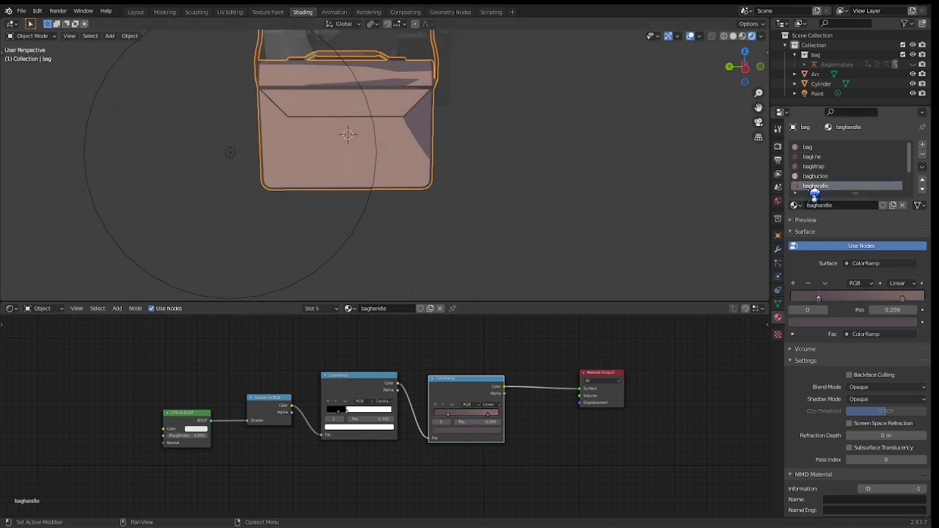
Look through the remaining material slots of the bag and show the nodes of the Outline.001 material
{"action": "middle_click_drag", "start_coordinate": [514, 187], "coordinate": [463, 192]}
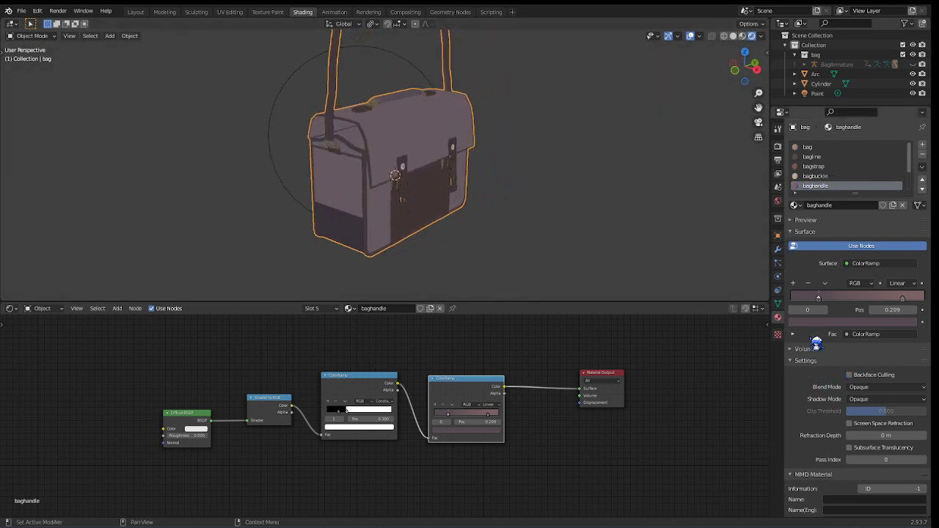
{"action": "scroll", "coordinate": [816, 345], "scroll_direction": "down", "scroll_amount": 8}
{"action": "scroll", "coordinate": [826, 389], "scroll_direction": "up", "scroll_amount": 8}
{"action": "scroll", "coordinate": [829, 185], "scroll_direction": "down", "scroll_amount": 3}
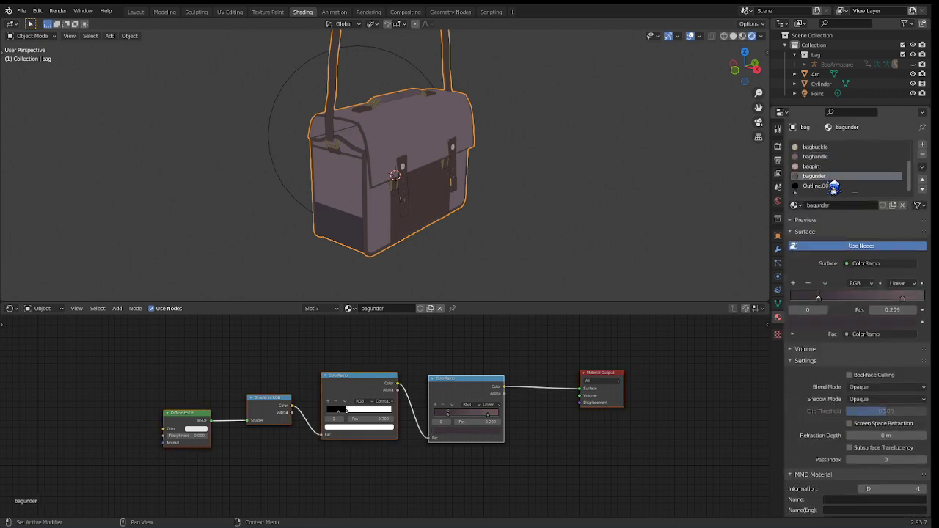
{"action": "left_click", "coordinate": [825, 186]}
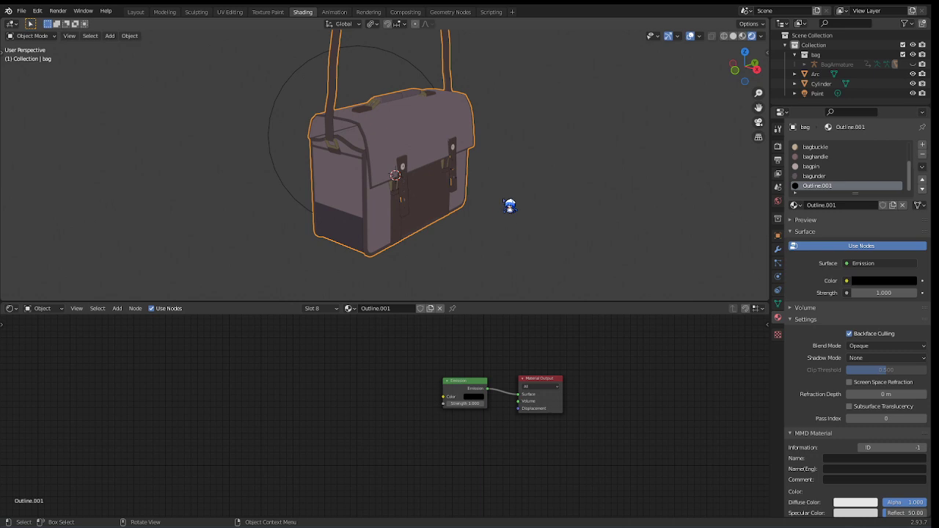
Move the Point light from behind the bag to just above the end of its flap, repositioning it from two angles
{"action": "left_click", "coordinate": [284, 176]}
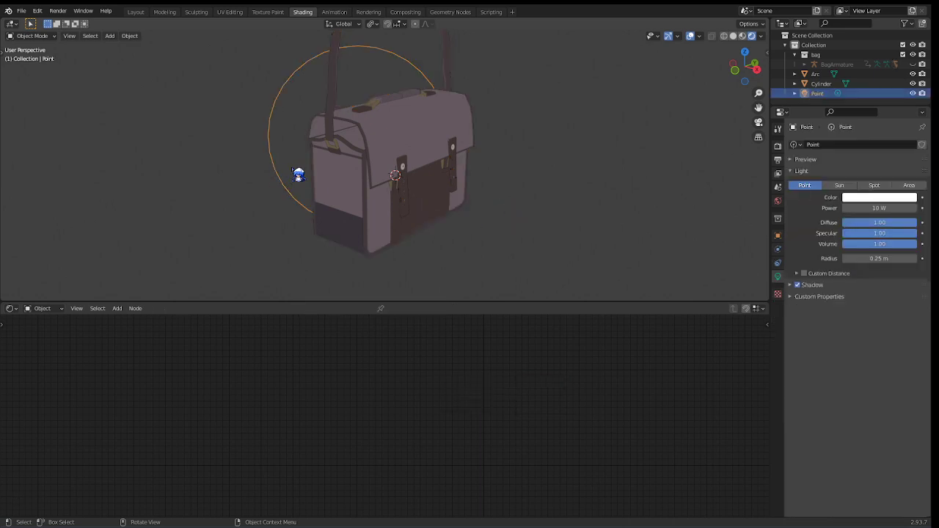
{"action": "key", "text": "g"}
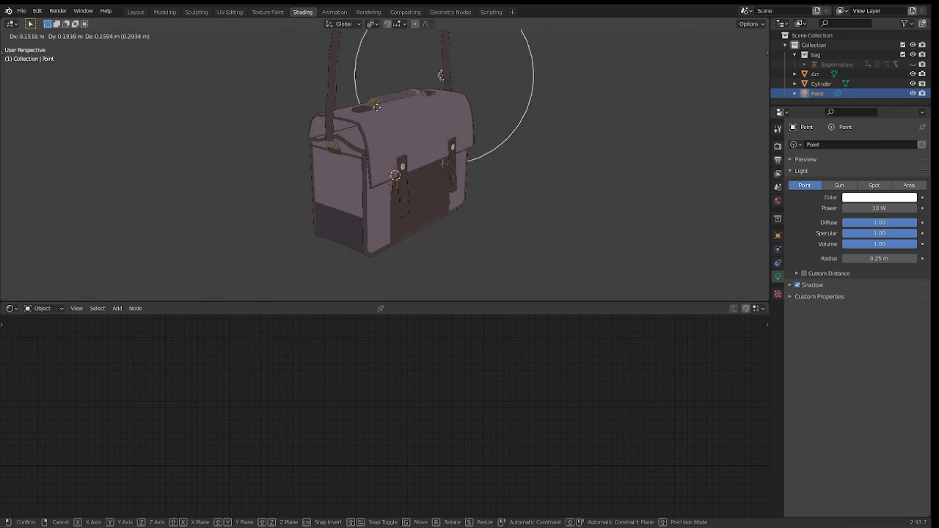
{"action": "left_click", "coordinate": [401, 120]}
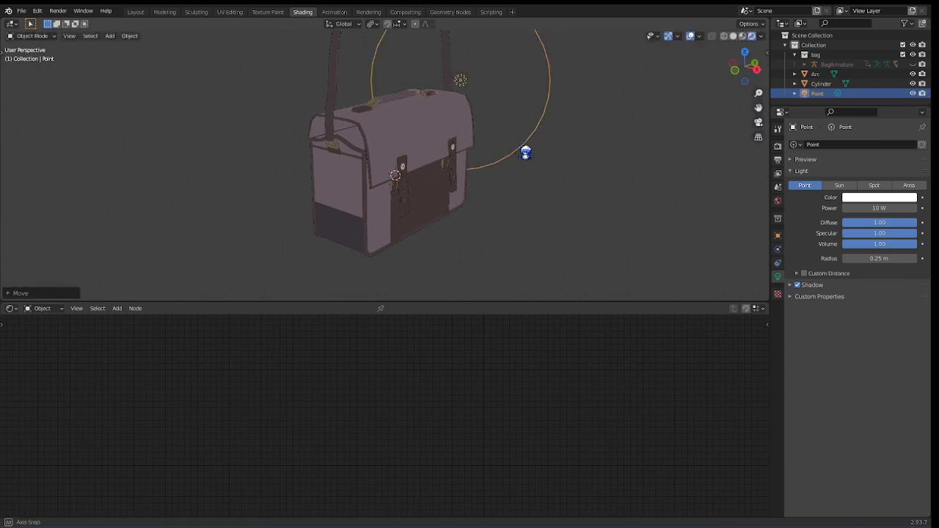
{"action": "middle_click_drag", "start_coordinate": [525, 151], "coordinate": [482, 183]}
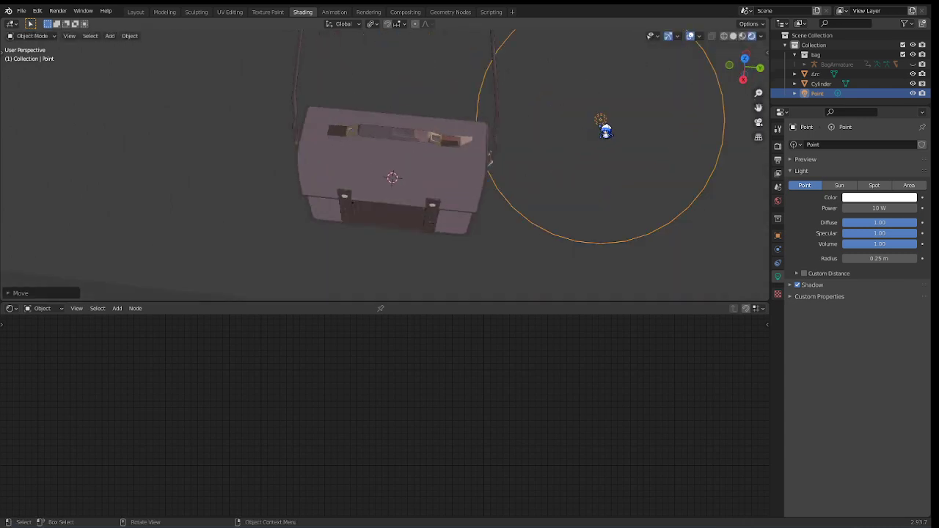
{"action": "key", "text": "g"}
{"action": "left_click", "coordinate": [480, 139]}
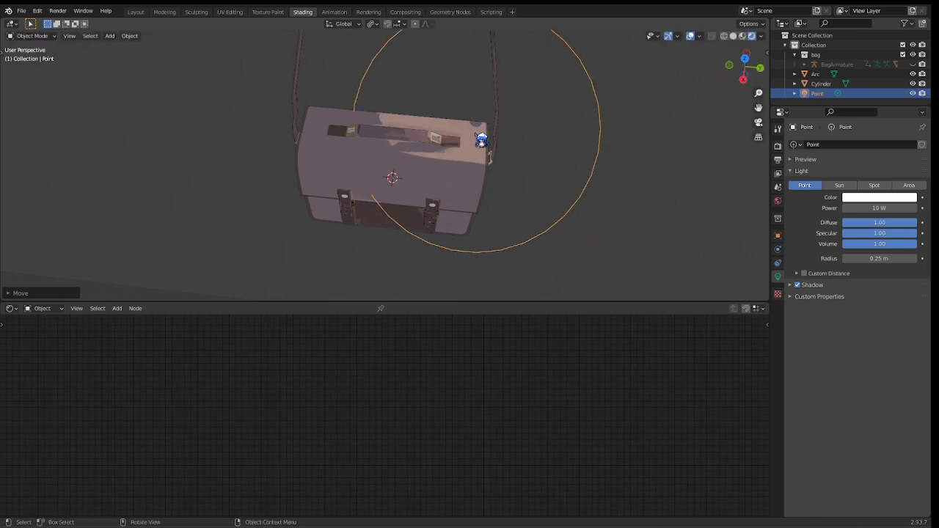
{"action": "middle_click_drag", "start_coordinate": [480, 139], "coordinate": [745, 40]}
Switch to Material Preview shading, select the bag and examine its black outlines close up around the shoulder strap buckle
{"action": "left_click", "coordinate": [743, 36]}
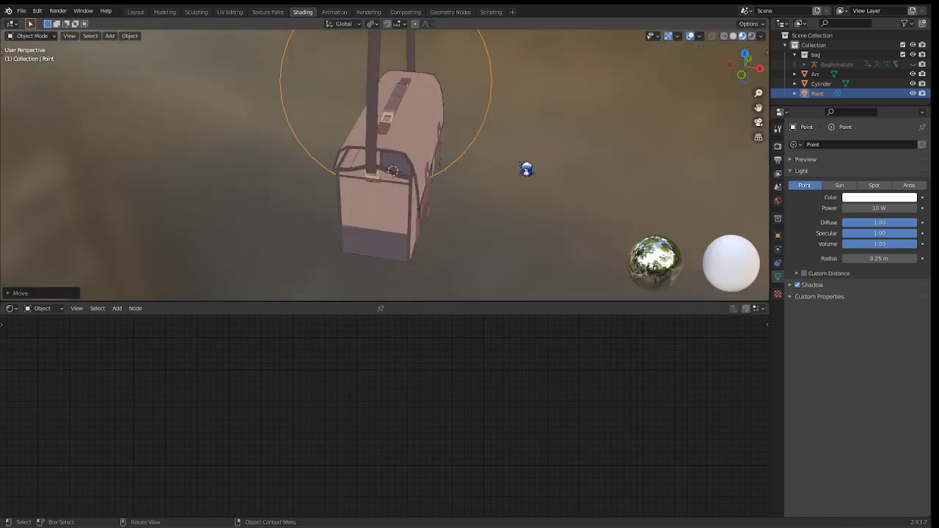
{"action": "left_click", "coordinate": [402, 141]}
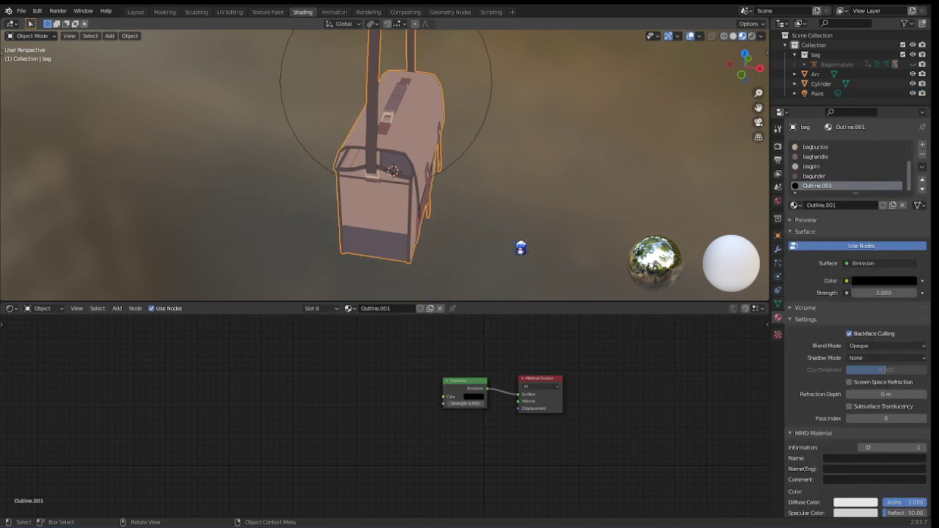
{"action": "scroll", "coordinate": [508, 229], "scroll_direction": "up", "scroll_amount": 10}
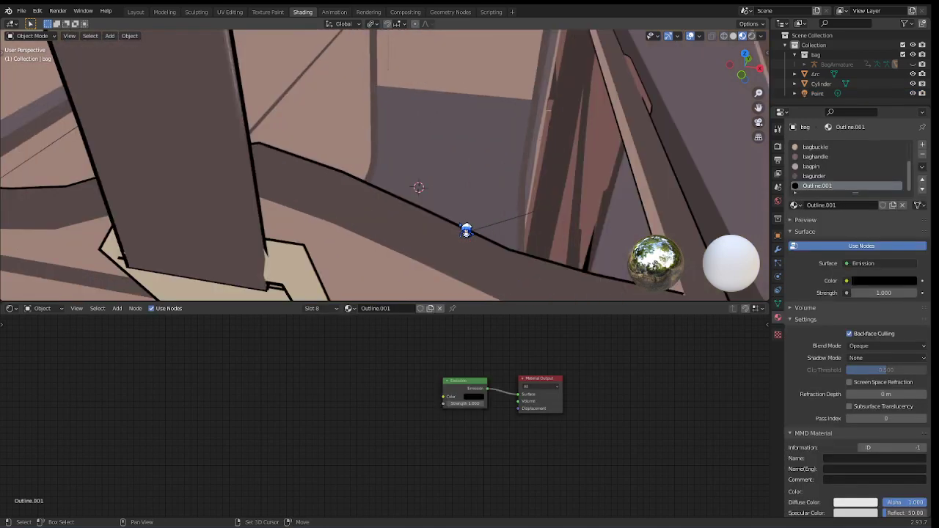
{"action": "middle_click_drag", "start_coordinate": [515, 160], "coordinate": [517, 166]}
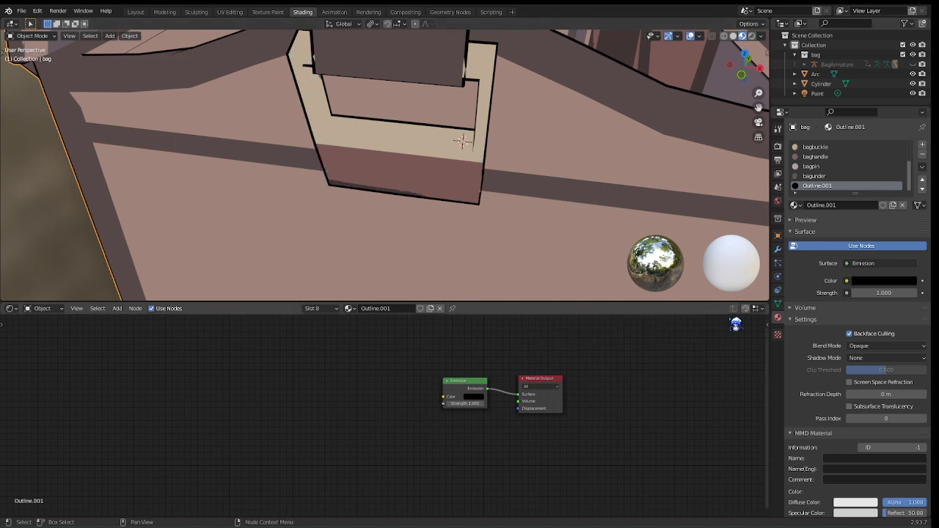
Pull back from the buckle to the bag's side and shift the Material Output node of Outline.001 away from the Emission node
{"action": "scroll", "coordinate": [505, 174], "scroll_direction": "down", "scroll_amount": 3}
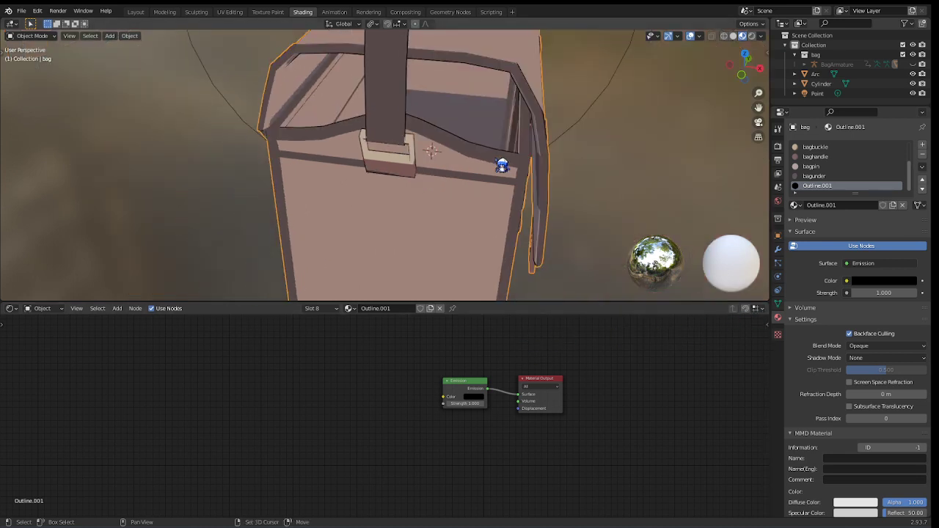
{"action": "middle_click_drag", "start_coordinate": [504, 168], "coordinate": [486, 159]}
{"action": "middle_click_drag", "start_coordinate": [568, 364], "coordinate": [454, 374]}
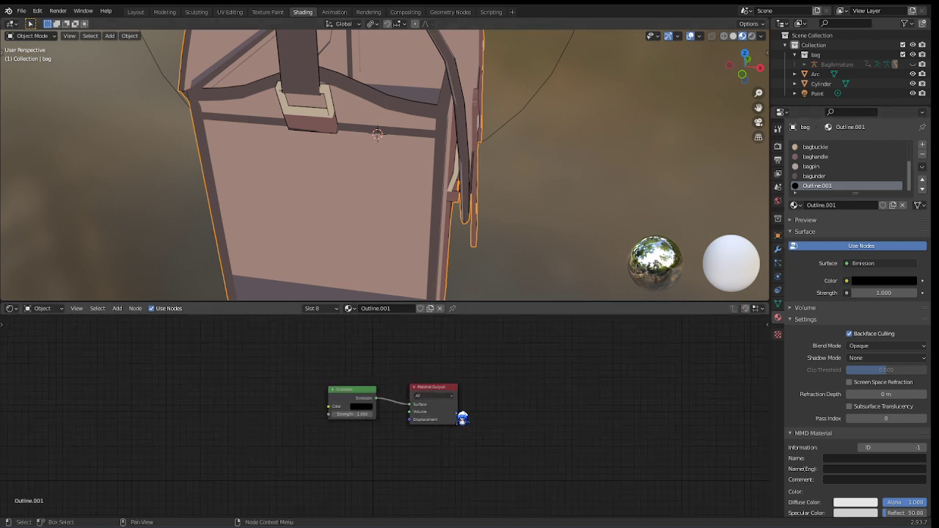
{"action": "left_click_drag", "start_coordinate": [437, 386], "coordinate": [457, 394]}
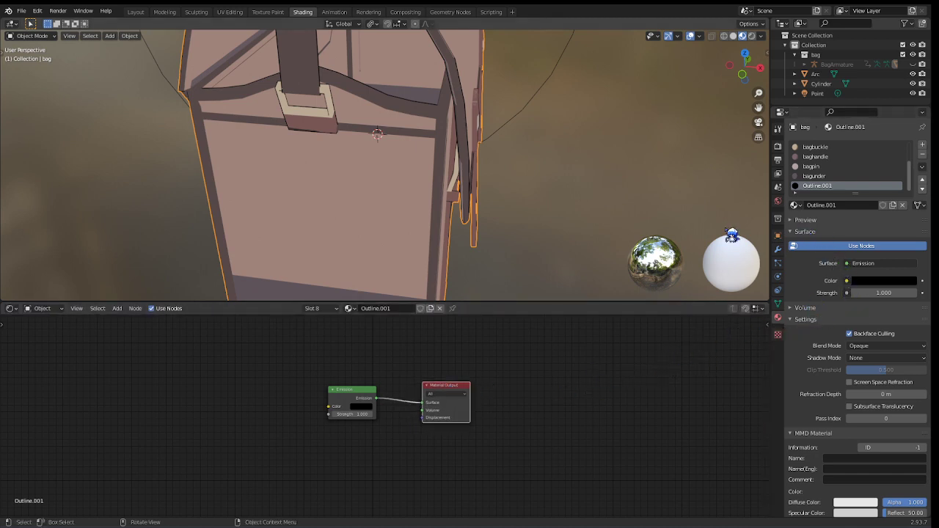
Examine the bag's Solidify modifier settings for the outline, including its Normals and Materials options
{"action": "left_click", "coordinate": [778, 251]}
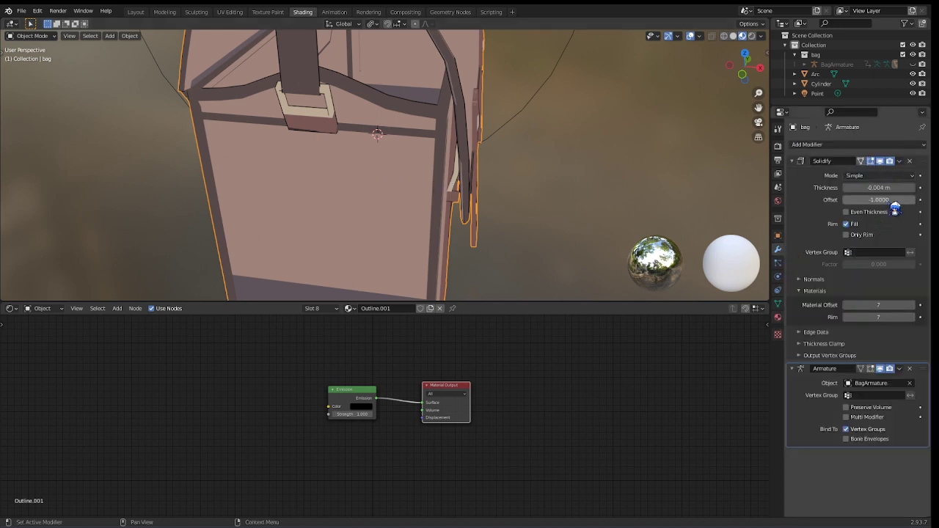
{"action": "key", "text": "minus"}
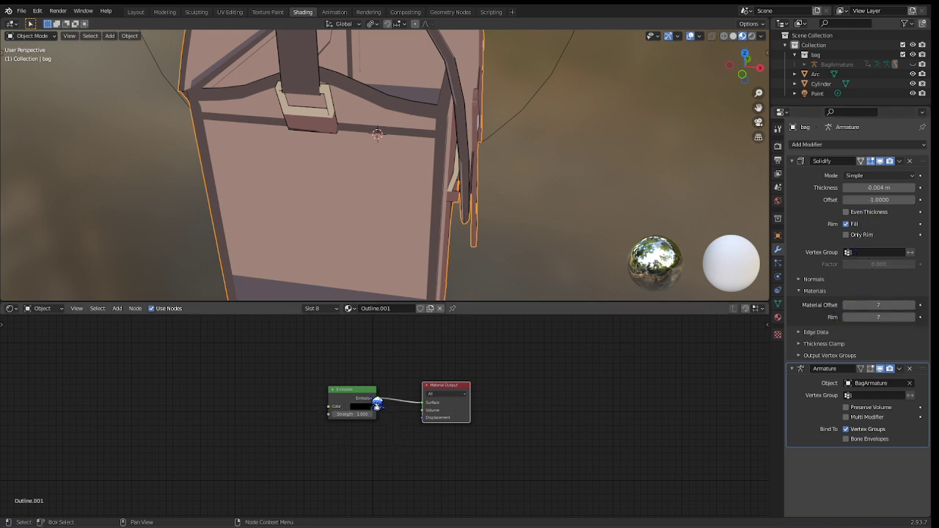
{"action": "left_click", "coordinate": [807, 285]}
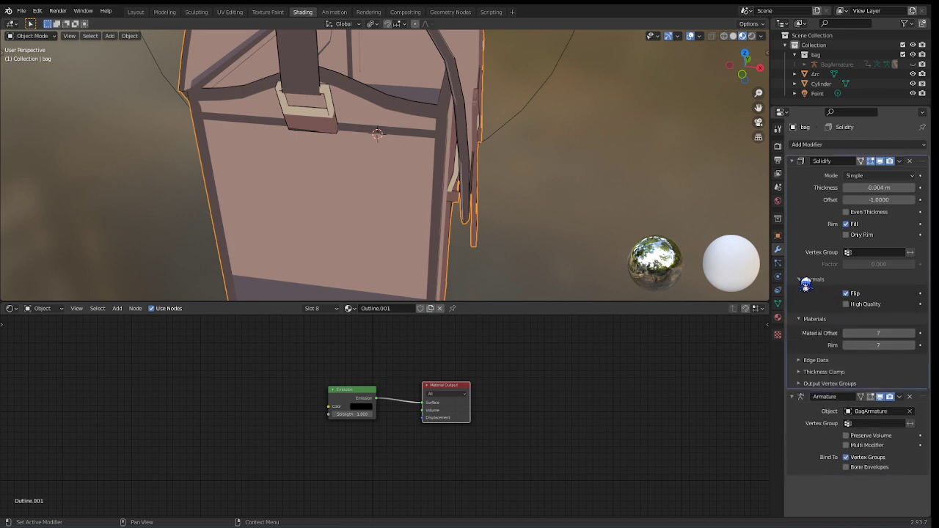
{"action": "left_click", "coordinate": [806, 284]}
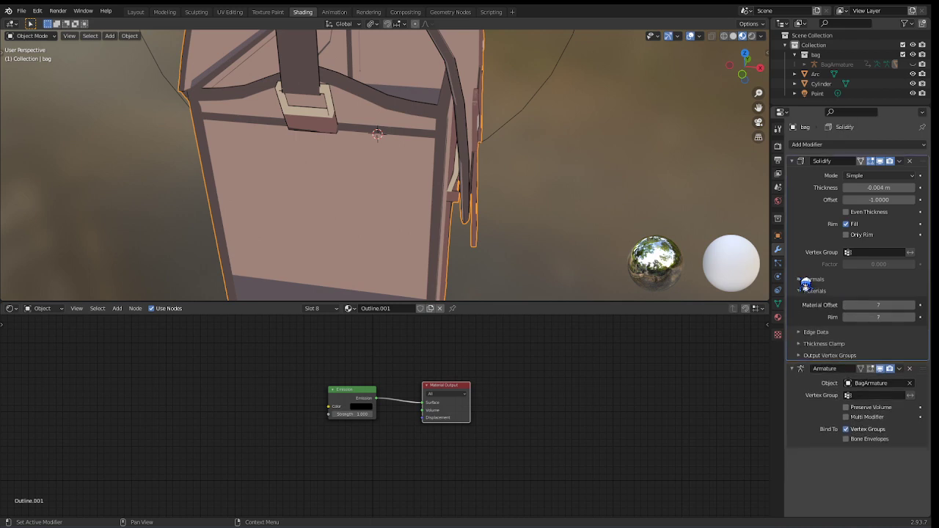
Return to the Outline.001 material settings, nudge its Emission node and bring the whole bag into view from its front corner
{"action": "left_click", "coordinate": [778, 318]}
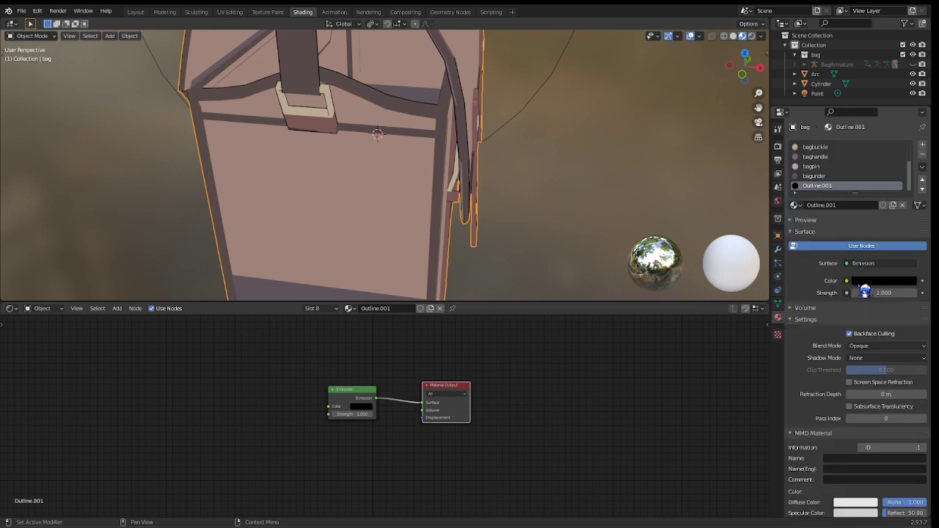
{"action": "left_click_drag", "start_coordinate": [373, 401], "coordinate": [371, 397]}
{"action": "middle_click_drag", "start_coordinate": [578, 203], "coordinate": [536, 189]}
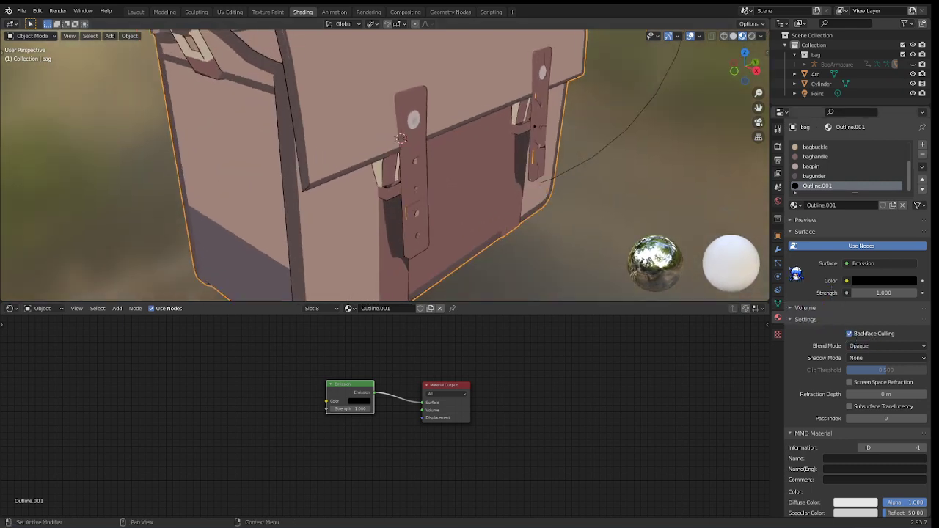
{"action": "middle_click_drag", "start_coordinate": [504, 113], "coordinate": [530, 189], "text": "shift"}
{"action": "scroll", "coordinate": [528, 162], "scroll_direction": "down", "scroll_amount": 4}
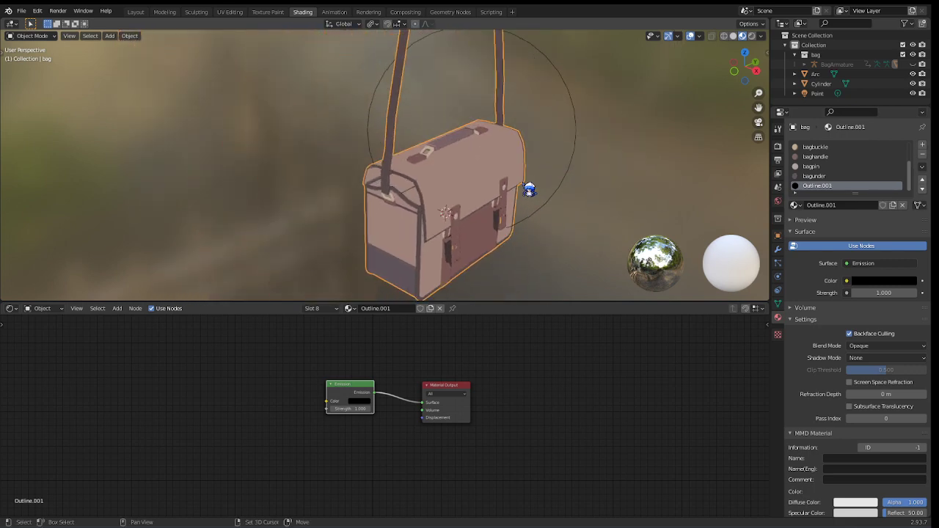
Look through the bag's material slots, comparing the bagbuckle, bagline, baghandle and Outline.001 nodes, and finish on the bag material
{"action": "left_click", "coordinate": [137, 12]}
{"action": "left_click", "coordinate": [303, 11]}
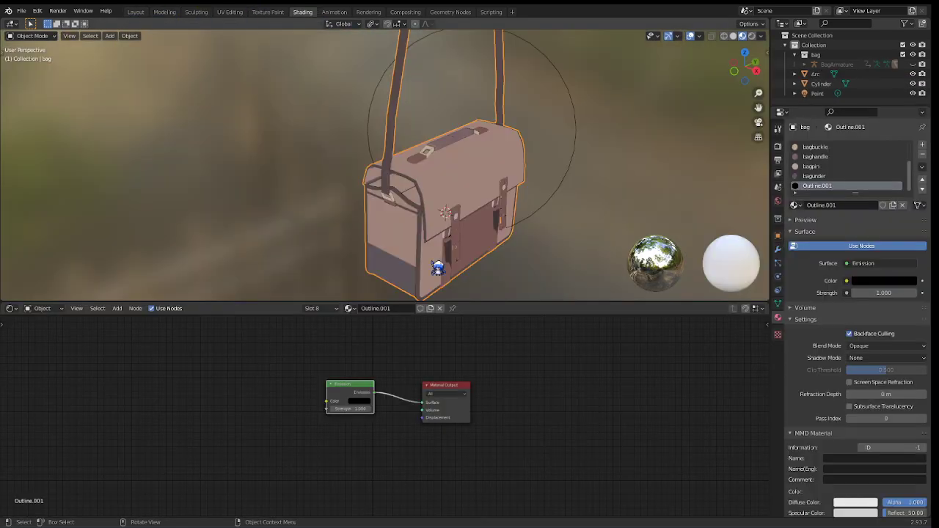
{"action": "left_click", "coordinate": [355, 309]}
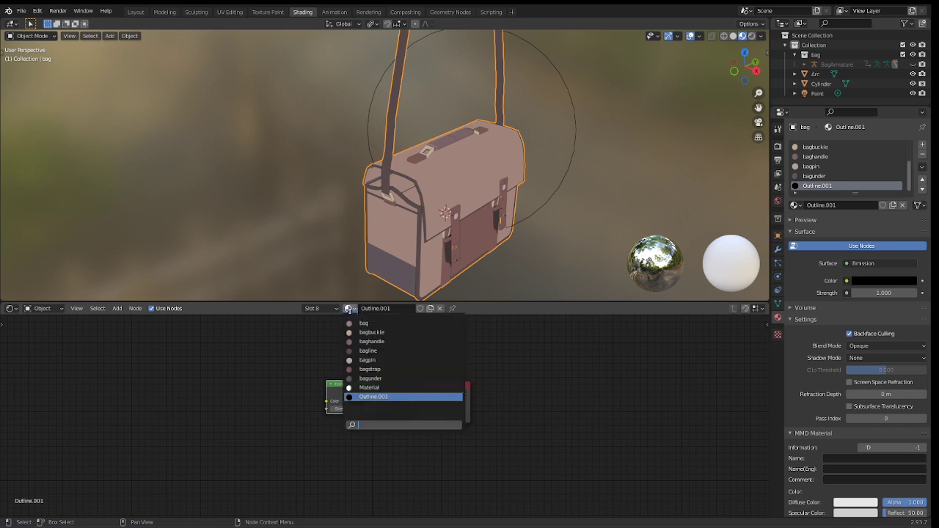
{"action": "left_click", "coordinate": [355, 309]}
{"action": "left_click", "coordinate": [866, 149]}
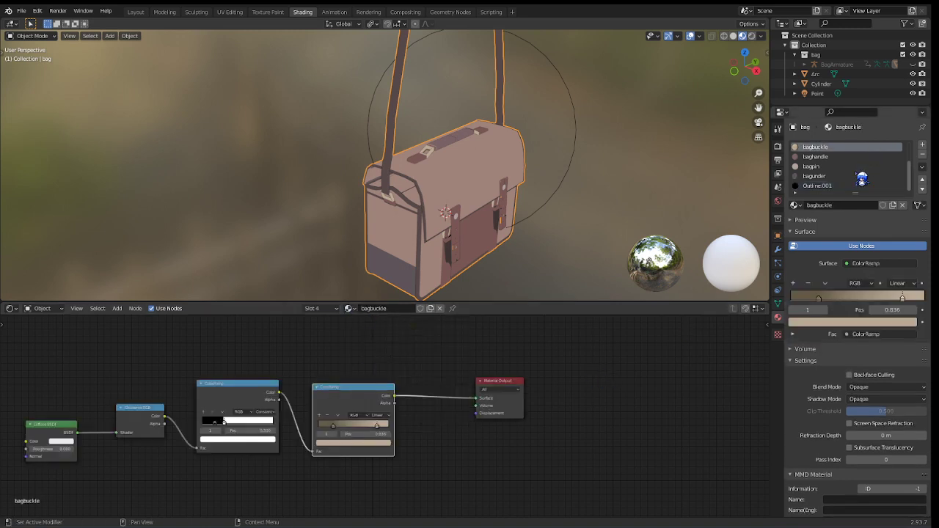
{"action": "scroll", "coordinate": [857, 176], "scroll_direction": "up", "scroll_amount": 3}
{"action": "left_click", "coordinate": [857, 168]}
{"action": "left_click", "coordinate": [857, 157]}
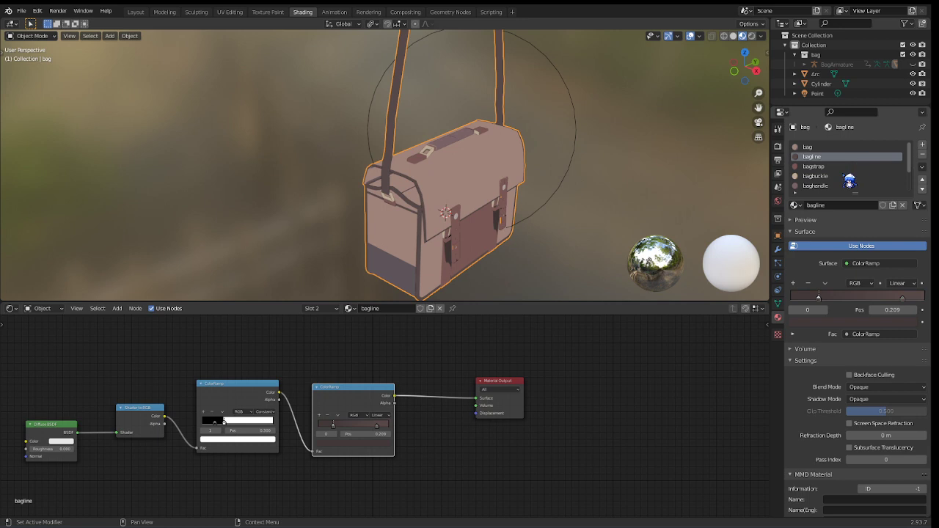
{"action": "left_click", "coordinate": [838, 188]}
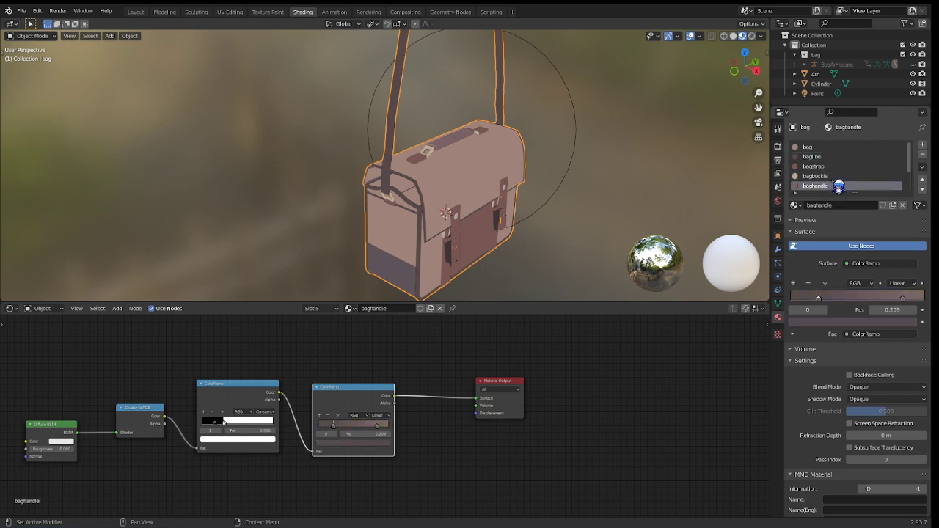
{"action": "scroll", "coordinate": [834, 176], "scroll_direction": "down", "scroll_amount": 3, "text": "ctrl"}
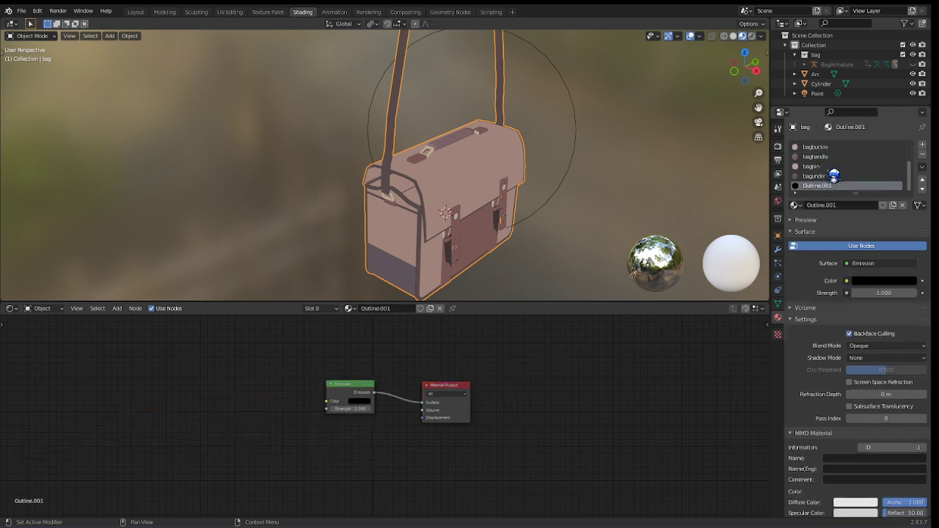
{"action": "scroll", "coordinate": [834, 176], "scroll_direction": "up", "scroll_amount": 1, "text": "ctrl"}
{"action": "scroll", "coordinate": [834, 176], "scroll_direction": "up", "scroll_amount": 6, "text": "ctrl"}
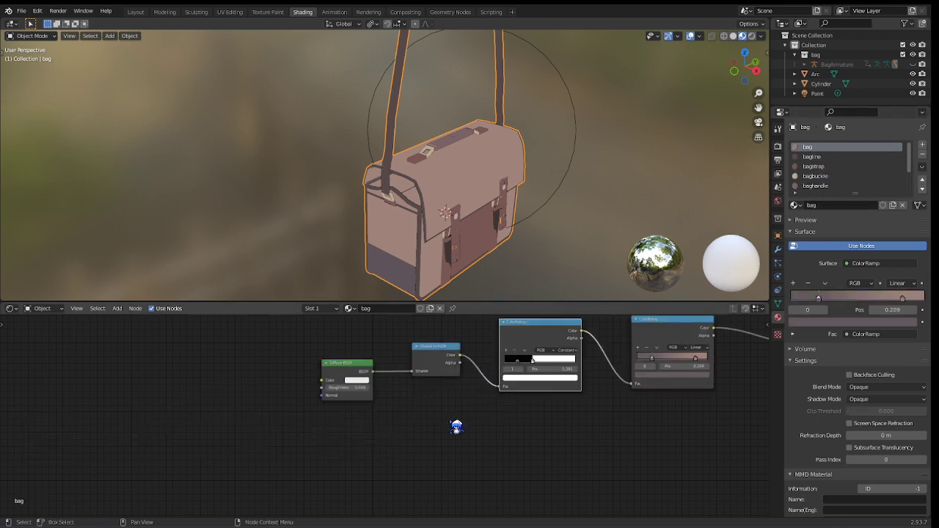
In the Layout workspace, hide the Point light and unhide BagArmature in the viewport
{"action": "left_click", "coordinate": [135, 12]}
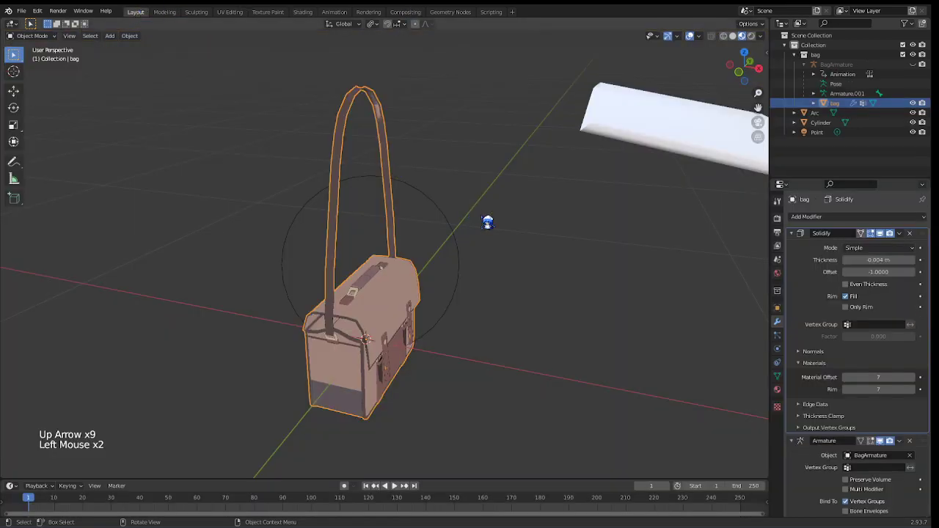
{"action": "scroll", "coordinate": [550, 209], "scroll_direction": "down", "scroll_amount": 4}
{"action": "scroll", "coordinate": [517, 243], "scroll_direction": "up", "scroll_amount": 2}
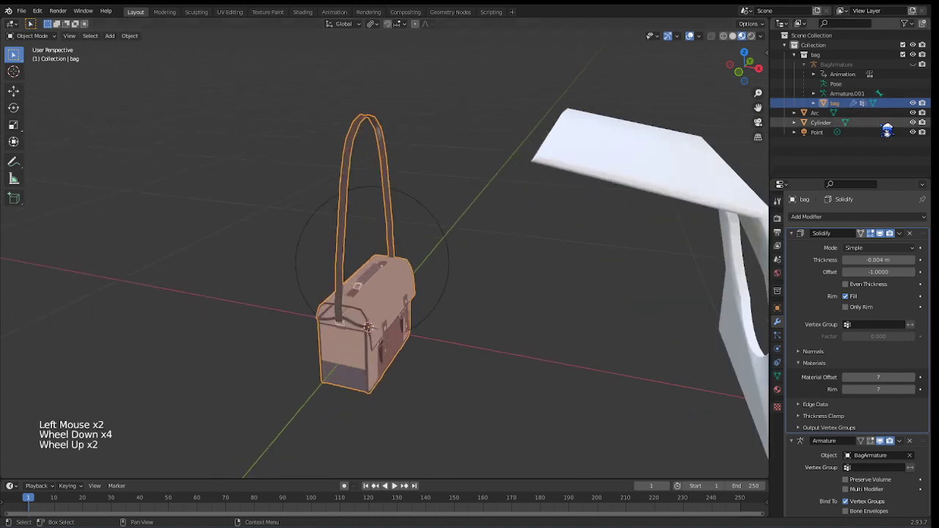
{"action": "left_click", "coordinate": [912, 133]}
{"action": "left_click", "coordinate": [914, 133]}
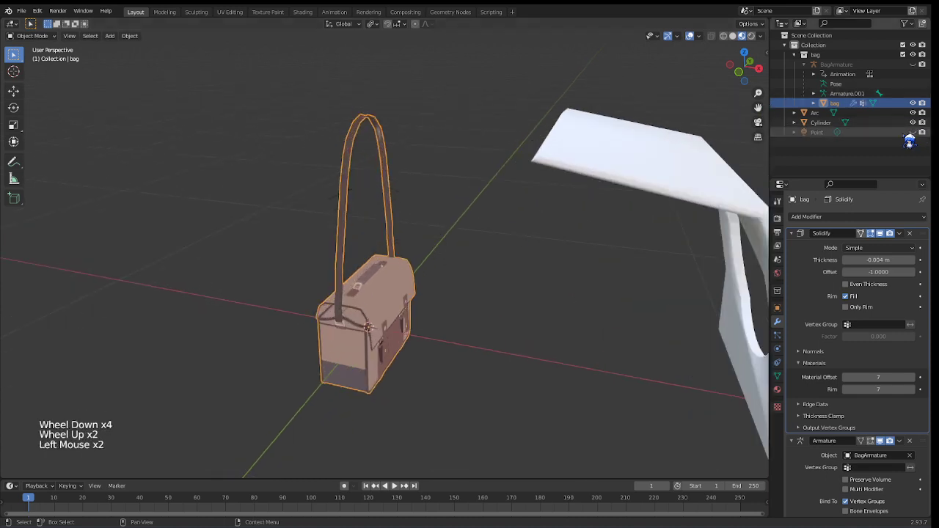
{"action": "left_click", "coordinate": [913, 64]}
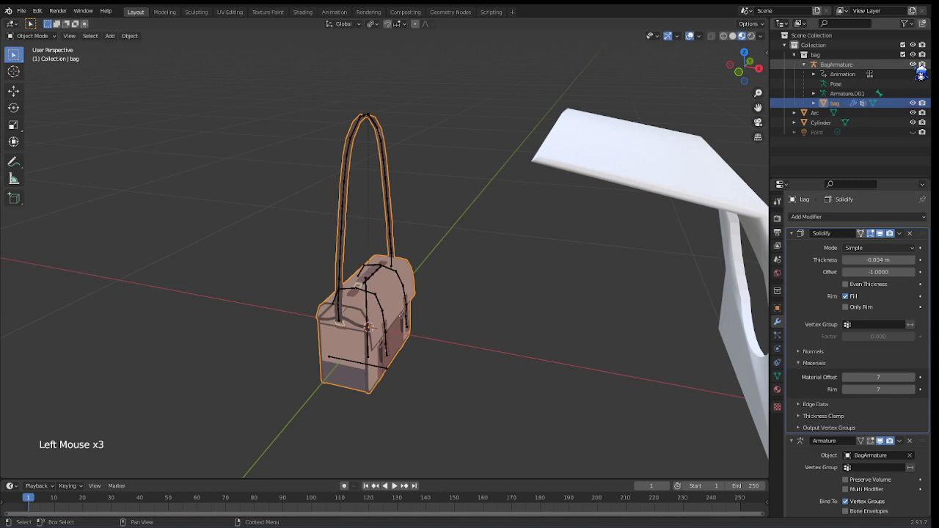
{"action": "key", "text": "shift"}
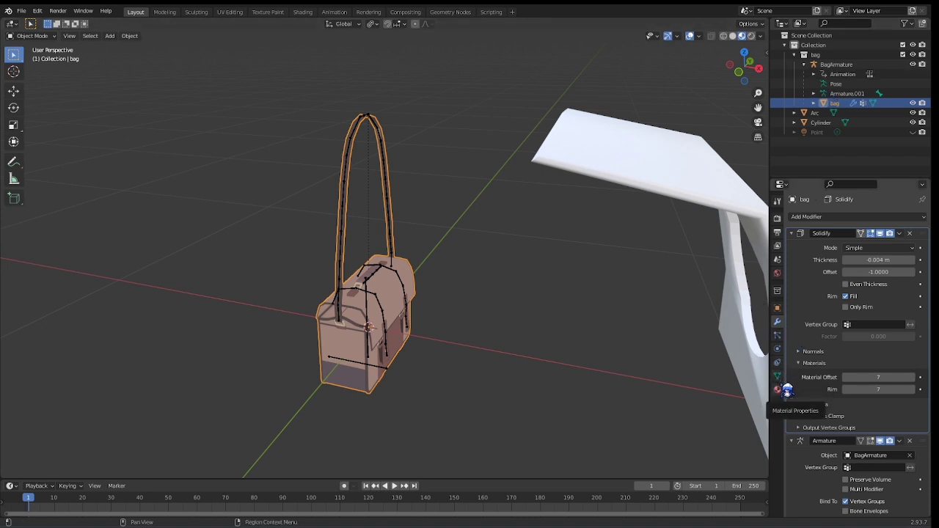
Select BagArmature and enter Edit Mode on it with the bag framed close up
{"action": "left_click", "coordinate": [378, 303]}
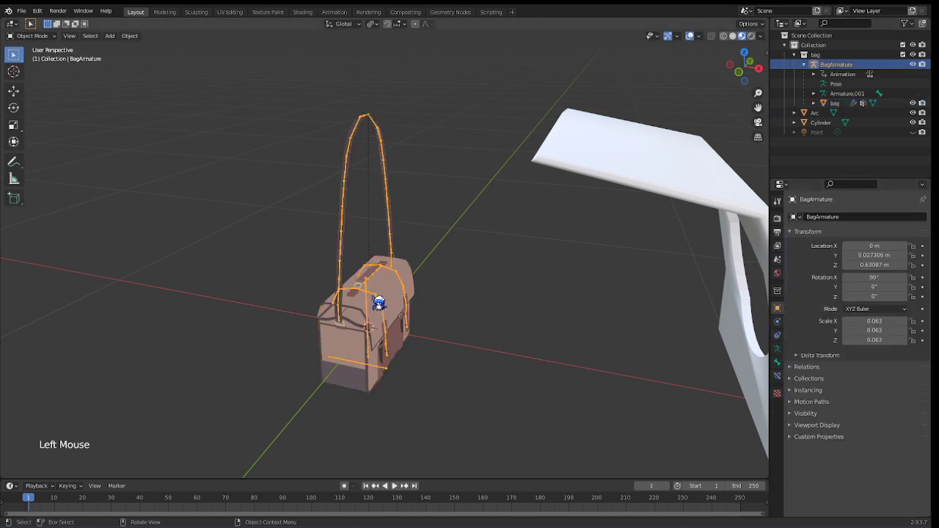
{"action": "middle_click_drag", "start_coordinate": [423, 295], "coordinate": [507, 262], "text": "shift"}
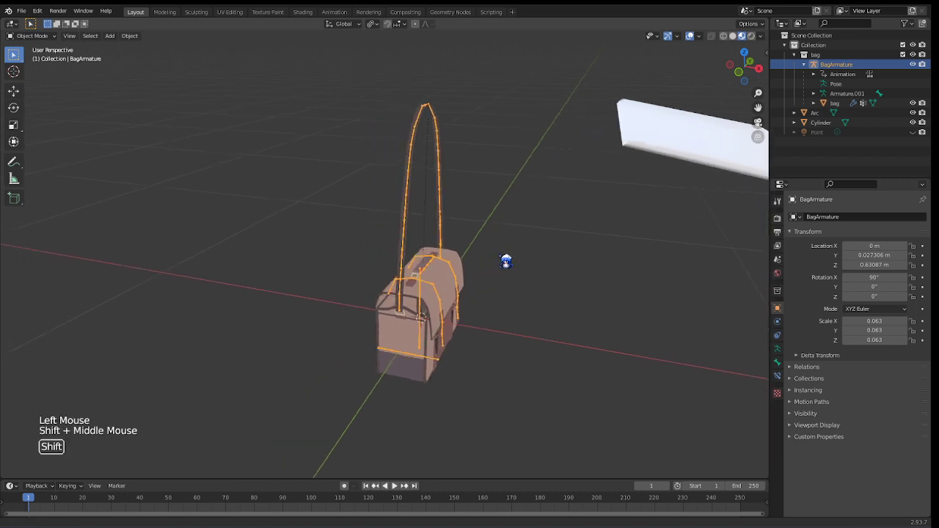
{"action": "scroll", "coordinate": [528, 331], "scroll_direction": "up", "scroll_amount": 2}
{"action": "scroll", "coordinate": [528, 330], "scroll_direction": "up", "scroll_amount": 1}
{"action": "middle_click_drag", "start_coordinate": [530, 323], "coordinate": [531, 257], "text": "shift"}
{"action": "scroll", "coordinate": [530, 254], "scroll_direction": "up", "scroll_amount": 1}
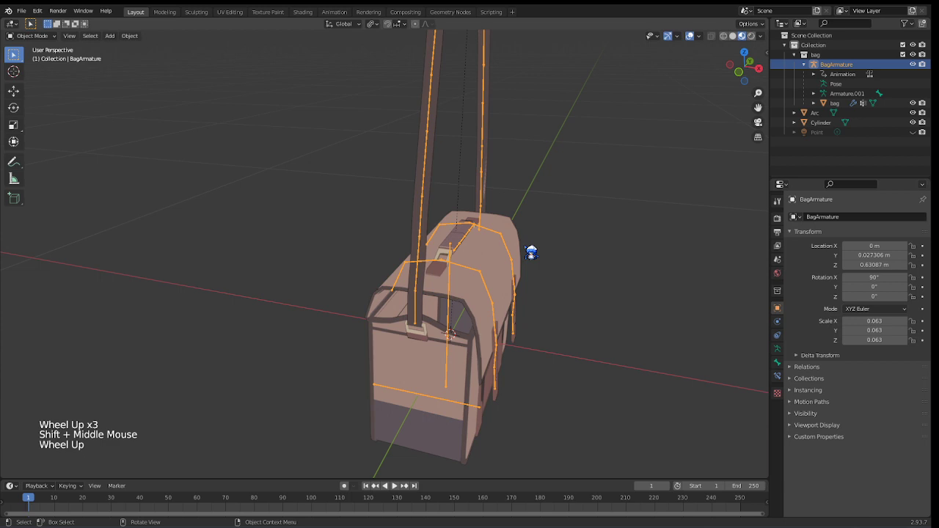
{"action": "key", "text": "Tab"}
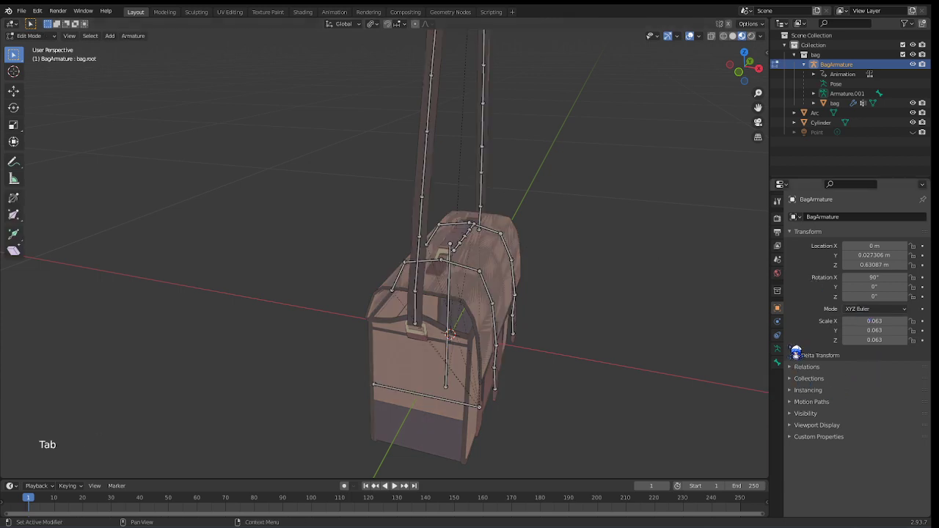
Look at the bone and armature properties of BagArmature and select the bag.root bone across the base of the bag
{"action": "middle_click_drag", "start_coordinate": [638, 253], "coordinate": [534, 227], "text": "shift"}
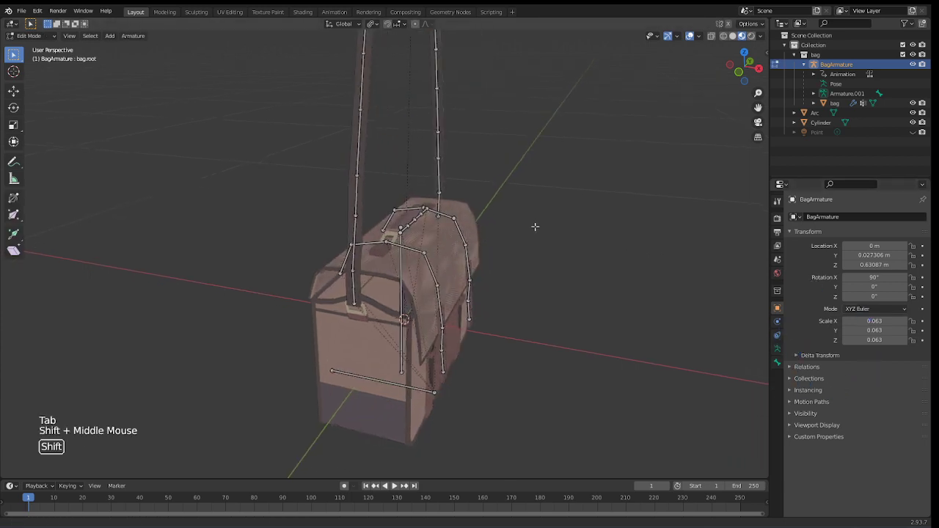
{"action": "left_click", "coordinate": [779, 362]}
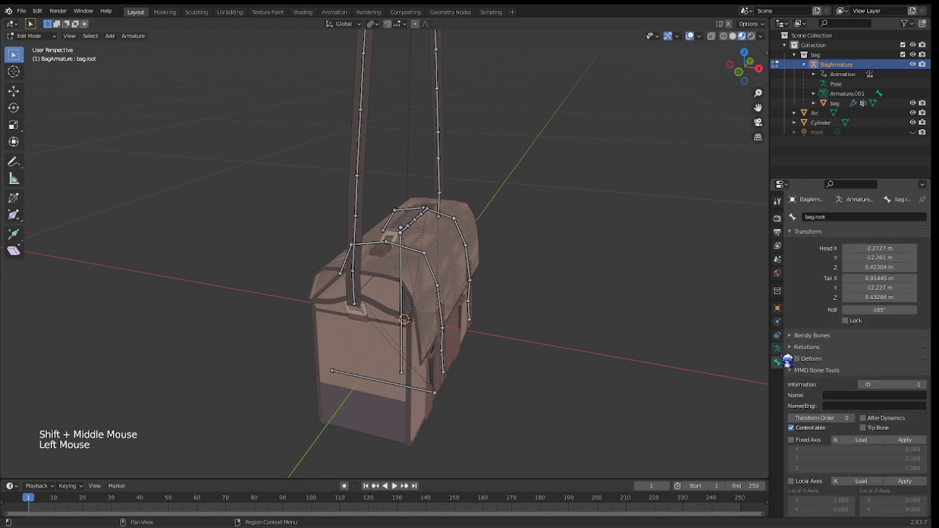
{"action": "left_click", "coordinate": [779, 350]}
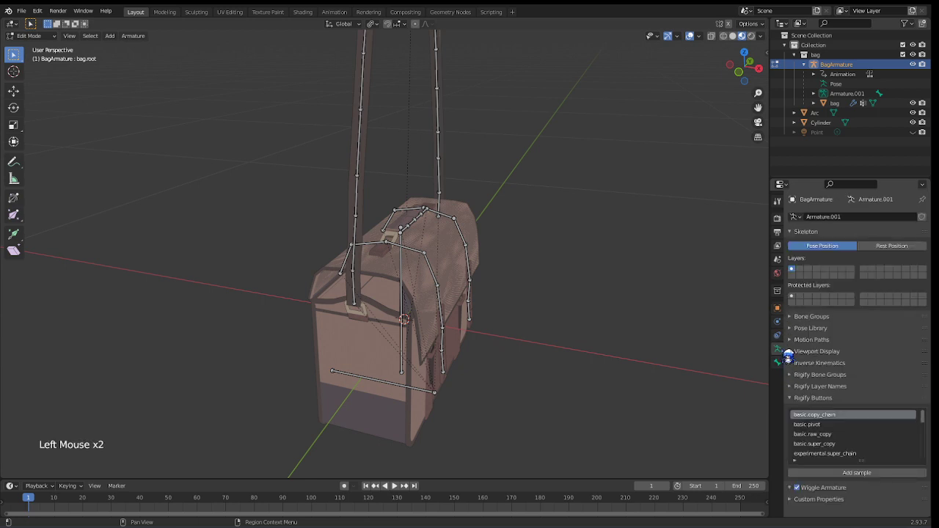
{"action": "left_click", "coordinate": [414, 386]}
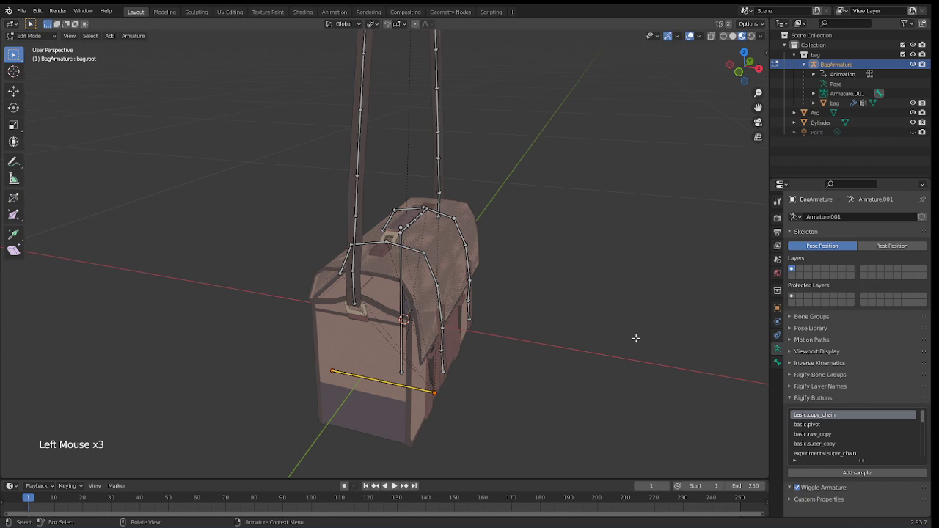
{"action": "scroll", "coordinate": [486, 357], "scroll_direction": "down", "scroll_amount": 3}
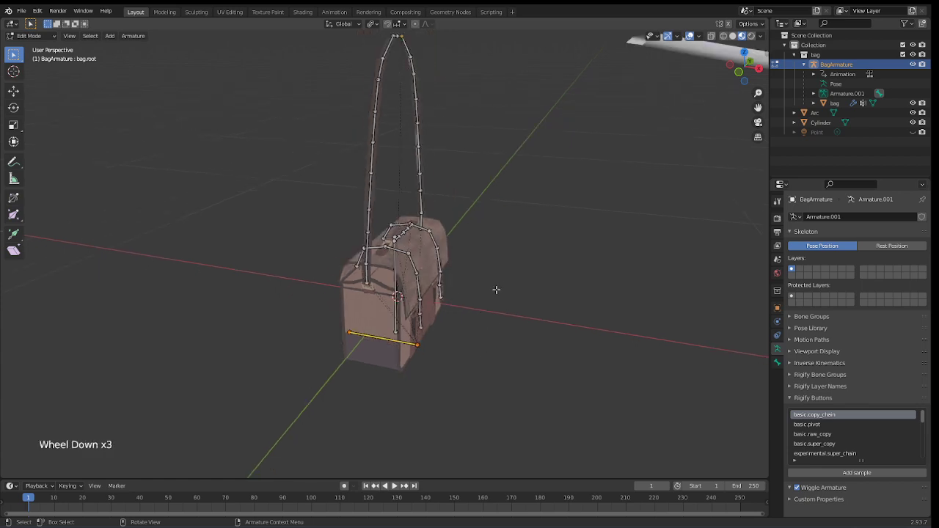
Point out the bag's flap bones by selecting them individually, including the end bone at the front strap
{"action": "middle_click_drag", "start_coordinate": [497, 289], "coordinate": [506, 254], "text": "shift"}
{"action": "scroll", "coordinate": [505, 345], "scroll_direction": "up", "scroll_amount": 3}
{"action": "middle_click_drag", "start_coordinate": [406, 398], "coordinate": [453, 297], "text": "shift"}
{"action": "left_click", "coordinate": [405, 348]}
{"action": "left_click", "coordinate": [383, 243]}
{"action": "left_click", "coordinate": [386, 241]}
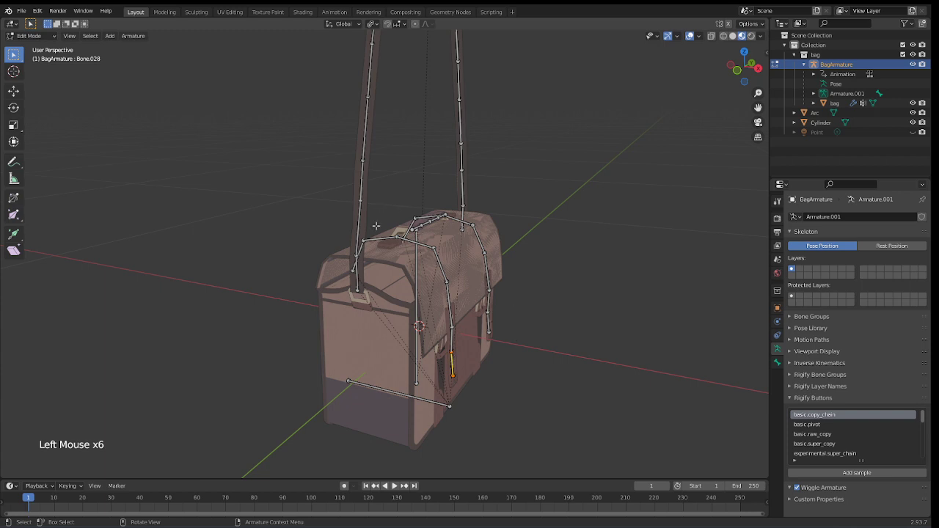
Point out the shoulder strap's bone chain by box-selecting a bone on its side and the bones at its peak
{"action": "middle_click_drag", "start_coordinate": [431, 284], "coordinate": [406, 341], "text": "shift"}
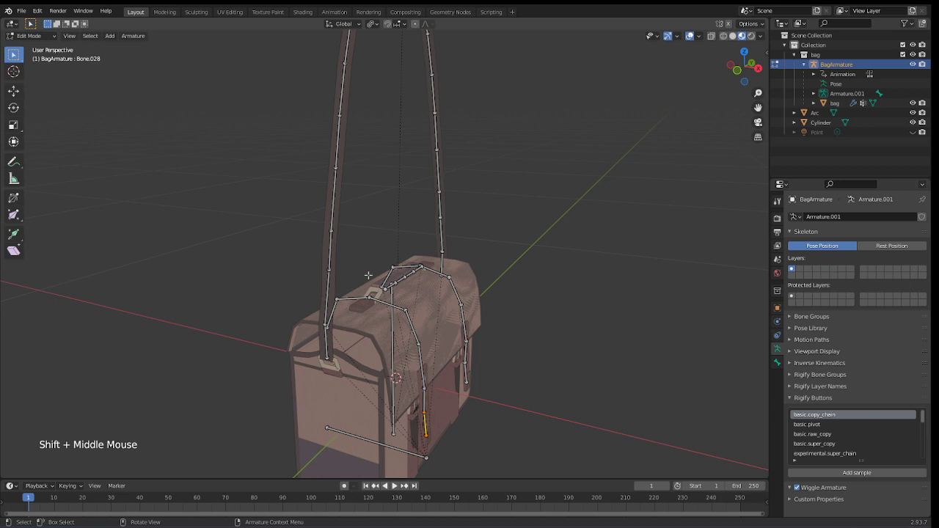
{"action": "left_click_drag", "start_coordinate": [300, 98], "coordinate": [403, 188]}
{"action": "scroll", "coordinate": [394, 162], "scroll_direction": "down", "scroll_amount": 3}
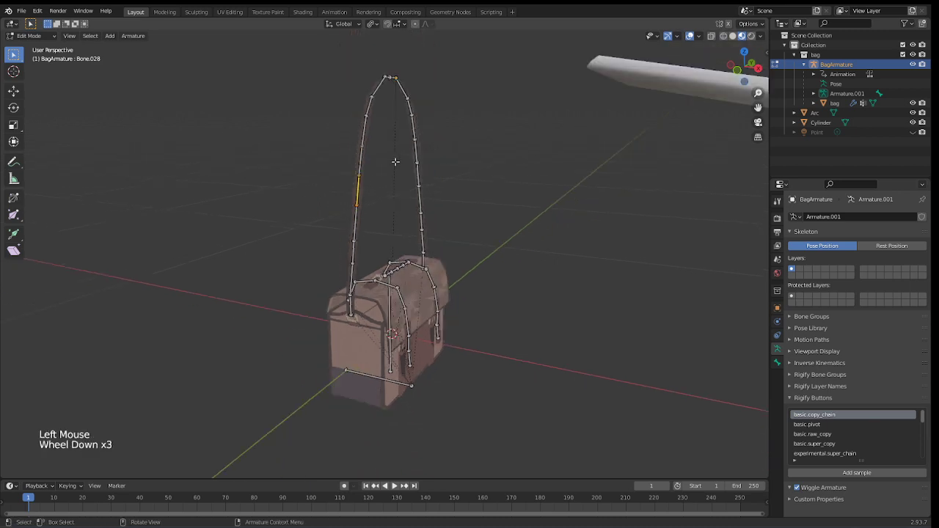
{"action": "left_click_drag", "start_coordinate": [372, 72], "coordinate": [425, 104]}
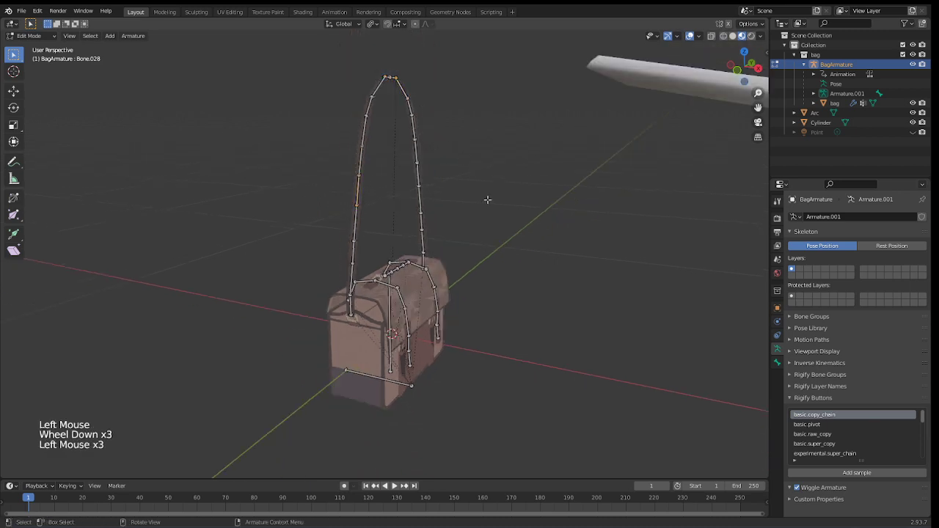
{"action": "key", "text": "ctrl+Tab"}
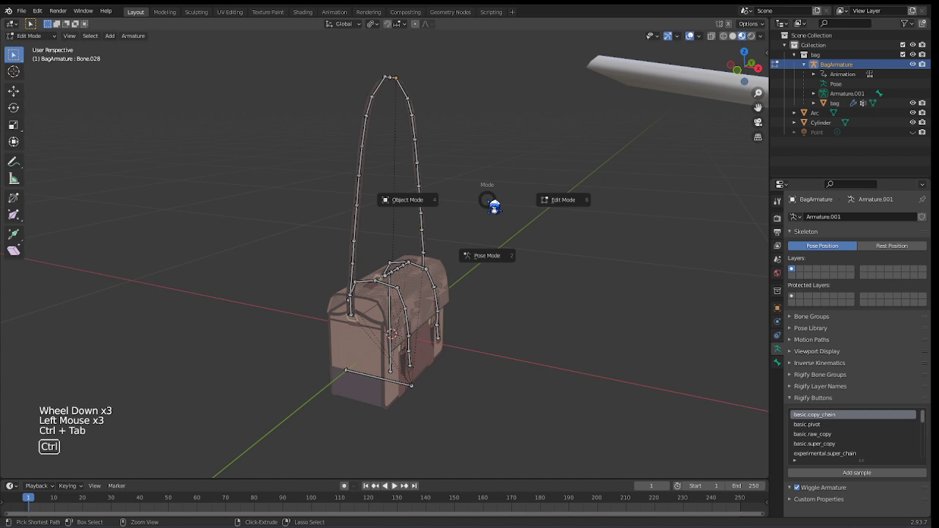
{"action": "left_click", "coordinate": [438, 203]}
{"action": "key", "text": "ctrl+z"}
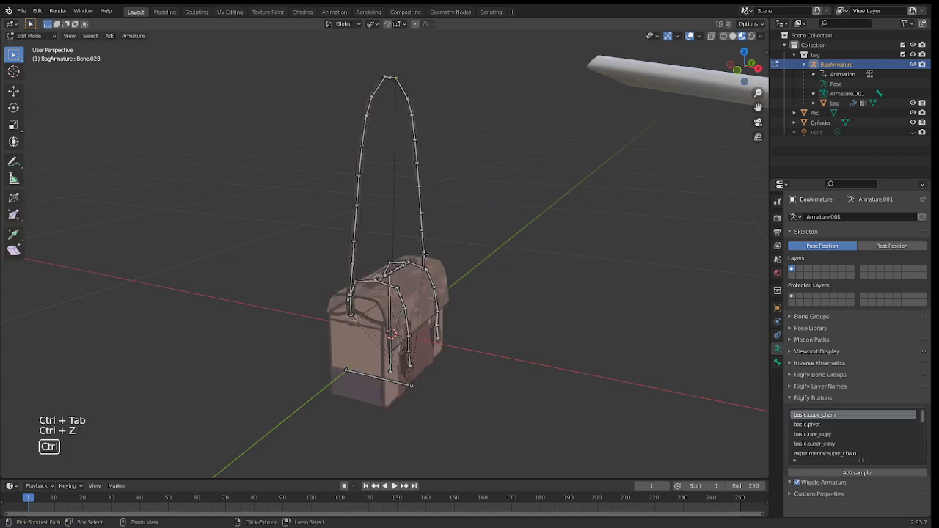
{"action": "key", "text": "Tab"}
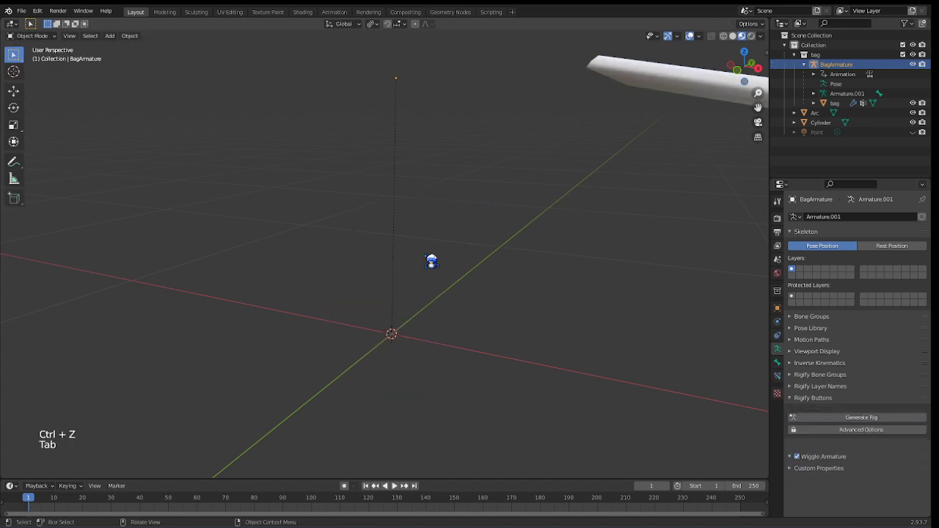
{"action": "key", "text": "Tab"}
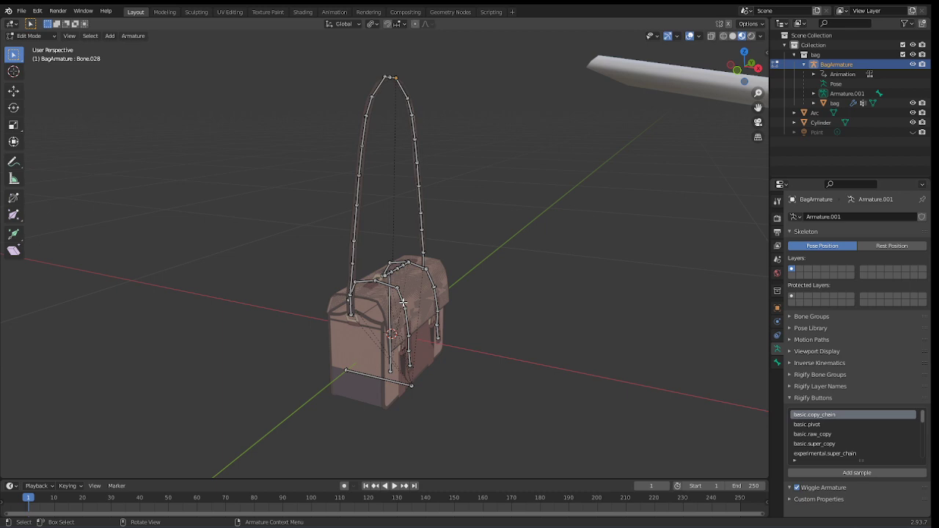
Toggle BagArmature between Edit Mode and Object Mode to compare the bag's rest position with its posed position
{"action": "scroll", "coordinate": [466, 270], "scroll_direction": "down", "scroll_amount": 7}
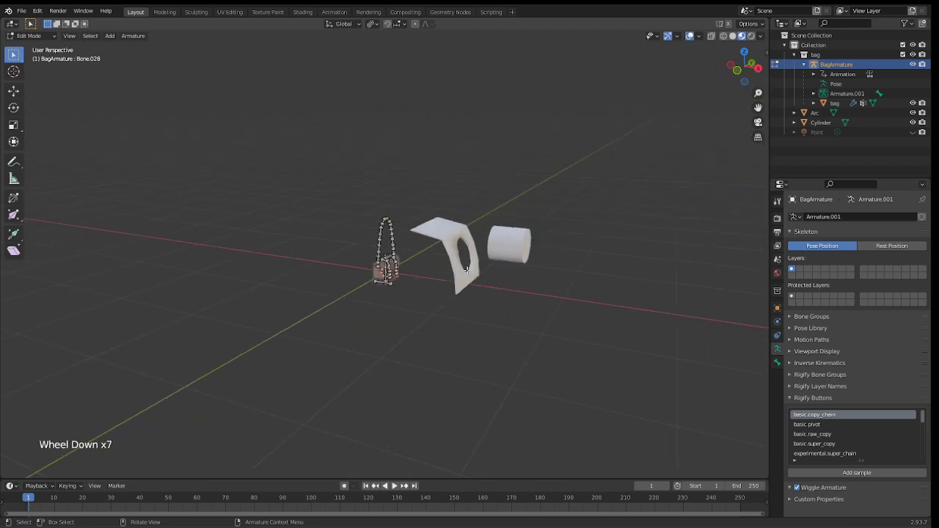
{"action": "scroll", "coordinate": [467, 270], "scroll_direction": "up", "scroll_amount": 3}
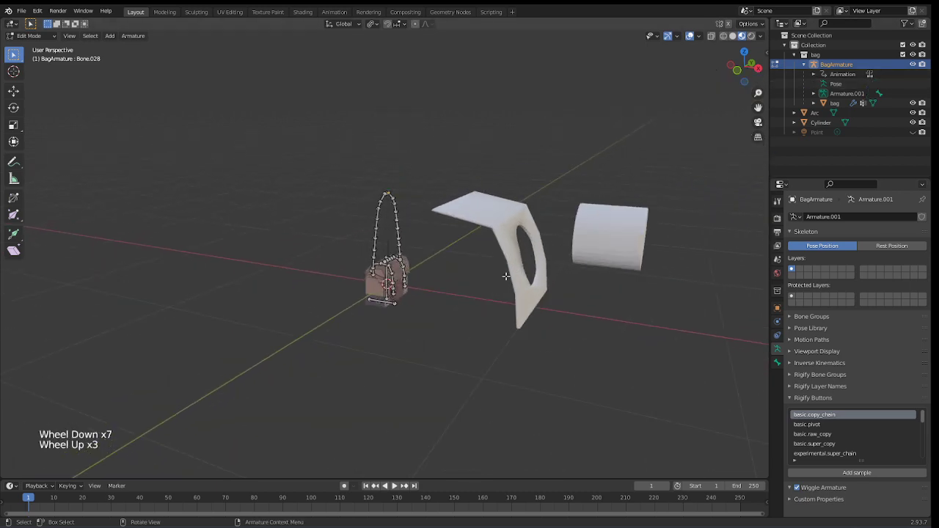
{"action": "key", "text": "Tab"}
{"action": "key", "text": "Tab"}
{"action": "key", "text": "Tab"}
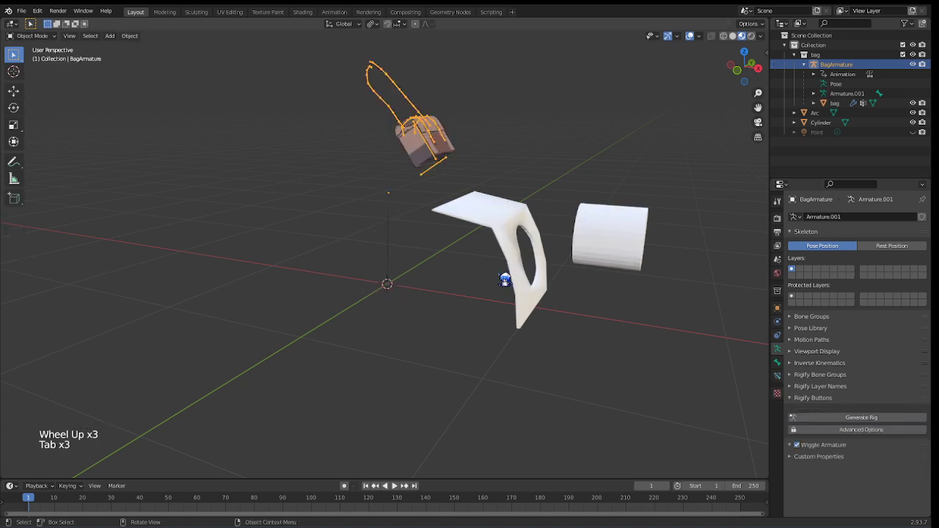
{"action": "key", "text": "Tab"}
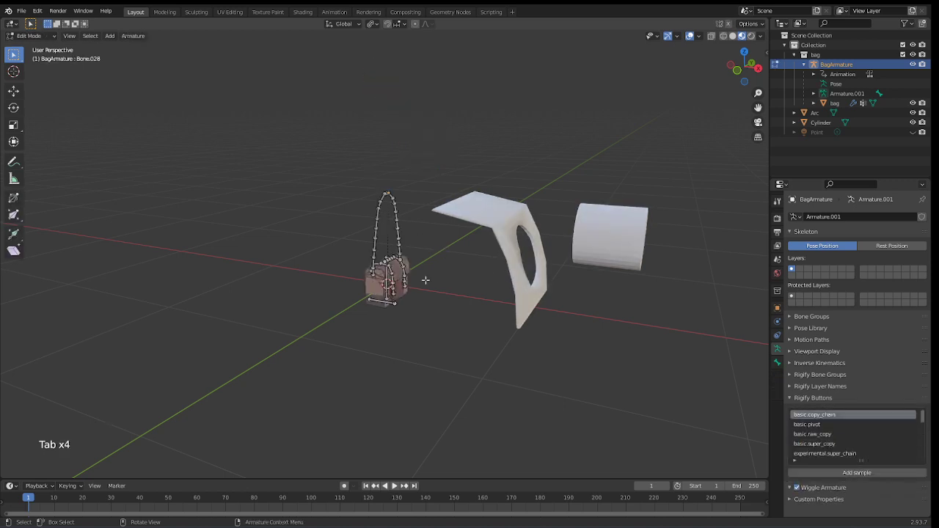
Switch BagArmature to Pose Mode, clear the rotation and location of all bones, and deselect them
{"action": "key", "text": "ctrl+Tab"}
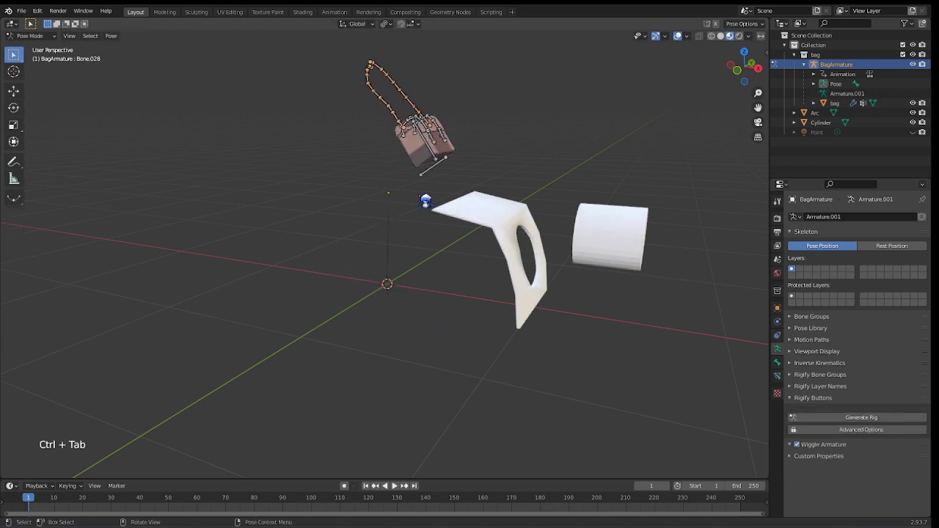
{"action": "key", "text": "a"}
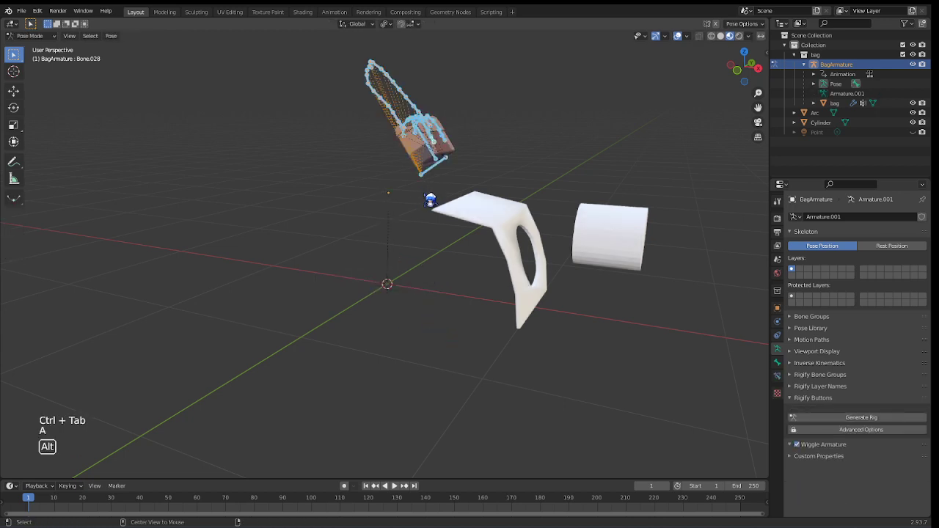
{"action": "key", "text": "alt+r"}
{"action": "key", "text": "alt+g"}
{"action": "left_click", "coordinate": [420, 287]}
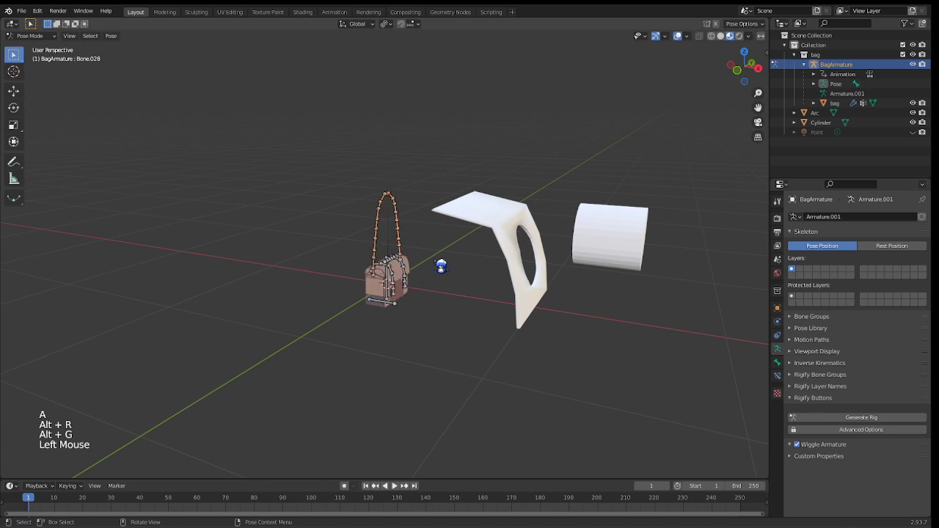
Try moving the bag.root bone at the bag's base and the upright bag.bone in turn, cancelling each move
{"action": "scroll", "coordinate": [442, 267], "scroll_direction": "up", "scroll_amount": 7}
{"action": "scroll", "coordinate": [462, 283], "scroll_direction": "up", "scroll_amount": 1}
{"action": "middle_click_drag", "start_coordinate": [462, 283], "coordinate": [519, 193], "text": "shift"}
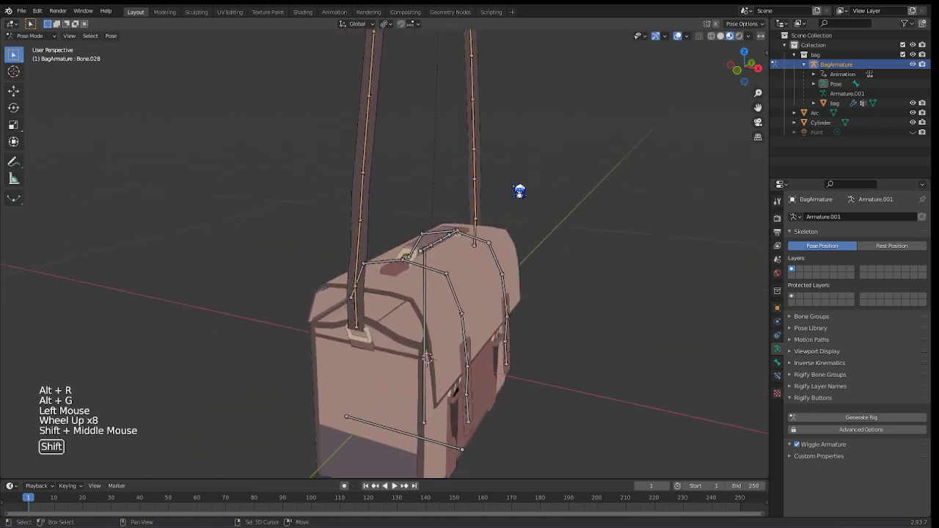
{"action": "left_click", "coordinate": [414, 438]}
{"action": "scroll", "coordinate": [432, 385], "scroll_direction": "down", "scroll_amount": 4}
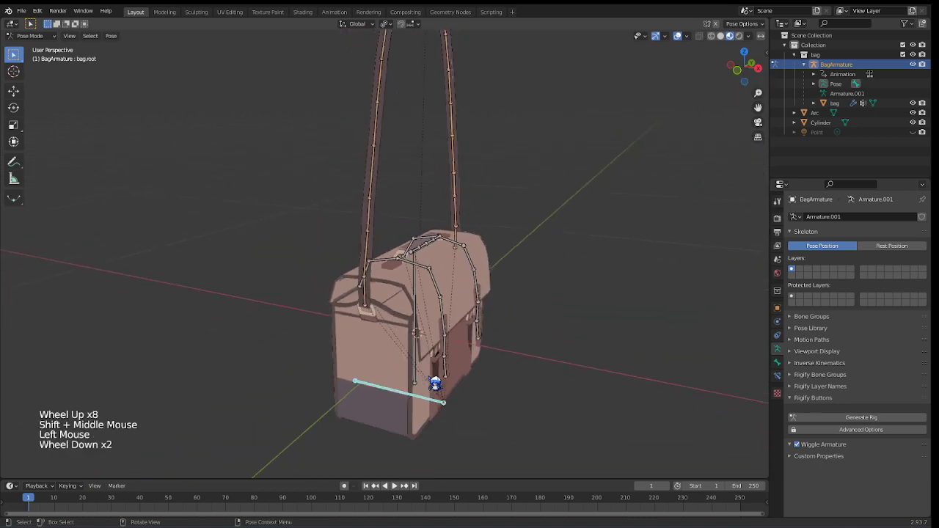
{"action": "key", "text": "g"}
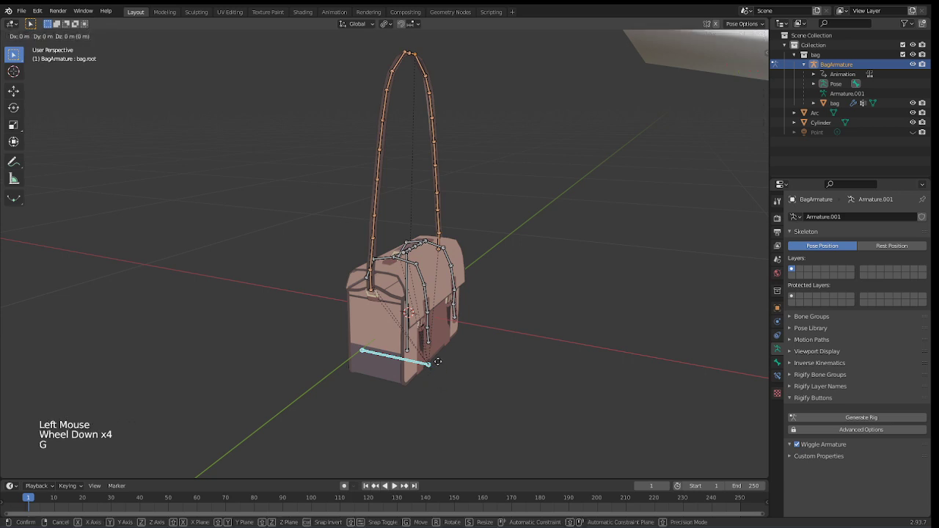
{"action": "right_click", "coordinate": [421, 300]}
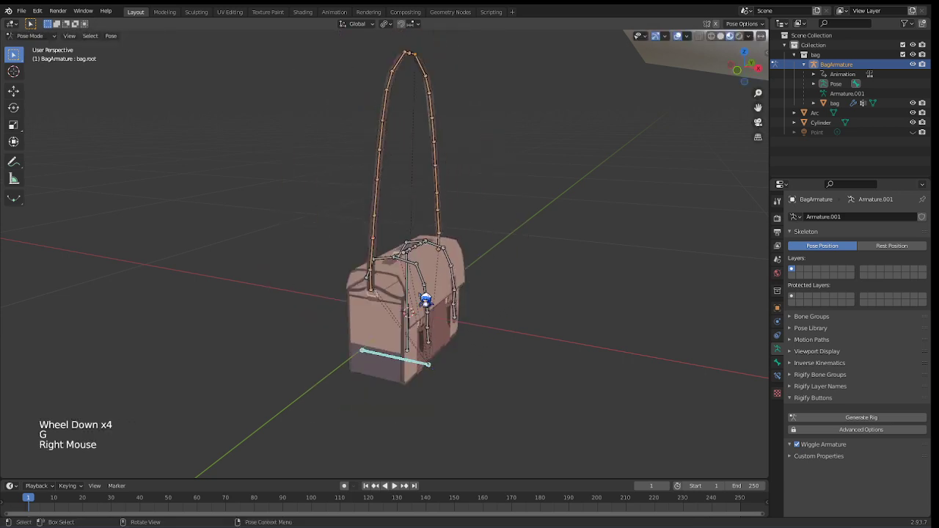
{"action": "left_click", "coordinate": [416, 298]}
{"action": "key", "text": "g"}
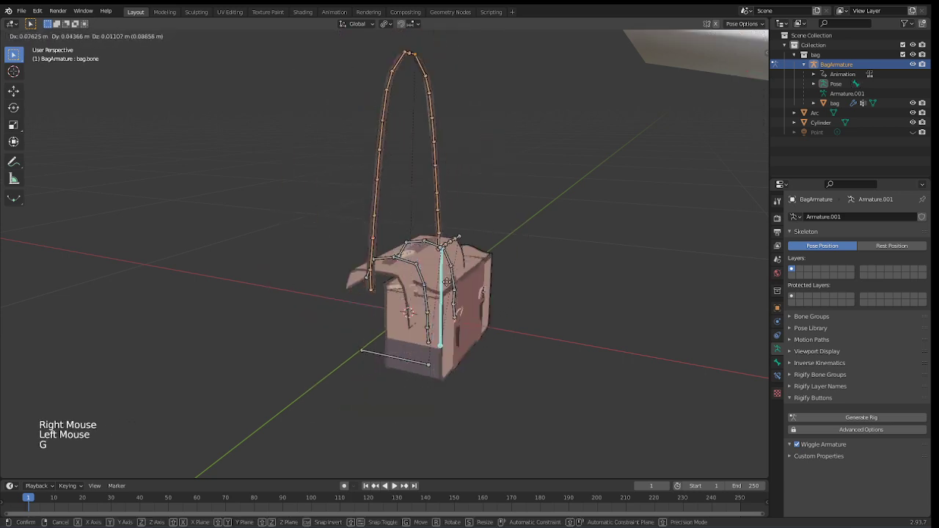
{"action": "right_click", "coordinate": [428, 306]}
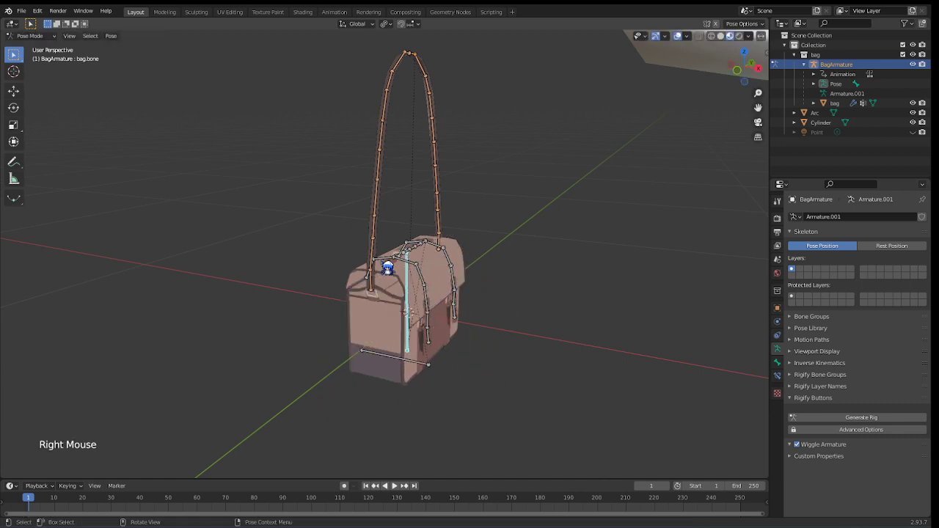
Try moving Bone.019, where the shoulder strap attaches to the bag's side, and cancel the move
{"action": "left_click", "coordinate": [376, 284]}
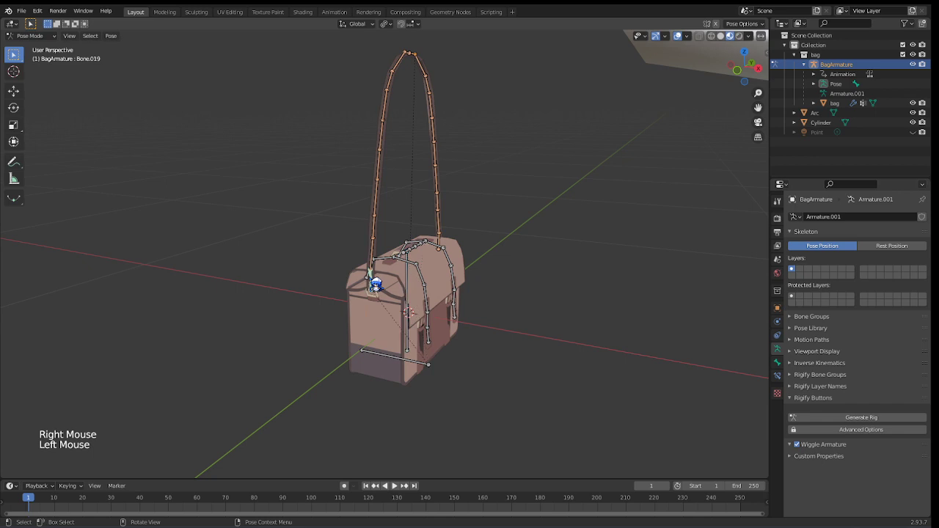
{"action": "key", "text": "g"}
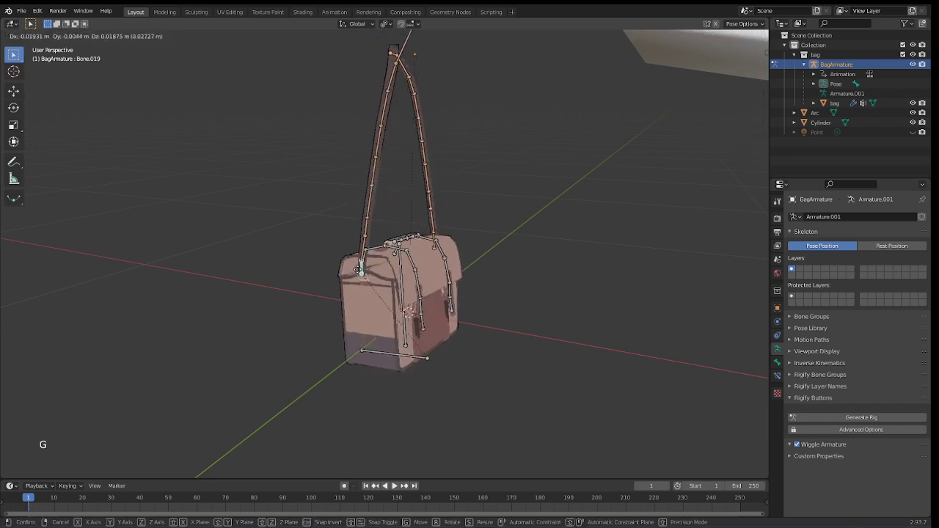
{"action": "right_click", "coordinate": [369, 295]}
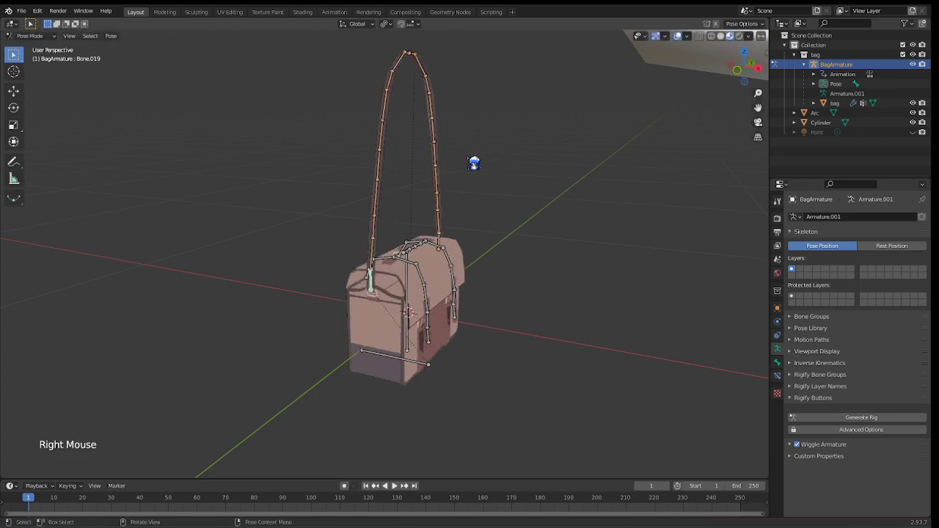
Select the bones at the peak of the shoulder strap, including Bone.010, and try moving them before cancelling
{"action": "middle_click_drag", "start_coordinate": [520, 170], "coordinate": [456, 184]}
{"action": "middle_click_drag", "start_coordinate": [526, 132], "coordinate": [458, 218], "text": "shift"}
{"action": "middle_click_drag", "start_coordinate": [380, 144], "coordinate": [580, 174]}
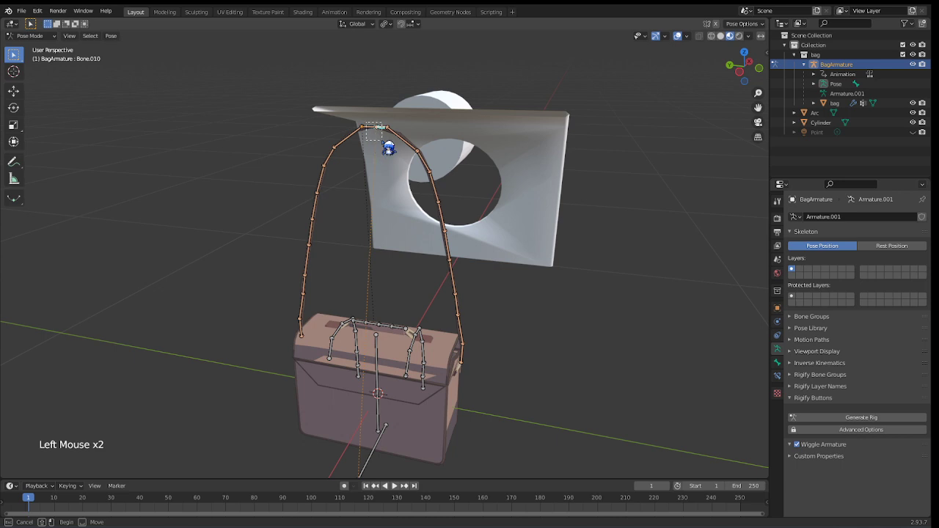
{"action": "left_click_drag", "start_coordinate": [388, 147], "coordinate": [388, 148]}
{"action": "key", "text": "g"}
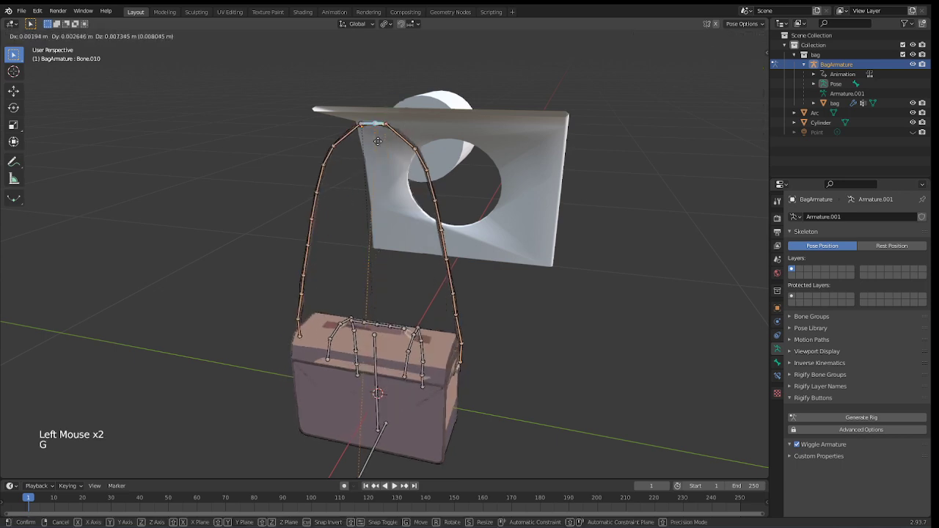
{"action": "right_click", "coordinate": [399, 153]}
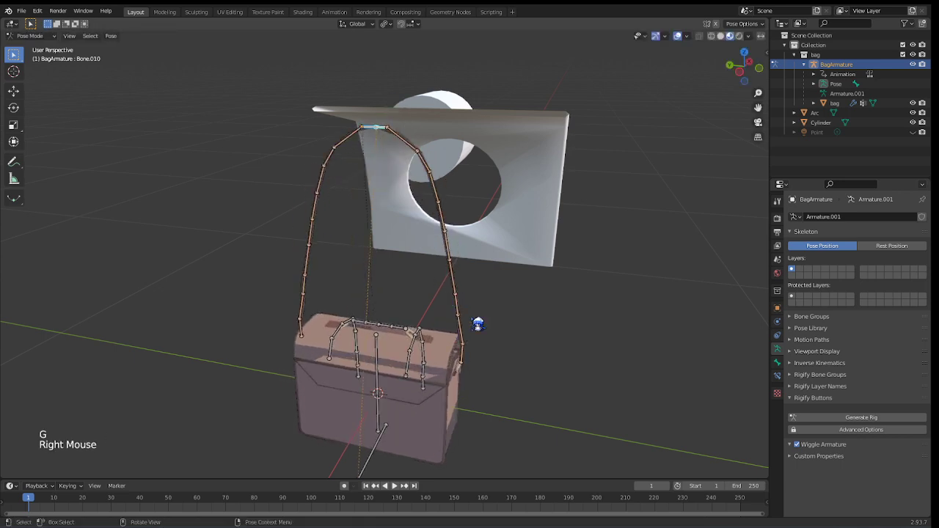
Examine the IK bone constraint settings of Bone.010 at the strap's peak and the strap chain in side view
{"action": "middle_click_drag", "start_coordinate": [478, 324], "coordinate": [421, 294]}
{"action": "scroll", "coordinate": [505, 340], "scroll_direction": "up", "scroll_amount": 2}
{"action": "middle_click_drag", "start_coordinate": [505, 340], "coordinate": [499, 323]}
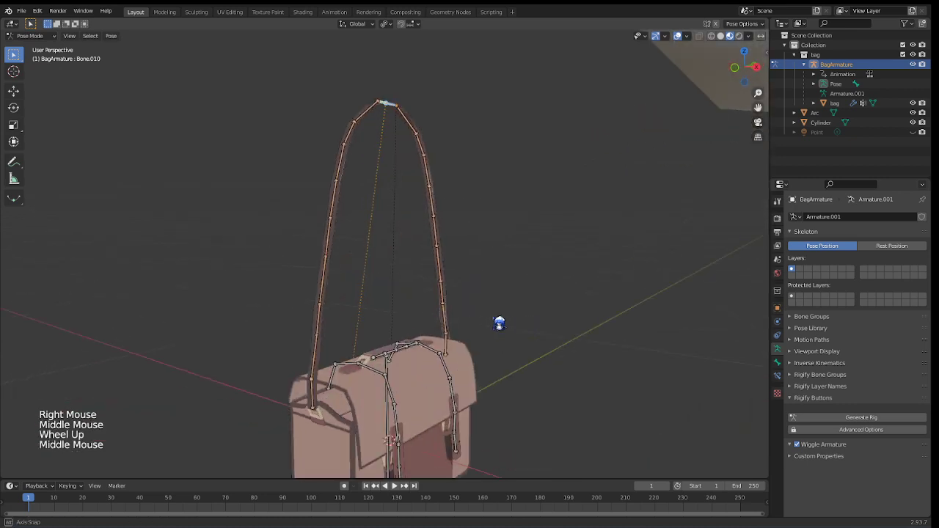
{"action": "scroll", "coordinate": [498, 323], "scroll_direction": "up", "scroll_amount": 1}
{"action": "left_click", "coordinate": [777, 375]}
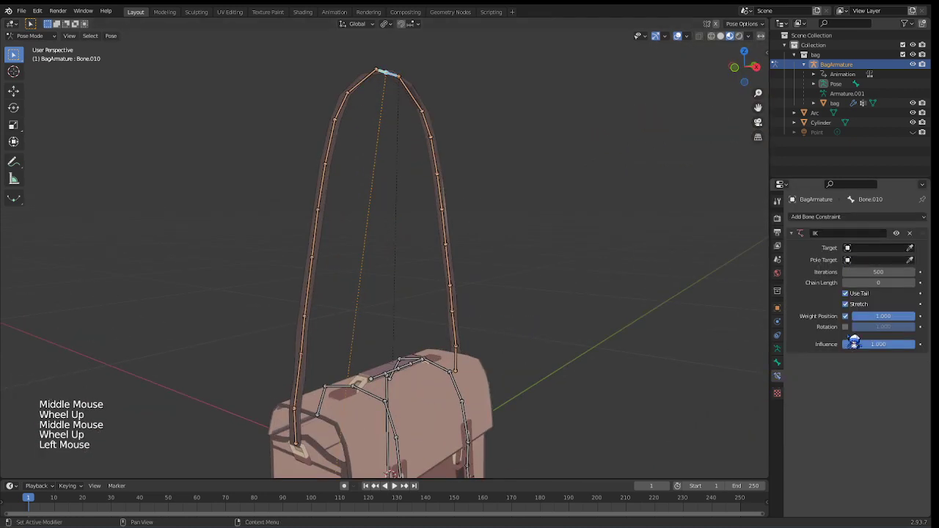
{"action": "scroll", "coordinate": [531, 279], "scroll_direction": "down", "scroll_amount": 2}
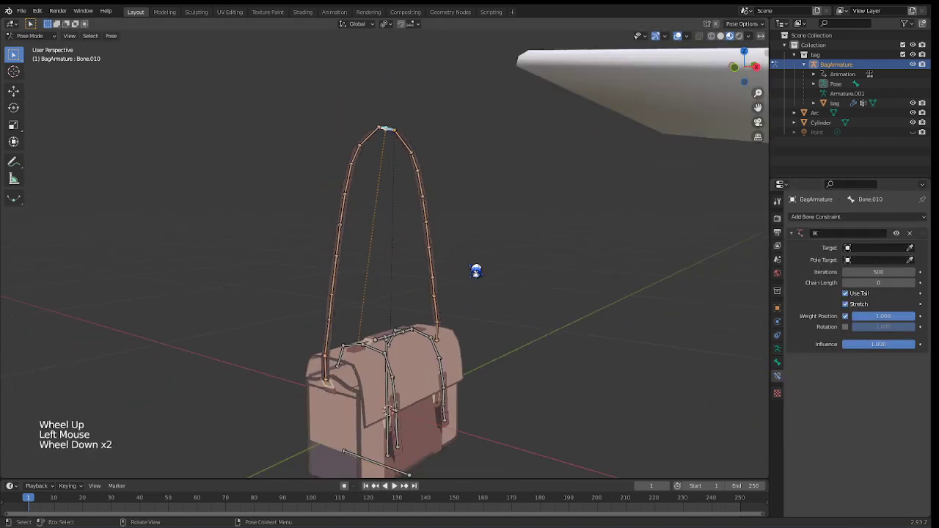
{"action": "middle_click_drag", "start_coordinate": [476, 270], "coordinate": [513, 272]}
{"action": "scroll", "coordinate": [514, 273], "scroll_direction": "up", "scroll_amount": 1}
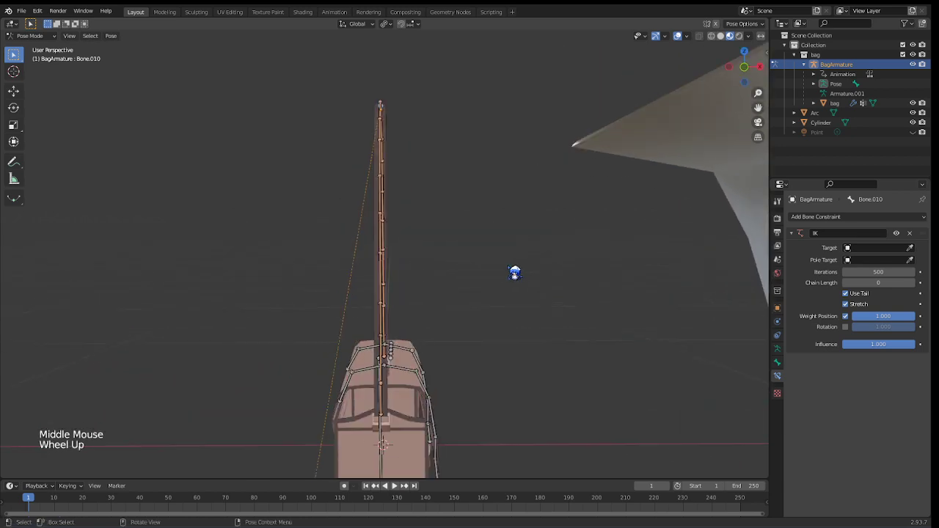
Select the two bones at the flap's rear edge and try rotating them about the global Y axis before cancelling
{"action": "mouse_move", "coordinate": [399, 135]}
{"action": "middle_mouse_down"}
{"action": "mouse_move", "coordinate": [419, 147]}
{"action": "mouse_move", "coordinate": [396, 147]}
{"action": "mouse_move", "coordinate": [409, 151]}
{"action": "middle_mouse_up"}
{"action": "middle_click_drag", "start_coordinate": [431, 247], "coordinate": [442, 161], "text": "shift"}
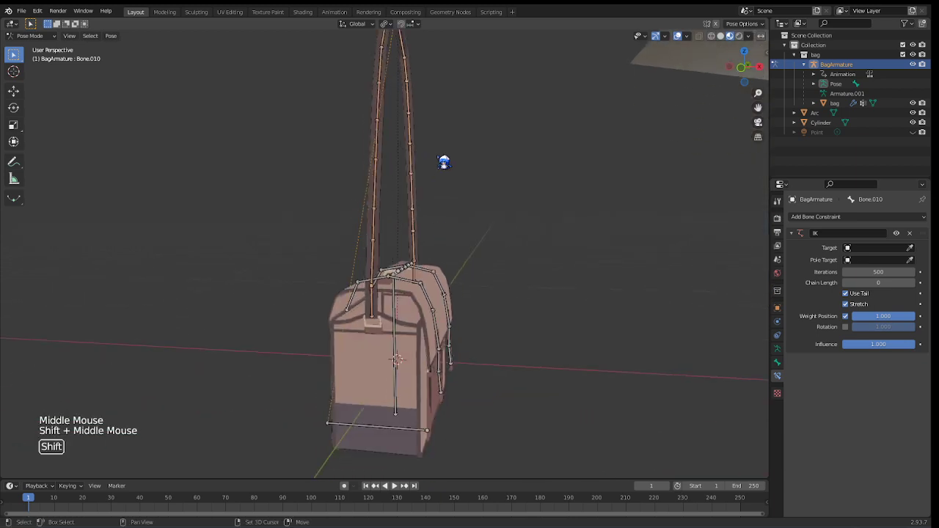
{"action": "middle_click_drag", "start_coordinate": [451, 271], "coordinate": [507, 314], "text": "shift"}
{"action": "left_click", "coordinate": [399, 325]}
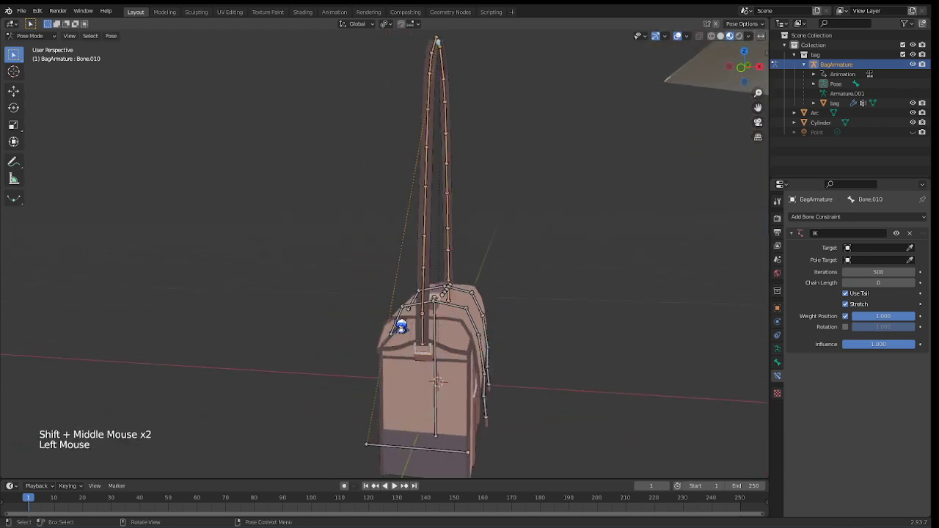
{"action": "middle_click_drag", "start_coordinate": [399, 325], "coordinate": [465, 352]}
{"action": "left_click", "coordinate": [396, 309], "text": "shift"}
{"action": "middle_click_drag", "start_coordinate": [454, 291], "coordinate": [433, 271], "text": "shift"}
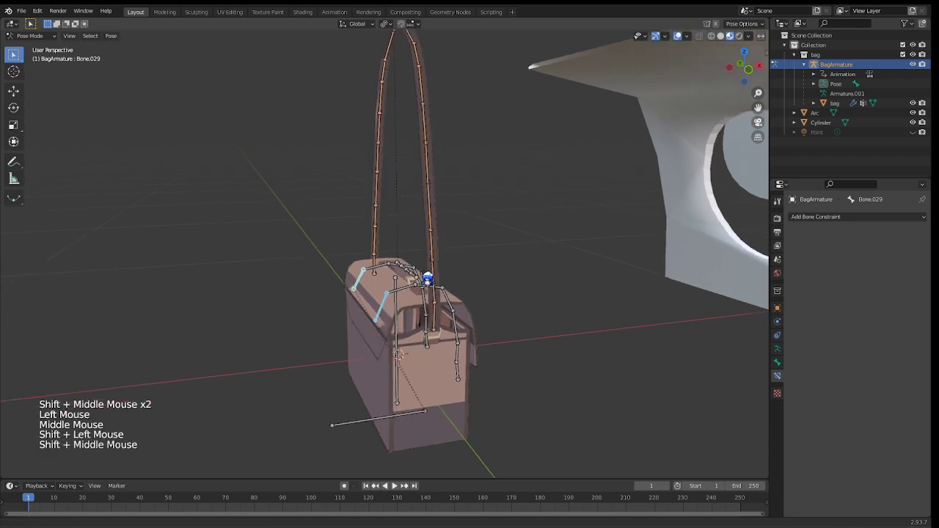
{"action": "key", "text": "r"}
{"action": "key", "text": "y"}
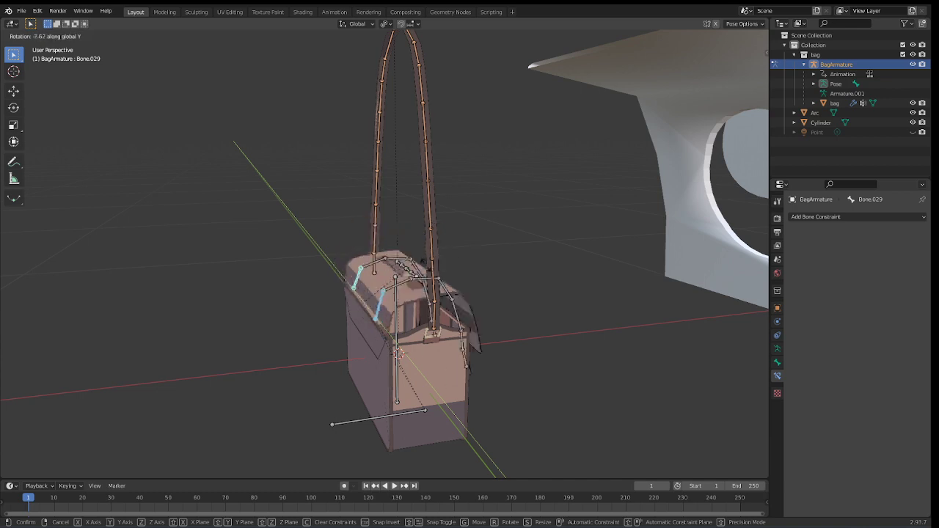
{"action": "right_click", "coordinate": [369, 247]}
Select the matching bone in both front flap chains, including Bone.033, and try lifting the flap about global Y before cancelling
{"action": "middle_click_drag", "start_coordinate": [369, 248], "coordinate": [485, 393]}
{"action": "left_click", "coordinate": [459, 351]}
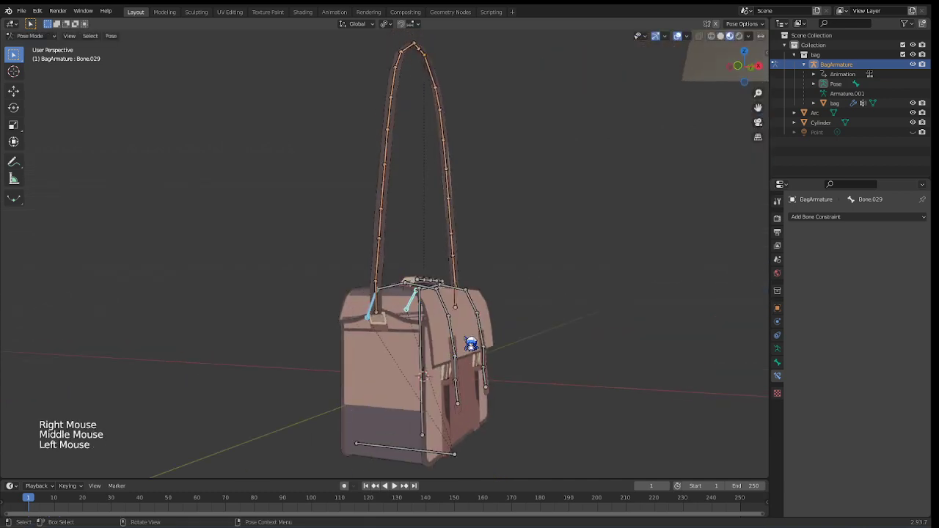
{"action": "left_click", "coordinate": [491, 339], "text": "shift"}
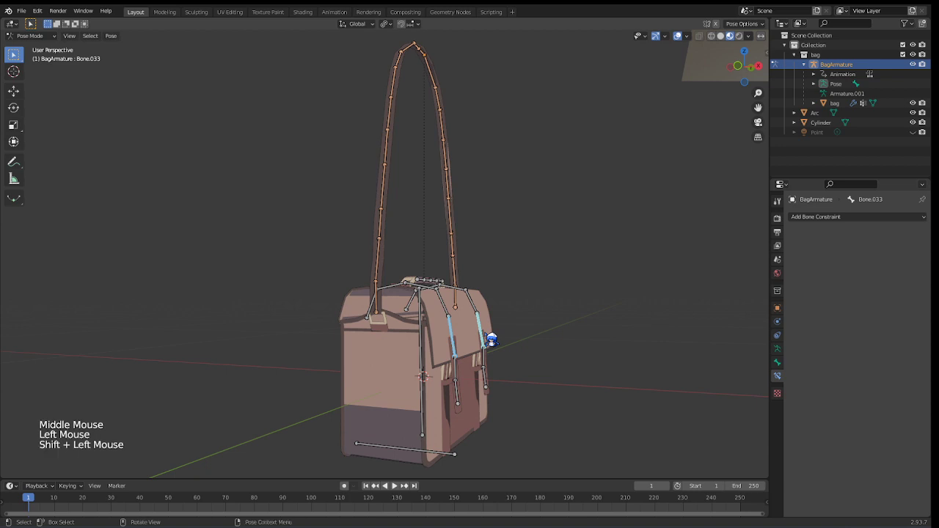
{"action": "key", "text": "r"}
{"action": "key", "text": "y"}
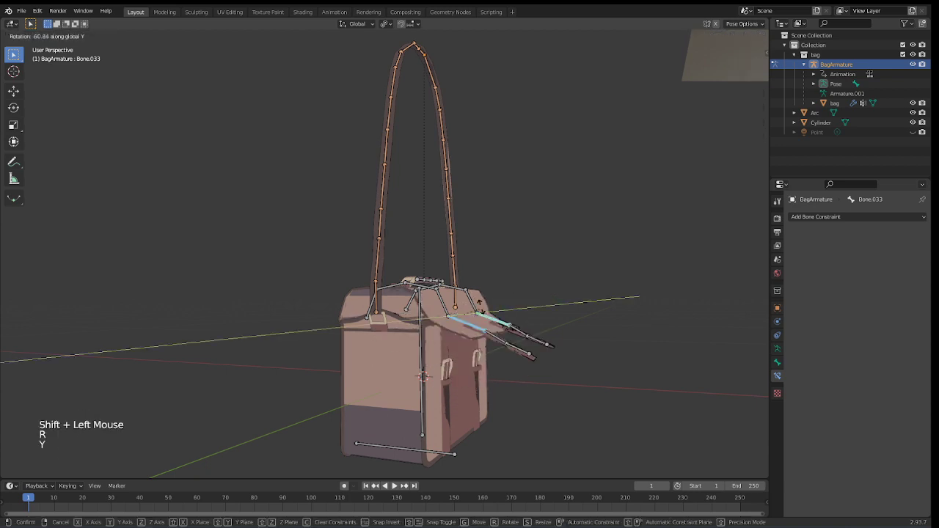
{"action": "right_click", "coordinate": [481, 327]}
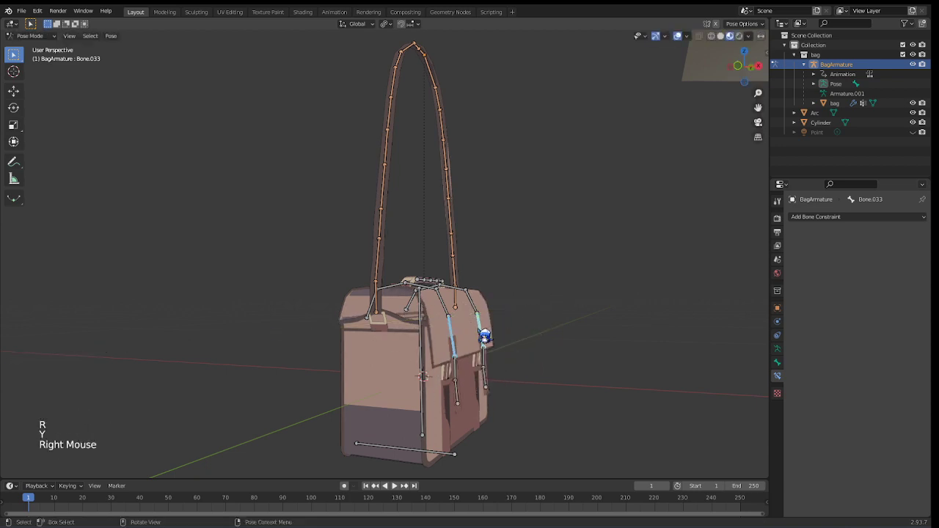
Select Bone.021 at the end of the top handle's bone chain and try moving it before cancelling
{"action": "middle_click_drag", "start_coordinate": [482, 331], "coordinate": [528, 321]}
{"action": "scroll", "coordinate": [546, 308], "scroll_direction": "down", "scroll_amount": 3}
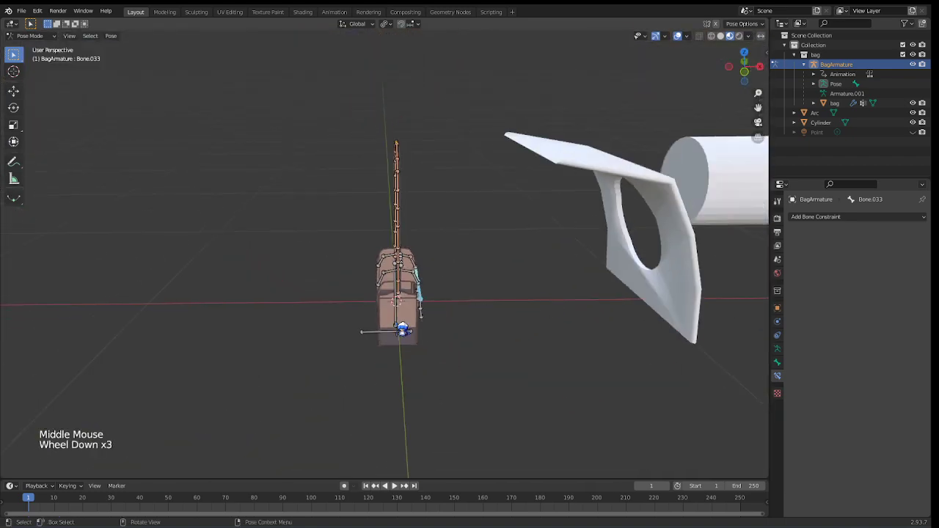
{"action": "middle_click_drag", "start_coordinate": [402, 330], "coordinate": [459, 338]}
{"action": "scroll", "coordinate": [425, 321], "scroll_direction": "up", "scroll_amount": 4}
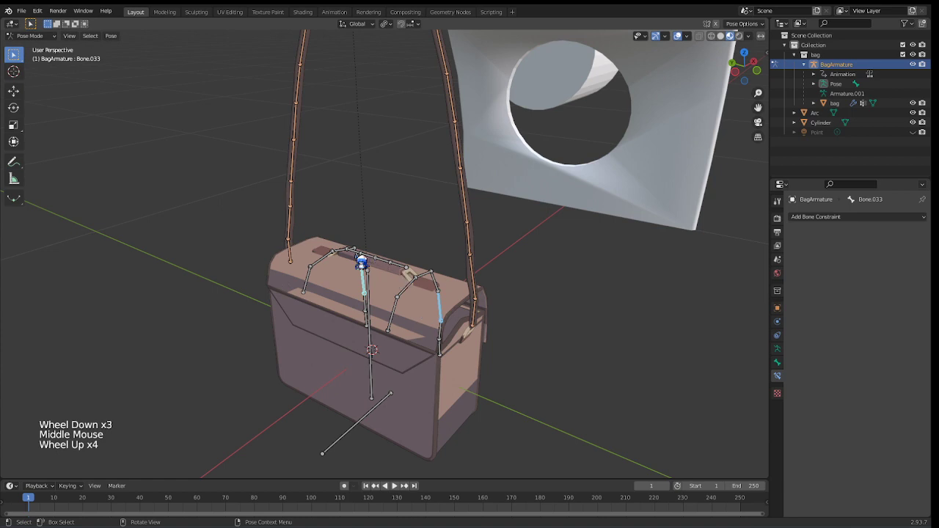
{"action": "left_click", "coordinate": [390, 261]}
{"action": "scroll", "coordinate": [416, 259], "scroll_direction": "up", "scroll_amount": 5}
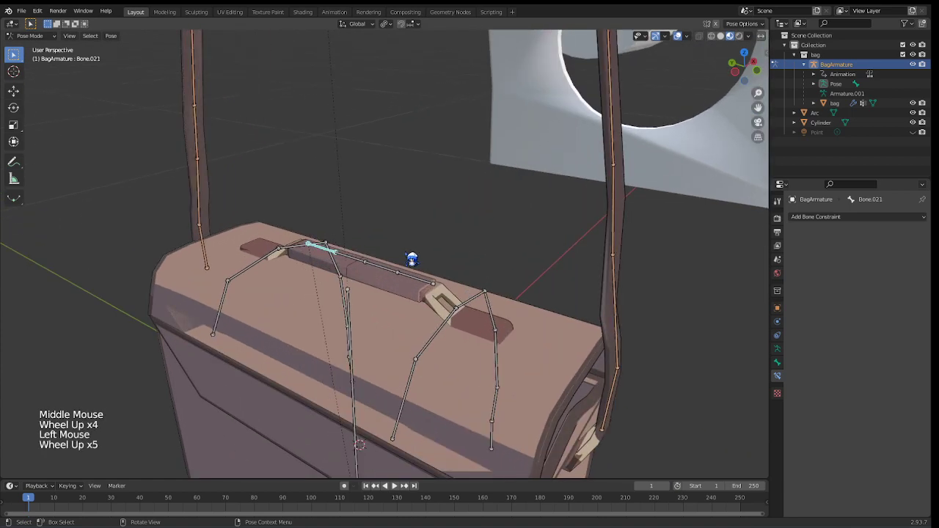
{"action": "key", "text": "g"}
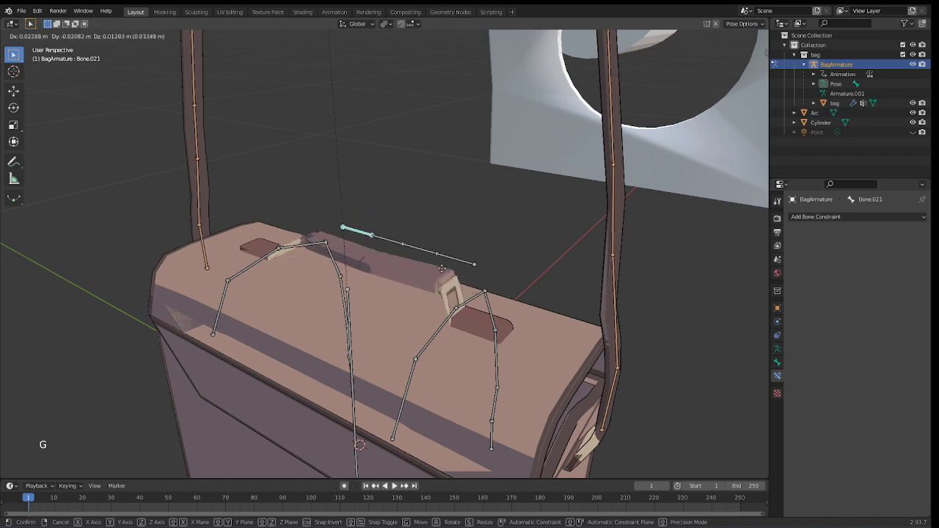
{"action": "right_click", "coordinate": [444, 232]}
Switch BagArmature to Object Mode and add the bag mesh to the selection
{"action": "middle_click_drag", "start_coordinate": [561, 270], "coordinate": [540, 216]}
{"action": "scroll", "coordinate": [497, 283], "scroll_direction": "down", "scroll_amount": 4}
{"action": "scroll", "coordinate": [535, 276], "scroll_direction": "down", "scroll_amount": 2}
{"action": "scroll", "coordinate": [540, 249], "scroll_direction": "down", "scroll_amount": 1}
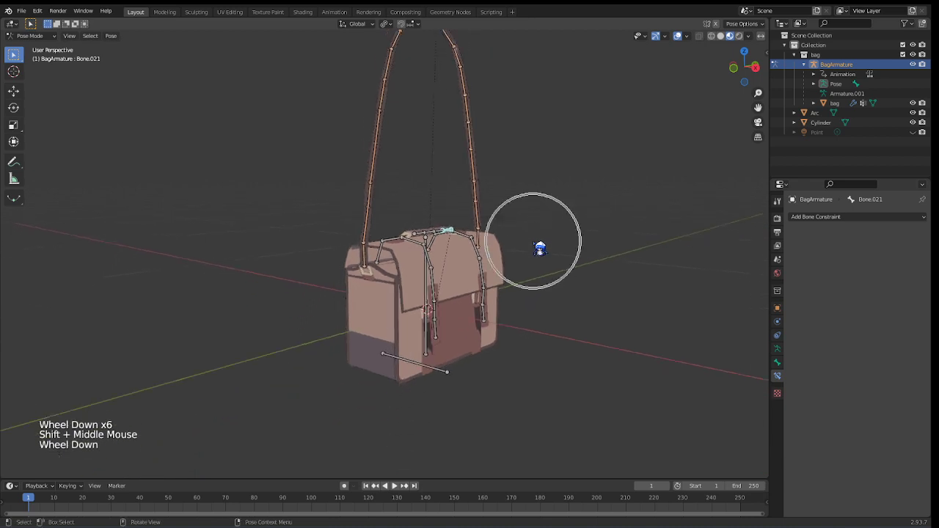
{"action": "key", "text": "ctrl+Tab"}
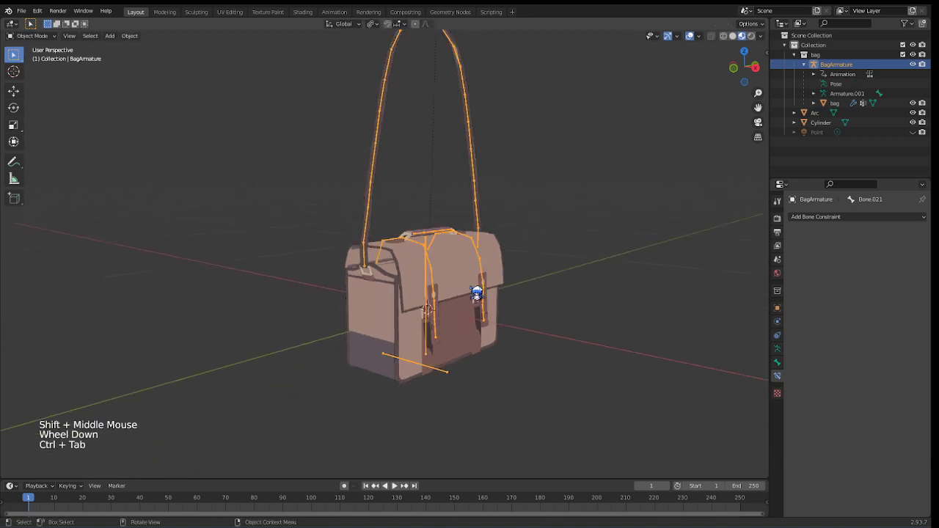
{"action": "left_click", "coordinate": [442, 316]}
{"action": "left_click", "coordinate": [443, 314]}
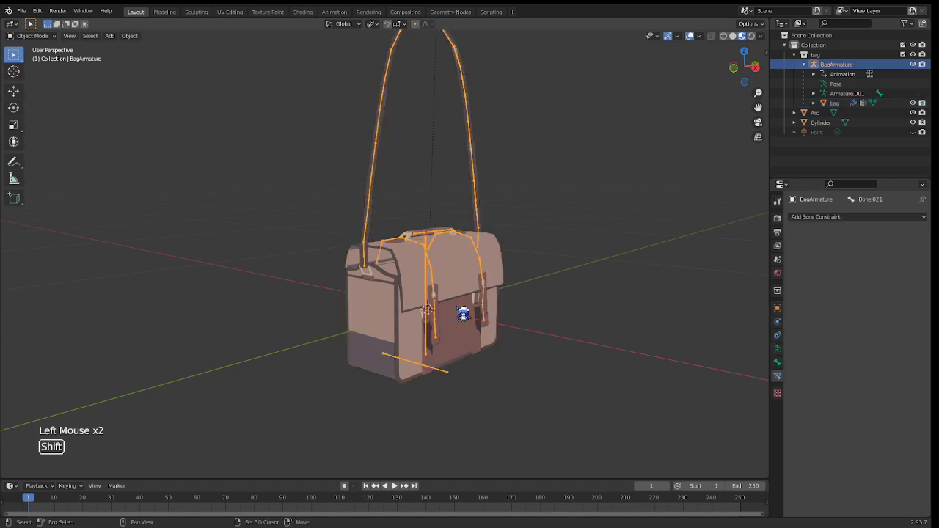
{"action": "left_click", "coordinate": [462, 314], "text": "shift"}
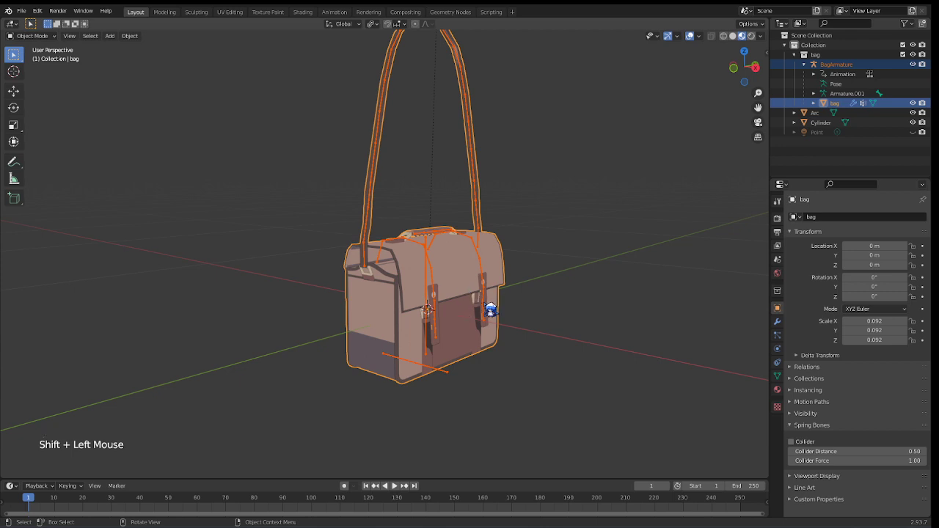
Put BagArmature alone back in Pose Mode, try rotating the flap's rear bone Bone.022 about global Y, and undo the rotation
{"action": "middle_click_drag", "start_coordinate": [418, 302], "coordinate": [447, 319]}
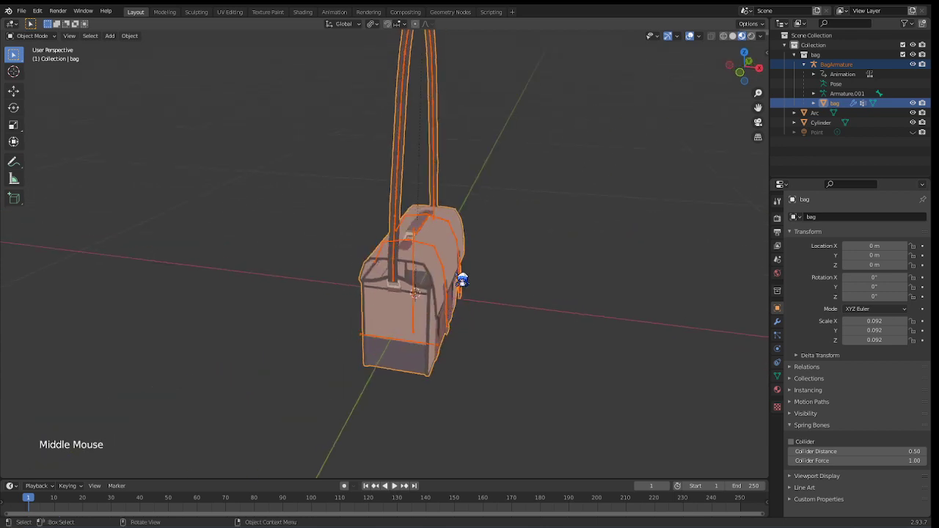
{"action": "scroll", "coordinate": [465, 270], "scroll_direction": "up", "scroll_amount": 4}
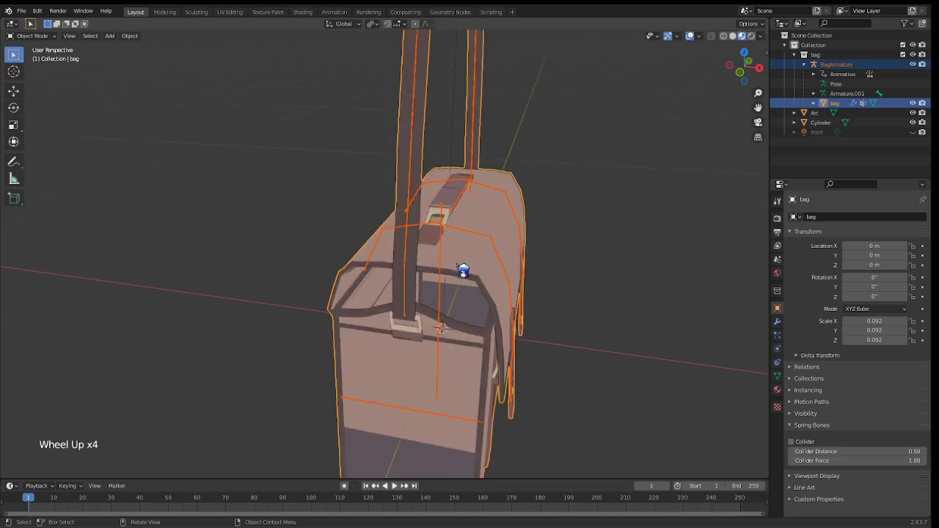
{"action": "left_click", "coordinate": [444, 307]}
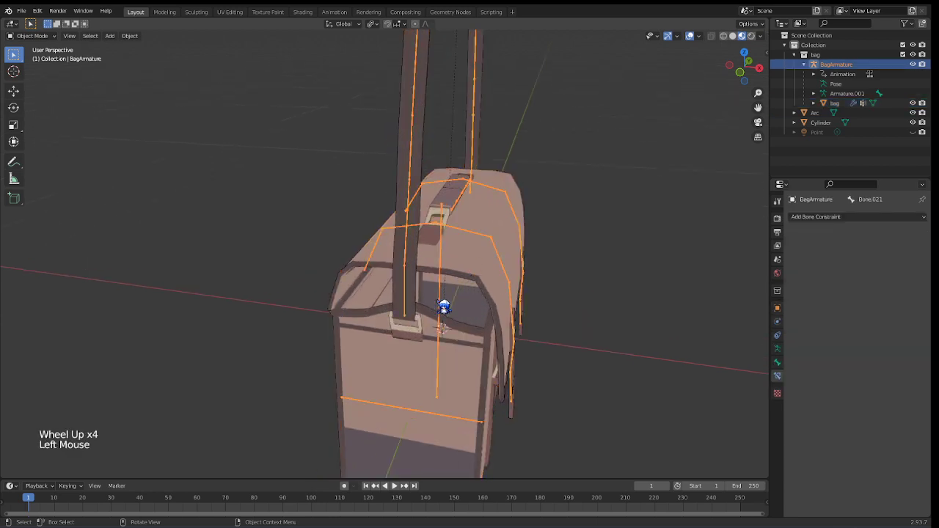
{"action": "key", "text": "ctrl+Tab"}
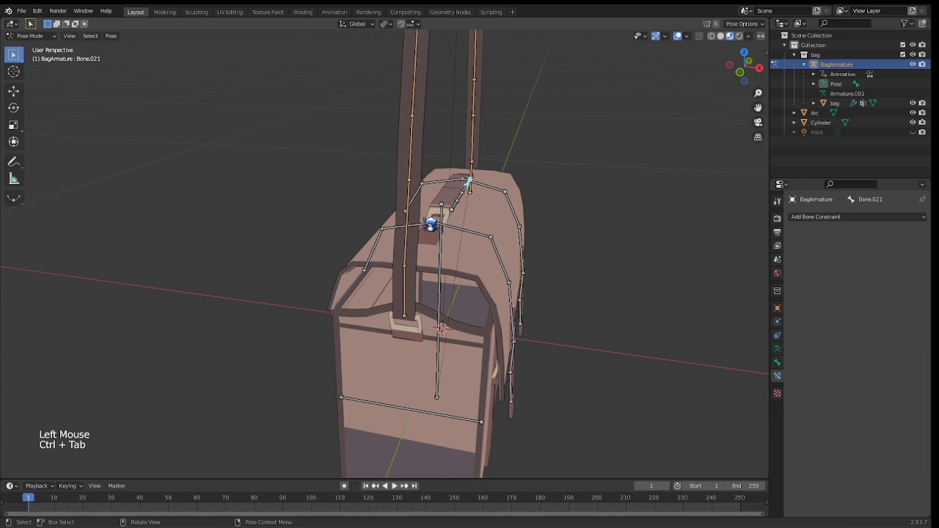
{"action": "left_click", "coordinate": [378, 251]}
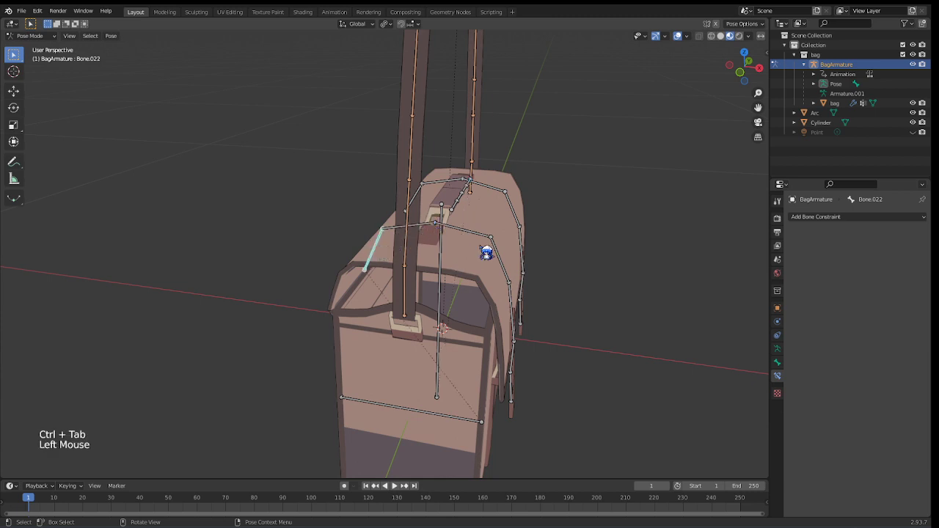
{"action": "key", "text": "r"}
{"action": "key", "text": "y"}
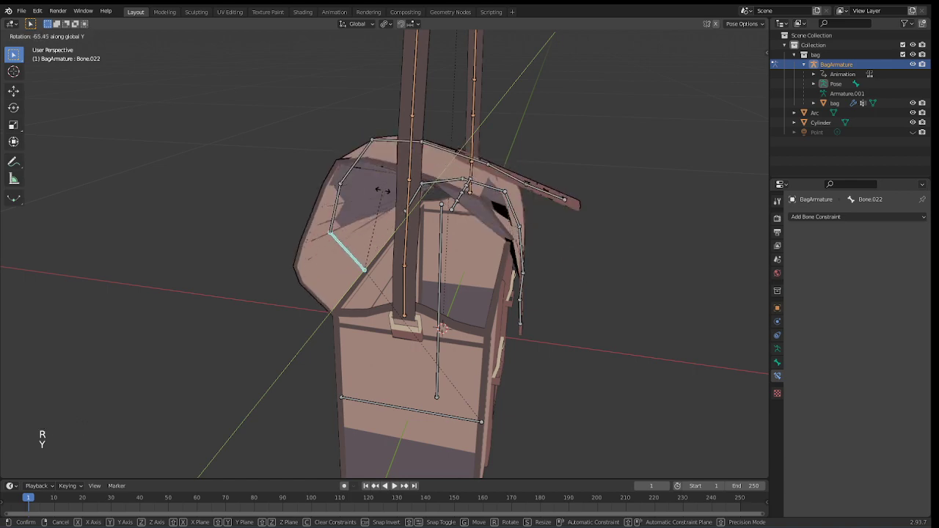
{"action": "left_click", "coordinate": [425, 197]}
{"action": "middle_click_drag", "start_coordinate": [425, 197], "coordinate": [487, 203]}
{"action": "key", "text": "ctrl+z"}
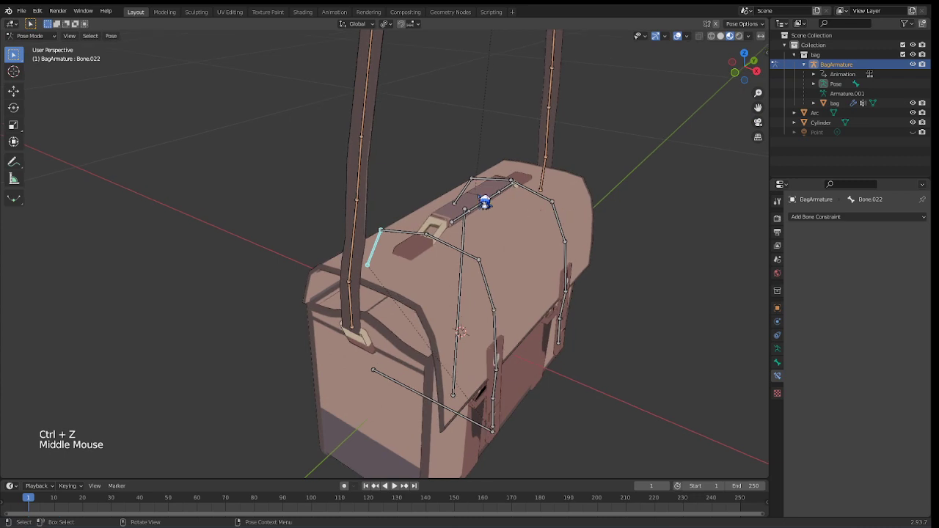
Add Bone.029 to the selected rear flap bone and try rotating both about the global Y axis before cancelling
{"action": "left_click", "coordinate": [473, 197], "text": "shift"}
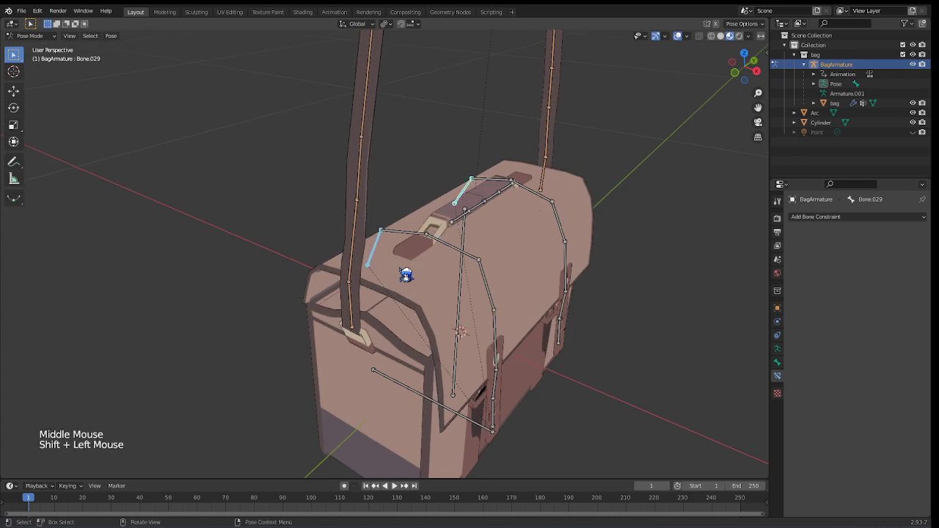
{"action": "middle_click_drag", "start_coordinate": [406, 275], "coordinate": [503, 256]}
{"action": "key", "text": "r"}
{"action": "key", "text": "y"}
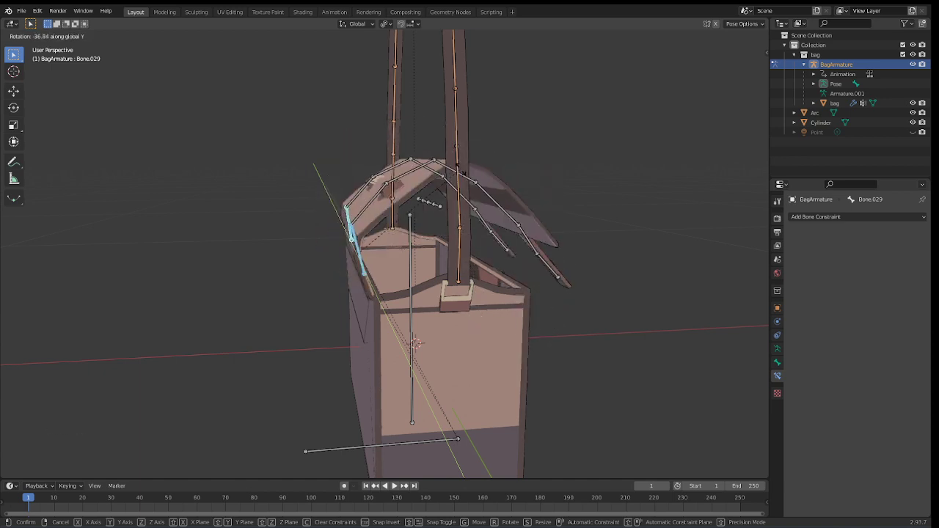
{"action": "right_click", "coordinate": [526, 239]}
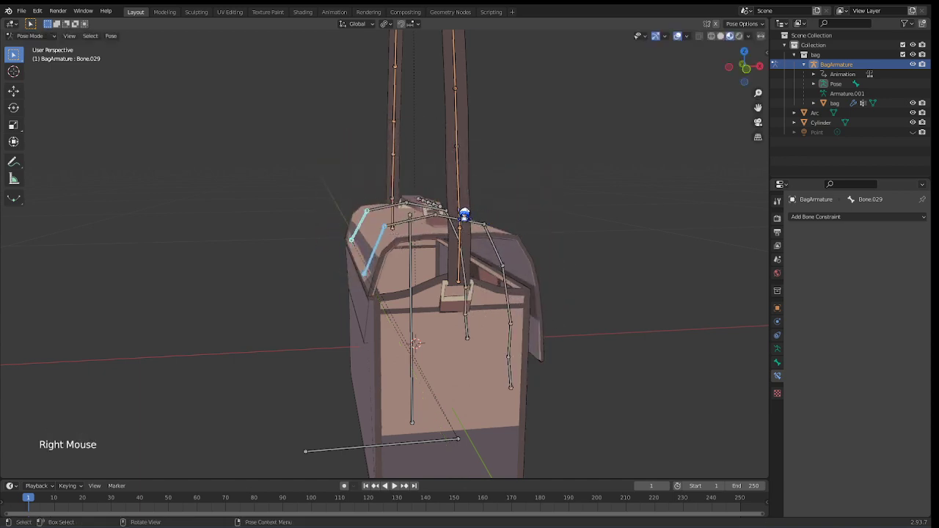
Select BagArmature and then the bag mesh in Object Mode, and enter Weight Paint mode with vertex selection masking off
{"action": "middle_click_drag", "start_coordinate": [465, 214], "coordinate": [417, 216]}
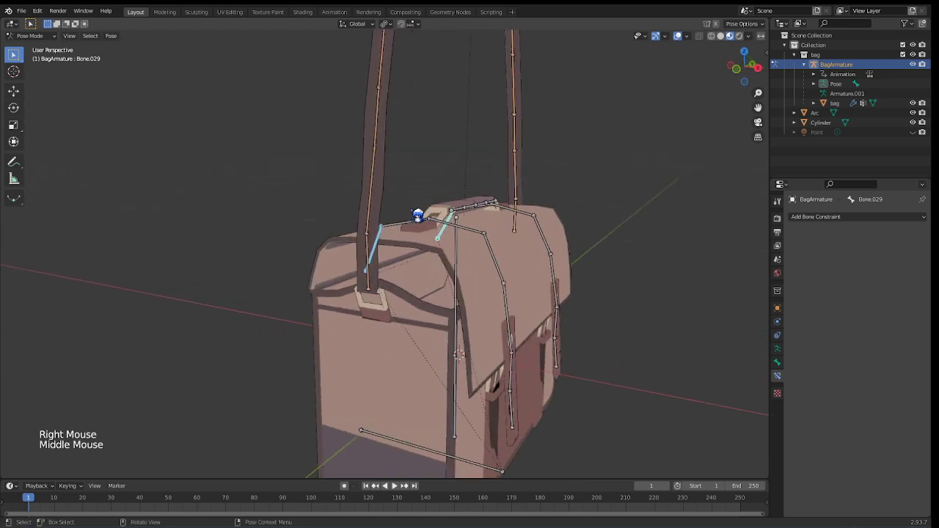
{"action": "key", "text": "ctrl+Tab"}
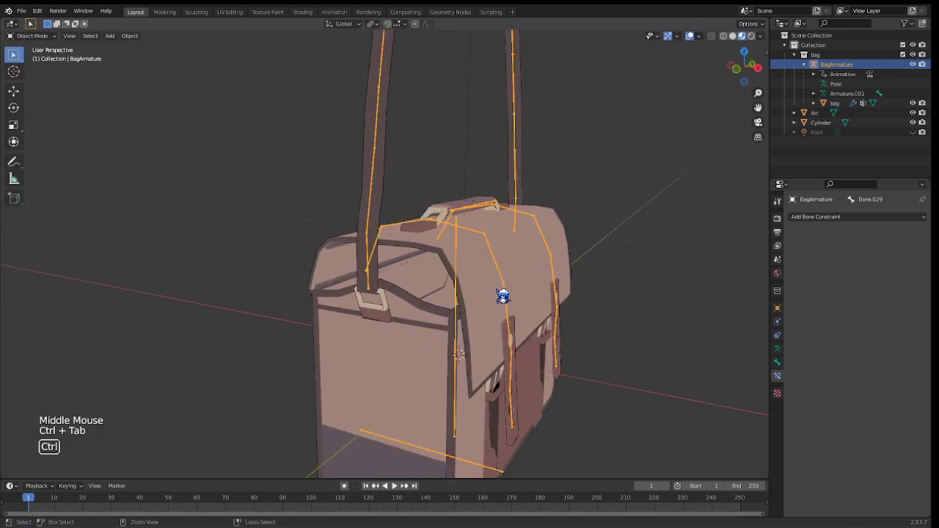
{"action": "scroll", "coordinate": [490, 295], "scroll_direction": "down", "scroll_amount": 2}
{"action": "left_click", "coordinate": [446, 296]}
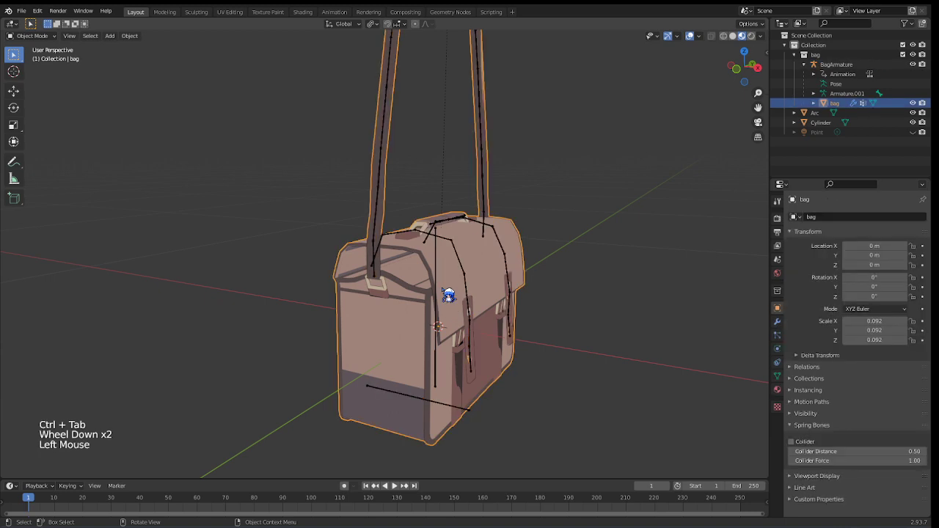
{"action": "left_click", "coordinate": [447, 272]}
{"action": "left_click", "coordinate": [452, 280], "text": "shift"}
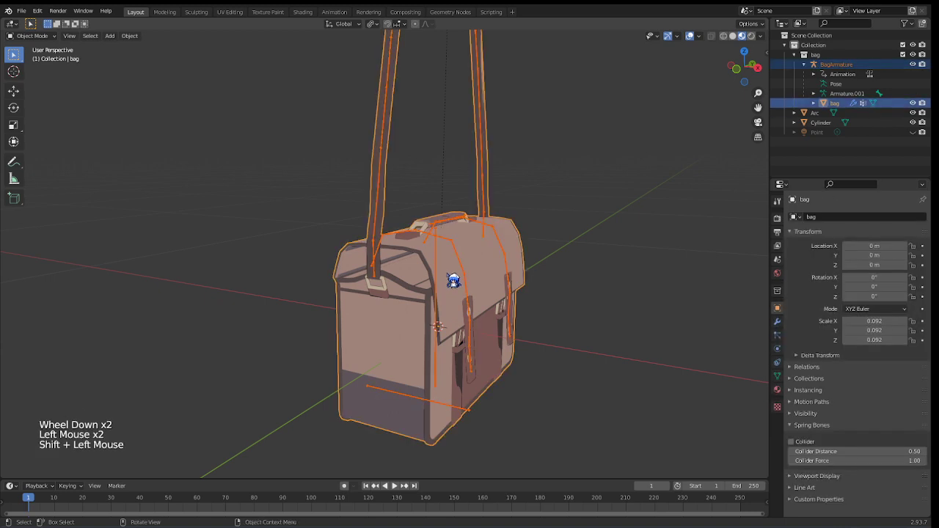
{"action": "key", "text": "ctrl+Tab"}
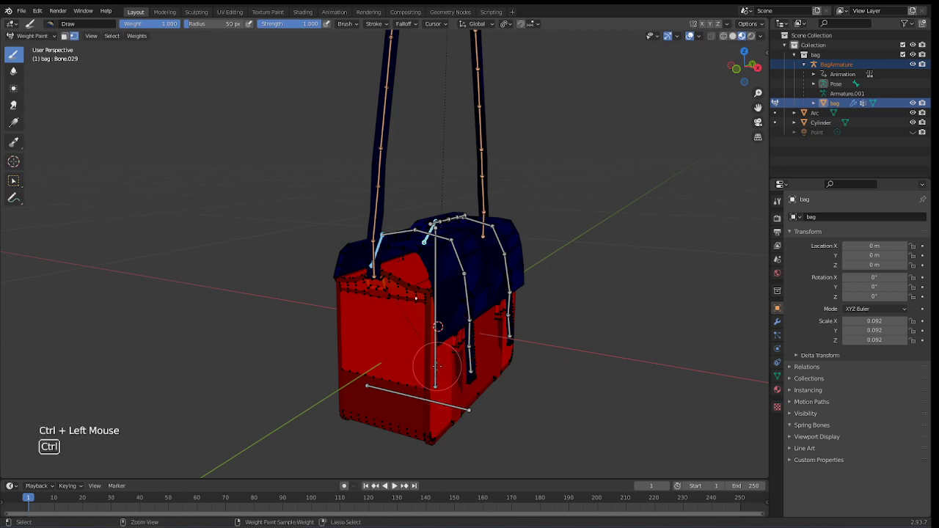
{"action": "left_click", "coordinate": [76, 36]}
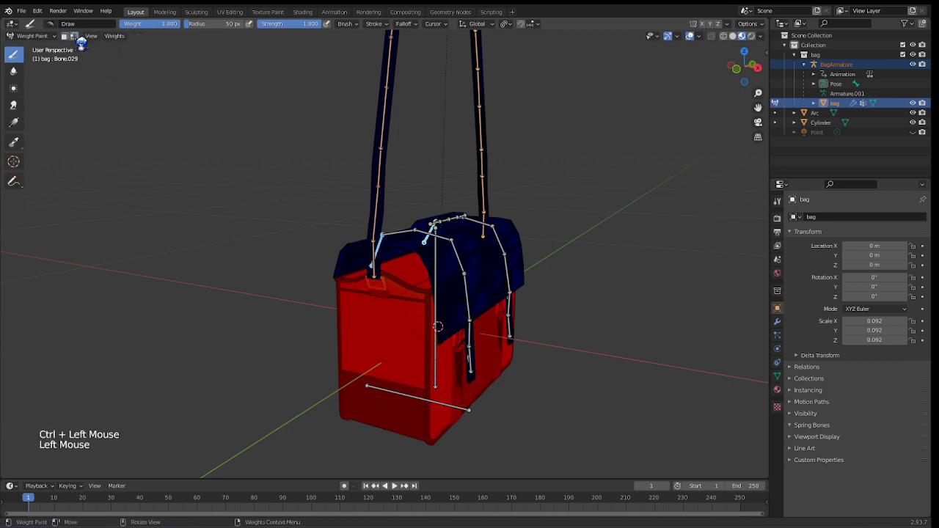
Examine the weights of bag.bone and of the front flap chain bones from Bone.025 down to Bone.028
{"action": "left_click", "coordinate": [437, 329], "text": "ctrl"}
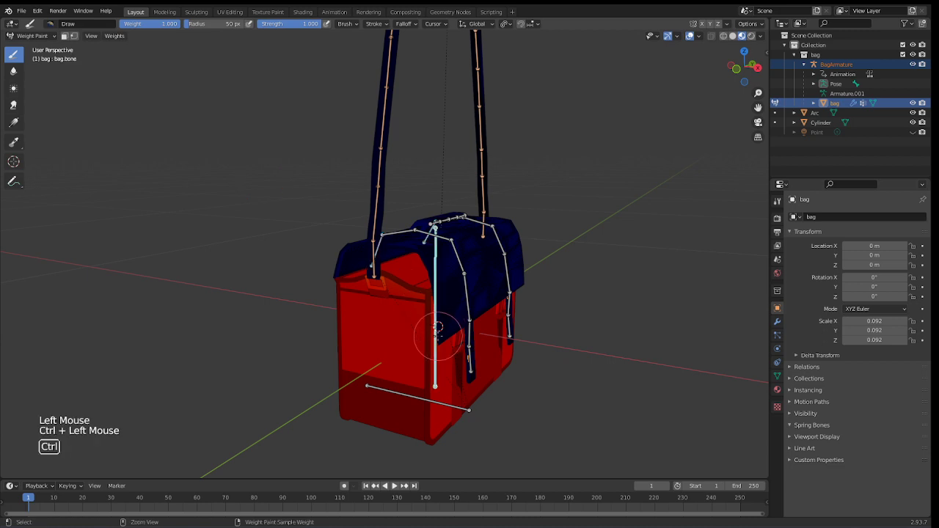
{"action": "left_click", "coordinate": [458, 257], "text": "ctrl"}
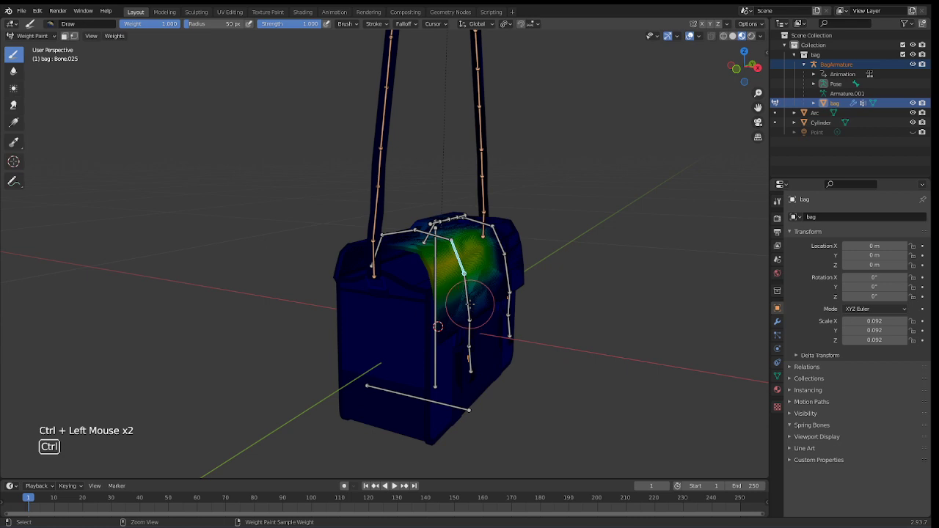
{"action": "left_click", "coordinate": [470, 326], "text": "ctrl"}
{"action": "left_click", "coordinate": [468, 347], "text": "ctrl"}
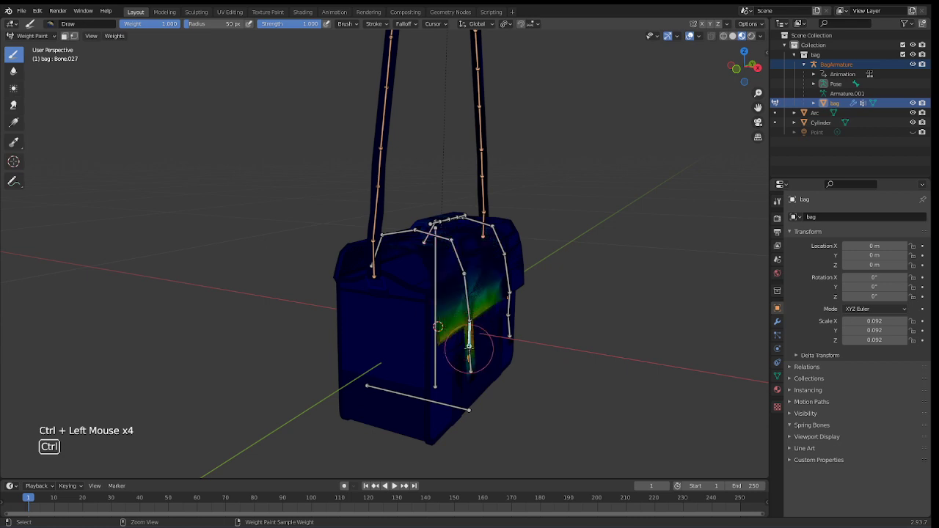
{"action": "left_click", "coordinate": [470, 367], "text": "ctrl"}
Examine the weights of the shoulder strap bones along one side, from Bone.018 up through Bone.015 to Bone.013
{"action": "middle_click_drag", "start_coordinate": [468, 370], "coordinate": [356, 247]}
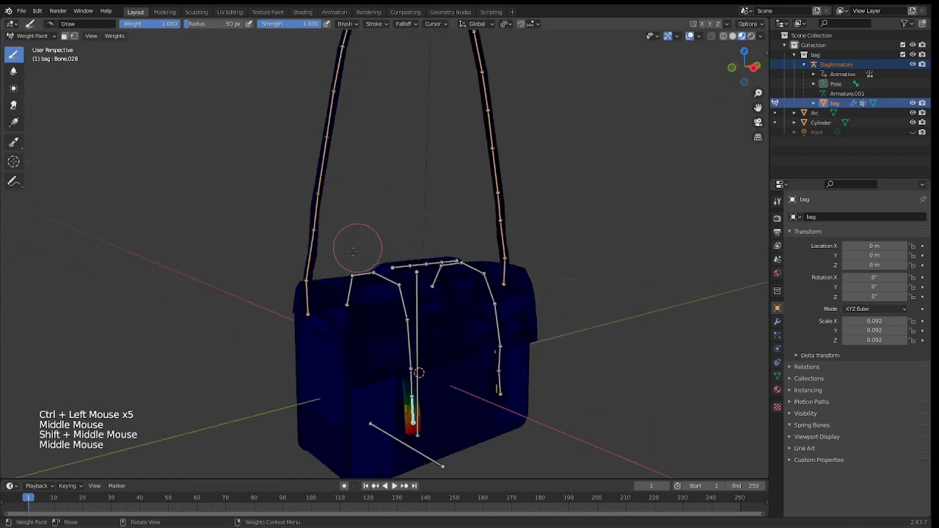
{"action": "left_click", "coordinate": [314, 235], "text": "ctrl"}
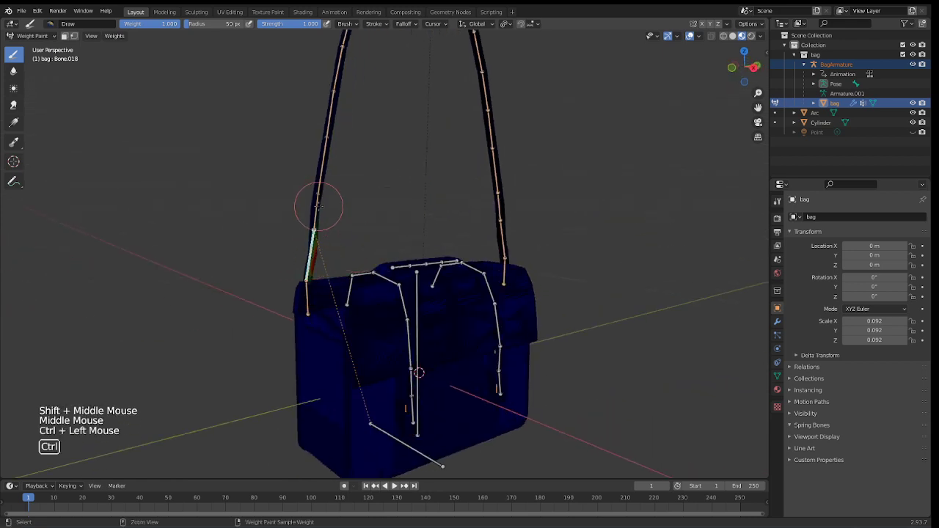
{"action": "left_click", "coordinate": [319, 176], "text": "ctrl"}
{"action": "left_click", "coordinate": [327, 143], "text": "ctrl"}
{"action": "left_click", "coordinate": [333, 114], "text": "ctrl"}
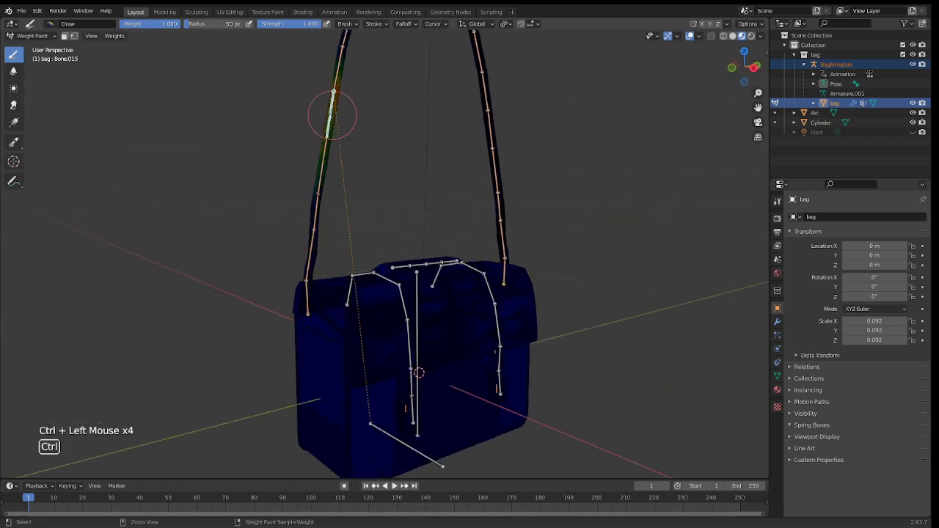
{"action": "left_click", "coordinate": [341, 67], "text": "ctrl"}
{"action": "left_click", "coordinate": [344, 61], "text": "ctrl"}
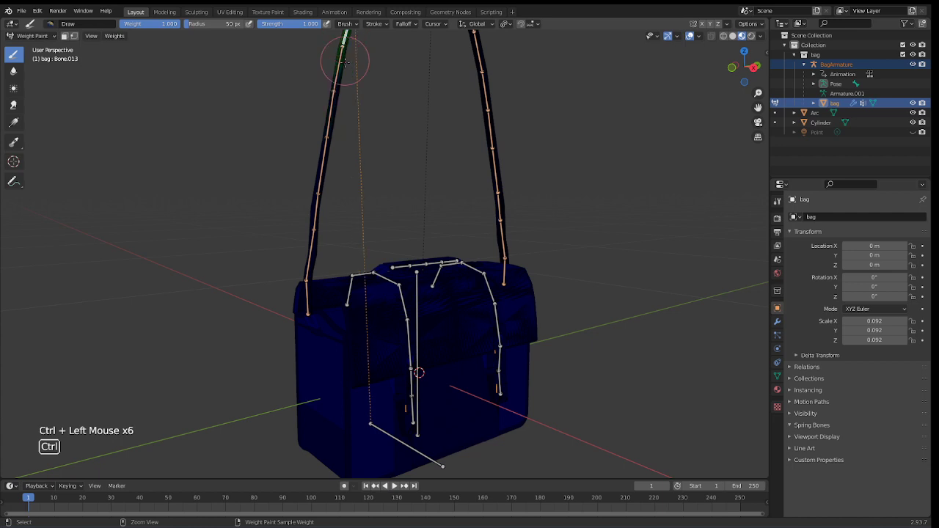
{"action": "left_click", "coordinate": [308, 285], "text": "ctrl"}
Examine the weights of the strap bones on the opposite side, from Bone.007 up to Bone.002 and Bone.001
{"action": "left_click", "coordinate": [505, 204], "text": "ctrl"}
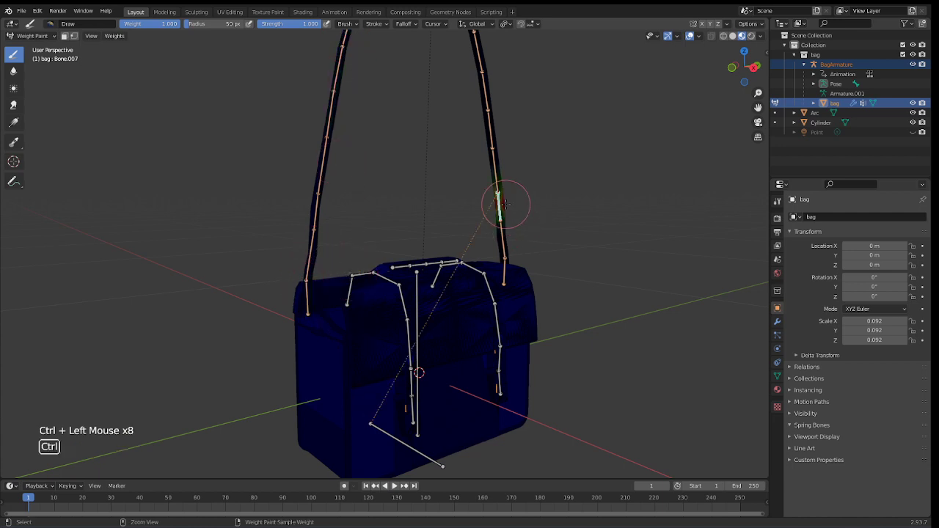
{"action": "left_click", "coordinate": [488, 98], "text": "ctrl"}
{"action": "middle_click_drag", "start_coordinate": [488, 98], "coordinate": [453, 291], "text": "shift"}
{"action": "left_click", "coordinate": [419, 132], "text": "ctrl"}
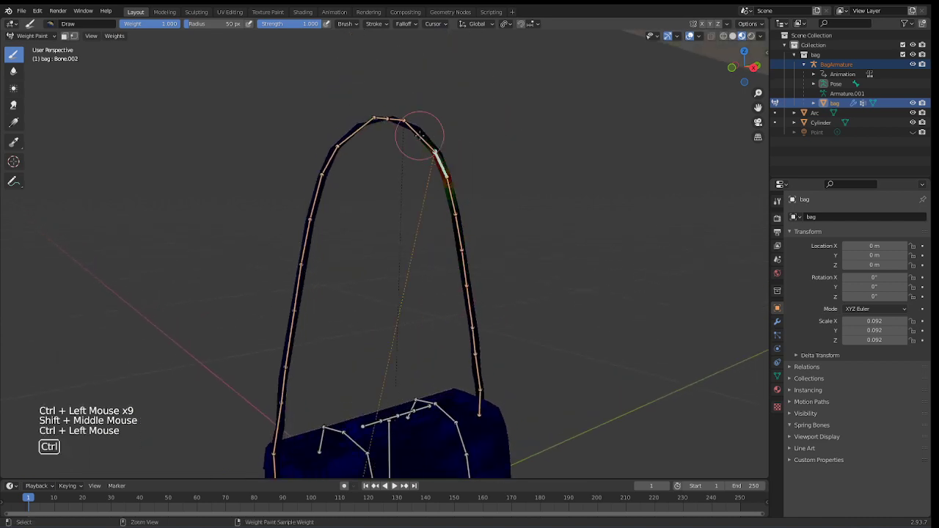
{"action": "left_click", "coordinate": [419, 130], "text": "ctrl"}
Examine the weights of the near flap bone chain from Bone.024 on top of the bag down to Bone.028
{"action": "middle_click_drag", "start_coordinate": [419, 131], "coordinate": [430, 156], "text": "shift"}
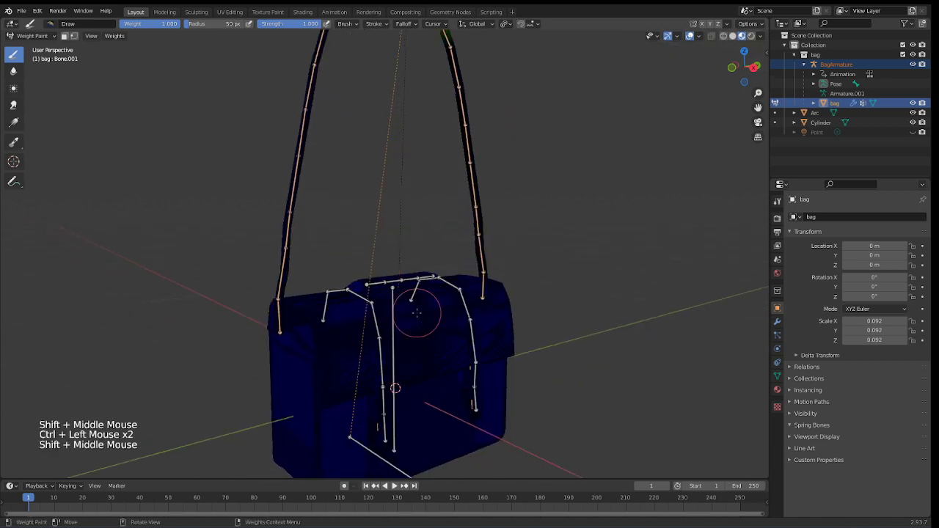
{"action": "middle_click_drag", "start_coordinate": [419, 311], "coordinate": [420, 330]}
{"action": "left_click", "coordinate": [378, 307], "text": "ctrl"}
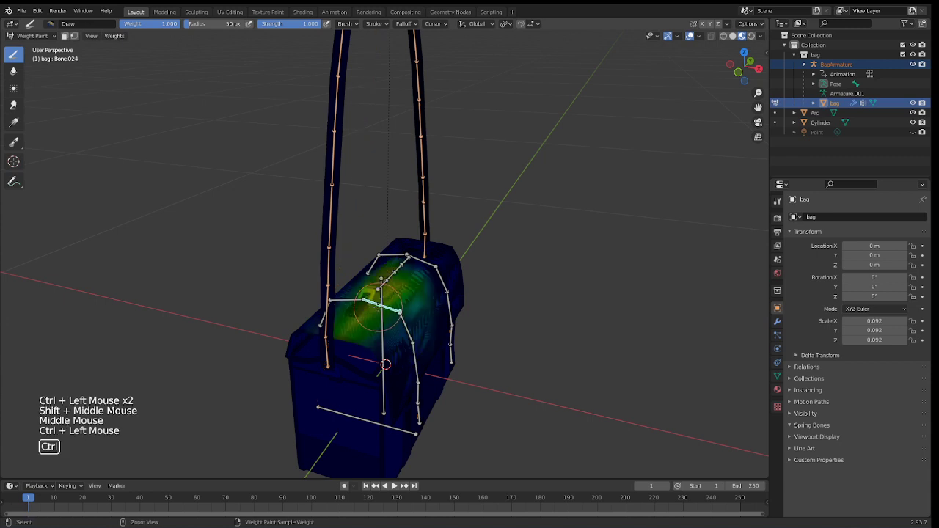
{"action": "left_click", "coordinate": [407, 326], "text": "ctrl"}
{"action": "left_click", "coordinate": [422, 384], "text": "ctrl"}
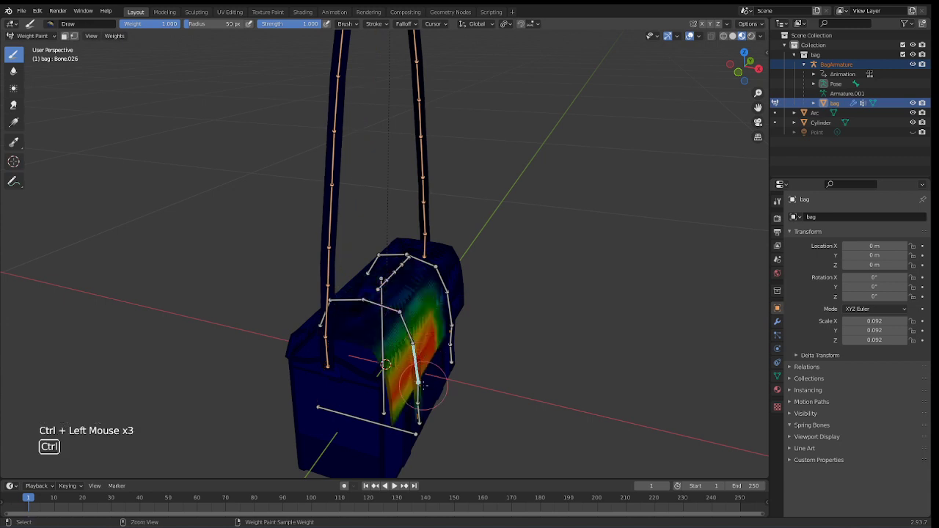
{"action": "left_click", "coordinate": [417, 394], "text": "ctrl"}
{"action": "left_click", "coordinate": [418, 412], "text": "ctrl"}
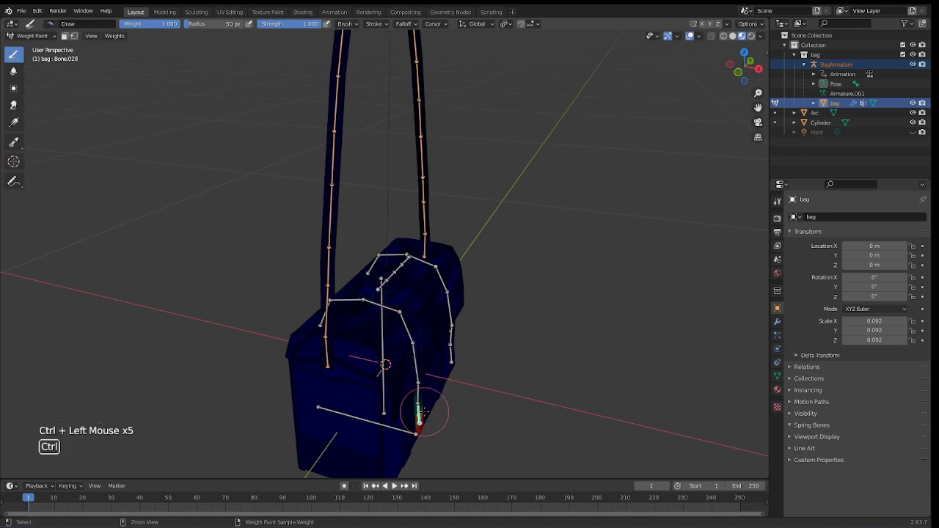
Examine the weights of the far flap bone chain from Bone.031 to Bone.035 and of the top handle bones, including Bone.038
{"action": "left_click", "coordinate": [440, 278], "text": "ctrl"}
{"action": "left_click", "coordinate": [411, 265], "text": "ctrl"}
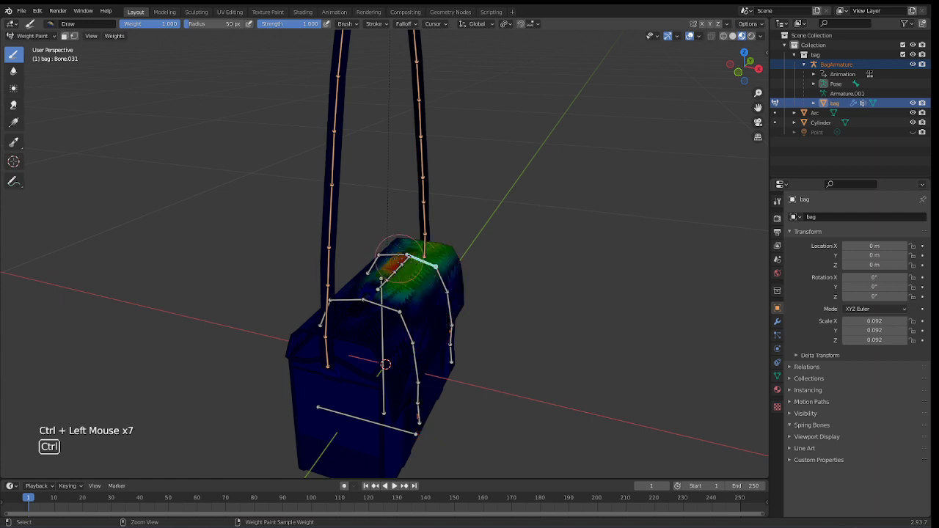
{"action": "left_click", "coordinate": [383, 257], "text": "ctrl"}
{"action": "left_click", "coordinate": [453, 315], "text": "ctrl"}
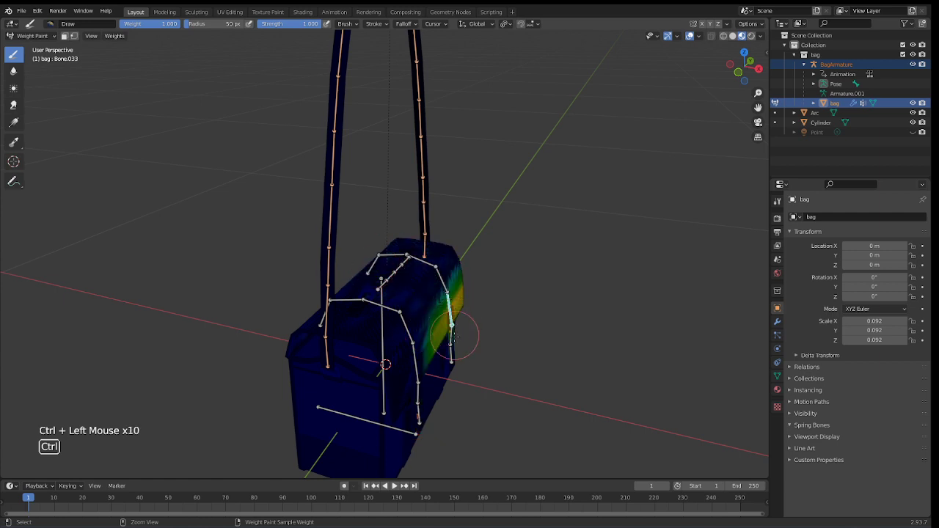
{"action": "left_click", "coordinate": [452, 338], "text": "ctrl"}
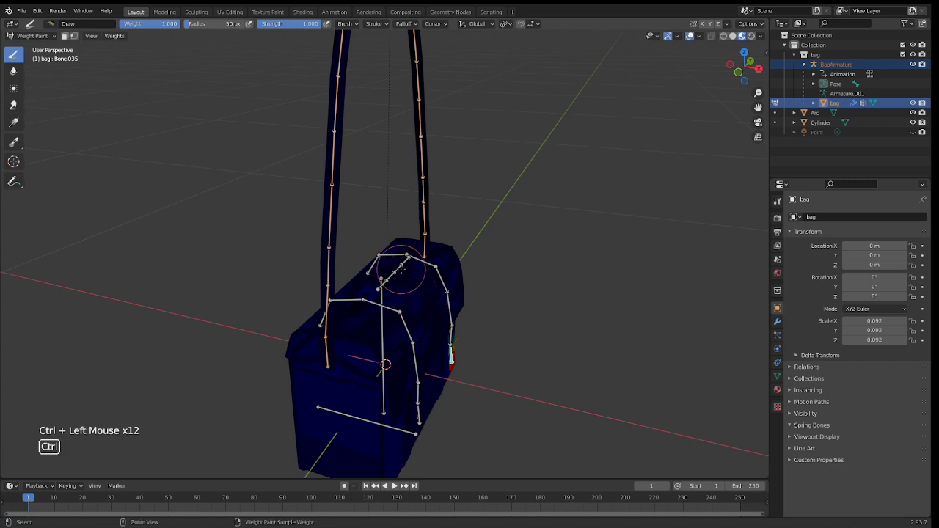
{"action": "left_click", "coordinate": [380, 282], "text": "ctrl"}
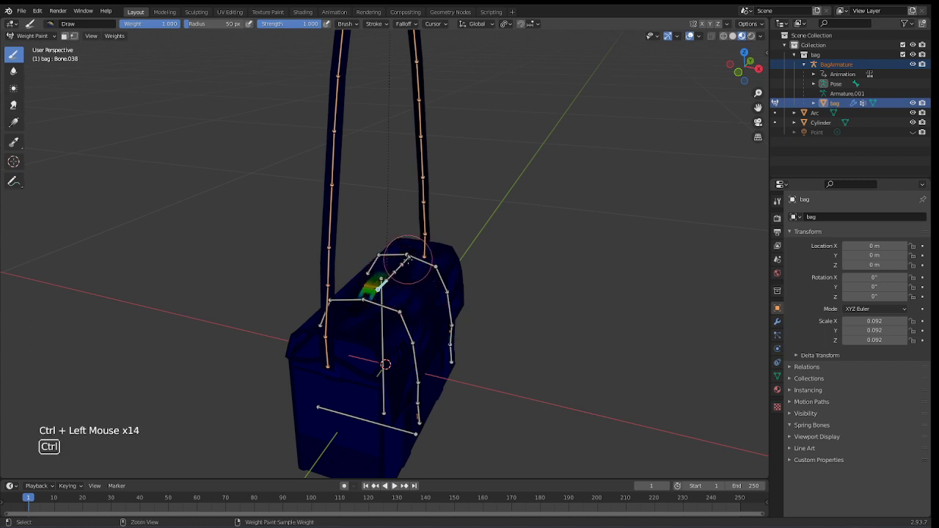
{"action": "left_click", "coordinate": [408, 259], "text": "ctrl"}
Examine the weights of the rear flap bones, including Bone.022, and of bag.bone from the back of the bag
{"action": "mouse_move", "coordinate": [407, 259]}
{"action": "middle_mouse_down"}
{"action": "mouse_move", "coordinate": [489, 308]}
{"action": "mouse_move", "coordinate": [333, 333]}
{"action": "middle_mouse_up"}
{"action": "left_click", "coordinate": [370, 338], "text": "ctrl"}
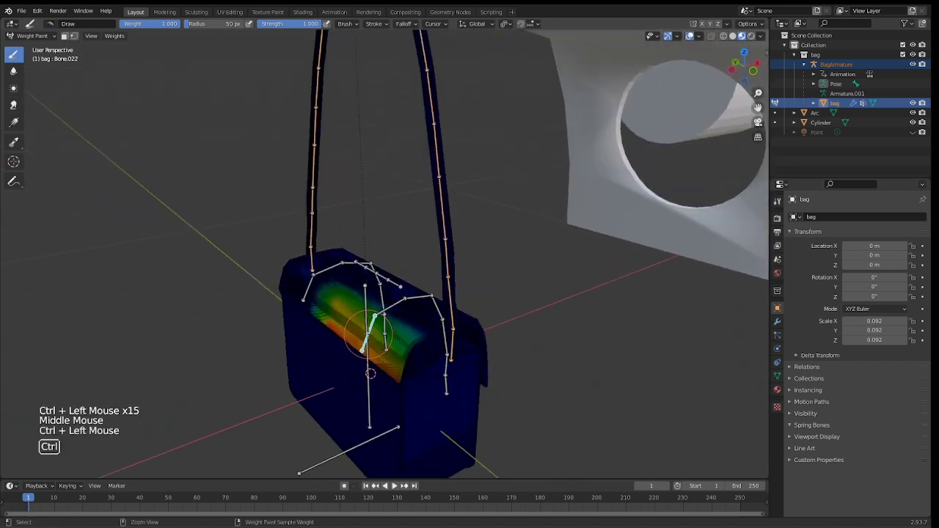
{"action": "left_click", "coordinate": [311, 289], "text": "ctrl"}
{"action": "left_click", "coordinate": [371, 374], "text": "ctrl"}
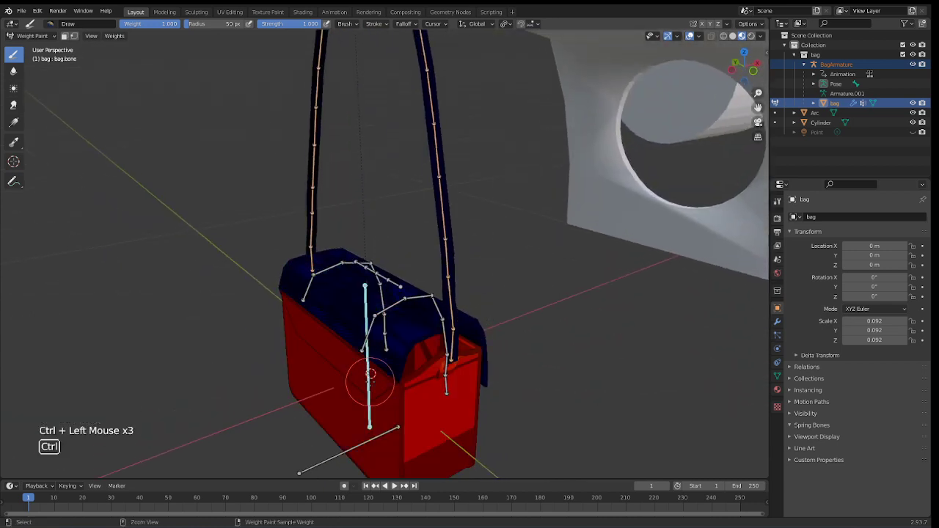
Leave Weight Paint mode and return the bag mesh to Object Mode
{"action": "middle_click_drag", "start_coordinate": [367, 376], "coordinate": [394, 332]}
{"action": "scroll", "coordinate": [395, 332], "scroll_direction": "down", "scroll_amount": 2}
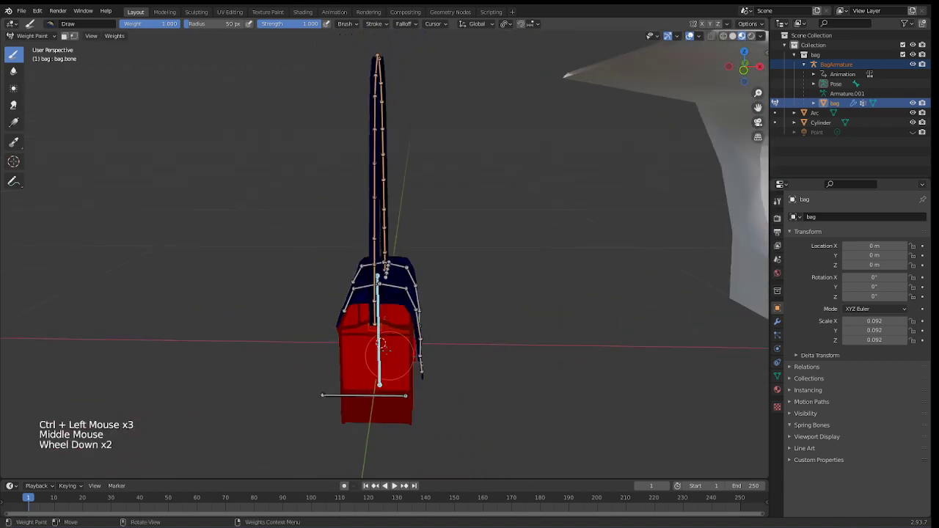
{"action": "middle_click_drag", "start_coordinate": [372, 376], "coordinate": [417, 323]}
{"action": "key", "text": "ctrl+Tab"}
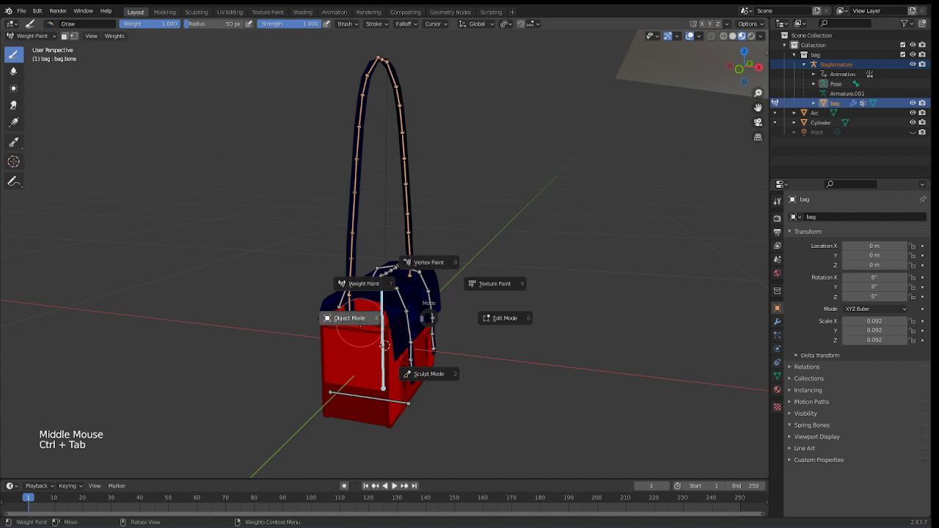
{"action": "left_click", "coordinate": [367, 327]}
Examine the shaded bag and its armature in Object Mode from the end and the front
{"action": "middle_click_drag", "start_coordinate": [487, 292], "coordinate": [479, 266], "text": "shift"}
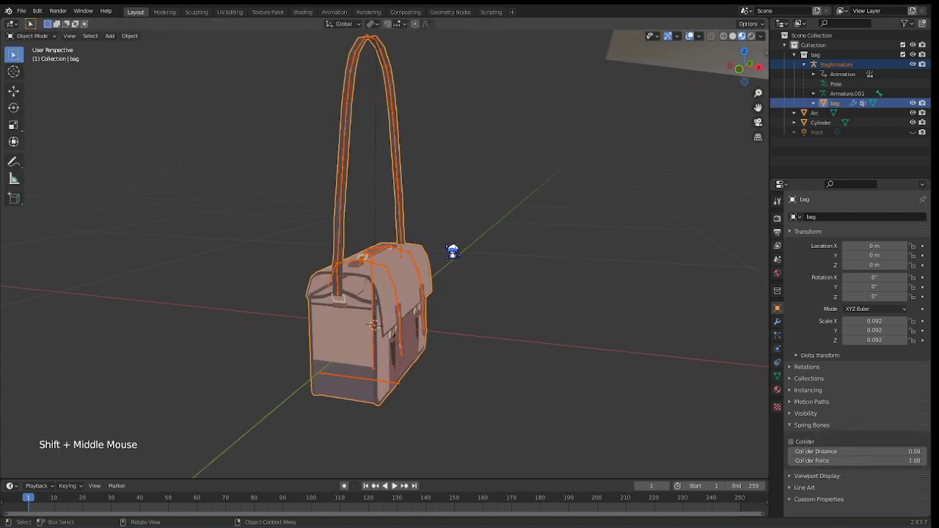
{"action": "middle_click_drag", "start_coordinate": [416, 222], "coordinate": [436, 226]}
{"action": "scroll", "coordinate": [440, 236], "scroll_direction": "down", "scroll_amount": 3}
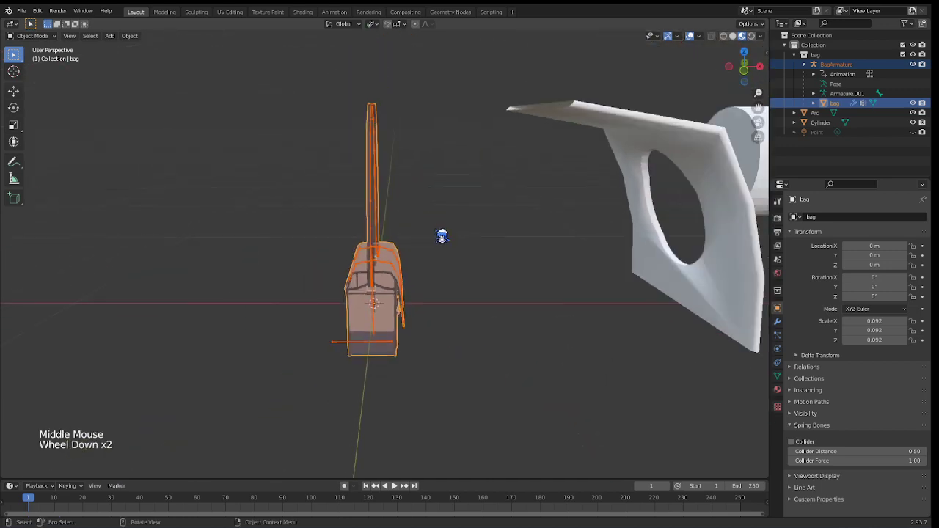
{"action": "scroll", "coordinate": [481, 267], "scroll_direction": "up", "scroll_amount": 4}
{"action": "middle_click_drag", "start_coordinate": [500, 290], "coordinate": [463, 277]}
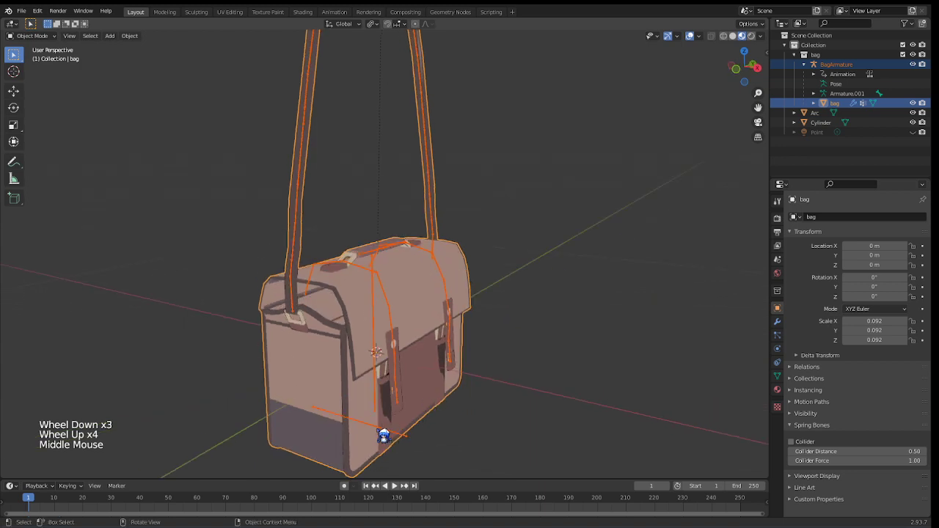
{"action": "key", "text": "ctrl"}
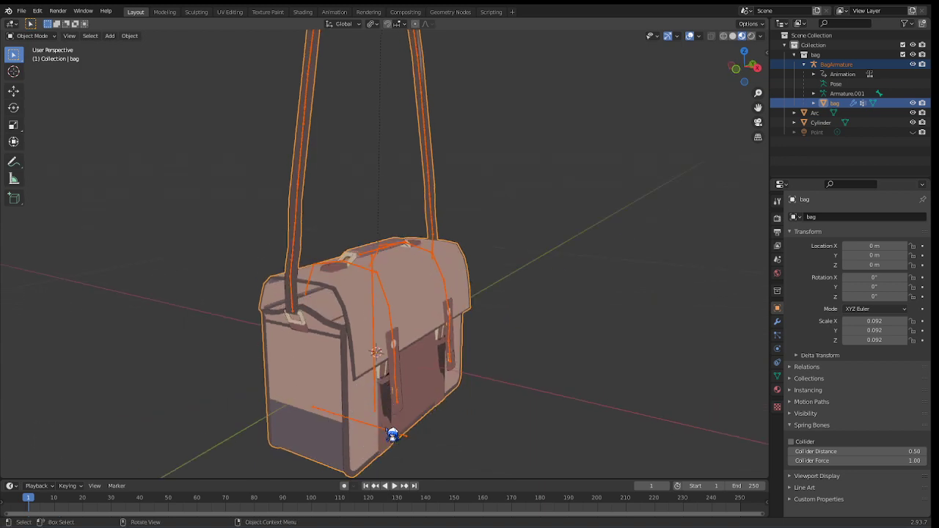
{"action": "middle_click_drag", "start_coordinate": [443, 259], "coordinate": [512, 221], "text": "shift"}
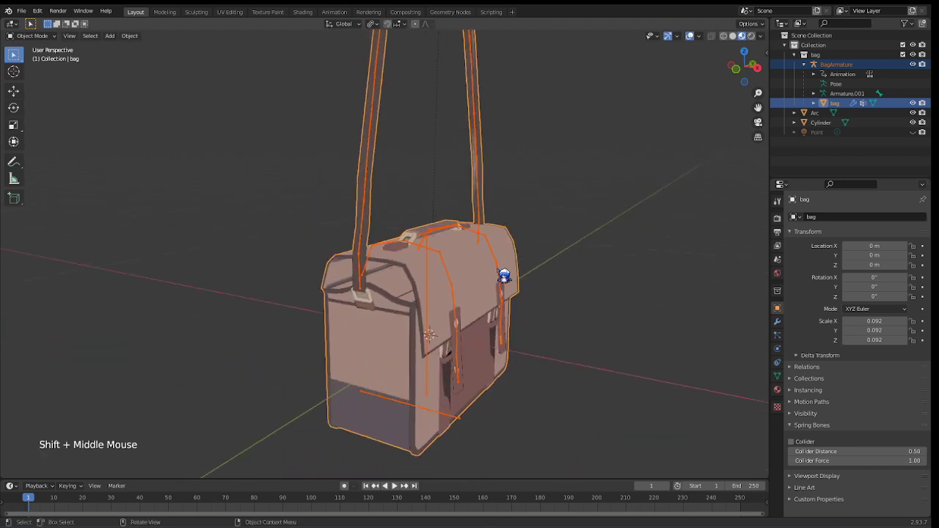
{"action": "middle_click_drag", "start_coordinate": [506, 269], "coordinate": [545, 288]}
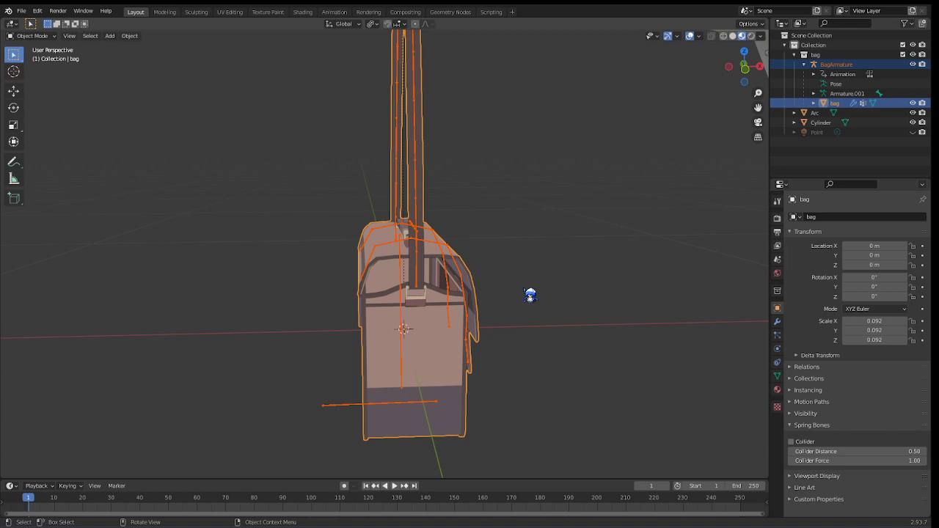
{"action": "middle_click_drag", "start_coordinate": [576, 336], "coordinate": [532, 318]}
Delete the Arc and Cylinder demonstration objects beside the bag
{"action": "scroll", "coordinate": [543, 322], "scroll_direction": "down", "scroll_amount": 4}
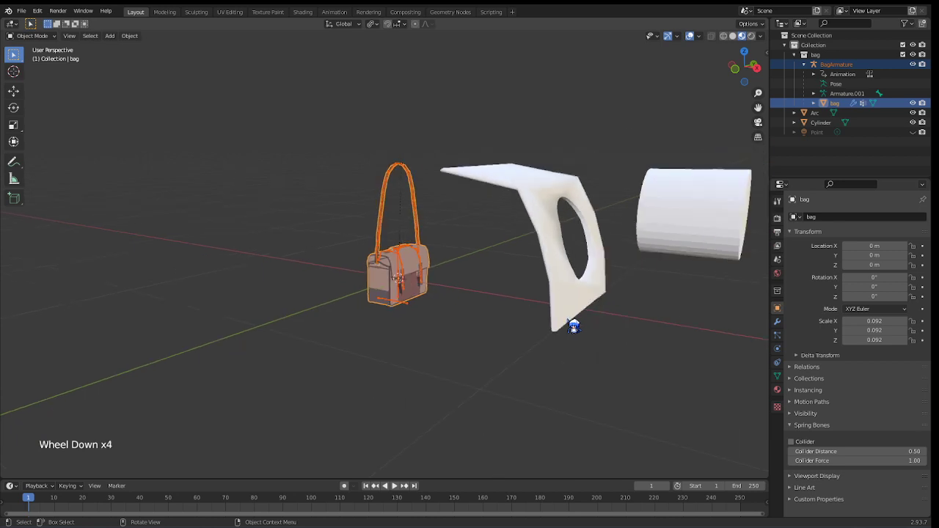
{"action": "left_click_drag", "start_coordinate": [520, 162], "coordinate": [712, 329]}
{"action": "key", "text": "x"}
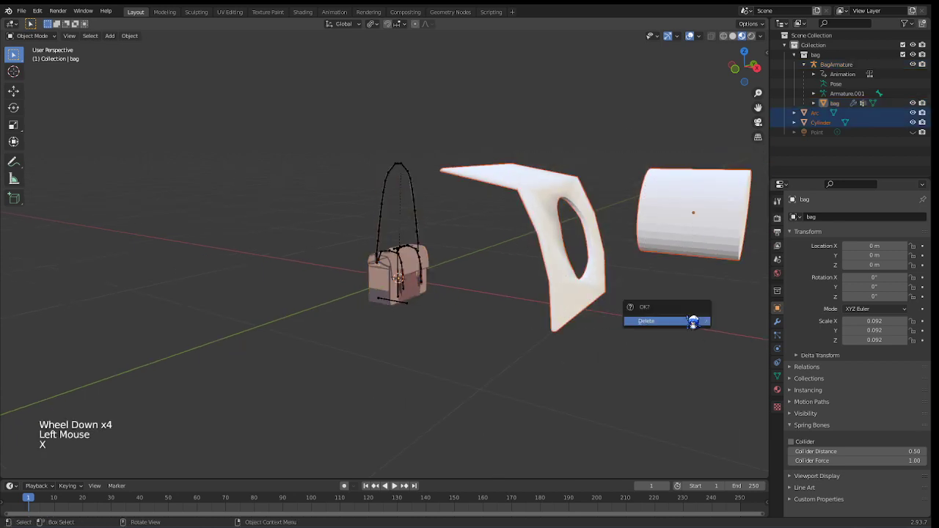
{"action": "left_click", "coordinate": [689, 322]}
{"action": "scroll", "coordinate": [466, 348], "scroll_direction": "up", "scroll_amount": 6}
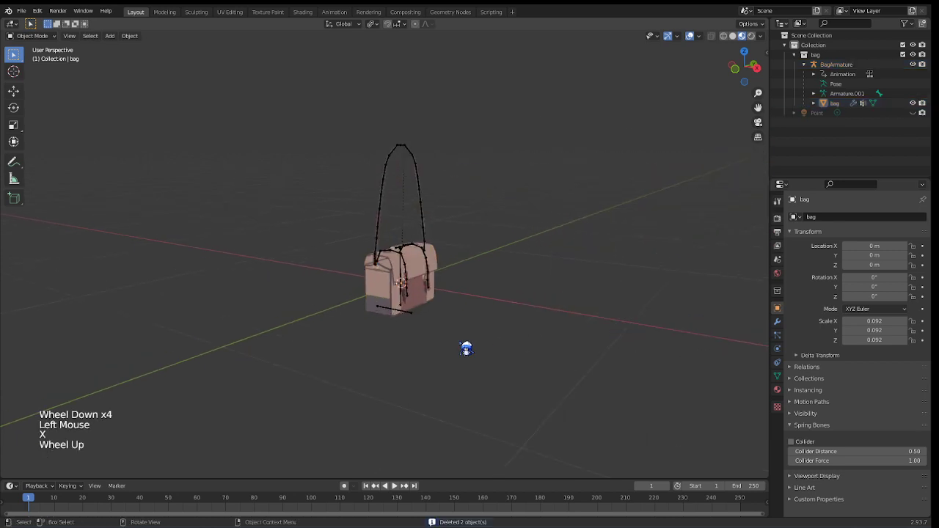
{"action": "middle_click_drag", "start_coordinate": [498, 342], "coordinate": [499, 310], "text": "shift"}
{"action": "middle_click_drag", "start_coordinate": [486, 367], "coordinate": [471, 380]}
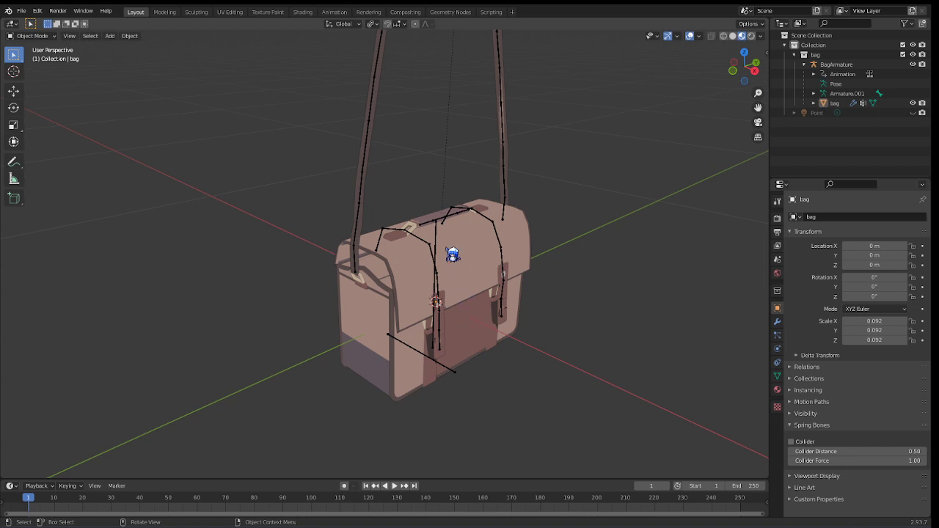
{"action": "middle_click_drag", "start_coordinate": [420, 219], "coordinate": [464, 228]}
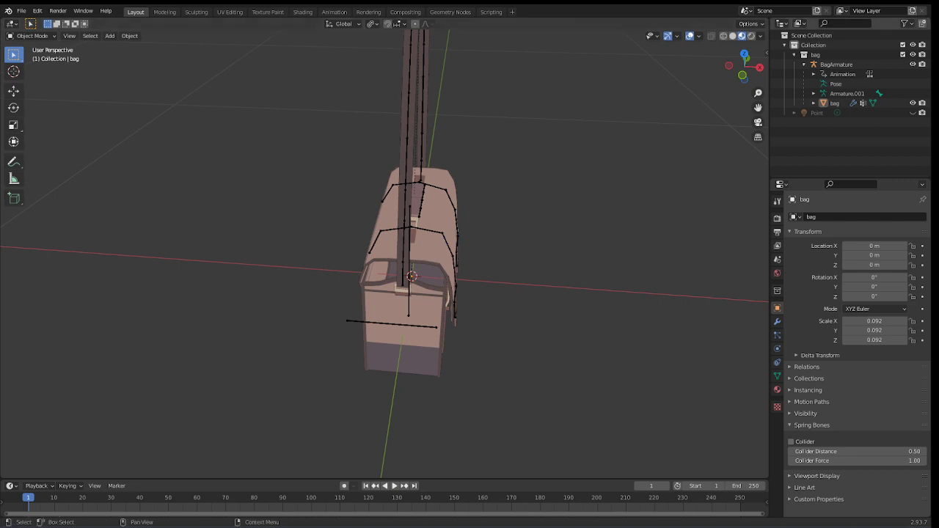